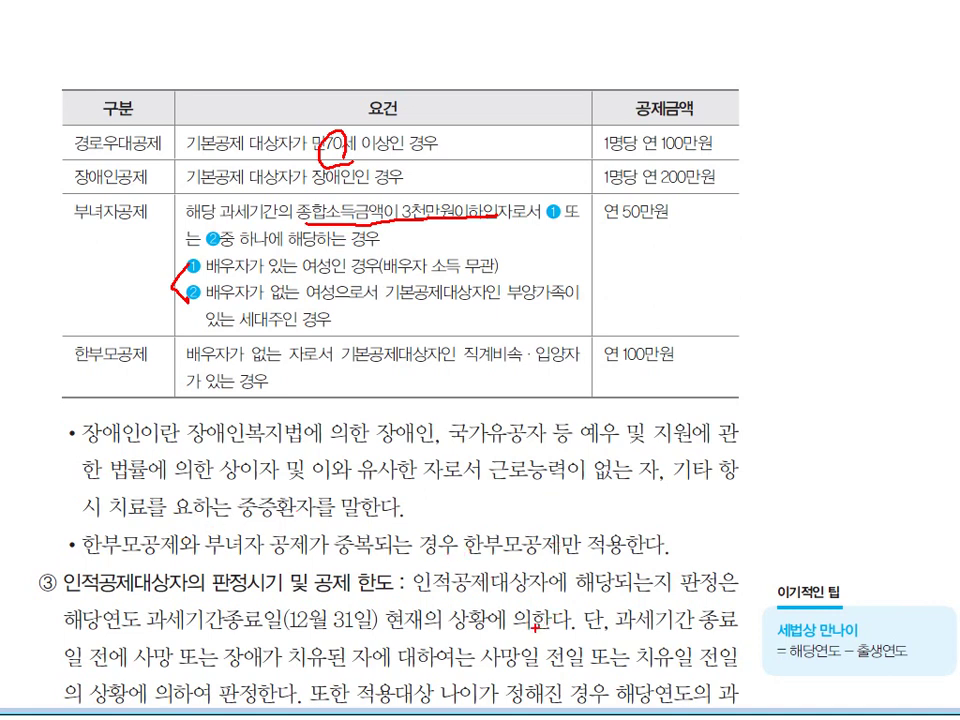
Underline 31 December, 사망일 전일, 치유일 전일 and 해당연도 in section ③, then erase the ink.
key(Escape)
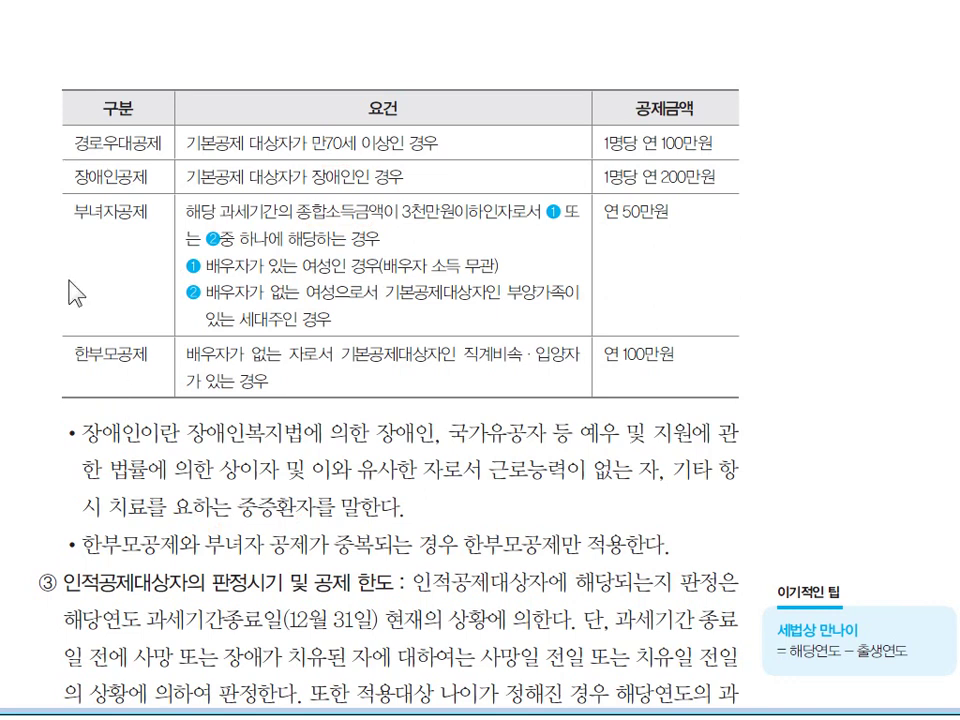
scroll(307, 322, down, 3)
scroll(307, 322, down, 5)
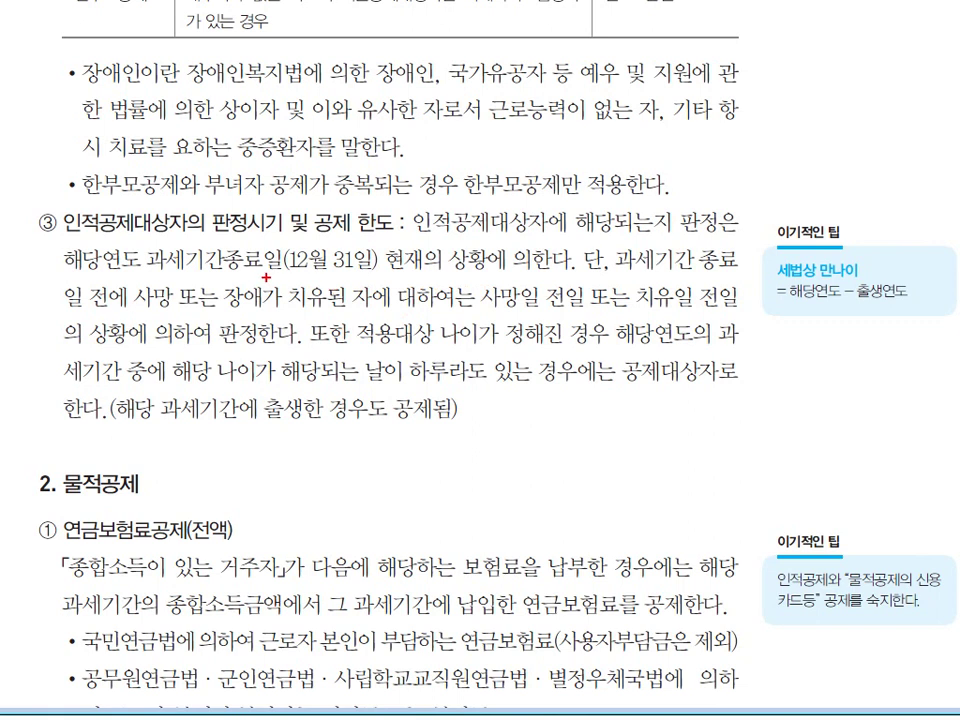
drag(263, 272, 378, 267)
drag(485, 313, 583, 310)
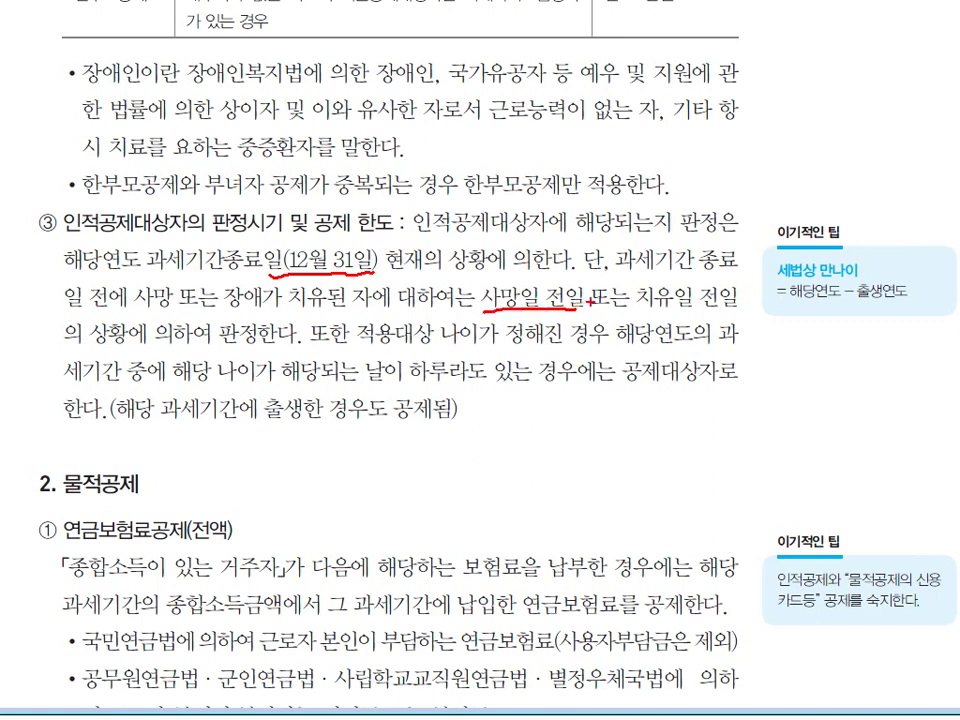
drag(645, 311, 738, 309)
drag(792, 308, 903, 305)
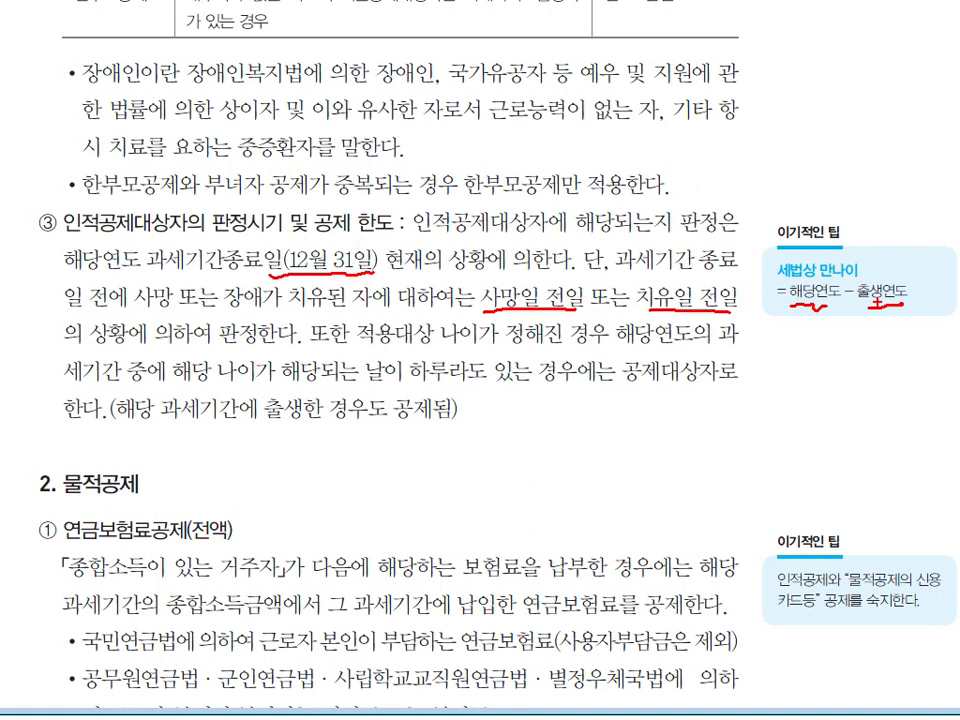
key(e)
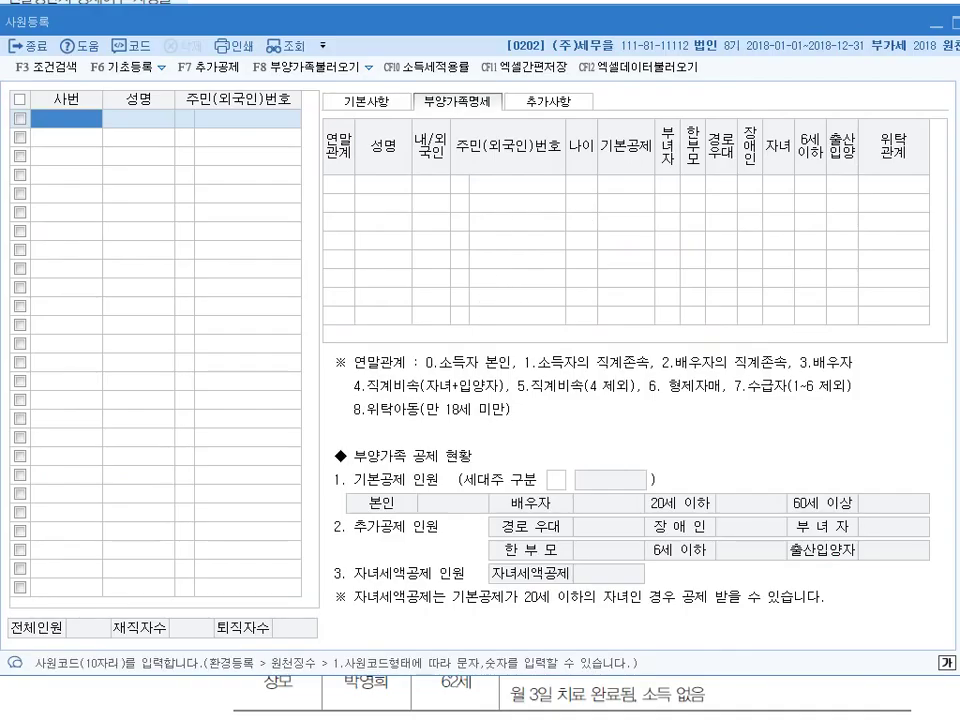
Jot margin notes beside the textbook's dependant tables, erase them, and return to KcLep.
key(alt+Tab)
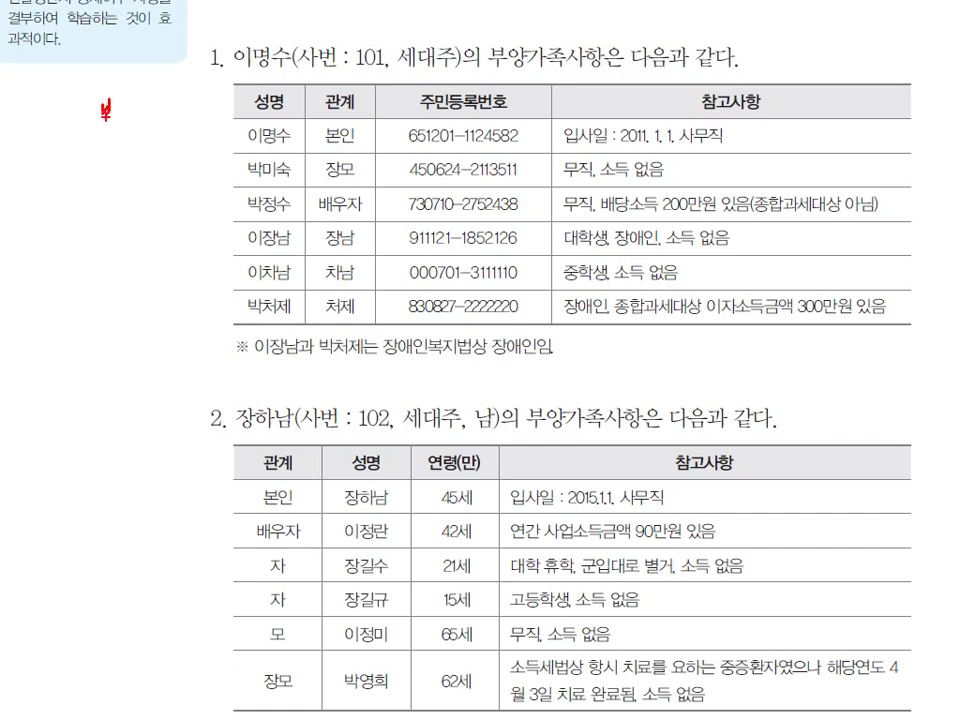
mouse_move(108, 118)
mouse_down()
mouse_move(122, 99)
mouse_move(112, 150)
mouse_move(156, 152)
mouse_up()
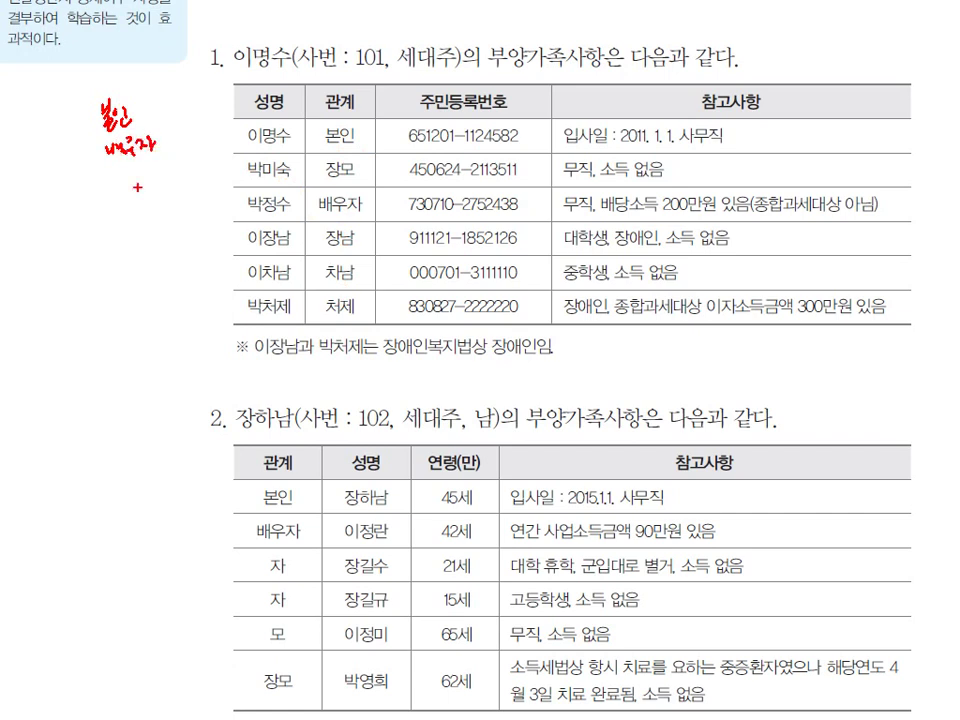
mouse_move(108, 181)
mouse_down()
mouse_move(110, 190)
mouse_move(170, 186)
mouse_up()
mouse_move(164, 179)
mouse_down()
mouse_move(157, 216)
mouse_move(177, 217)
mouse_up()
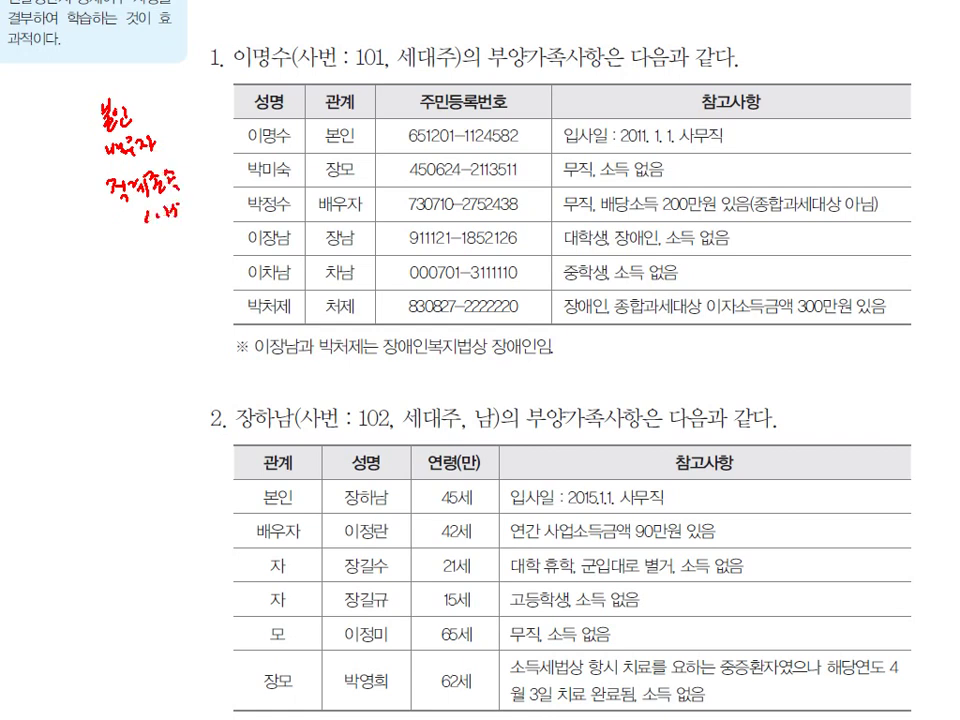
mouse_move(124, 270)
mouse_down()
mouse_move(130, 280)
mouse_move(154, 274)
mouse_move(205, 241)
mouse_up()
drag(185, 167, 188, 216)
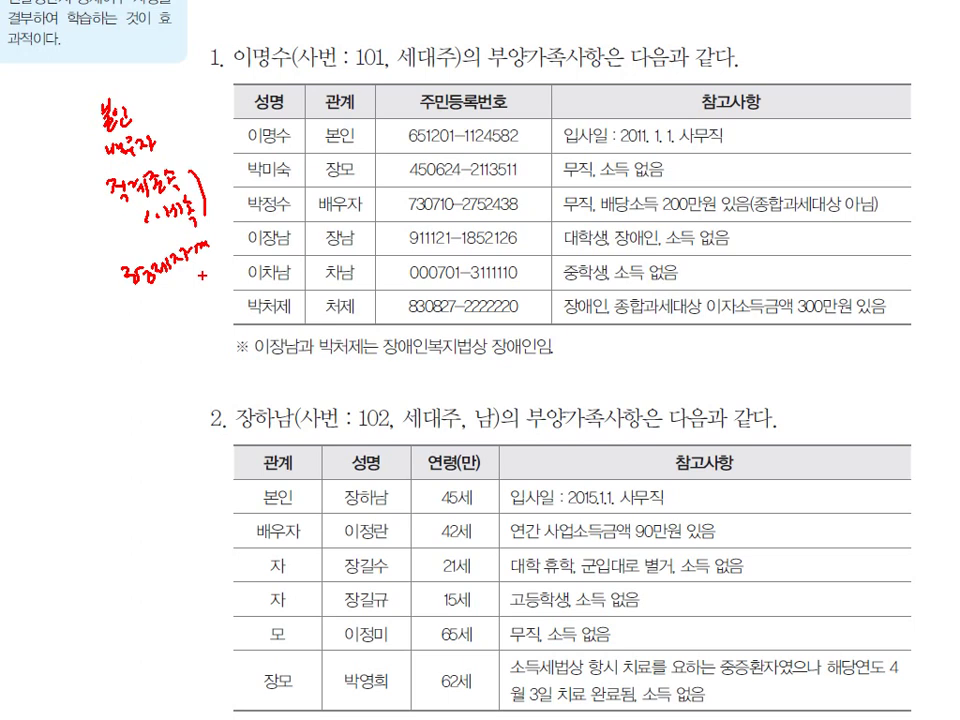
key(Escape)
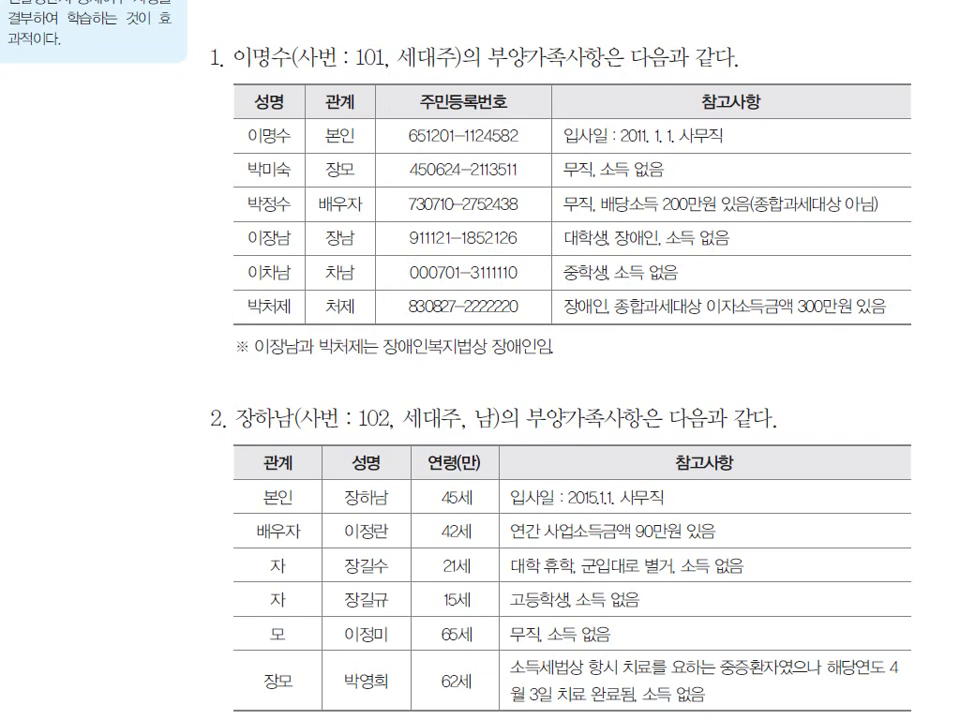
key(alt+Tab)
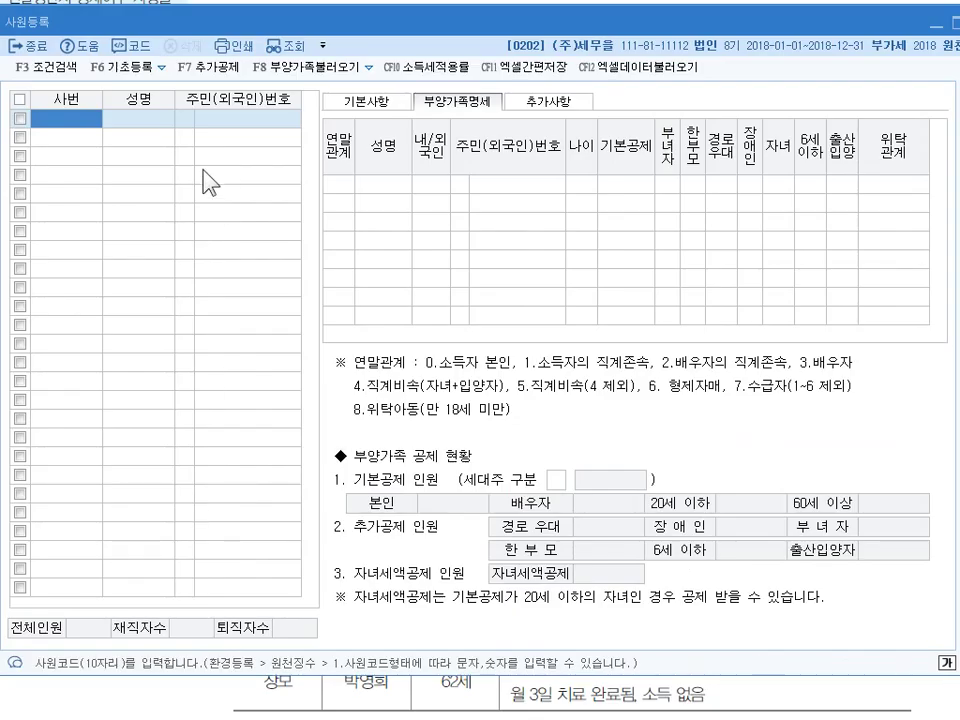
Register employee 101 with the employee's name and resident registration number.
text(101)
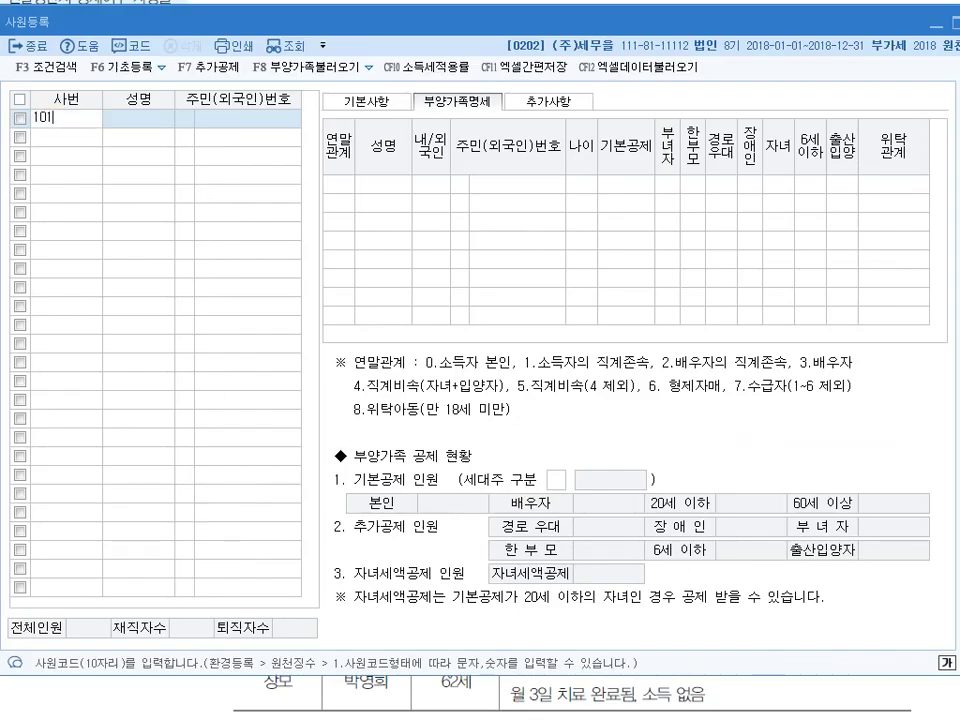
key(Return)
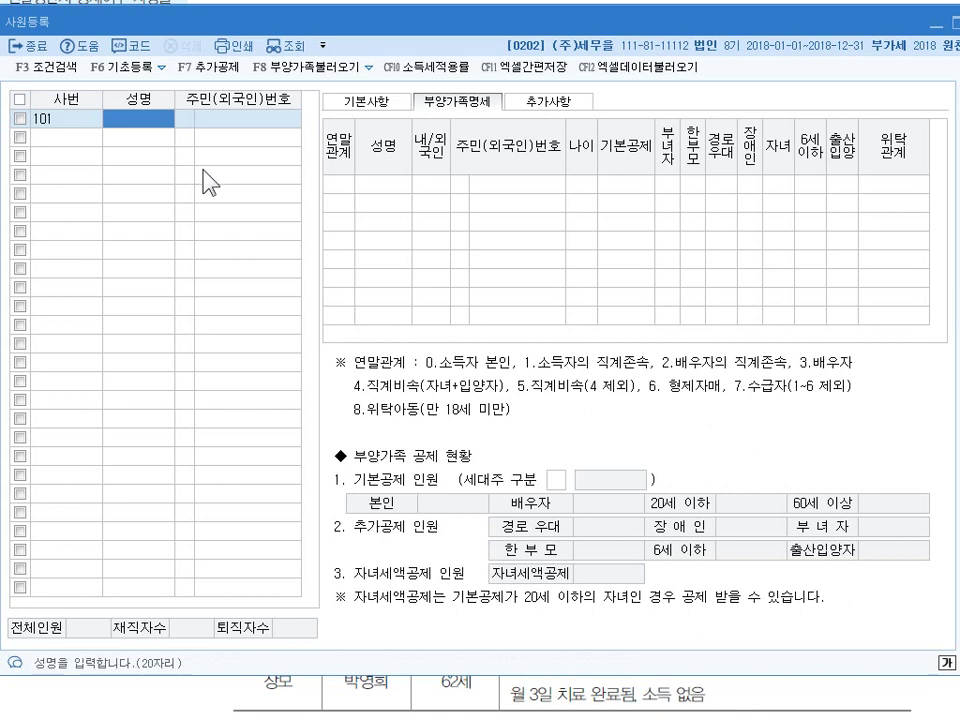
key(Return)
key(Return)
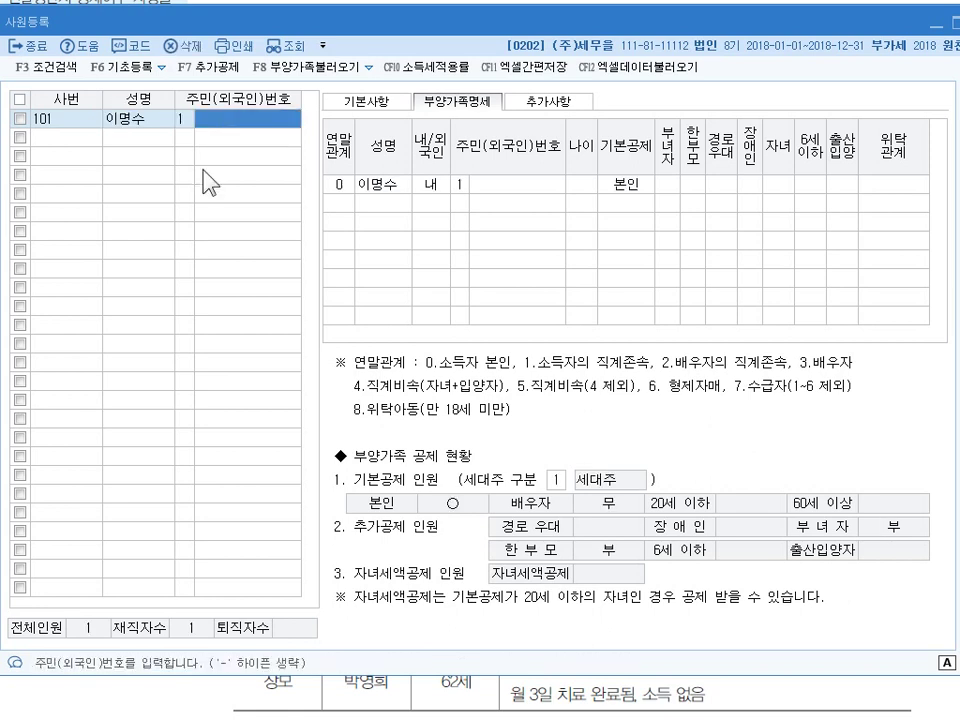
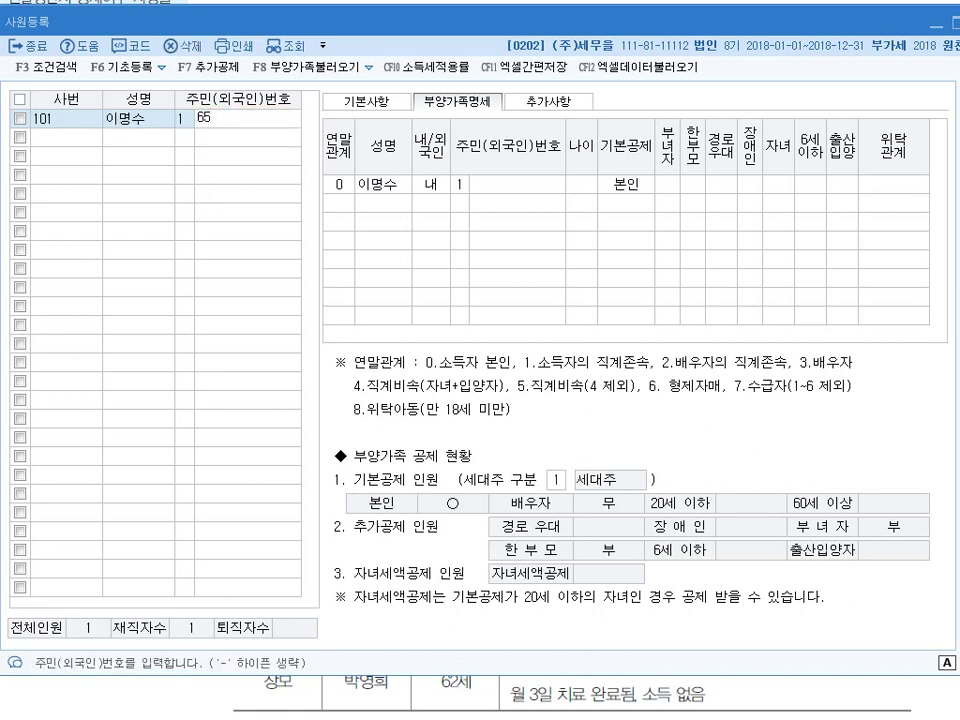
key(Return)
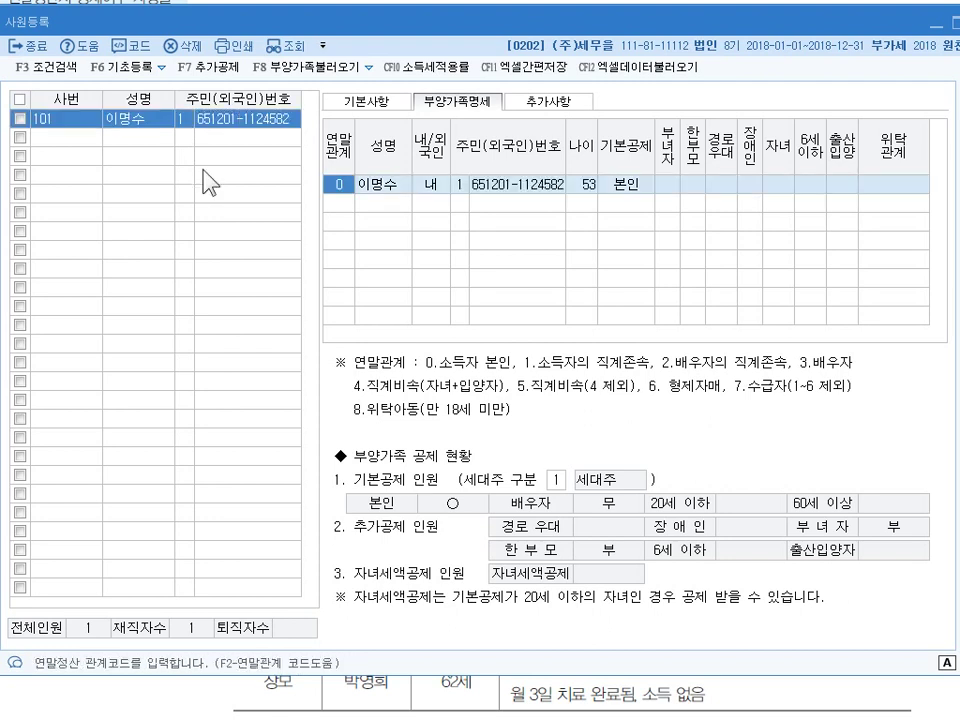
key(Return)
key(Return)
key(Return)
key(Return)
key(Return)
key(Return)
key(Return)
key(Left)
key(Left)
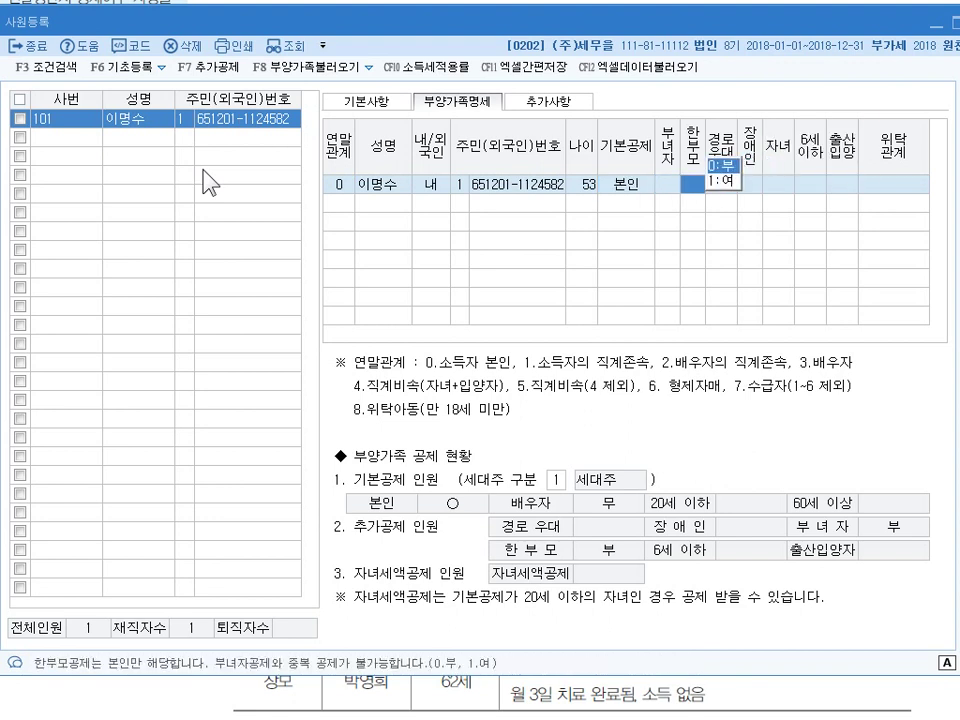
key(Left)
key(Left)
key(Right)
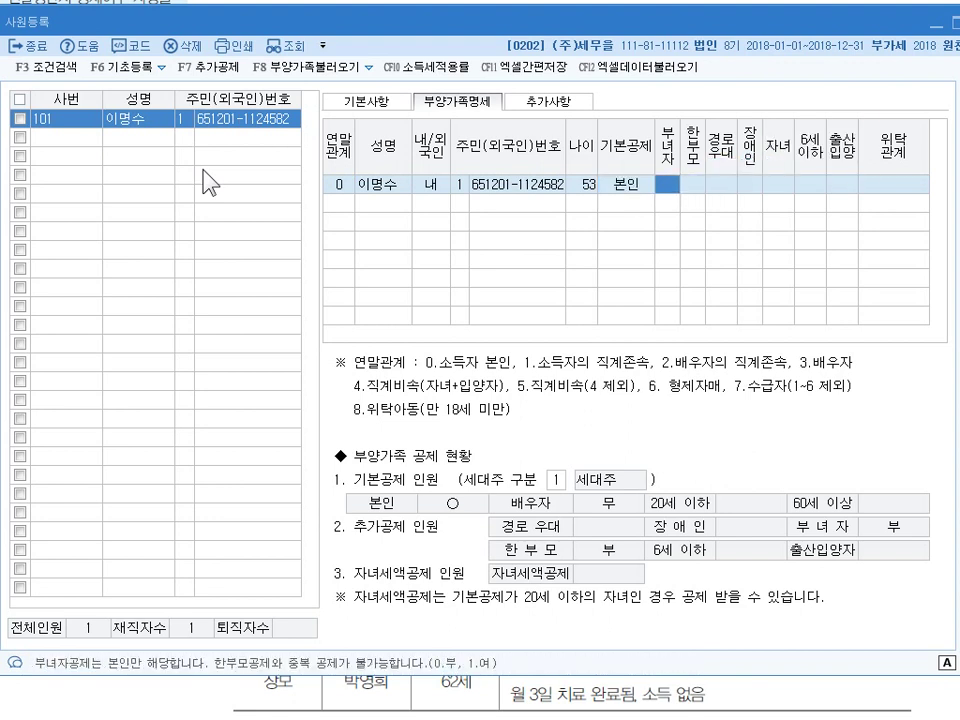
key(Left)
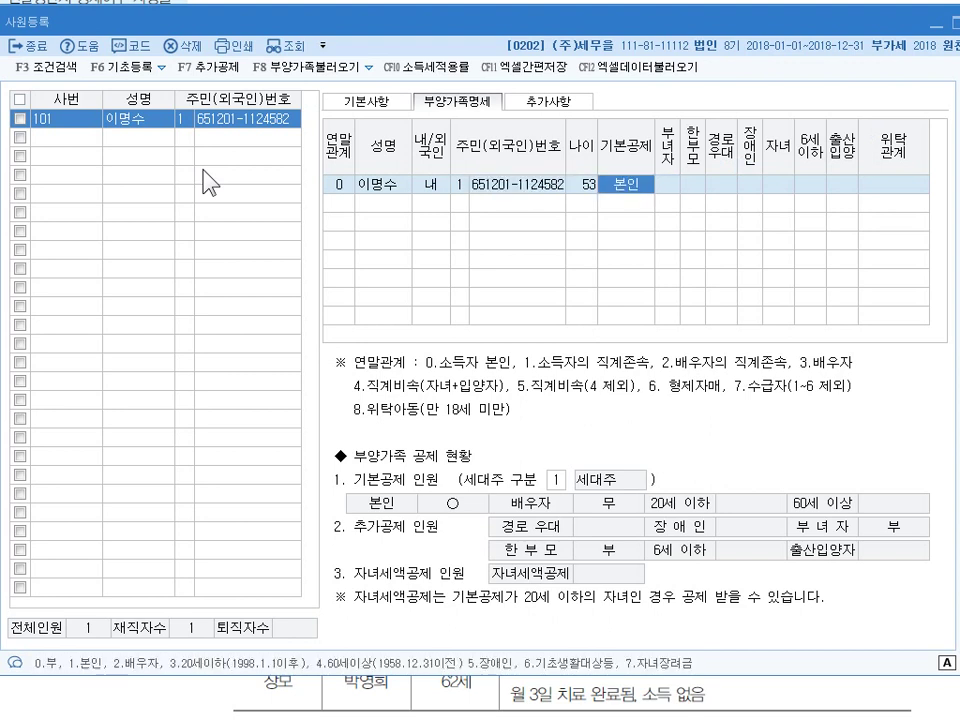
key(Right)
key(Left)
key(Right)
key(Right)
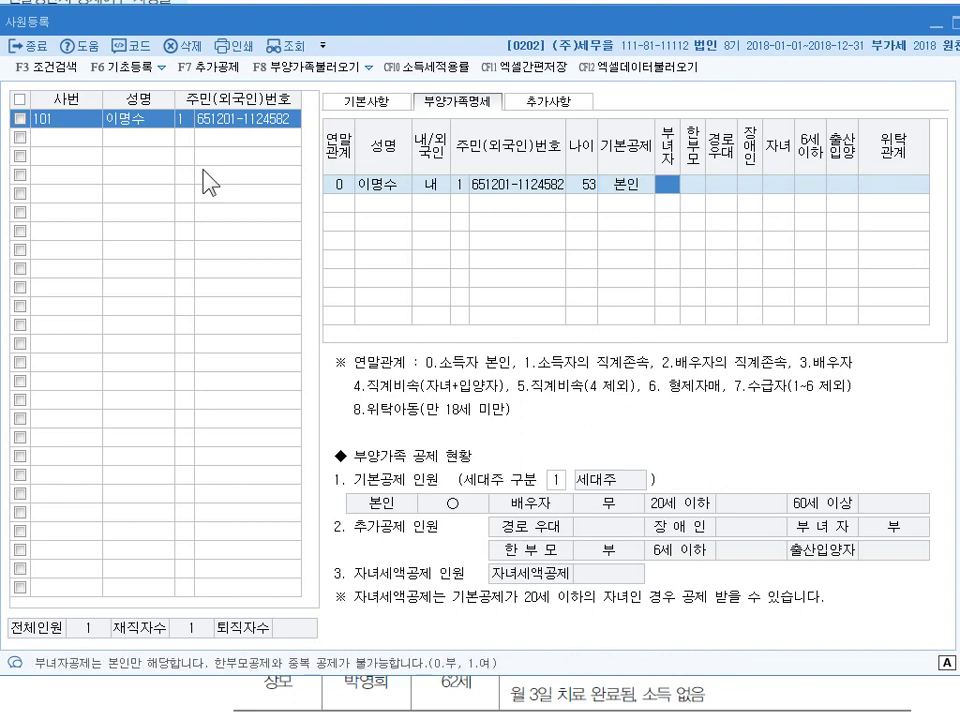
key(Right)
key(Right)
key(Right)
key(Right)
key(Right)
key(Right)
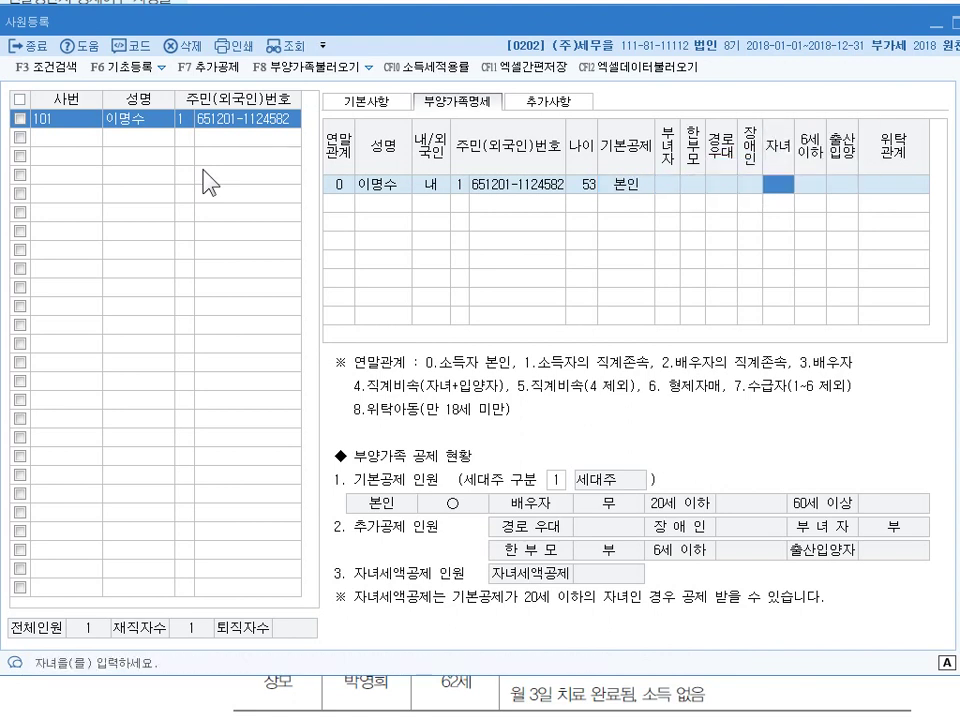
key(Left)
key(Left)
key(Left)
key(Left)
key(Left)
key(Left)
key(Left)
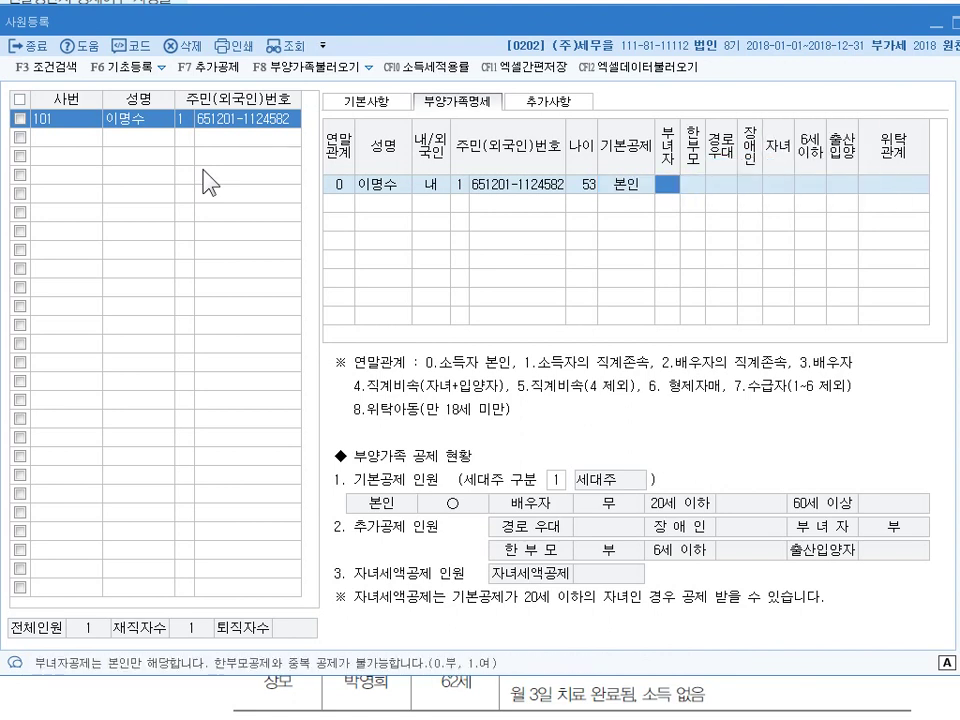
key(Right)
key(Right)
key(Right)
key(Right)
key(Right)
key(Right)
key(Right)
key(Left)
key(Left)
key(Left)
key(Left)
key(Left)
key(Left)
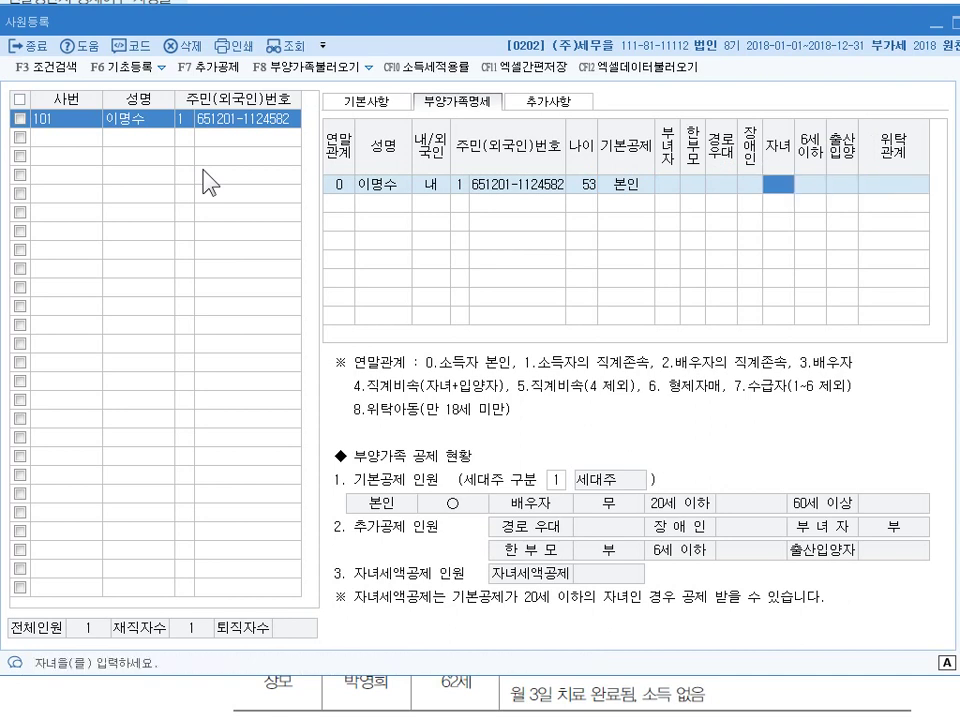
key(Right)
key(Right)
key(Right)
key(Right)
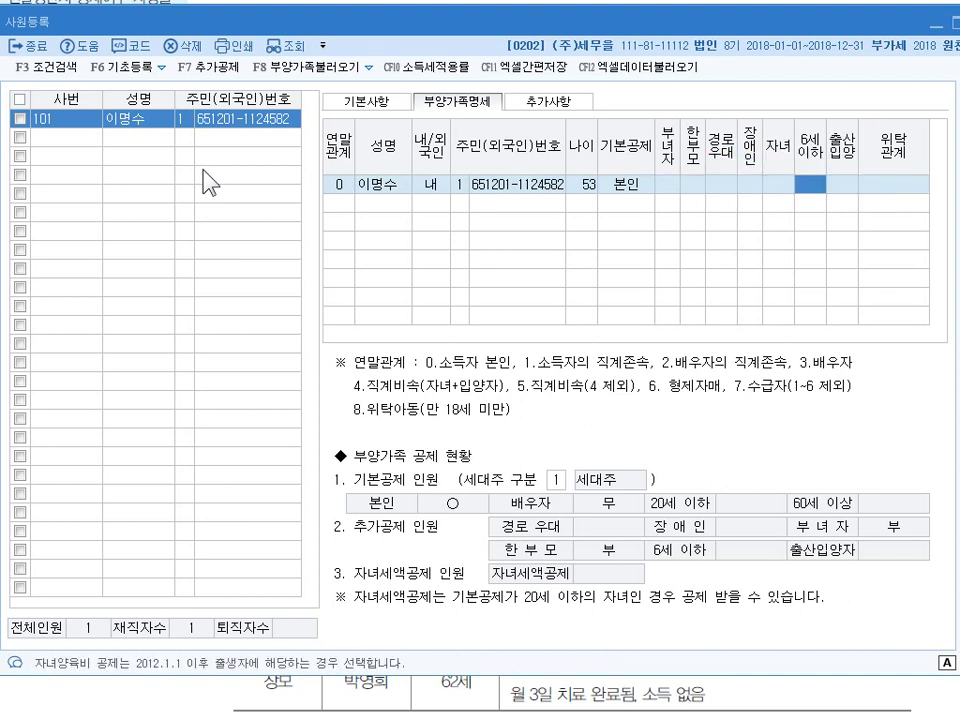
key(Left)
key(Left)
key(Left)
key(Left)
key(Left)
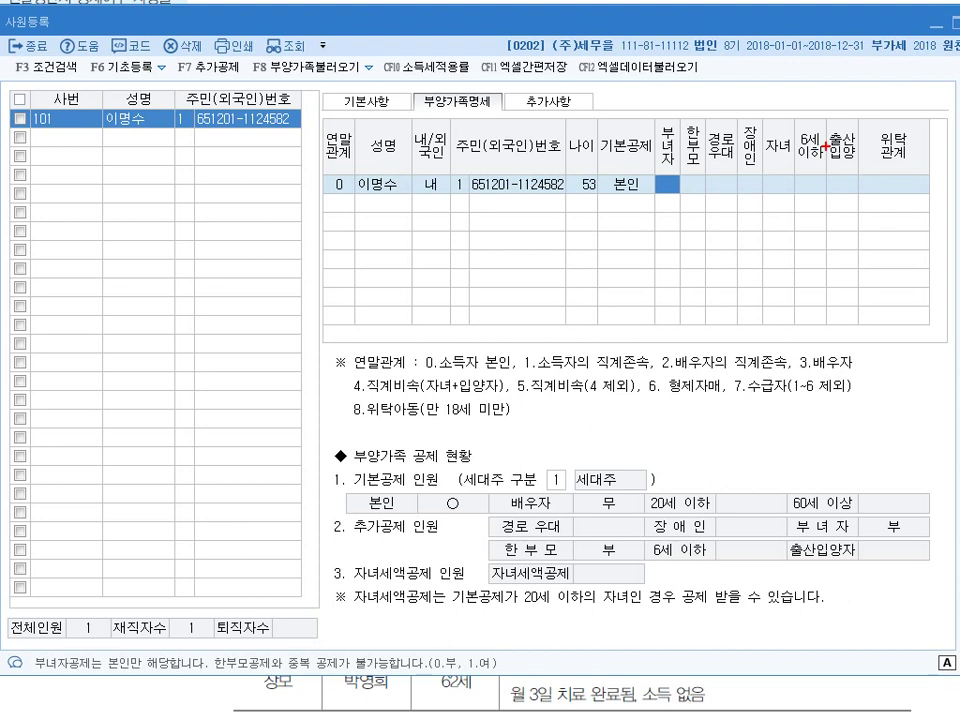
Switch to Korean input, advance to a new blank dependant row, and bring up the textbook.
key(Hangul)
key(Right)
key(Right)
key(Right)
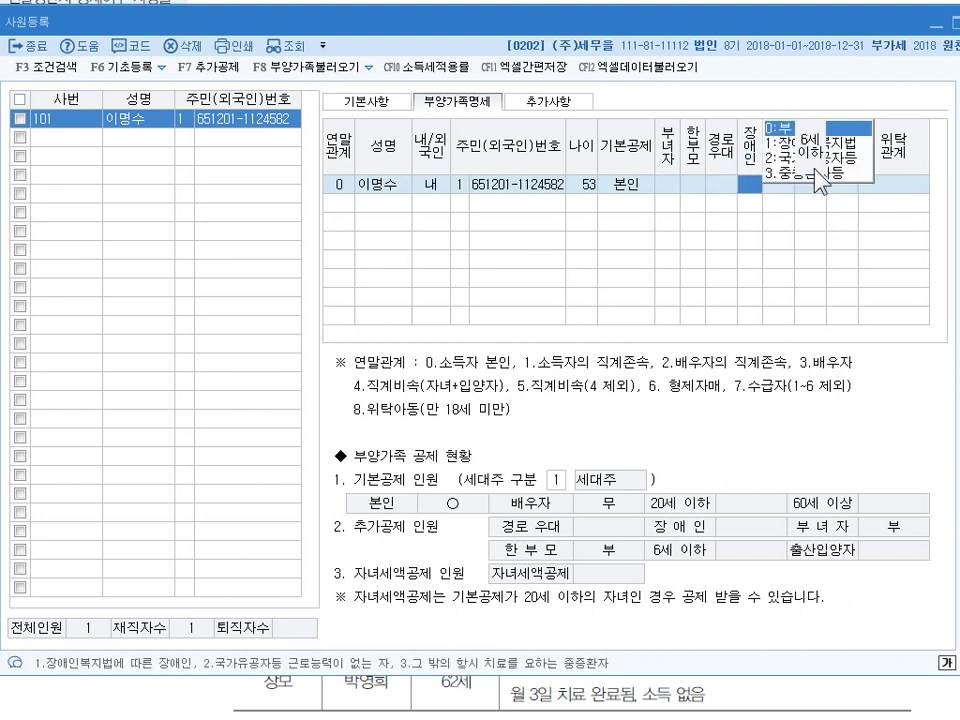
key(Left)
key(Left)
key(Left)
key(Left)
key(Return)
key(Return)
key(Return)
key(Return)
key(Return)
key(Return)
key(Return)
key(Return)
key(Return)
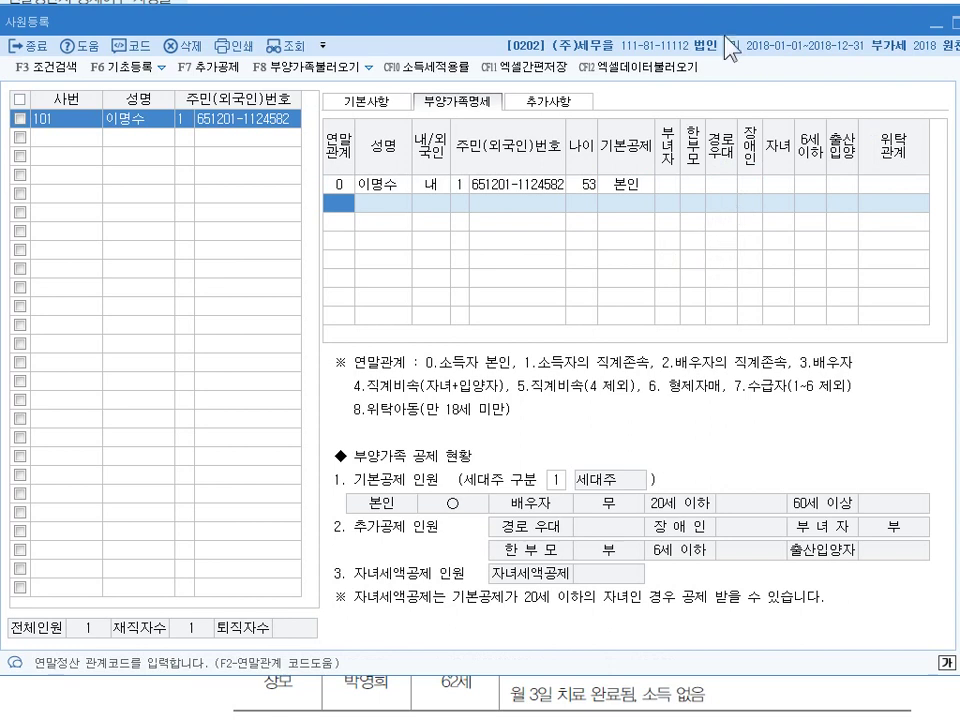
key(alt+Tab)
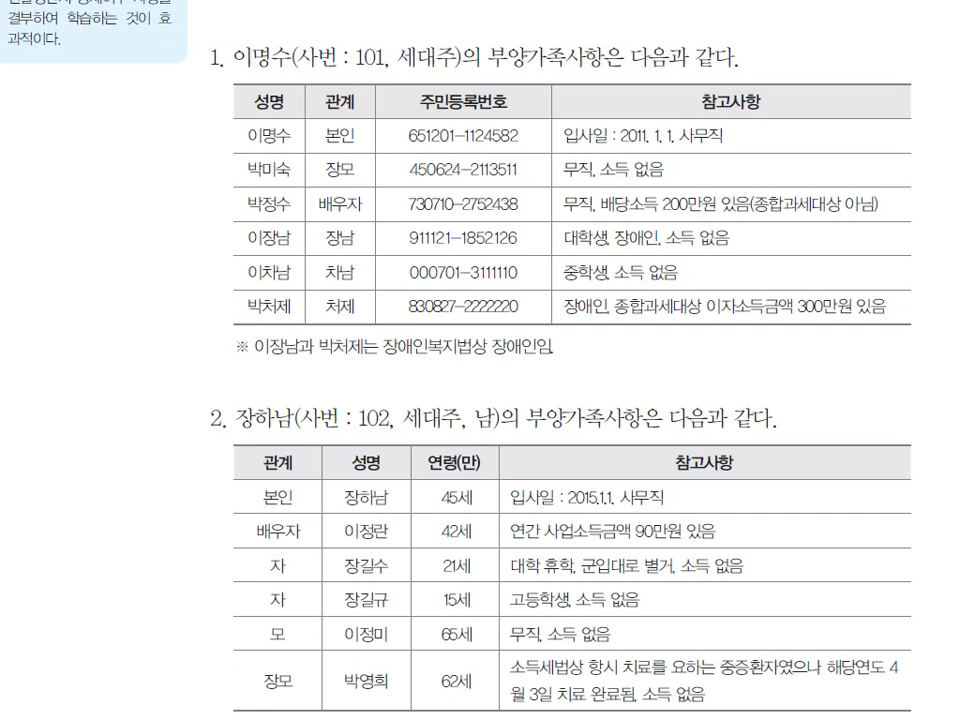
Switch from the PDF back to the KcLep 사원등록 window.
key(alt+Tab)
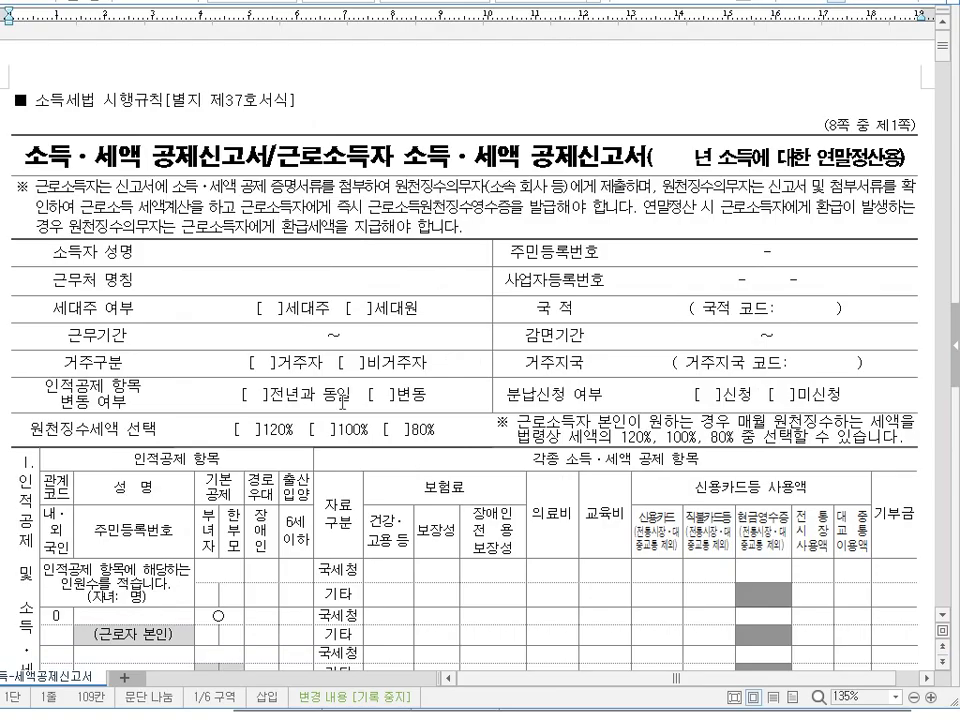
Review the deduction form's 관계코드 table and 작성방법, then return to KcLep's registration window.
scroll(220, 370, down, 10)
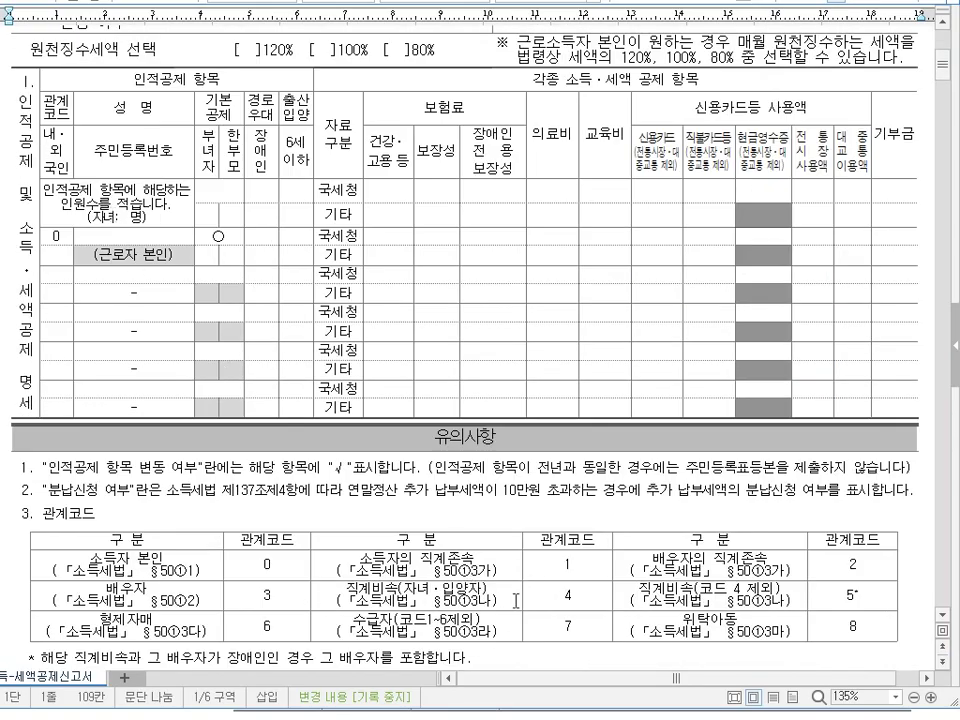
scroll(211, 366, down, 4)
scroll(211, 366, up, 10)
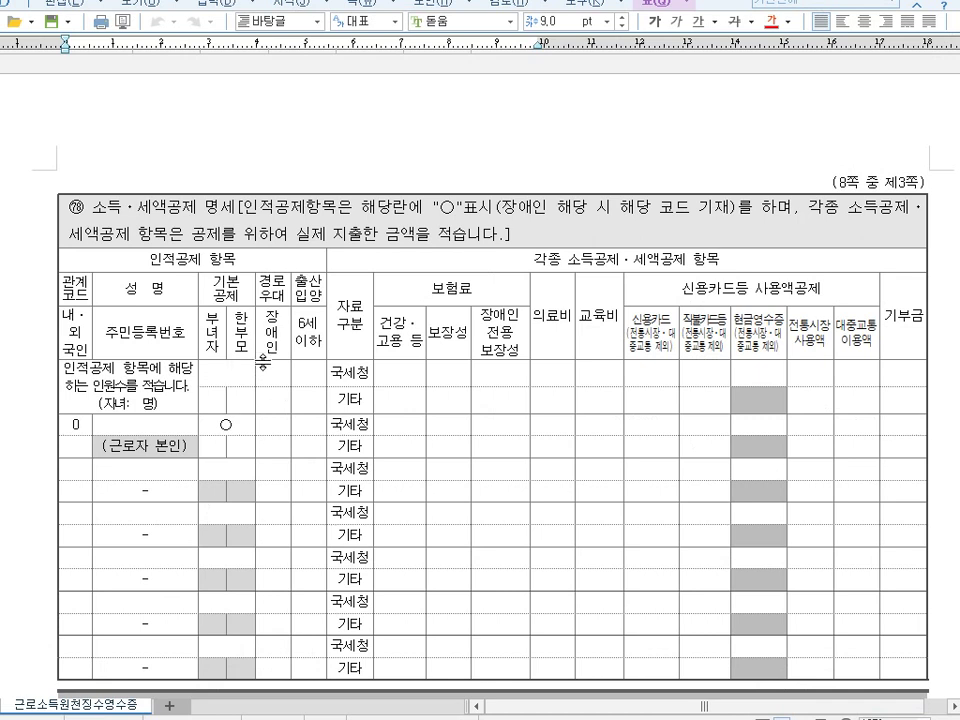
scroll(265, 363, down, 5)
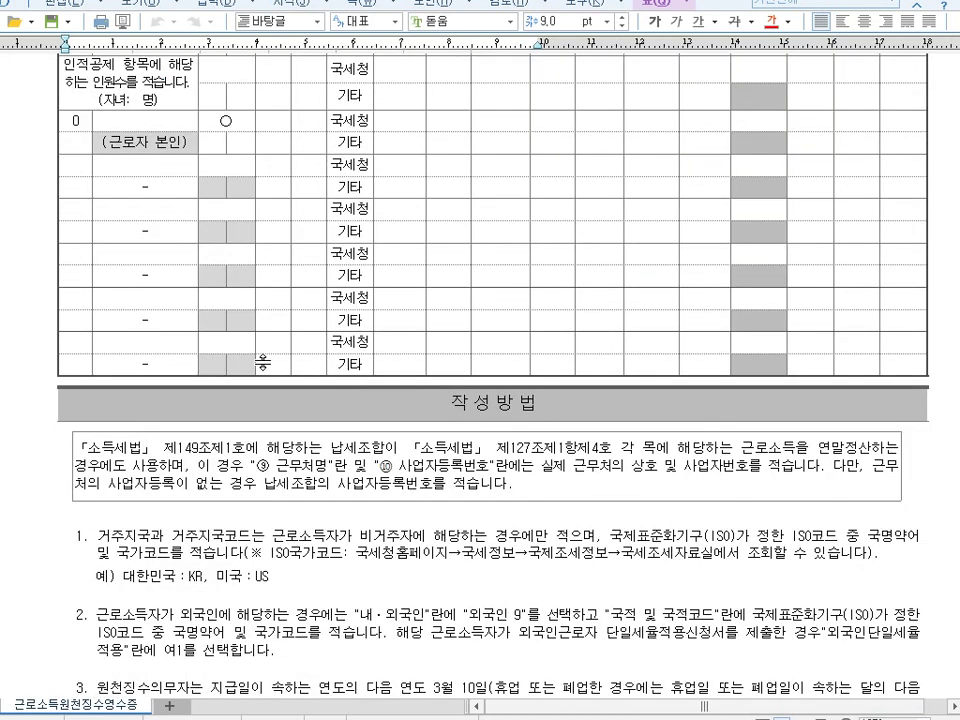
scroll(265, 364, up, 3)
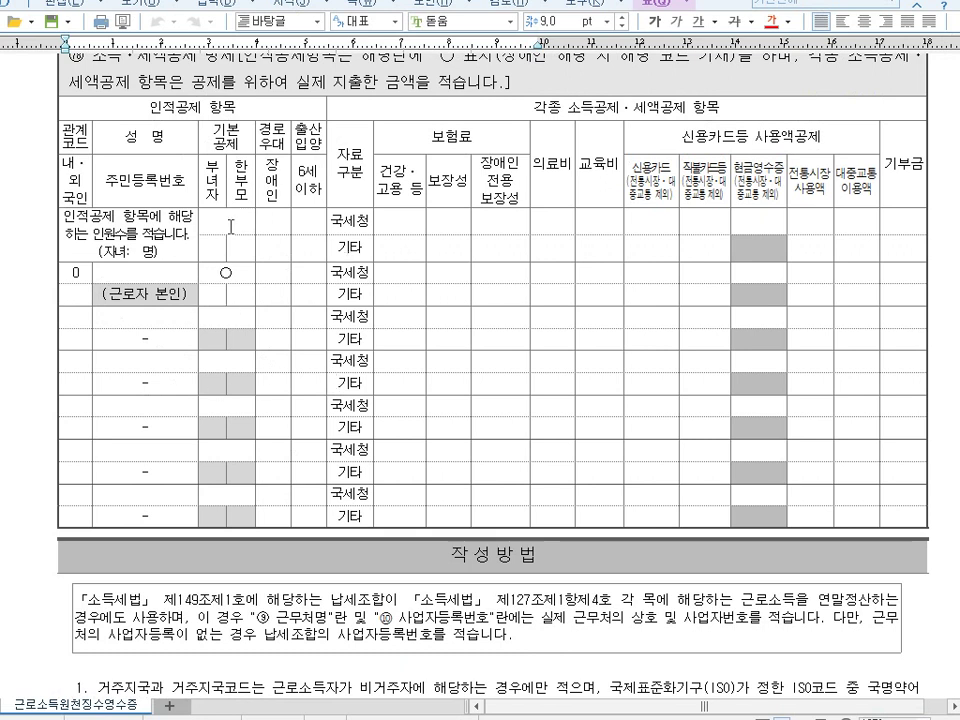
scroll(60, 380, down, 3)
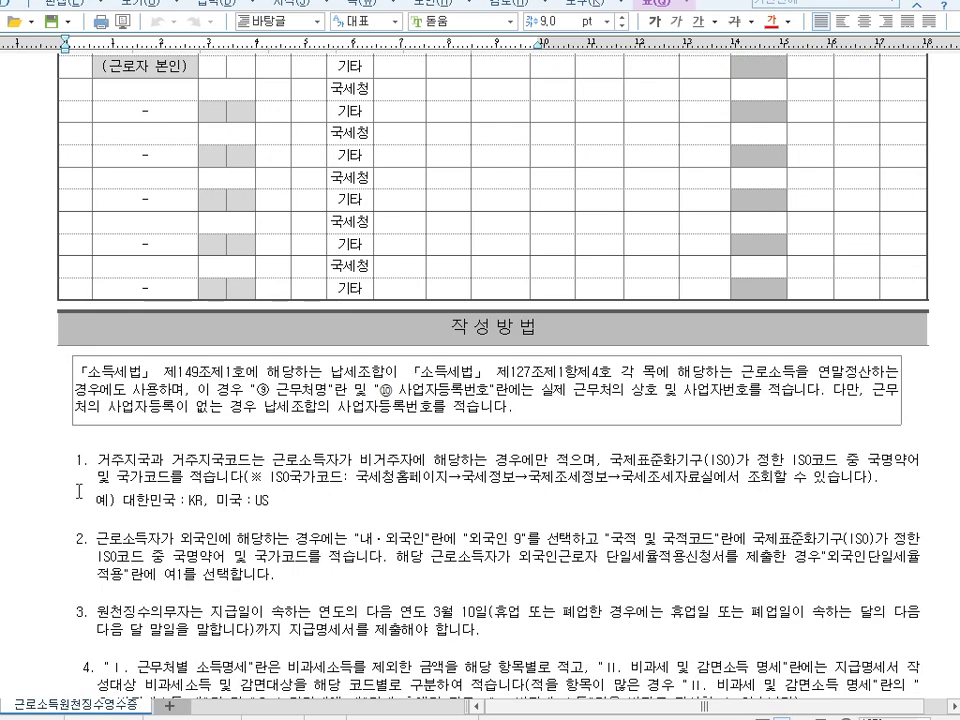
scroll(78, 492, up, 2)
scroll(83, 182, up, 5)
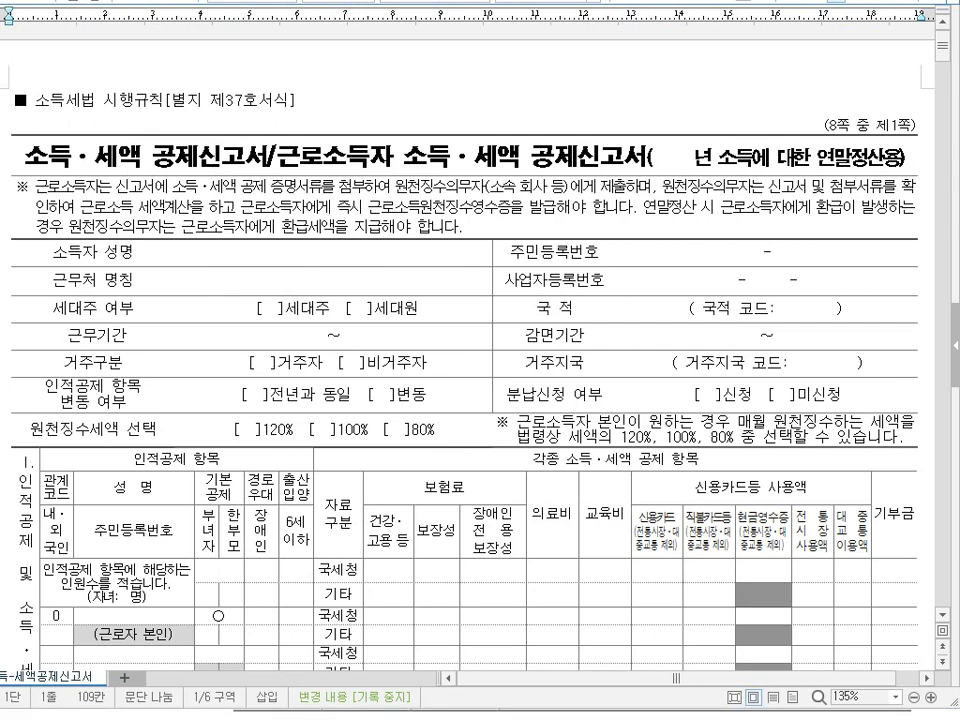
scroll(302, 293, down, 20)
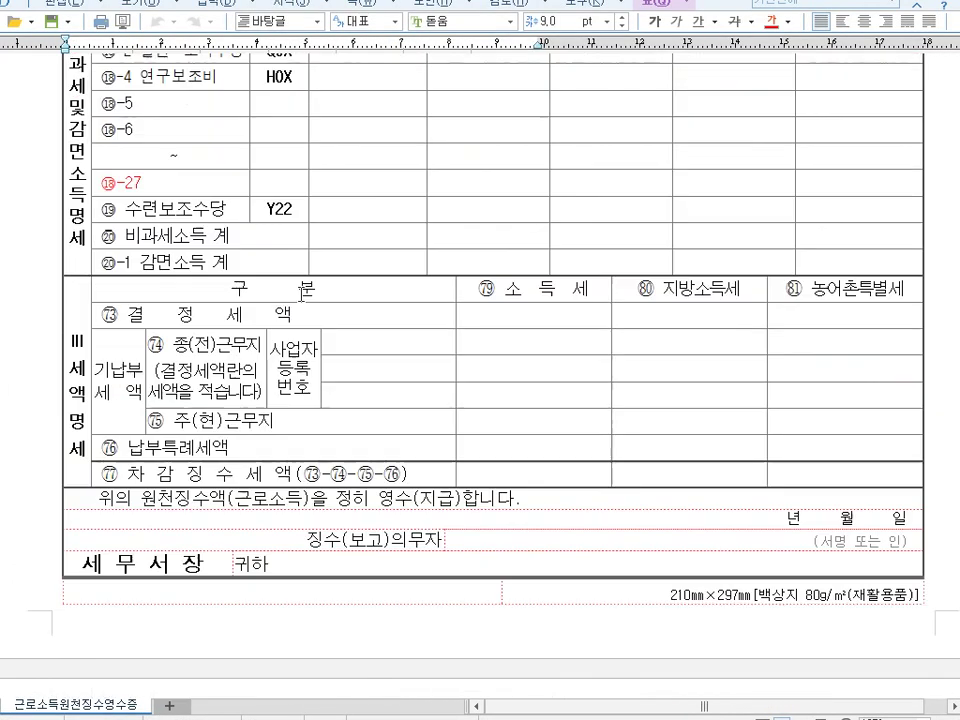
scroll(302, 293, up, 20)
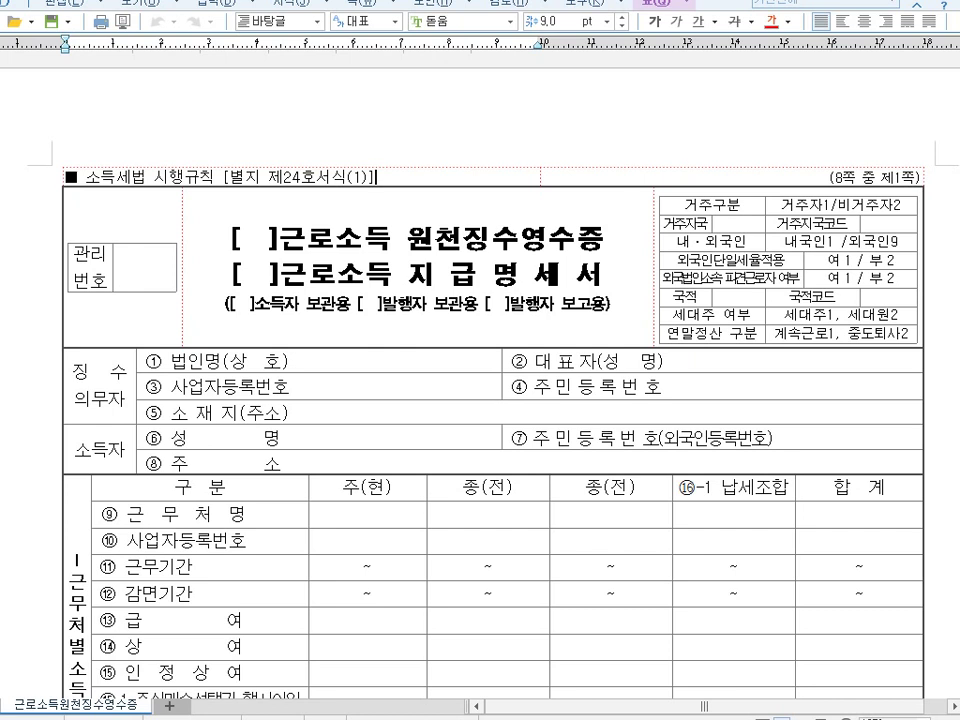
key(ctrl+Tab)
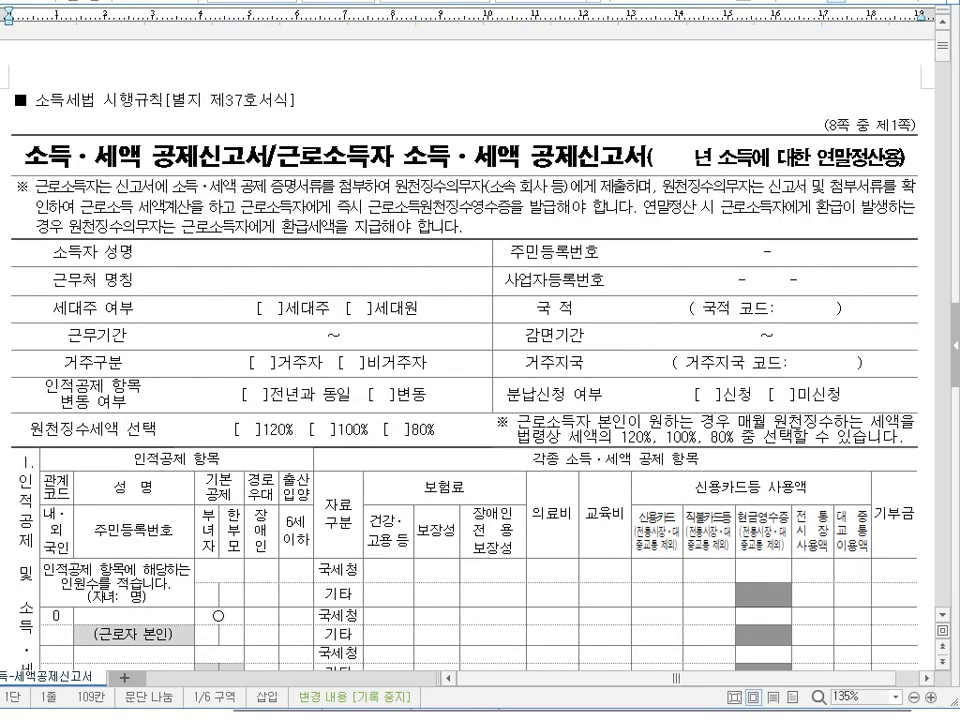
key(alt+Tab)
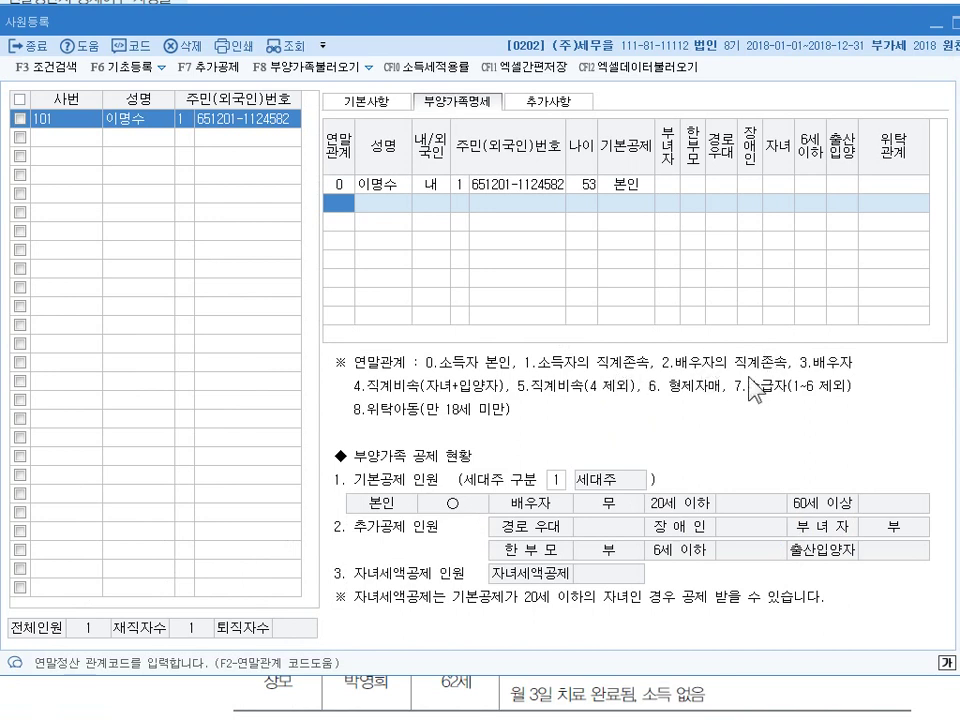
Add a relation-code-2 dependant aged 73 under 60세이상, then enter code 3 in the next row.
text(2)
key(Return)
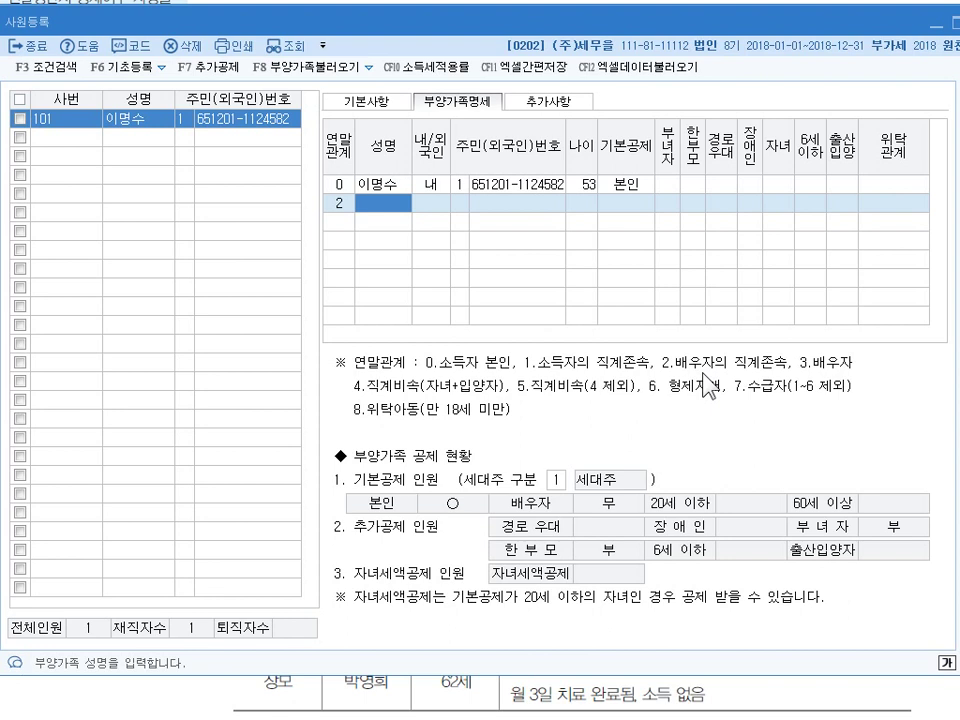
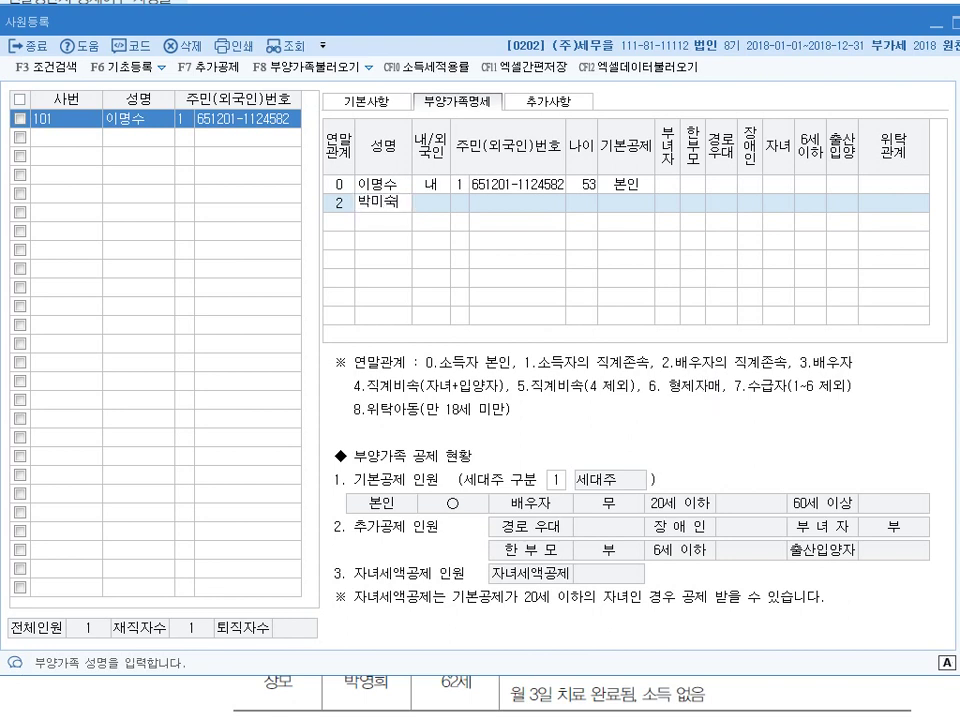
key(Return)
key(Return)
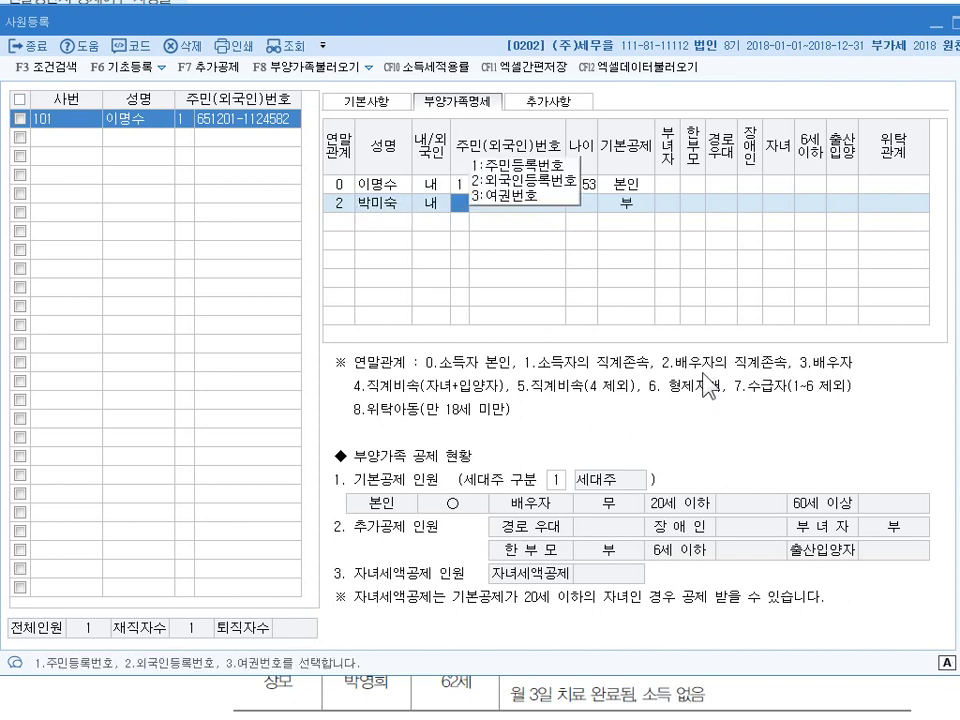
key(Return)
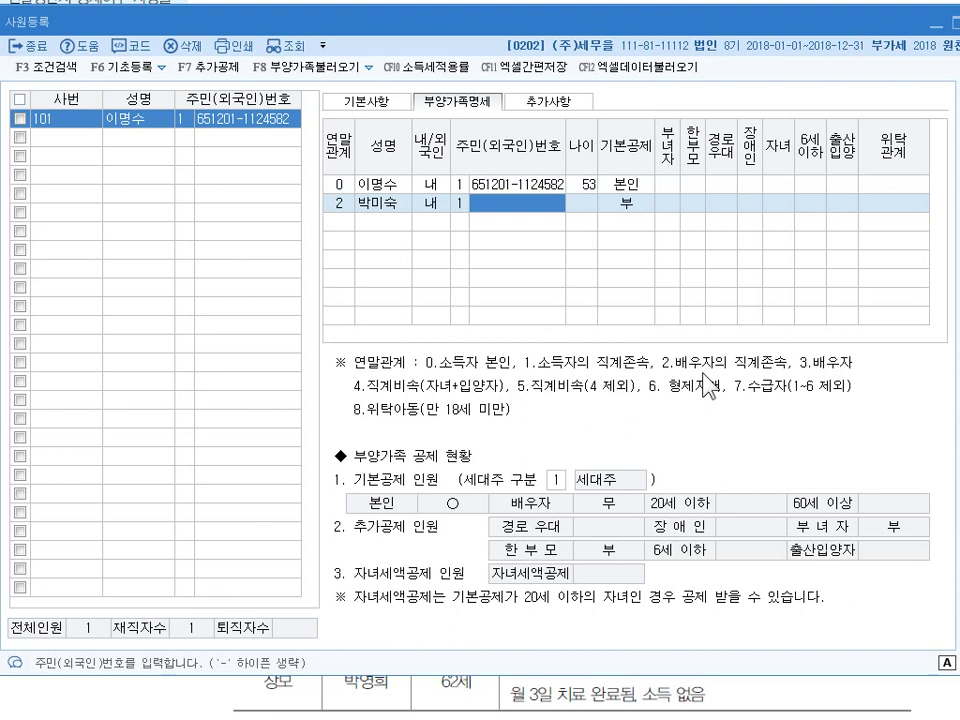
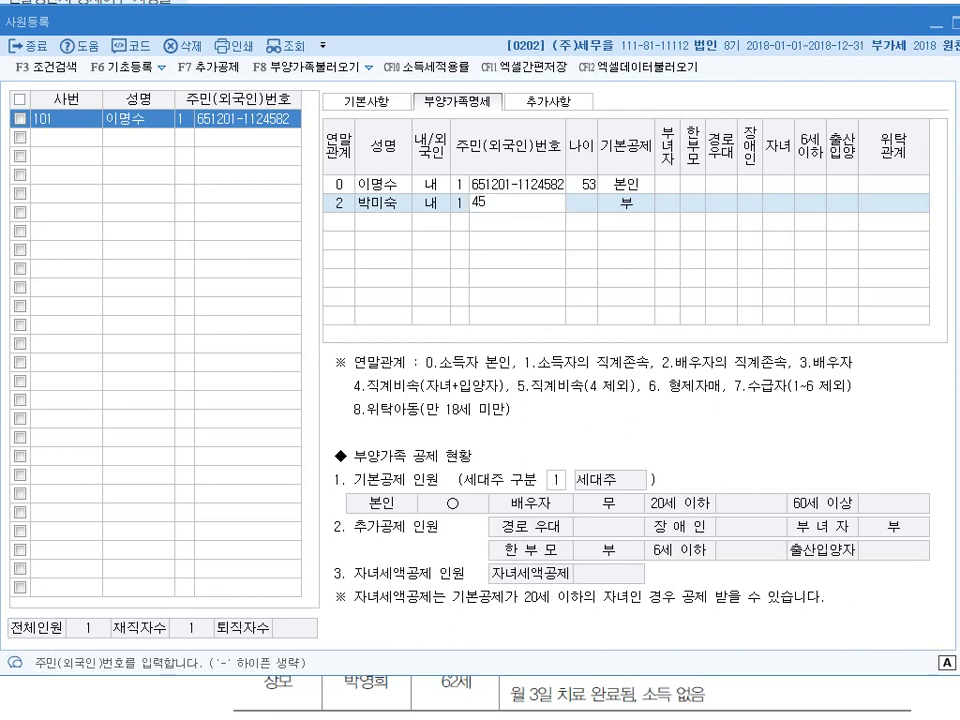
key(Return)
key(Return)
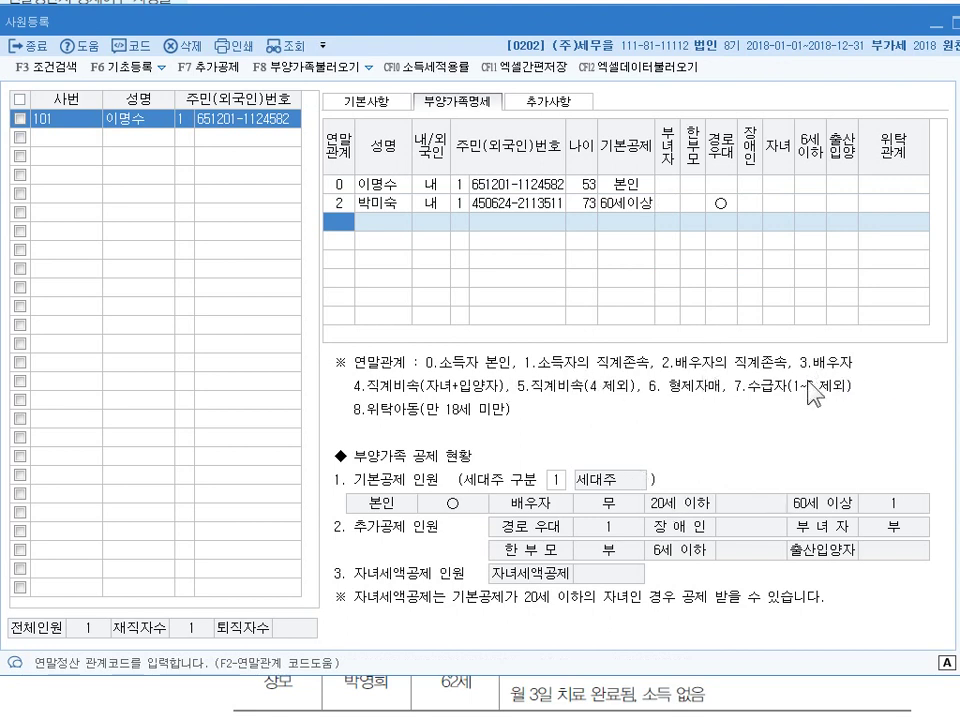
text(3)
key(Return)
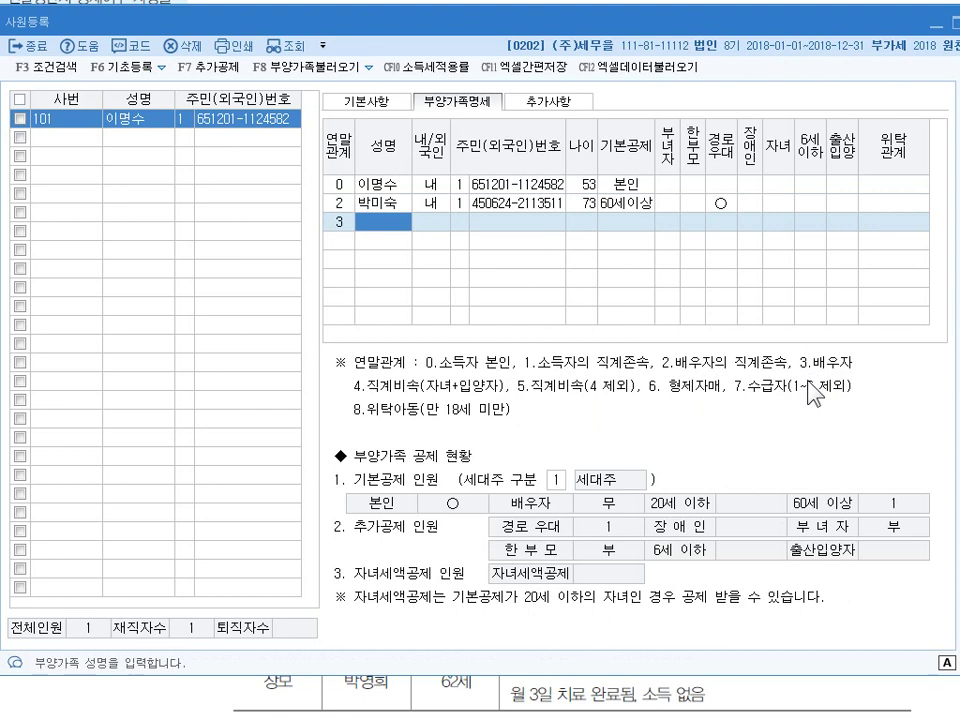
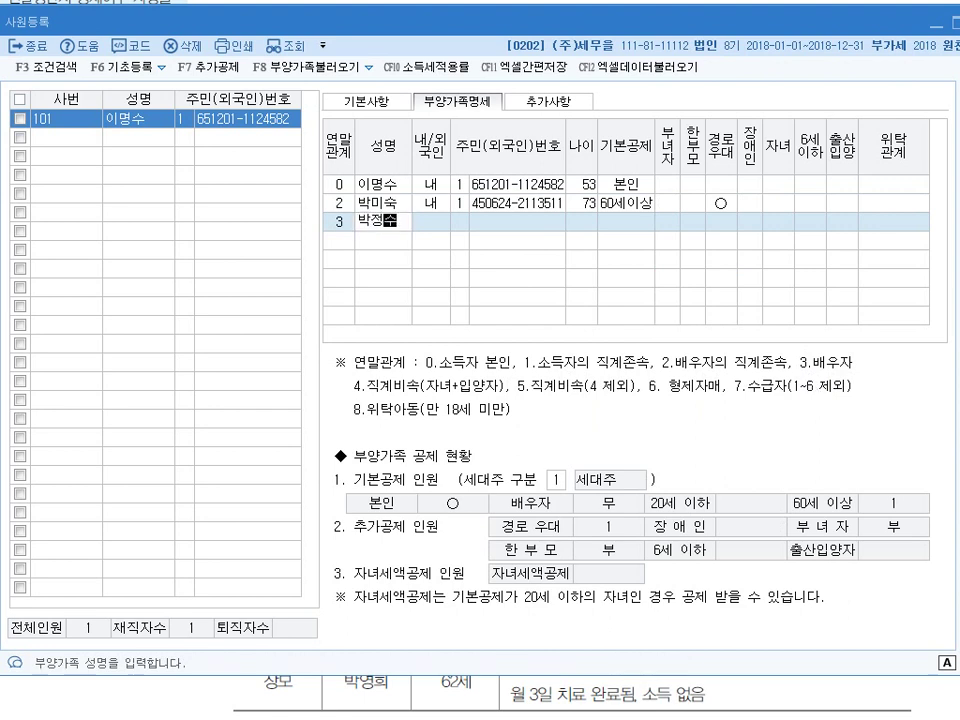
Complete the spouse row with name, ID type 1 and resident number (age 45, 배우자).
key(Return)
key(Return)
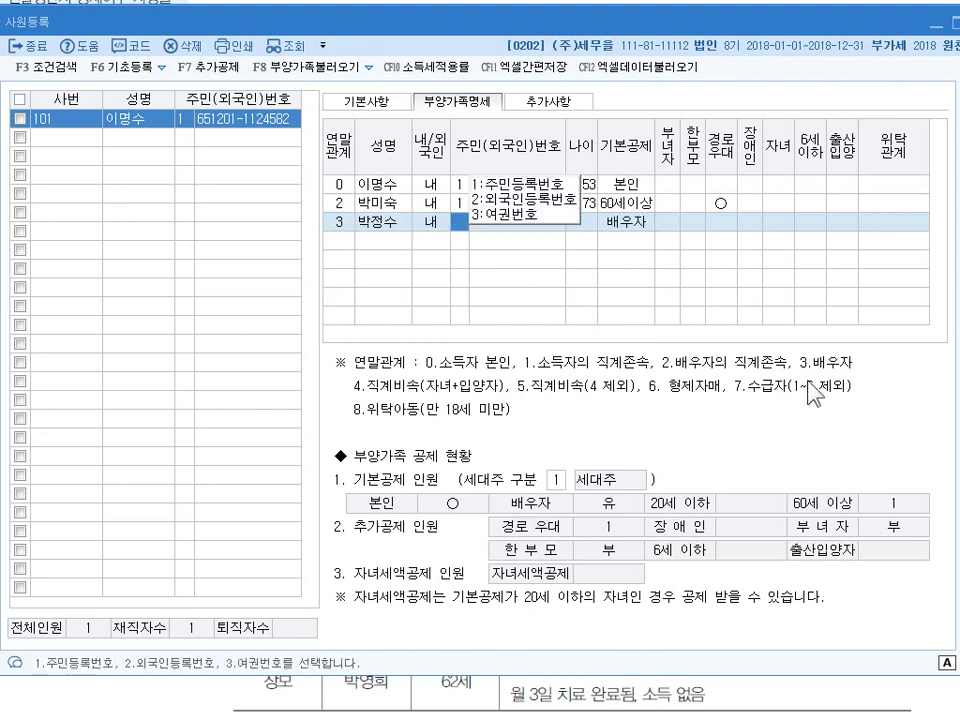
text(1)
key(Return)
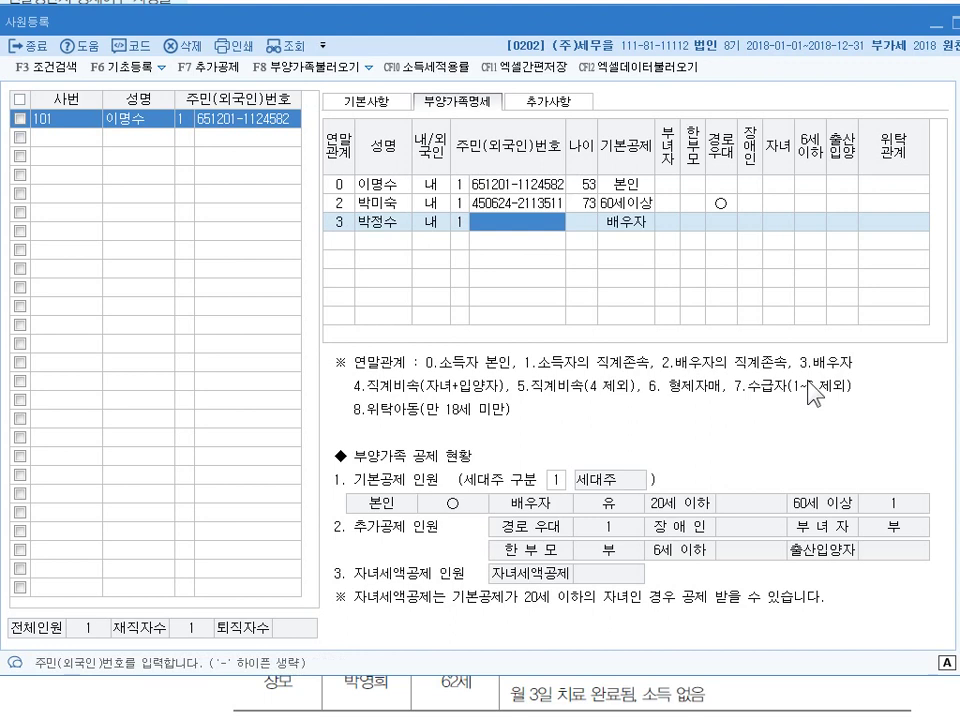
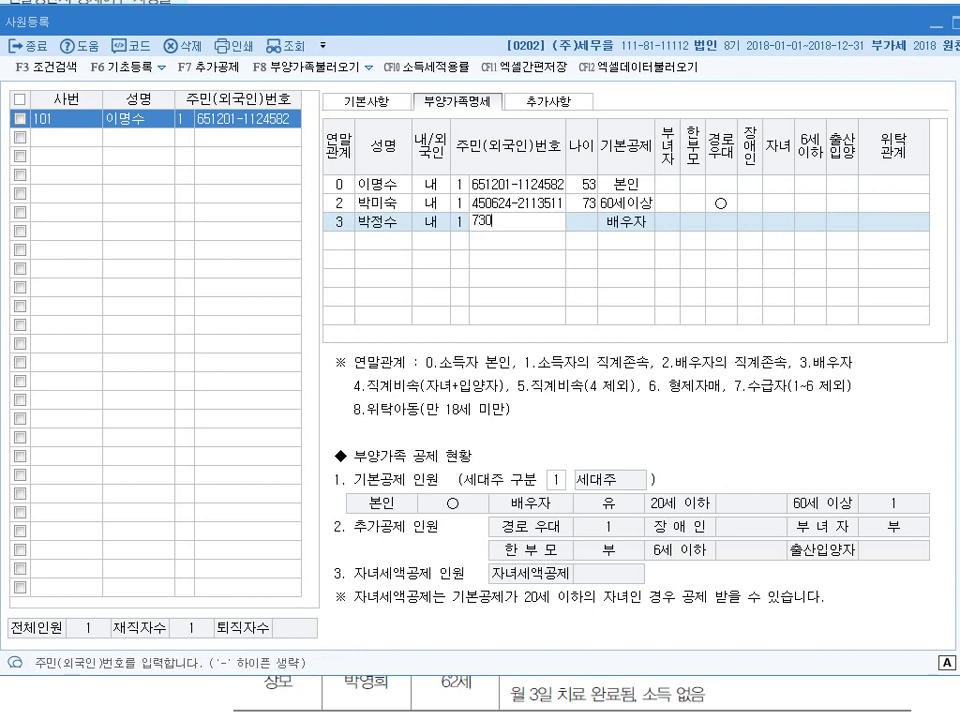
key(Return)
key(Return)
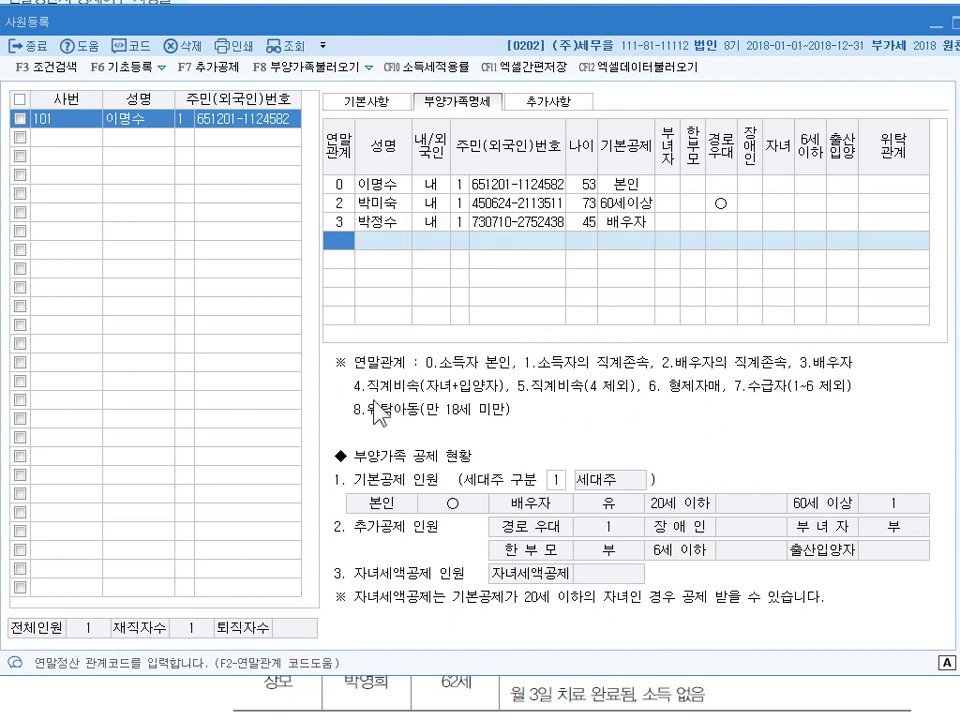
Add a relation-code-4 son aged 27 with basic deduction left at 부.
text(4)
key(Return)
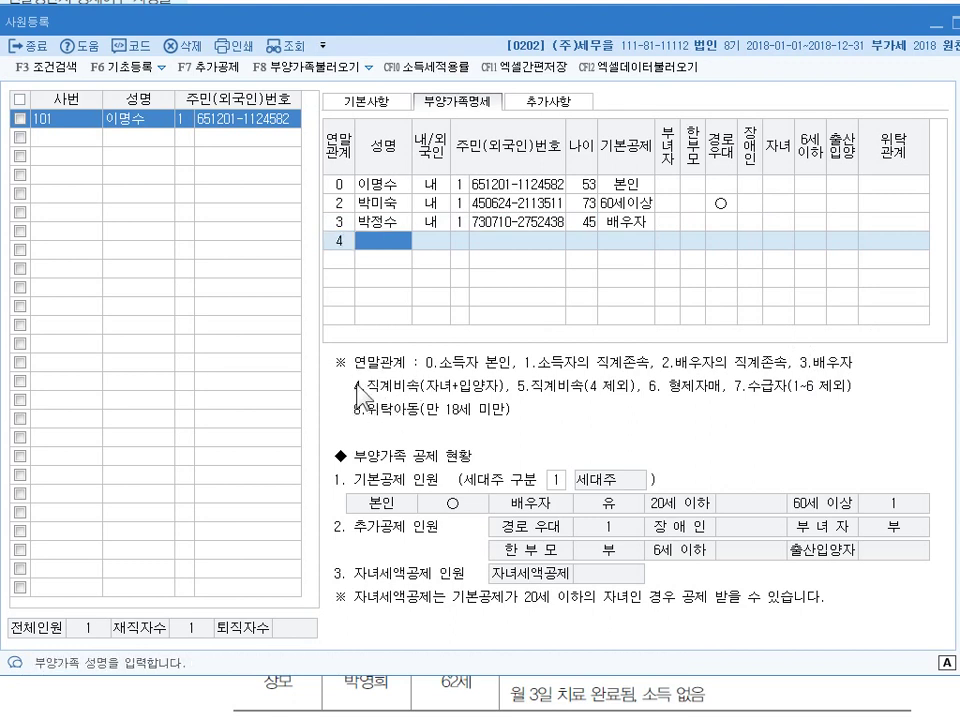
text(이장남)
key(Return)
key(Return)
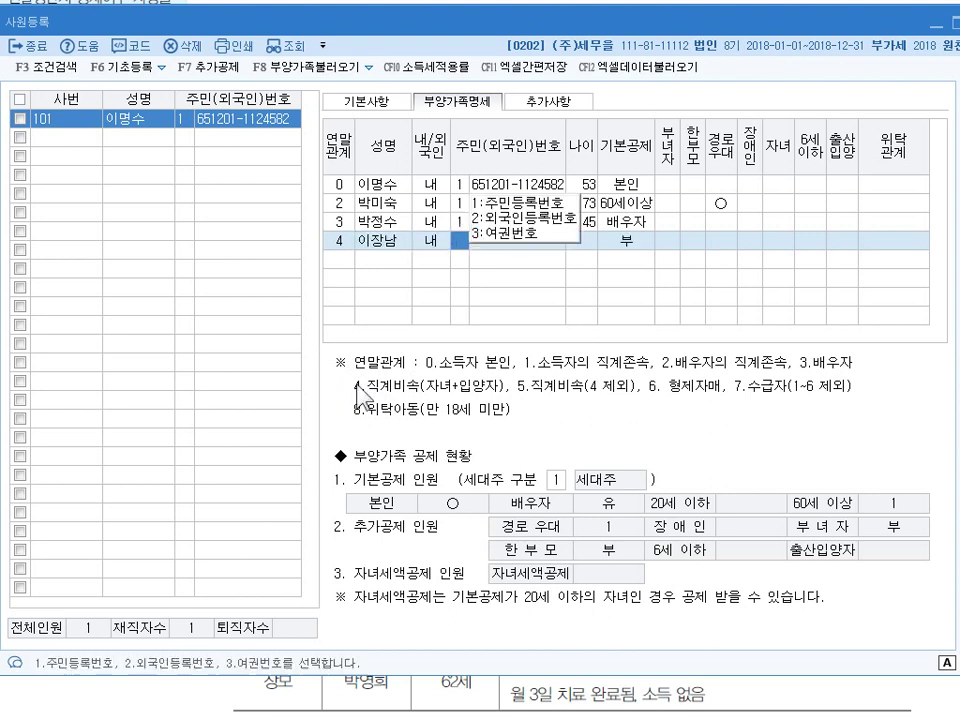
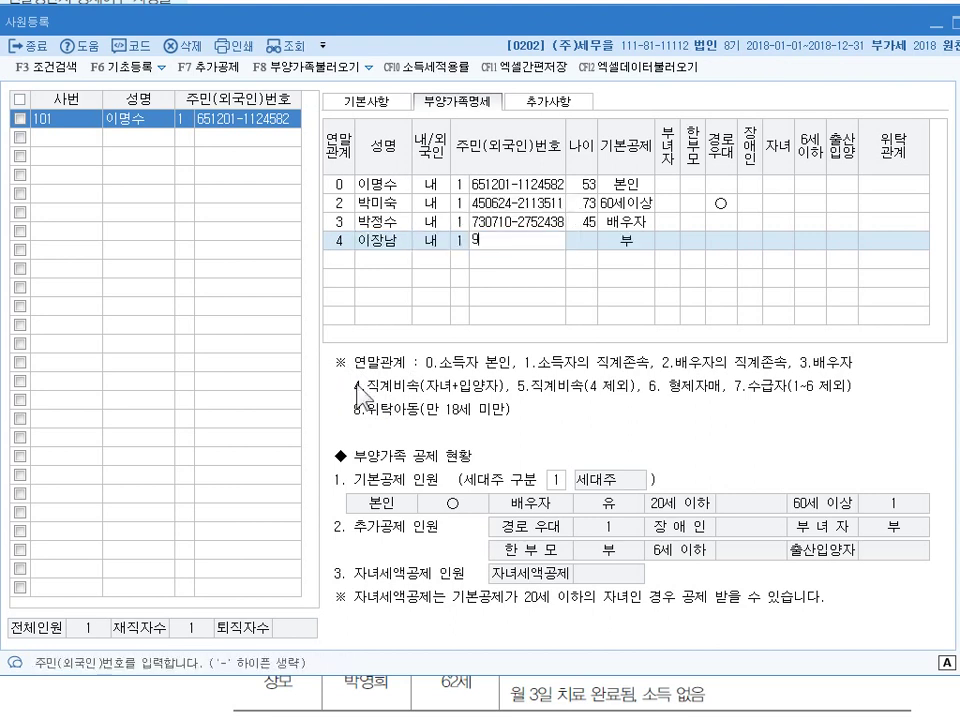
key(Return)
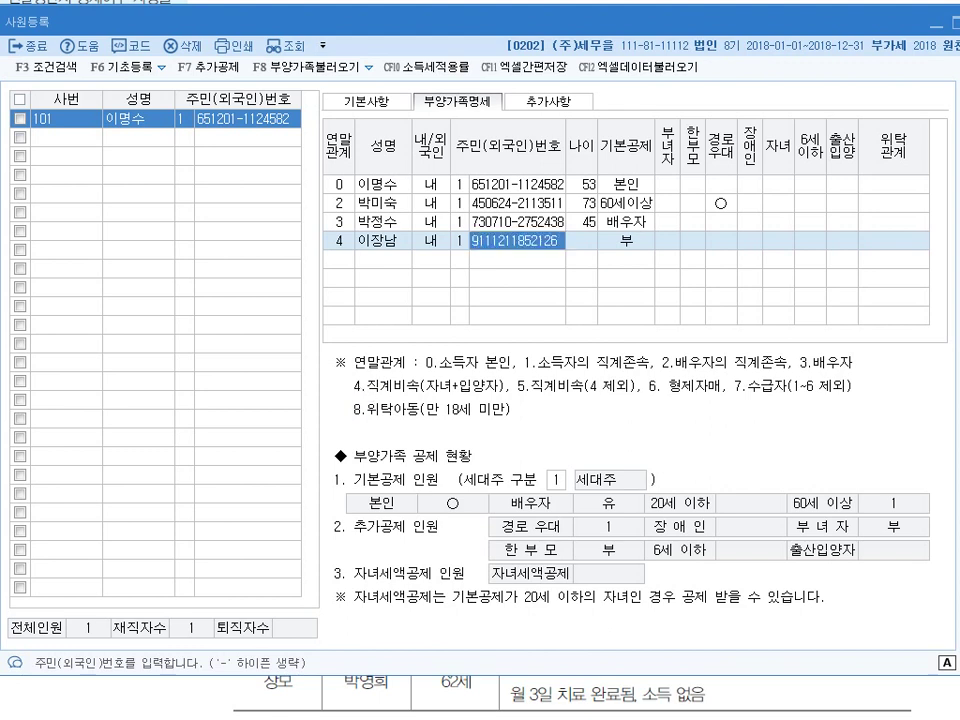
key(Return)
Add the second son as code 4, aged 18 with 20세이하 and 자녀 credit, and start a code-6 row.
text(4)
key(Return)
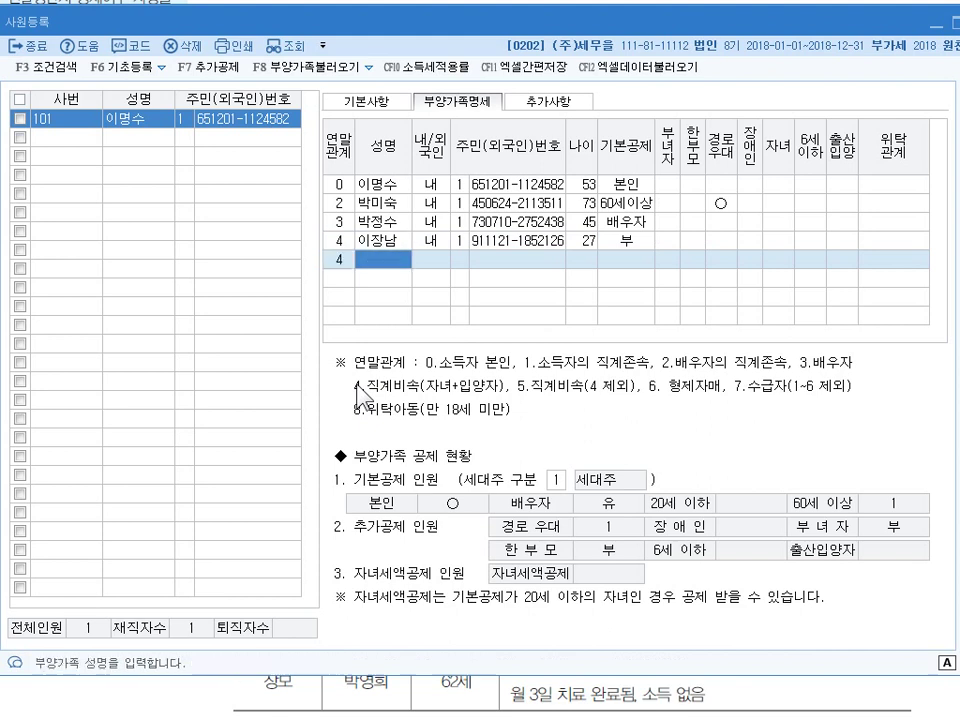
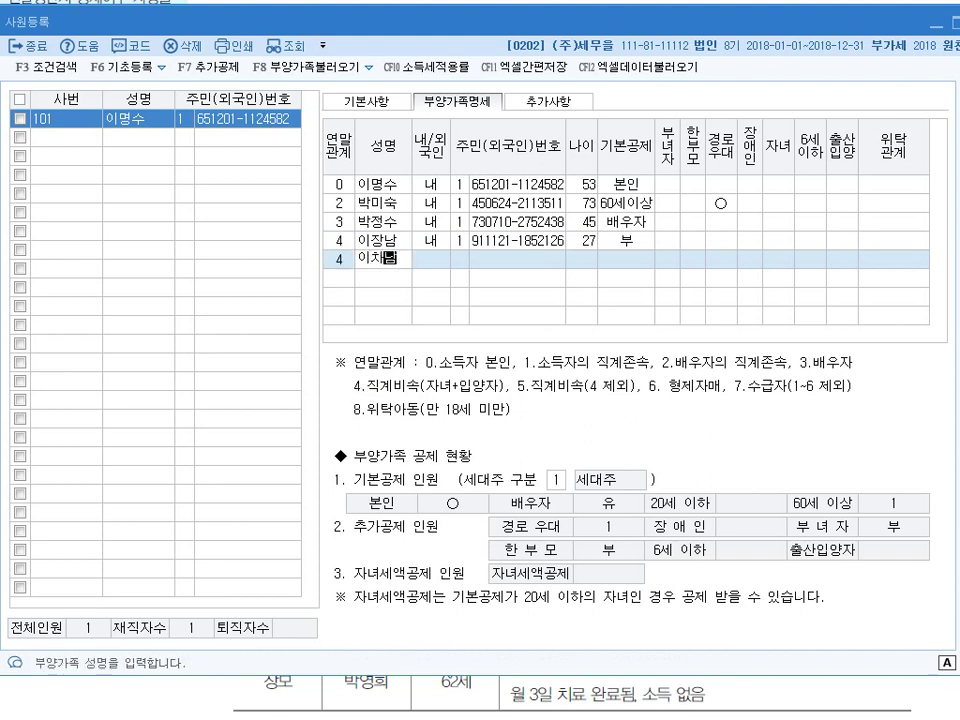
key(Return)
key(Return)
key(Return)
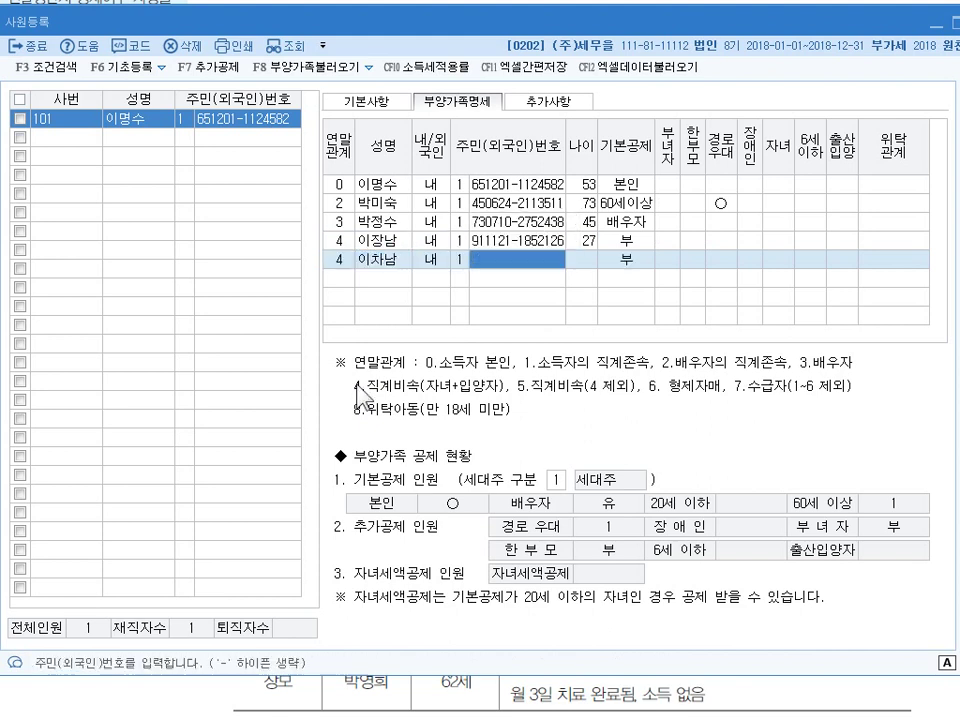
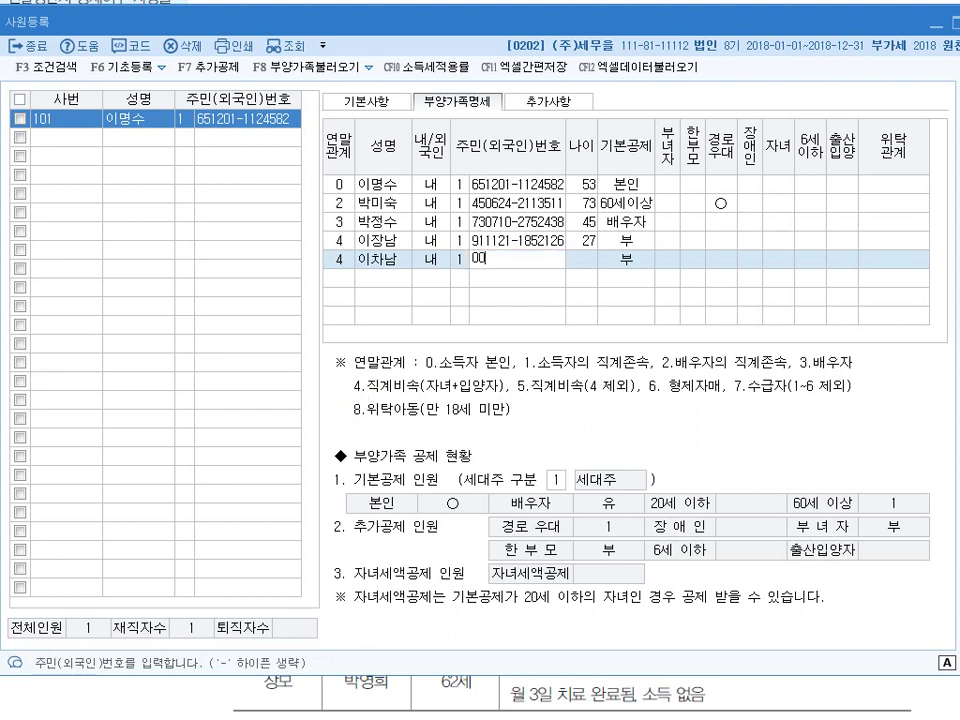
key(Return)
key(Return)
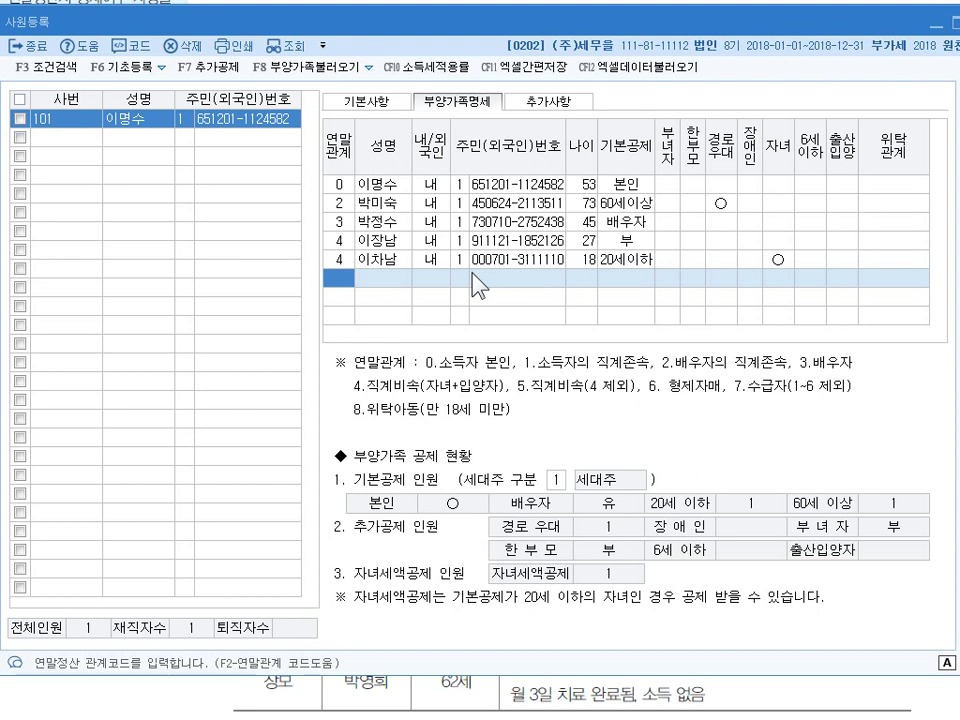
text(6)
key(Return)
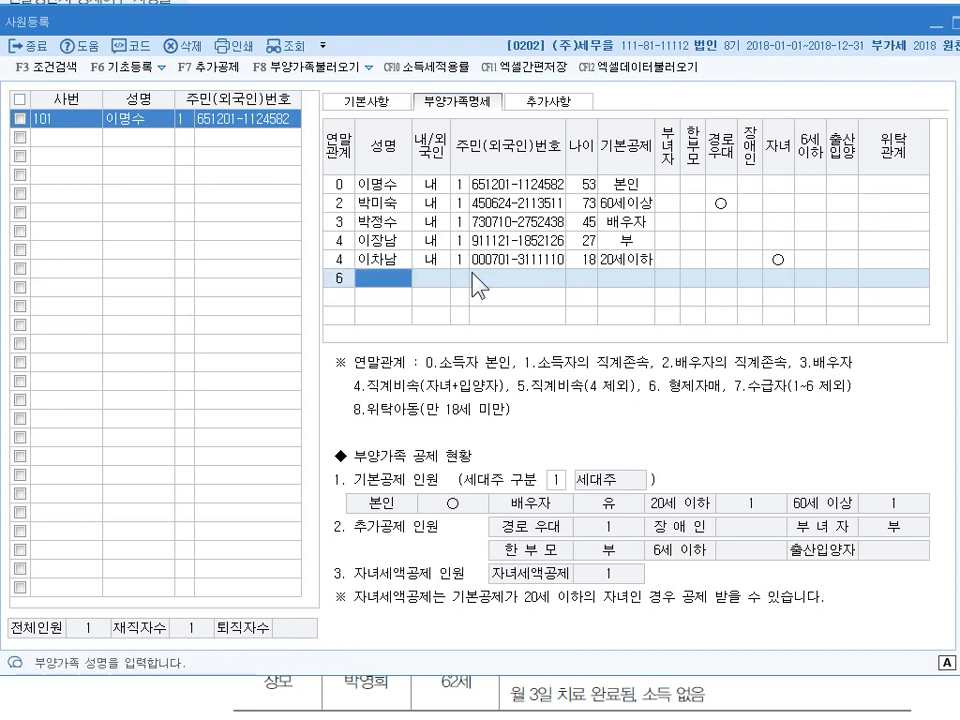
Fill the code-6 sister-in-law's name and resident number, age 35, basic deduction 부.
text(박처제)
click(472, 278)
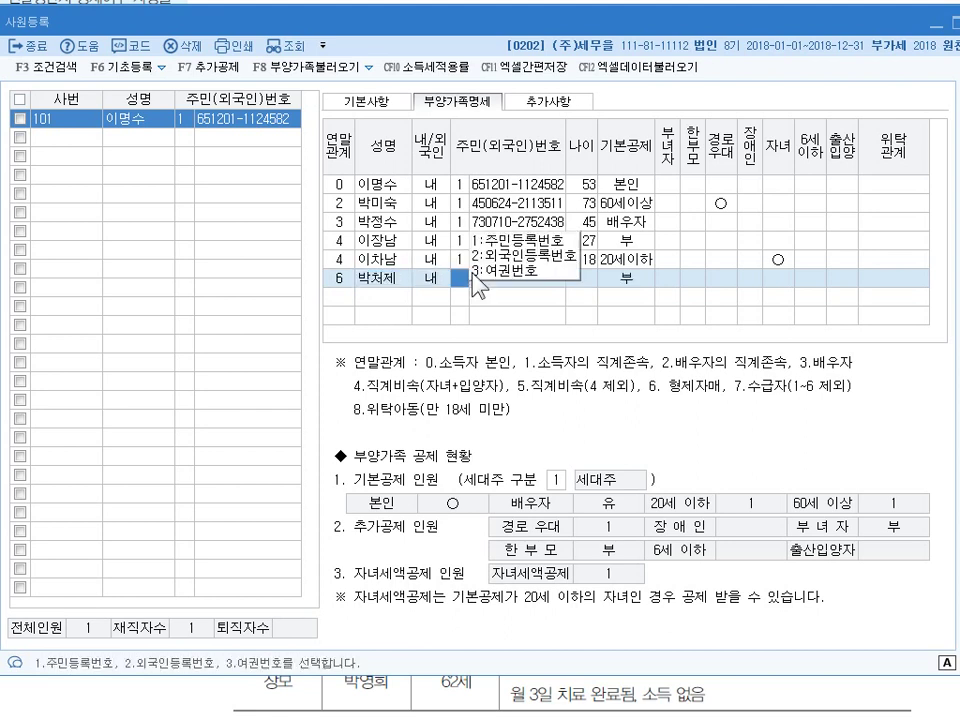
text(1)
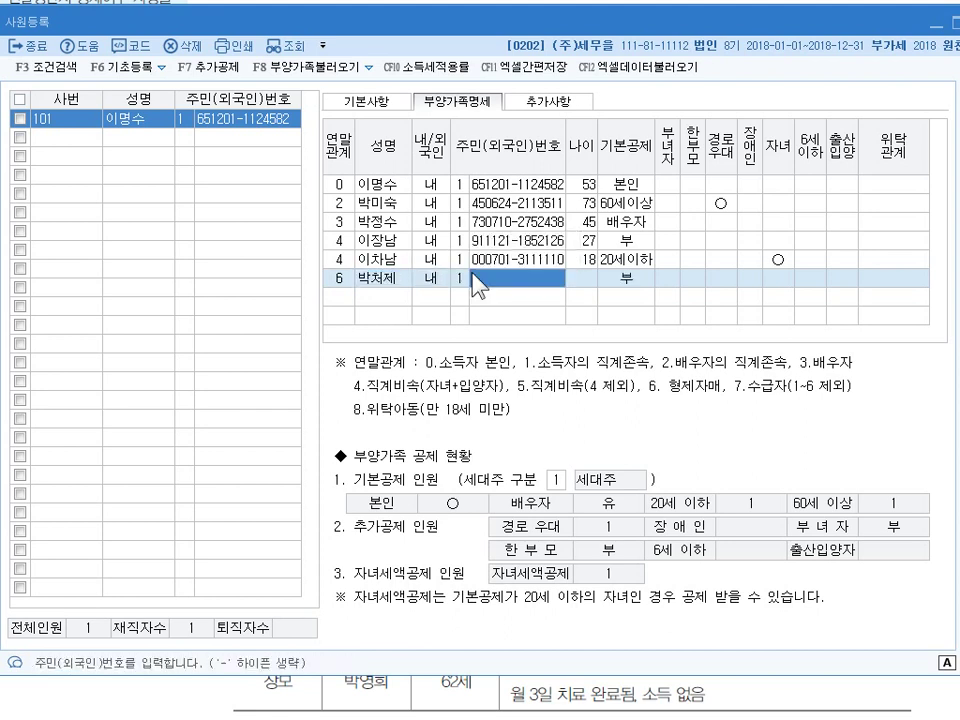
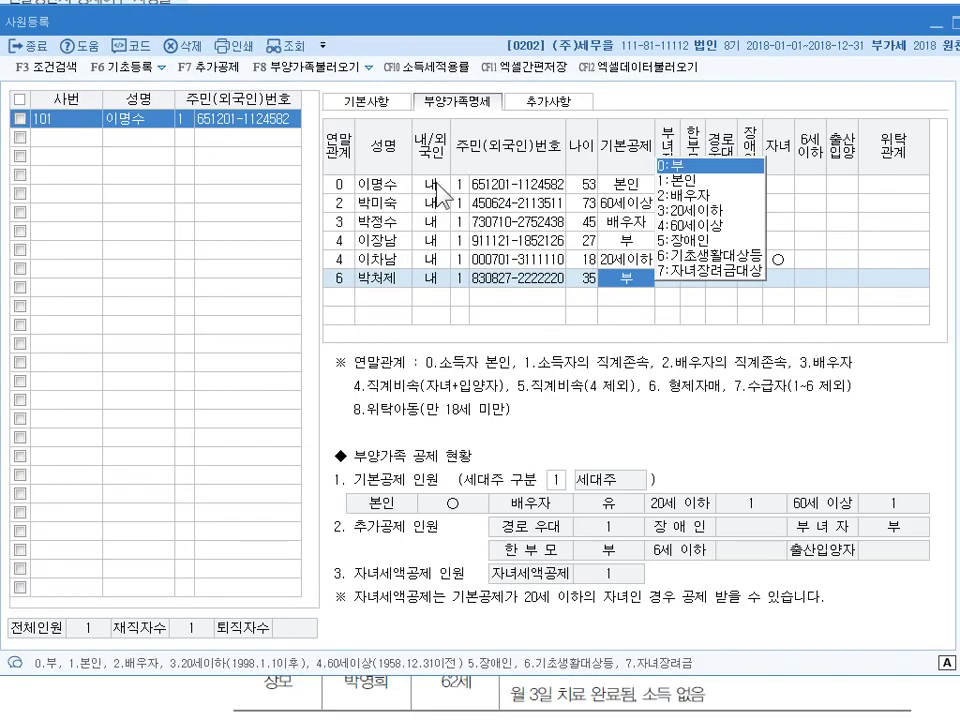
click(380, 184)
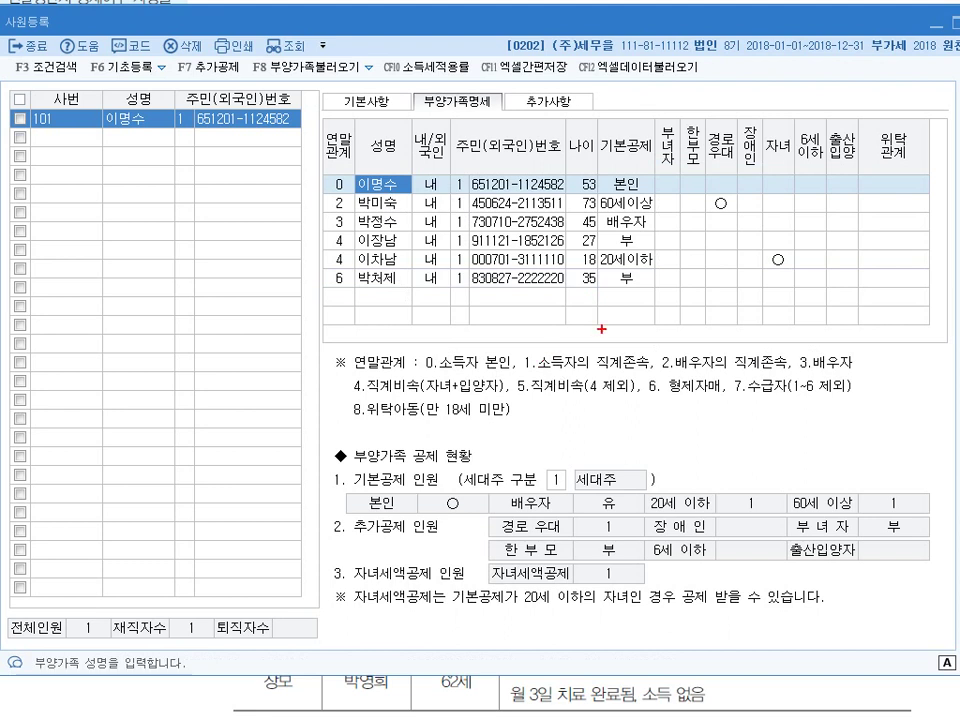
Mark the age and 기본공제 values, then open the mother-in-law's 기본공제 choices and check the textbook.
mouse_move(600, 236)
mouse_down()
mouse_move(596, 259)
mouse_move(643, 236)
mouse_move(602, 225)
mouse_up()
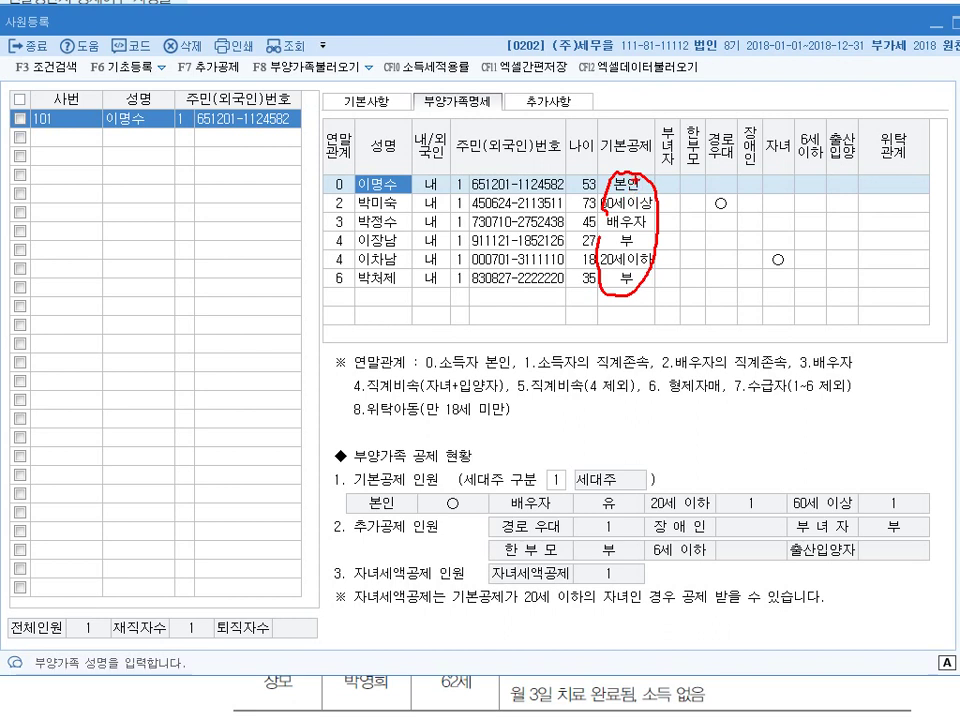
mouse_move(612, 129)
mouse_down()
mouse_move(613, 160)
mouse_move(611, 118)
mouse_move(670, 112)
mouse_up()
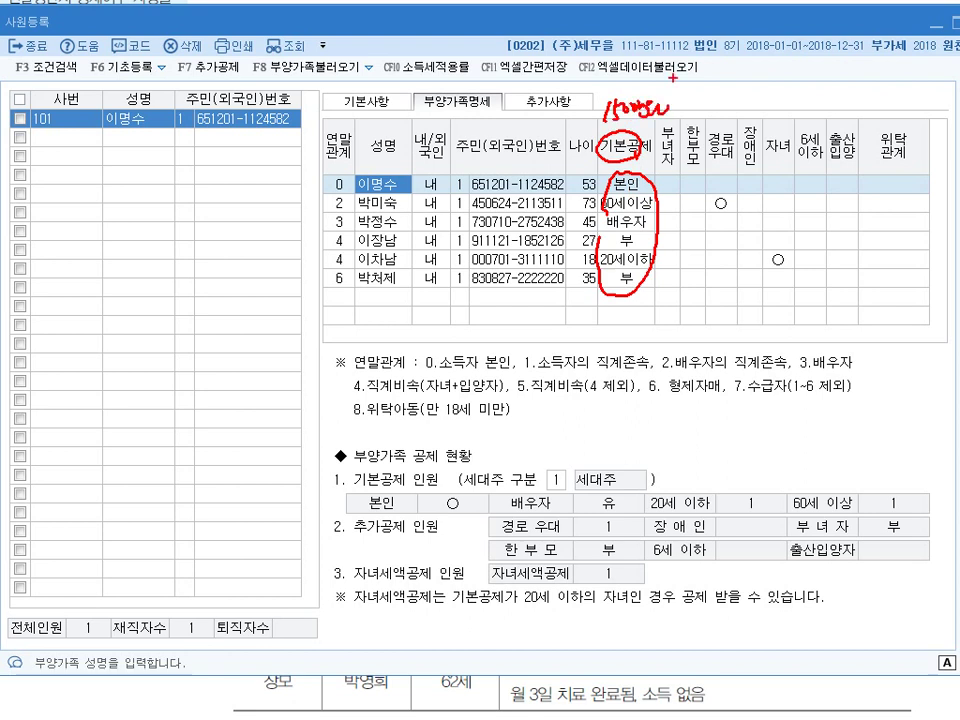
key(Escape)
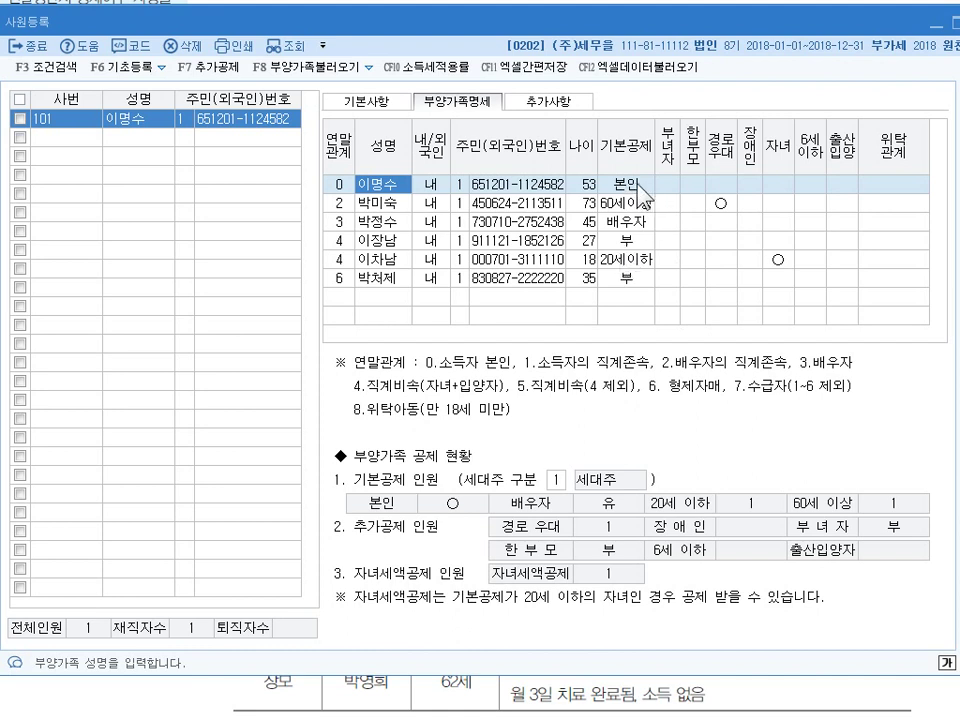
click(640, 203)
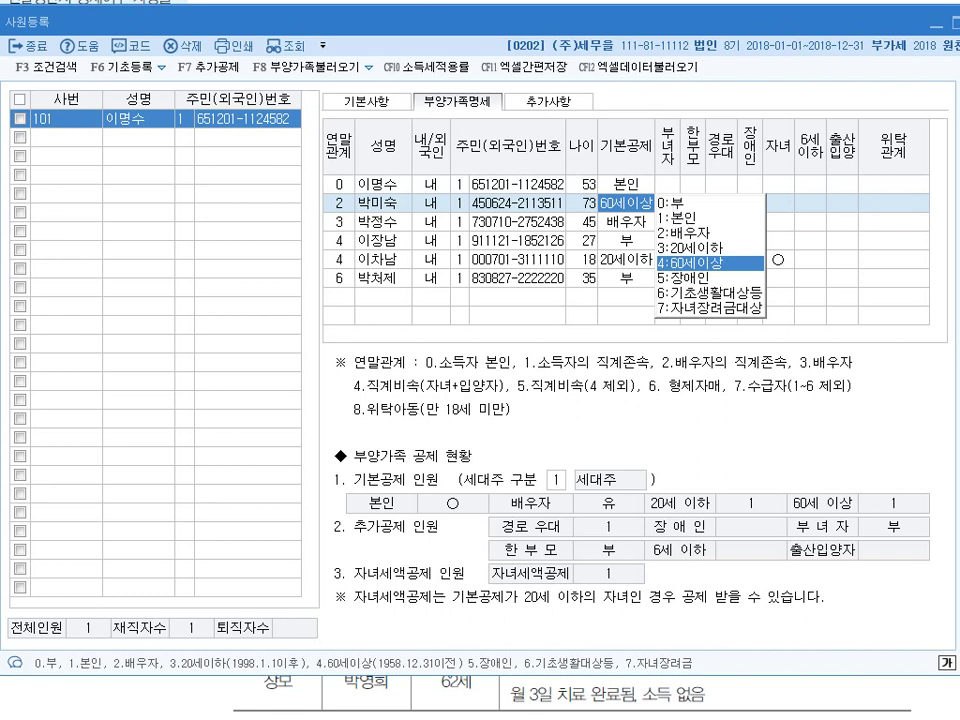
key(alt+Tab)
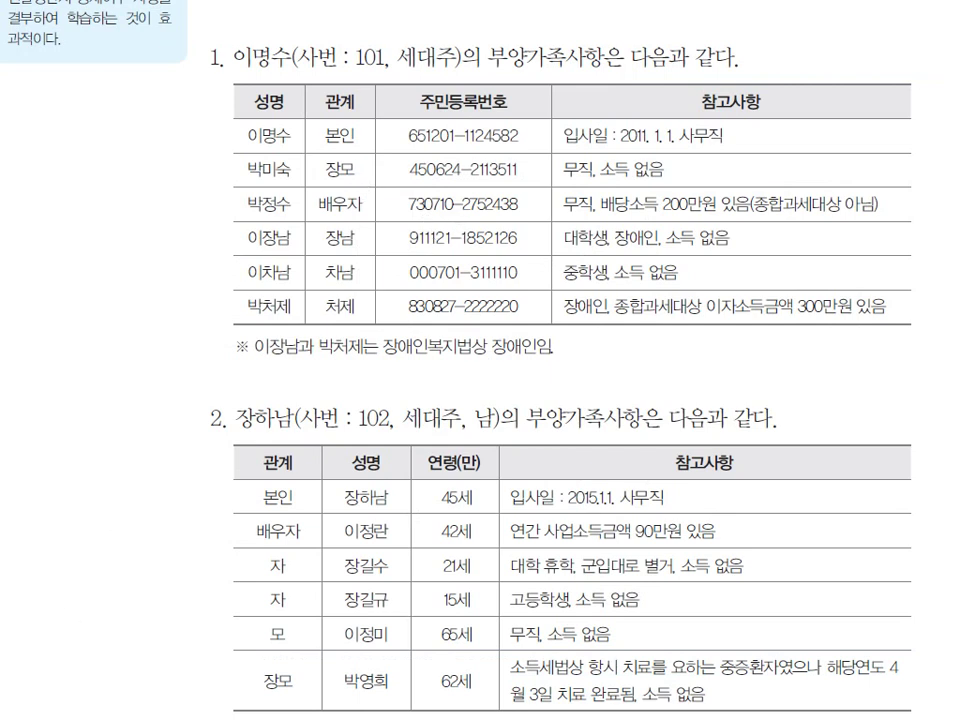
key(alt+Tab)
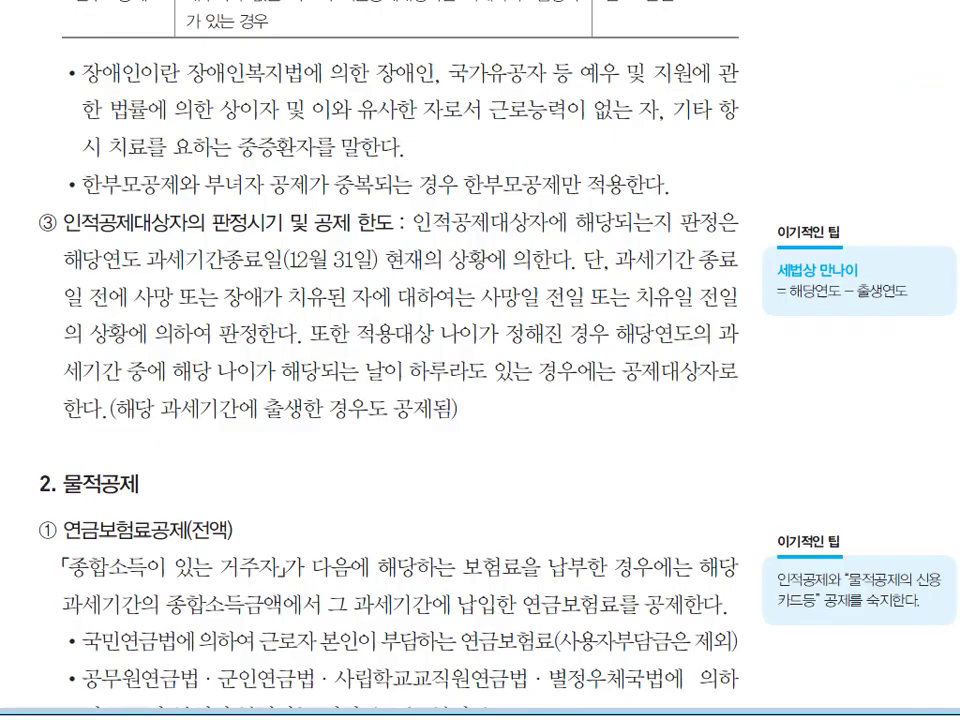
scroll(393, 413, up, 5)
scroll(393, 413, up, 15)
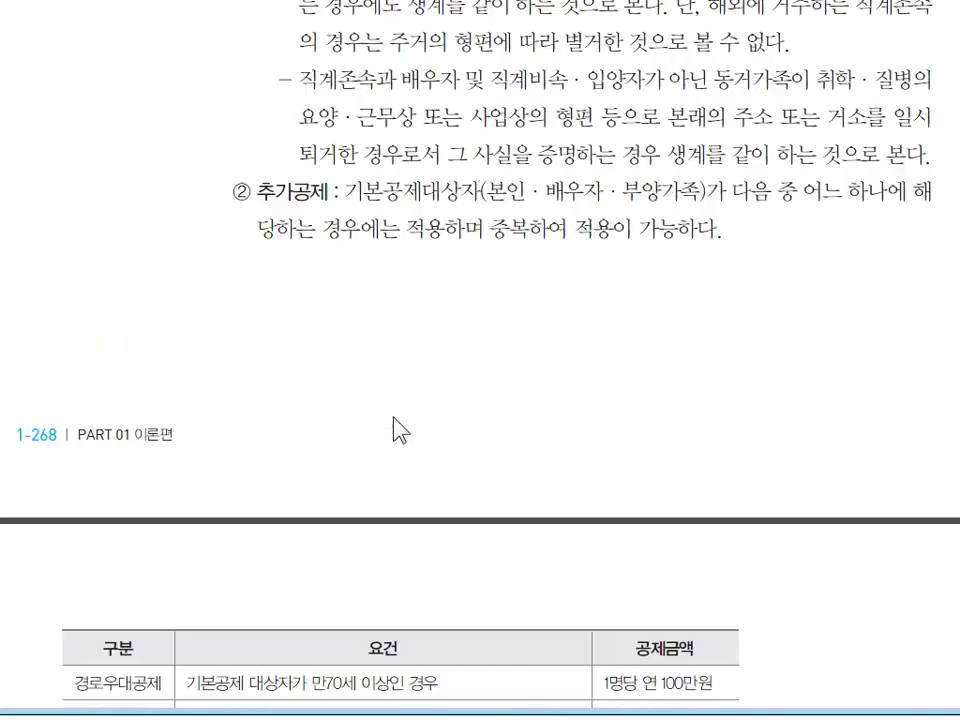
scroll(392, 413, down, 3)
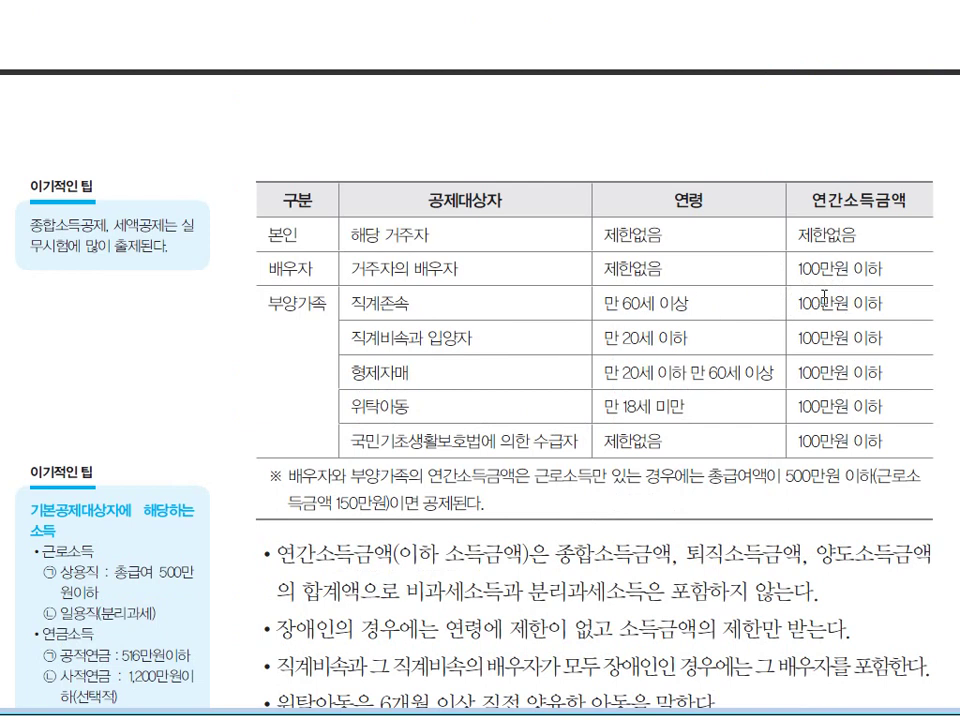
scroll(632, 478, down, 2)
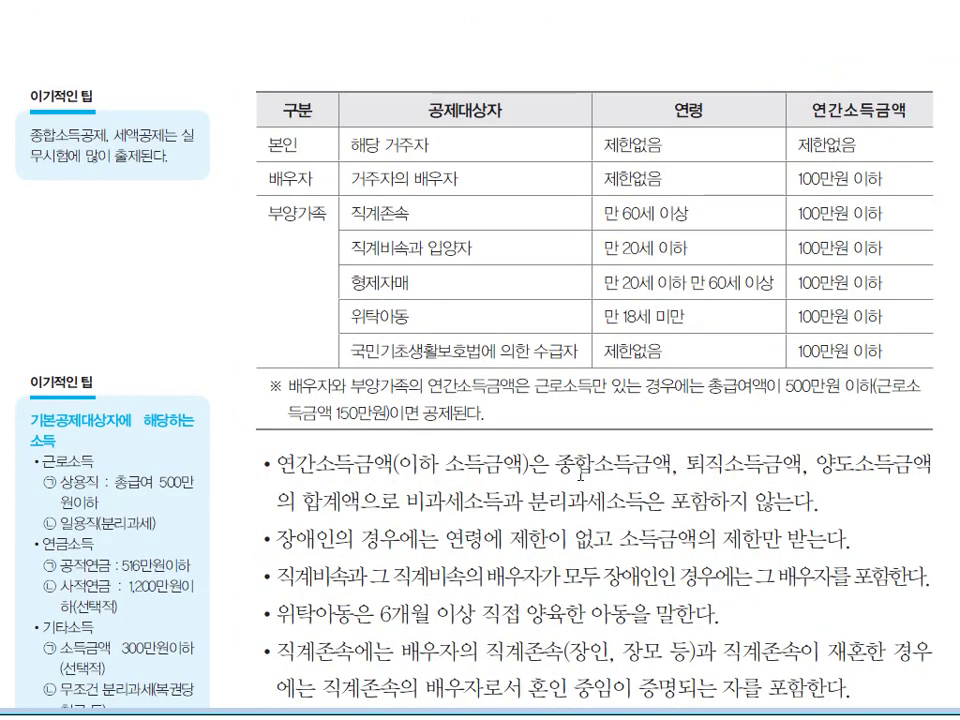
double_click(762, 462)
double_click(865, 470)
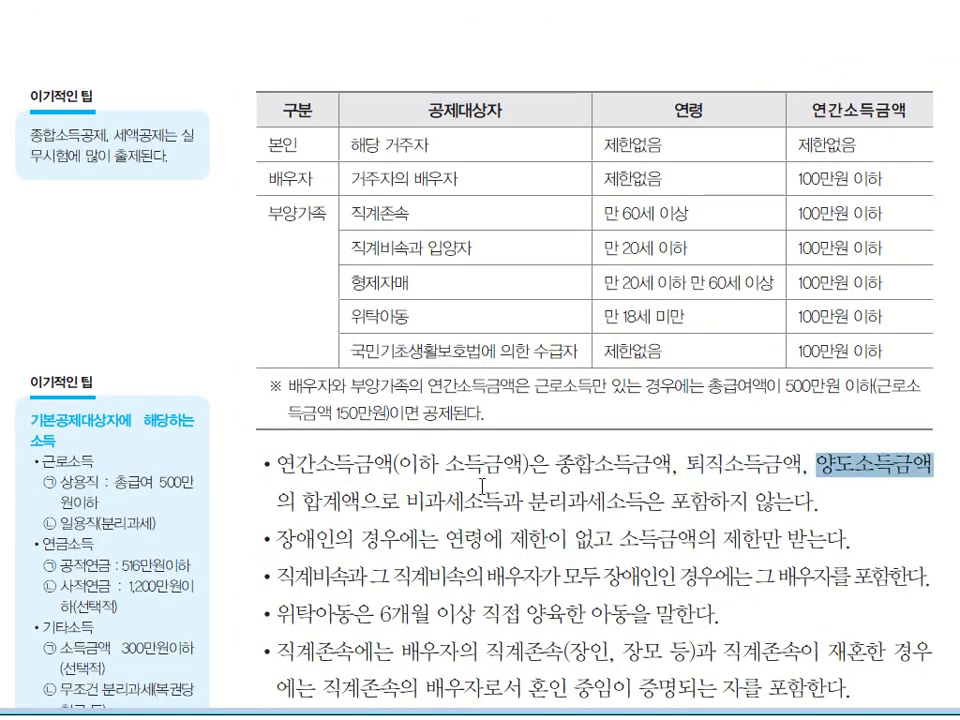
click(338, 504)
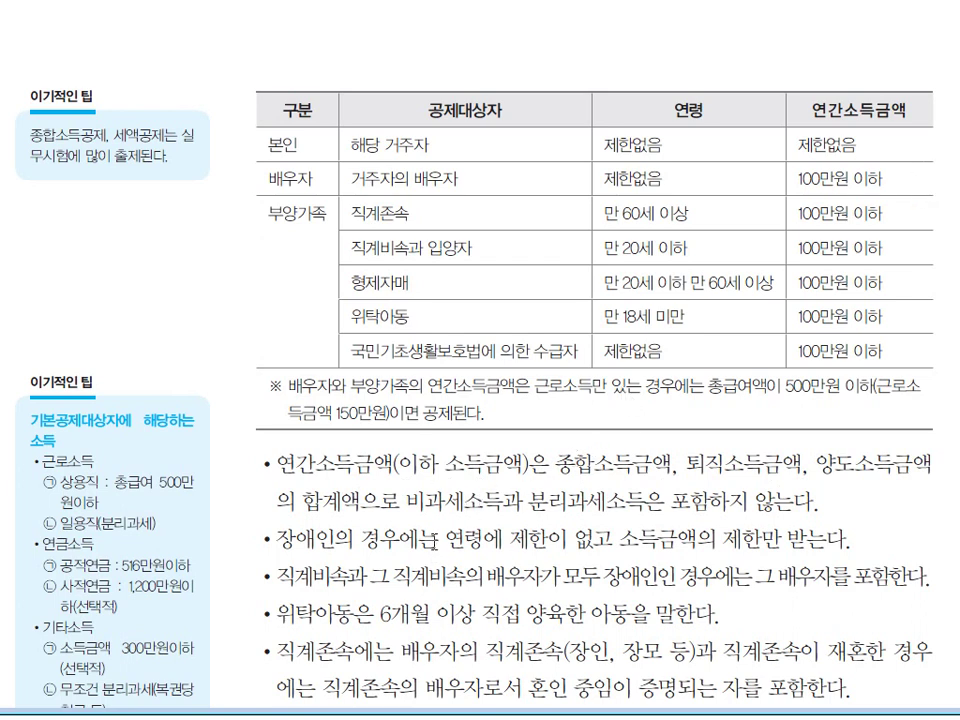
double_click(462, 500)
click(597, 500)
scroll(457, 375, down, 10)
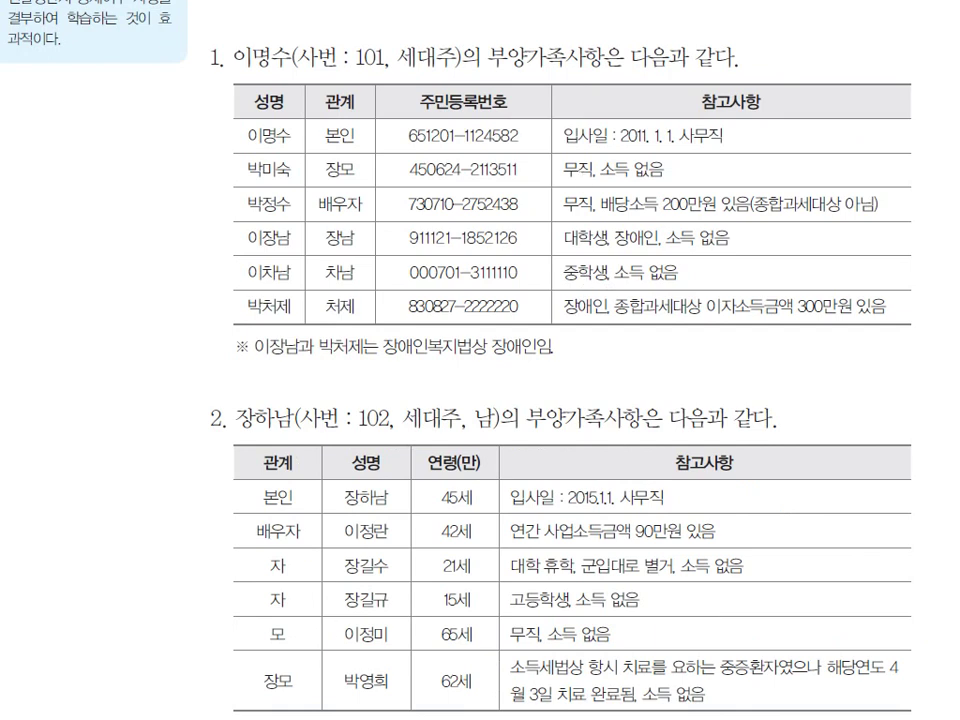
key(alt+Tab)
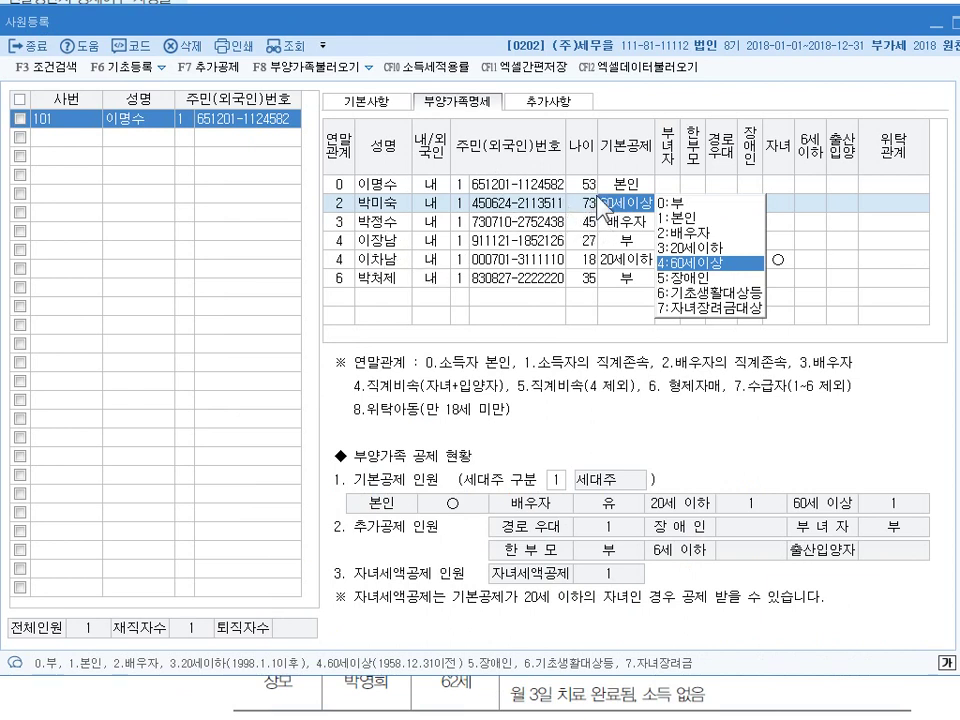
Keep the mother-in-law's 기본공제 as 60세이상 and confirm 경로우대 as ○.
key(alt+Tab)
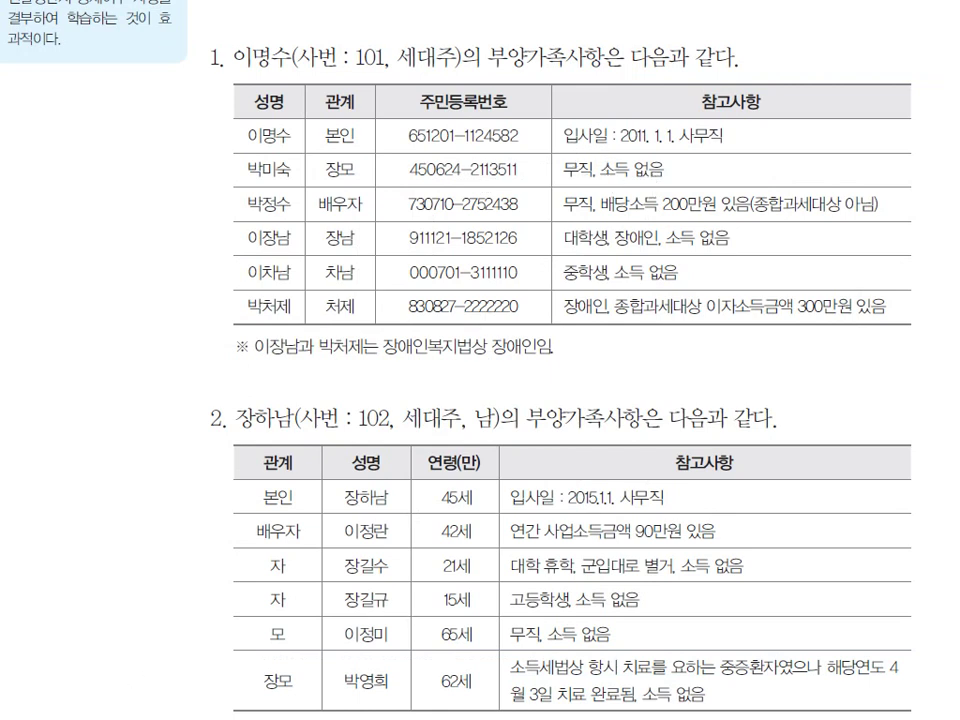
key(alt+Tab)
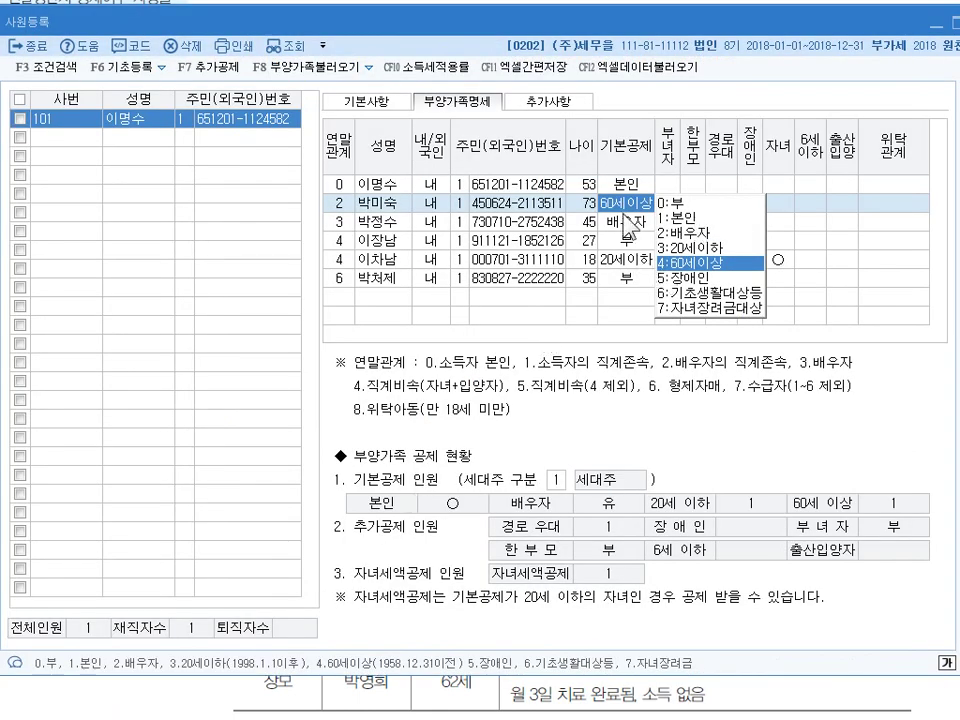
click(686, 263)
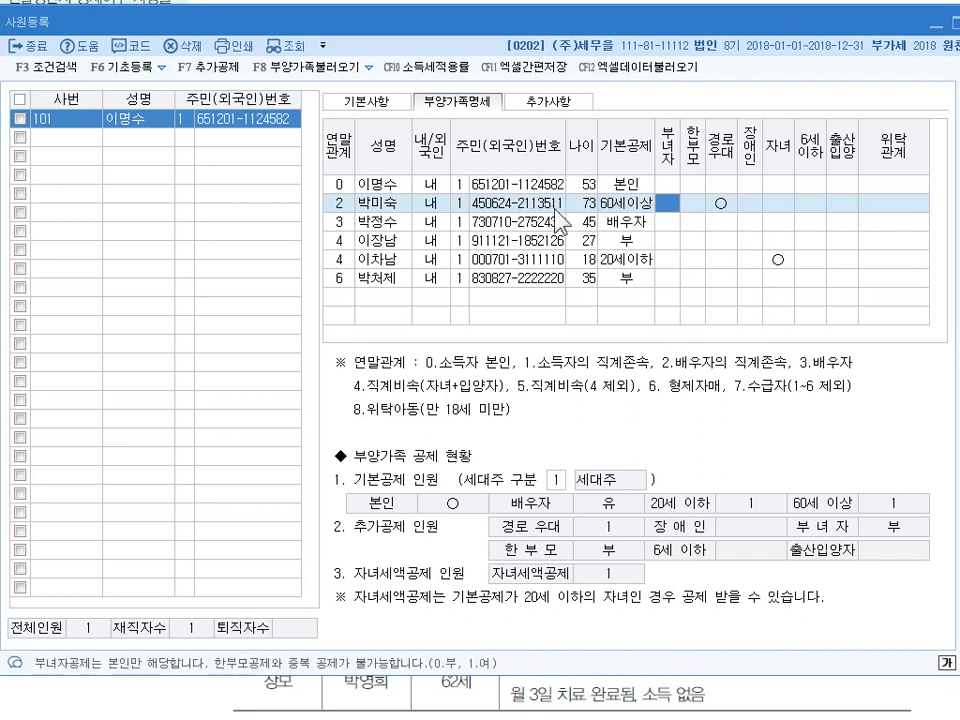
click(722, 207)
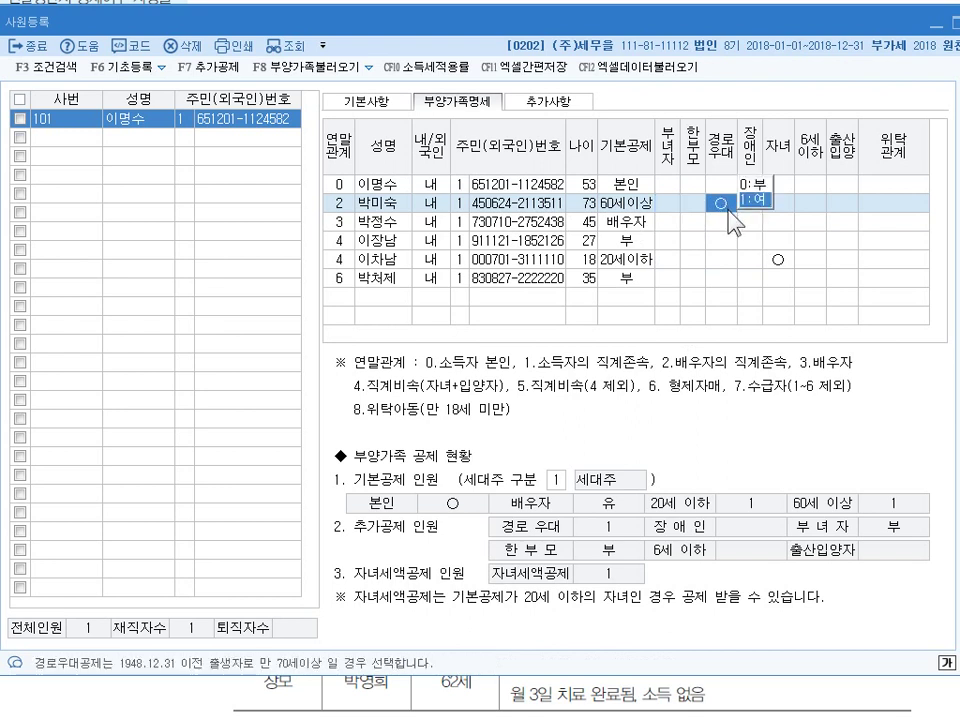
key(Return)
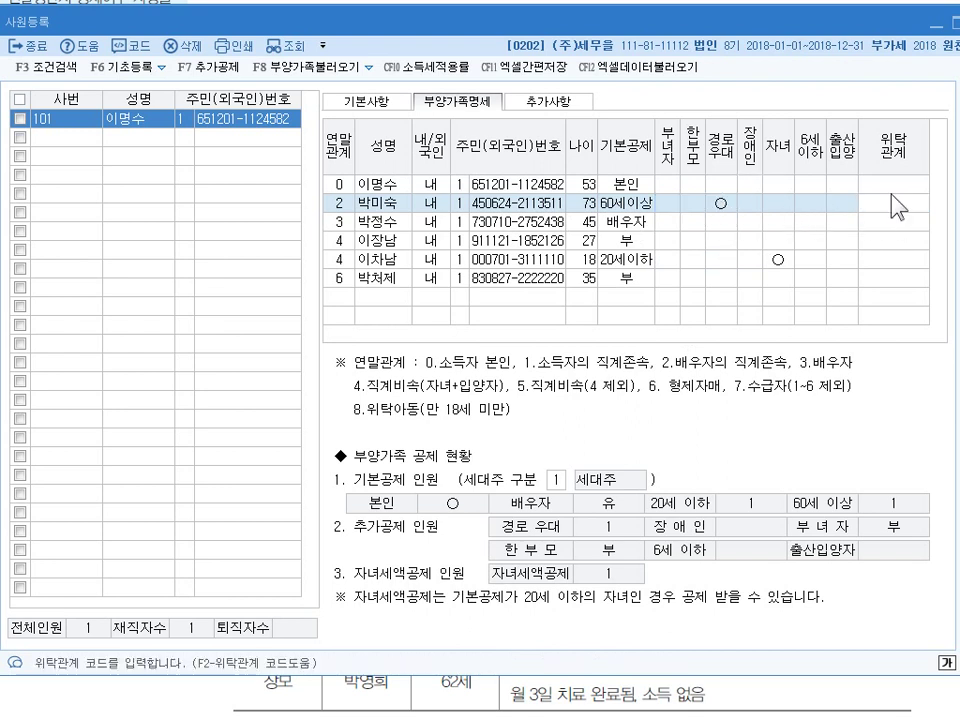
key(Up)
key(Down)
click(890, 203)
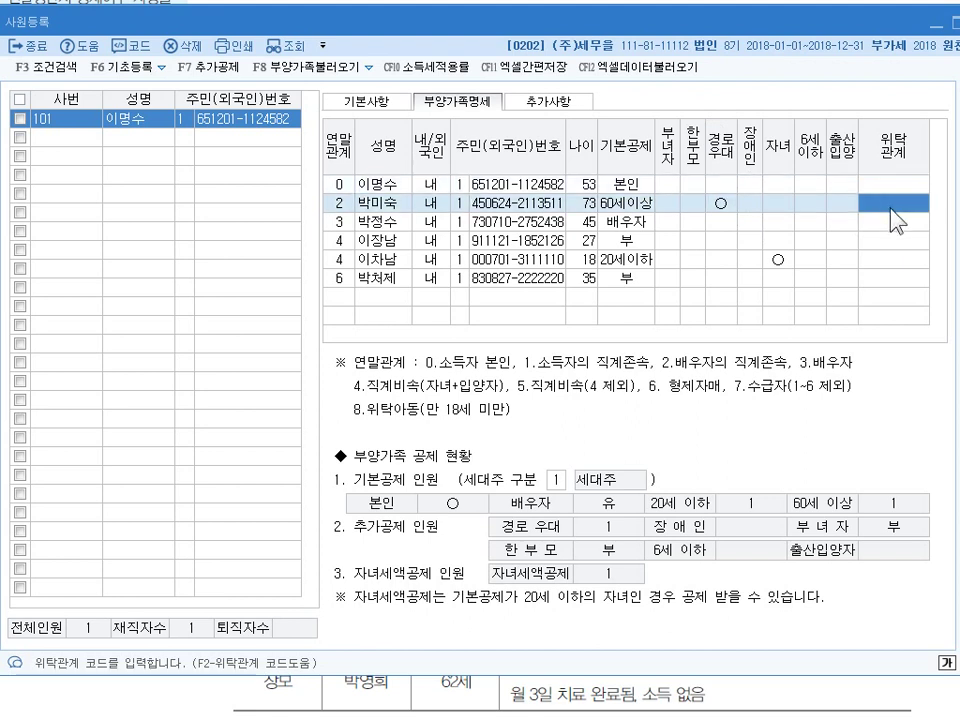
Look up 장모 in the 위탁관계 code help and enter it for the 73-year-old dependant.
key(F2)
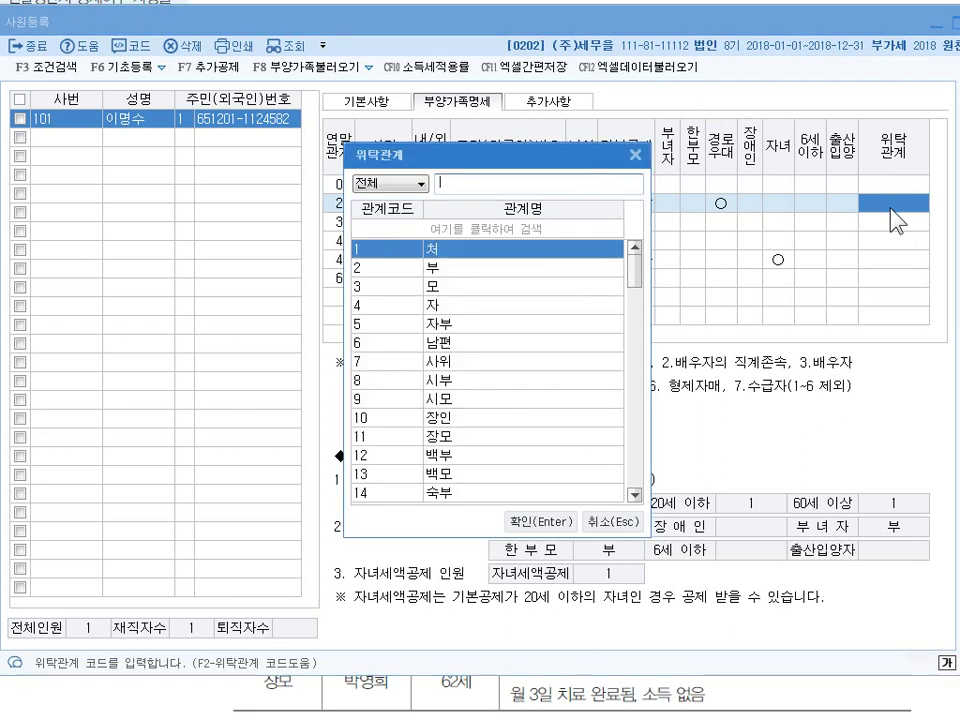
text(장)
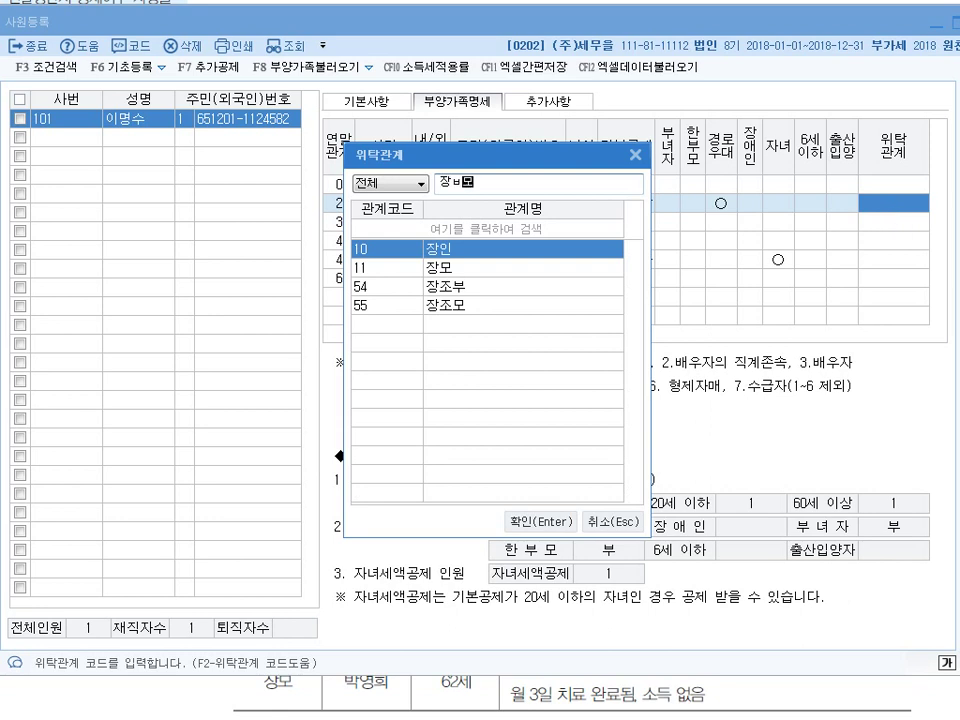
text(모)
key(Return)
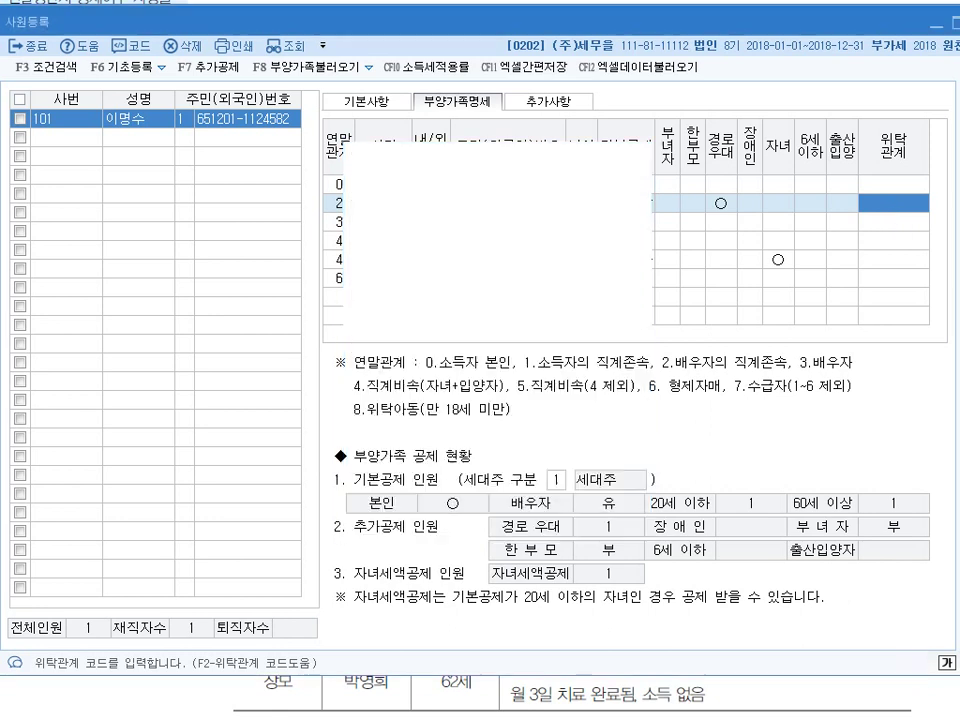
click(886, 203)
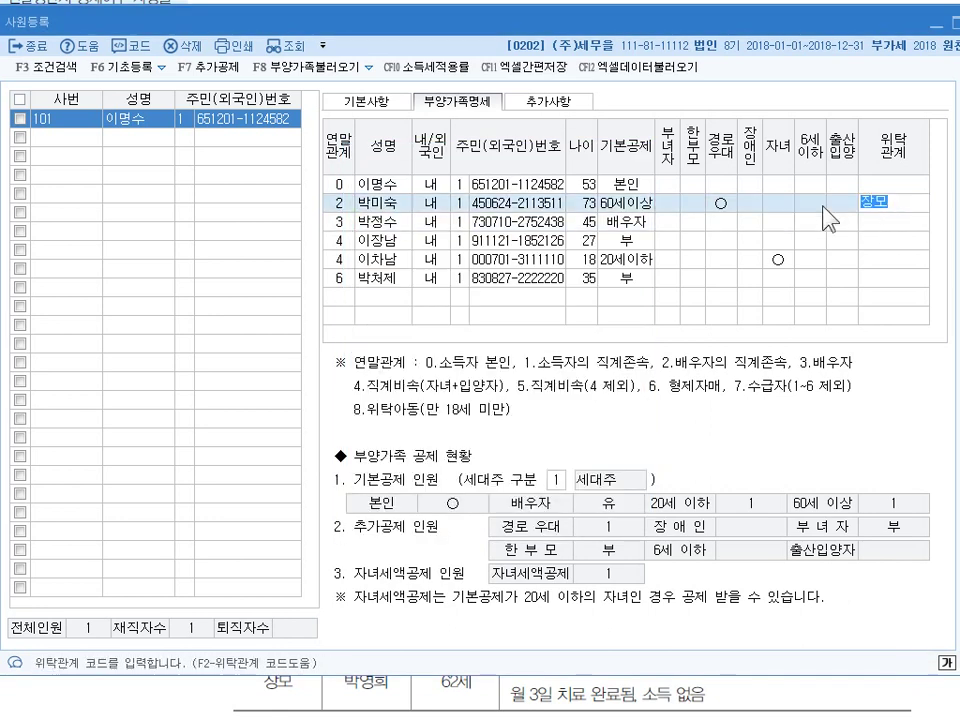
click(780, 203)
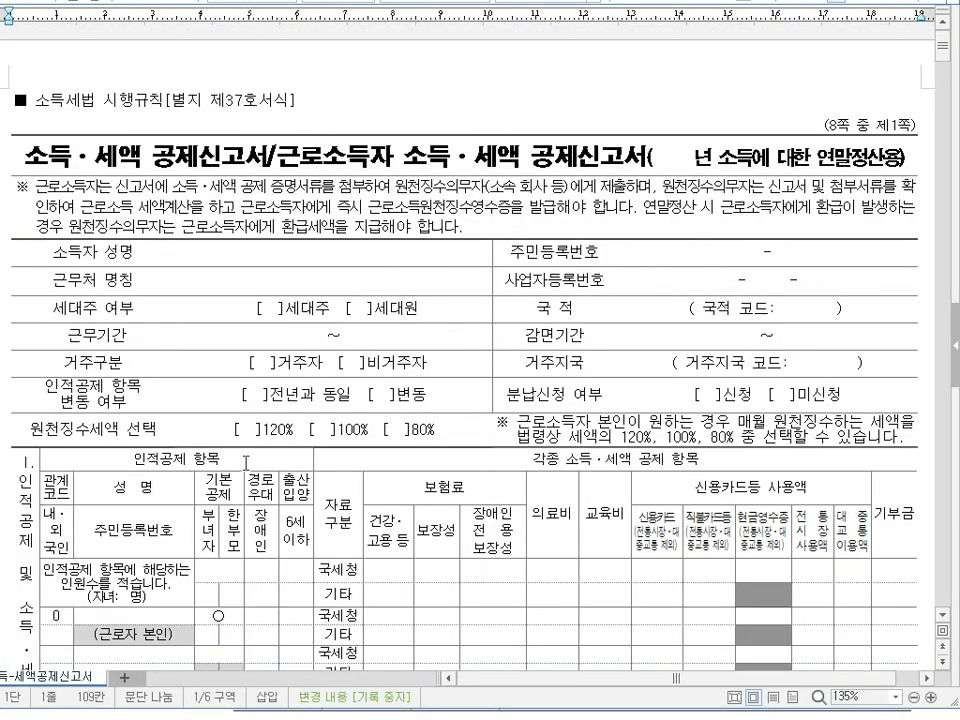
Scroll through the Hangul deduction forms to page 3's 소득·세액공제 명세 table.
scroll(480, 360, down, 5)
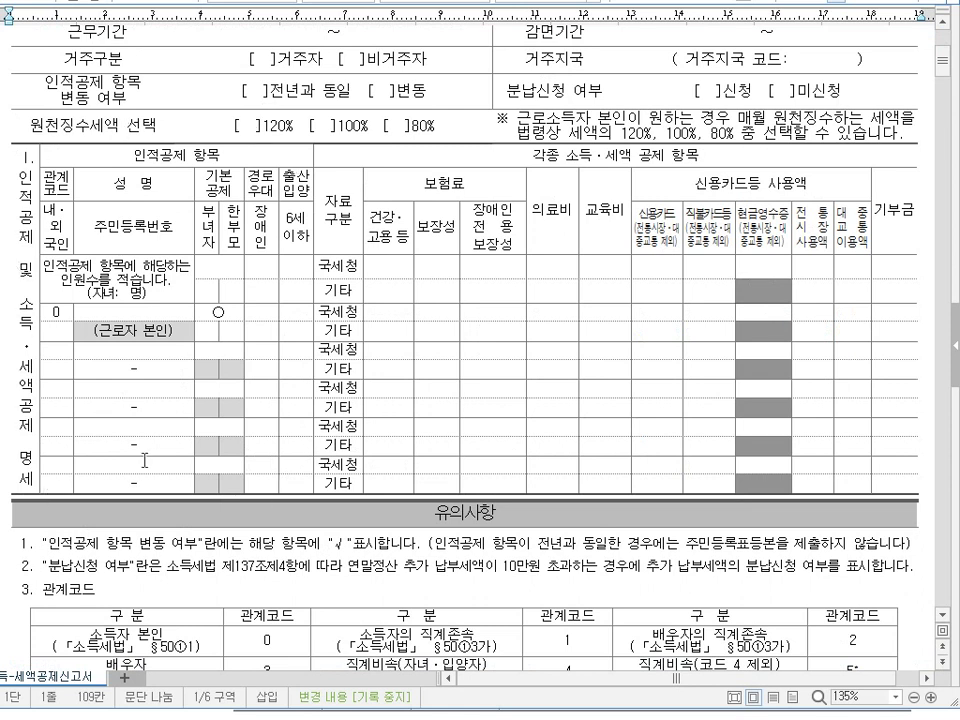
scroll(69, 214, up, 5)
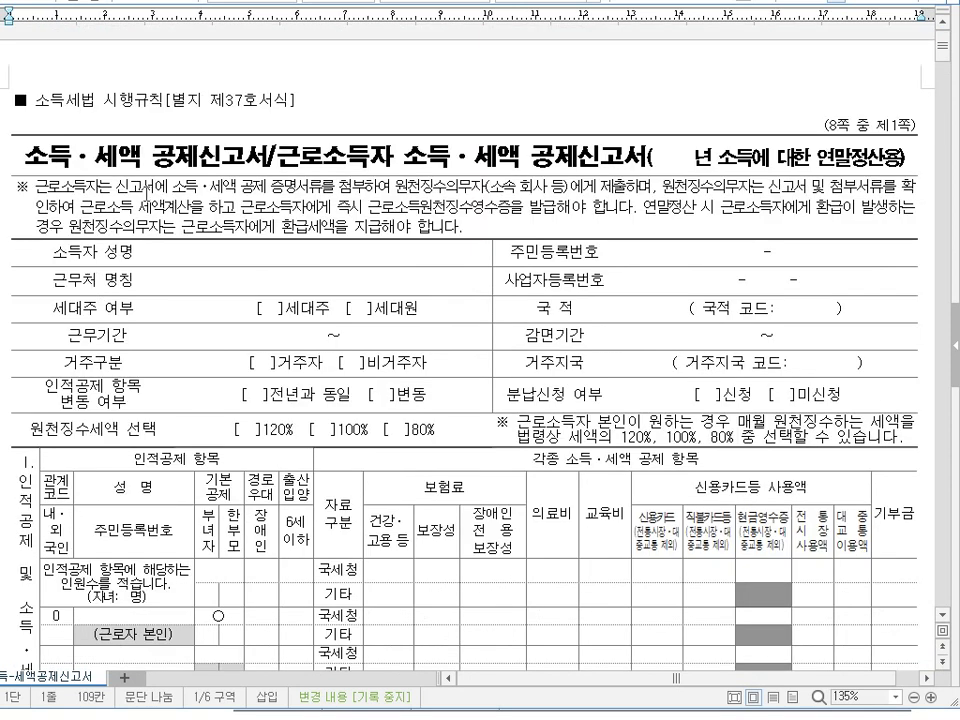
scroll(184, 280, down, 5)
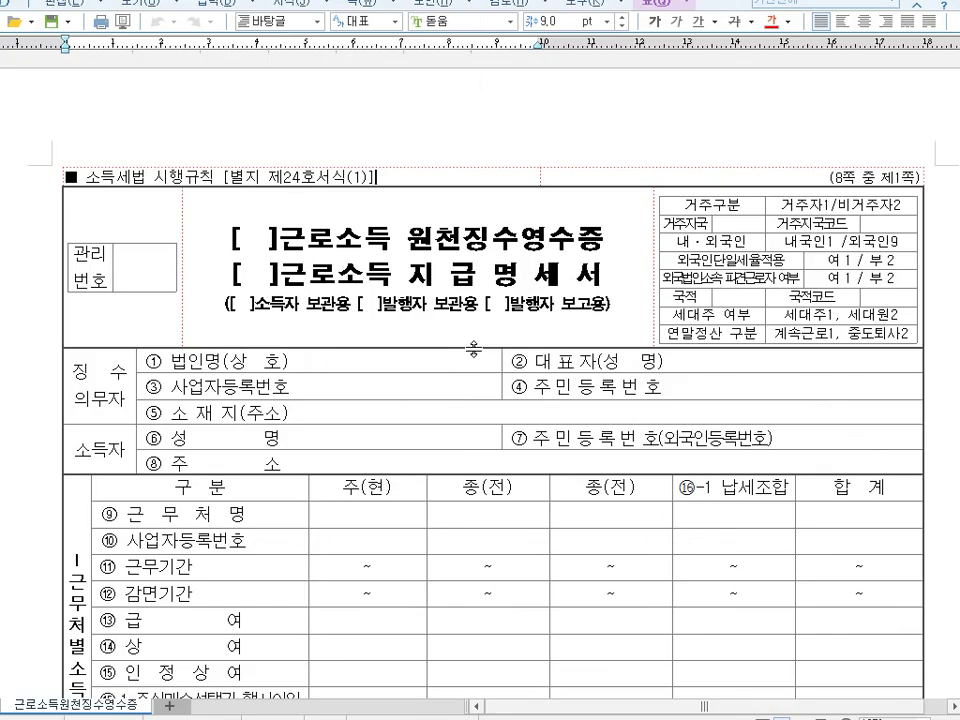
scroll(360, 399, down, 15)
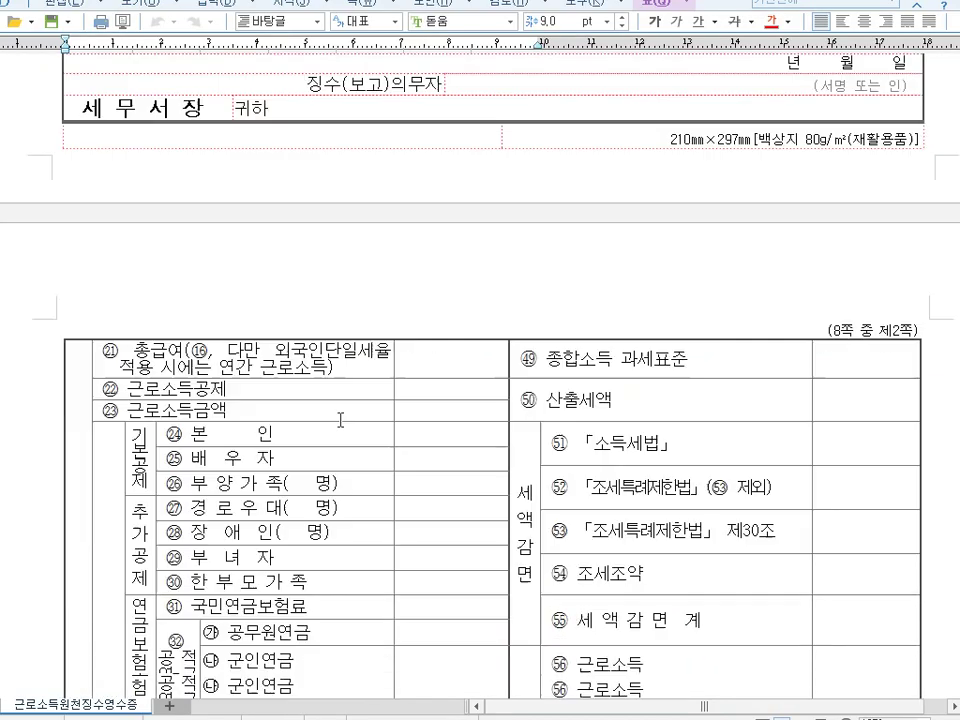
scroll(340, 420, down, 10)
scroll(343, 410, up, 15)
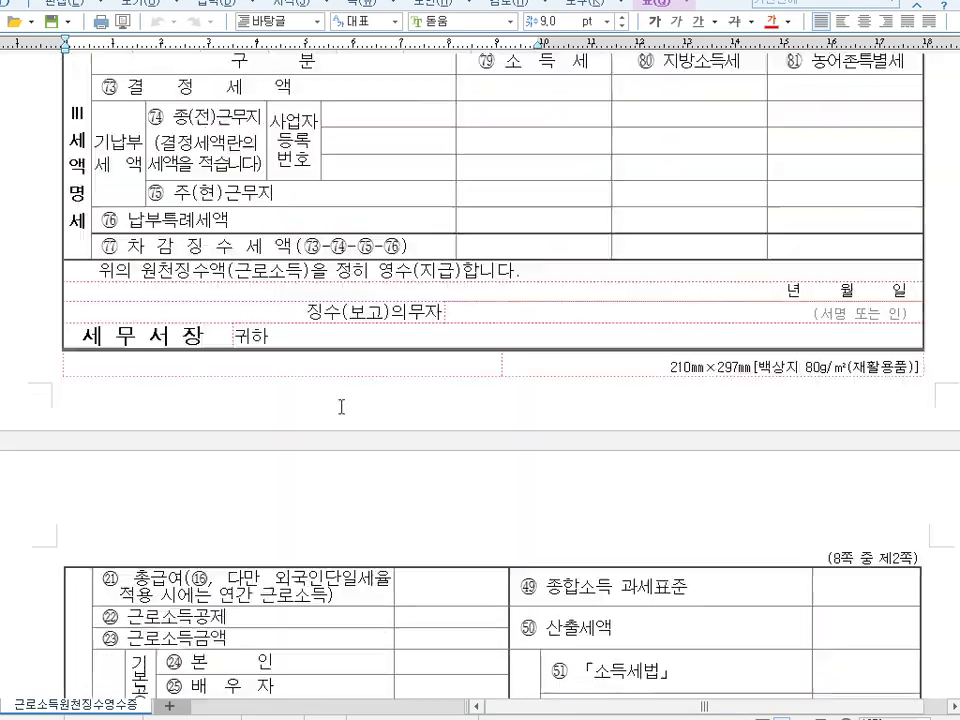
scroll(344, 416, down, 15)
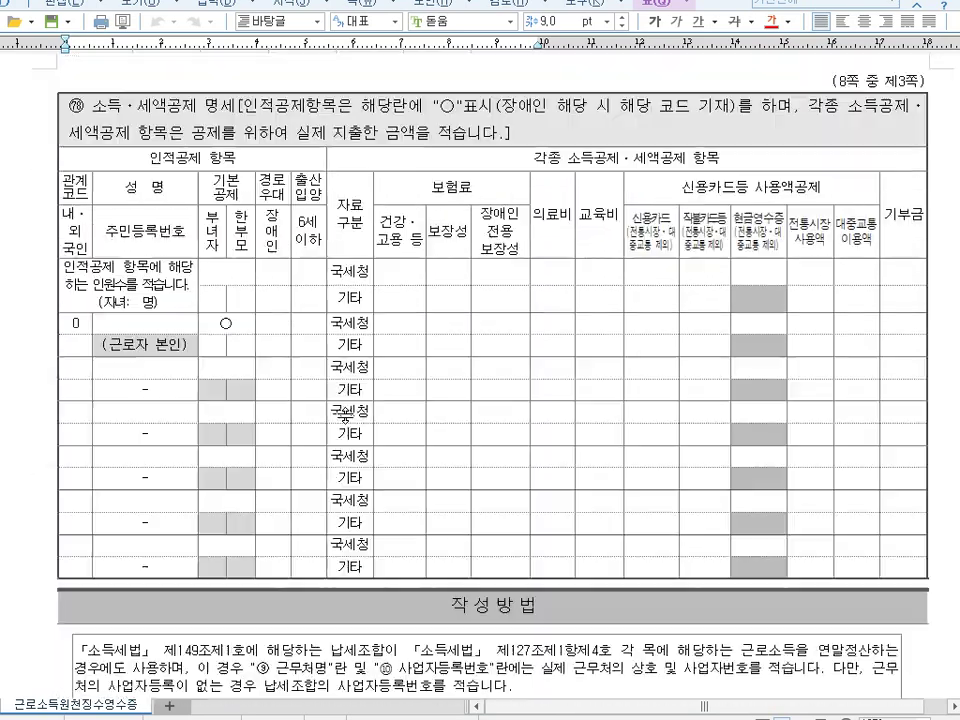
scroll(144, 418, up, 1)
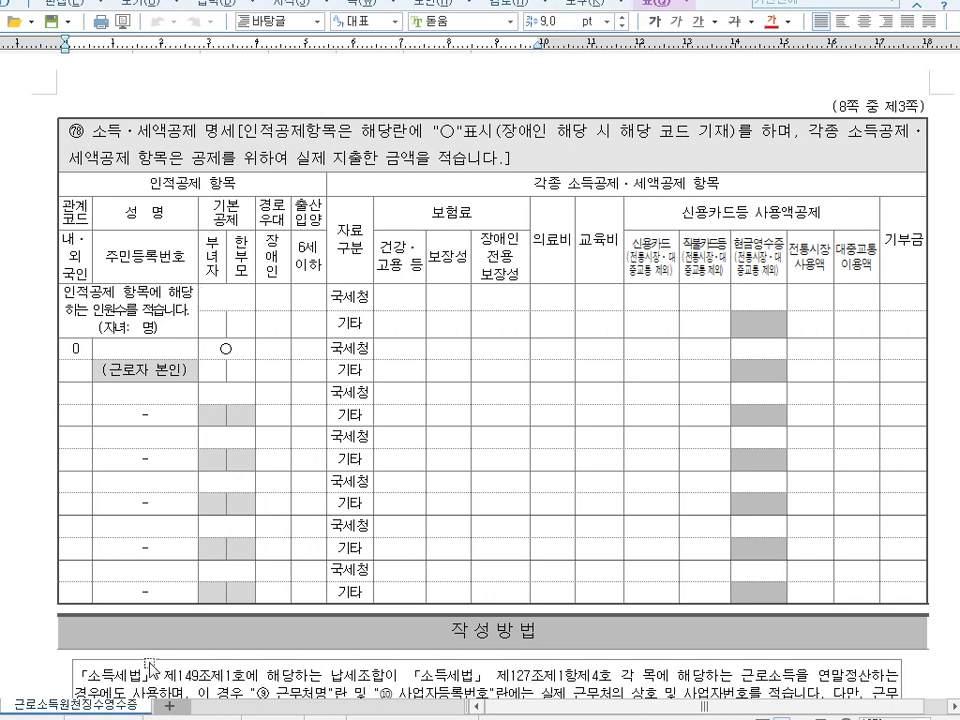
Return to KcLep's 부양가족명세 grid and move to the spouse row's 위탁관계 cell.
key(alt+Tab)
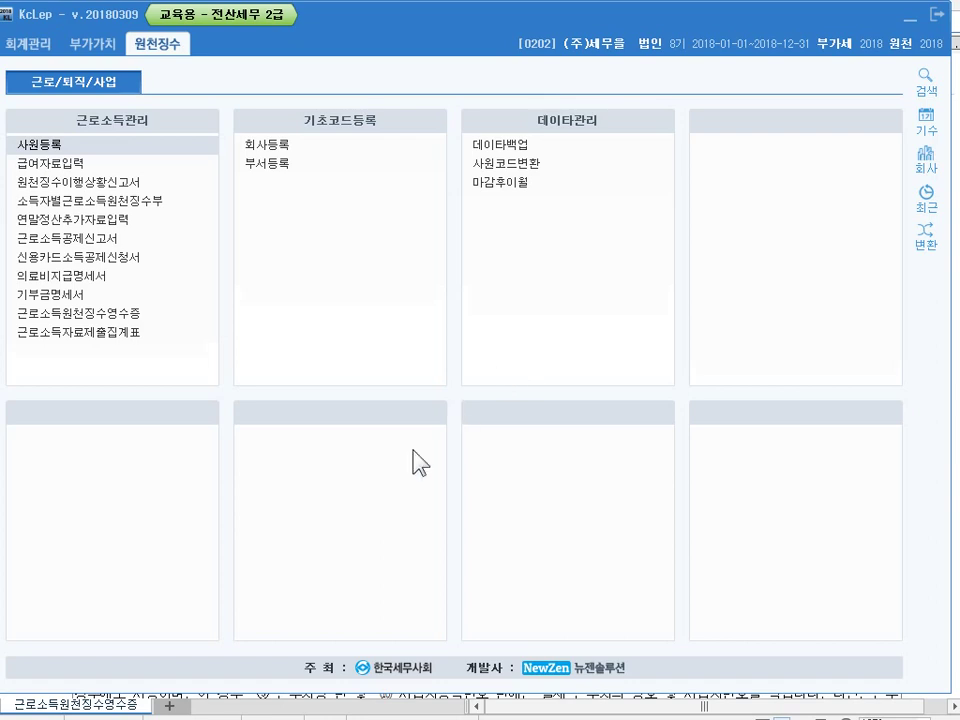
key(alt+Tab)
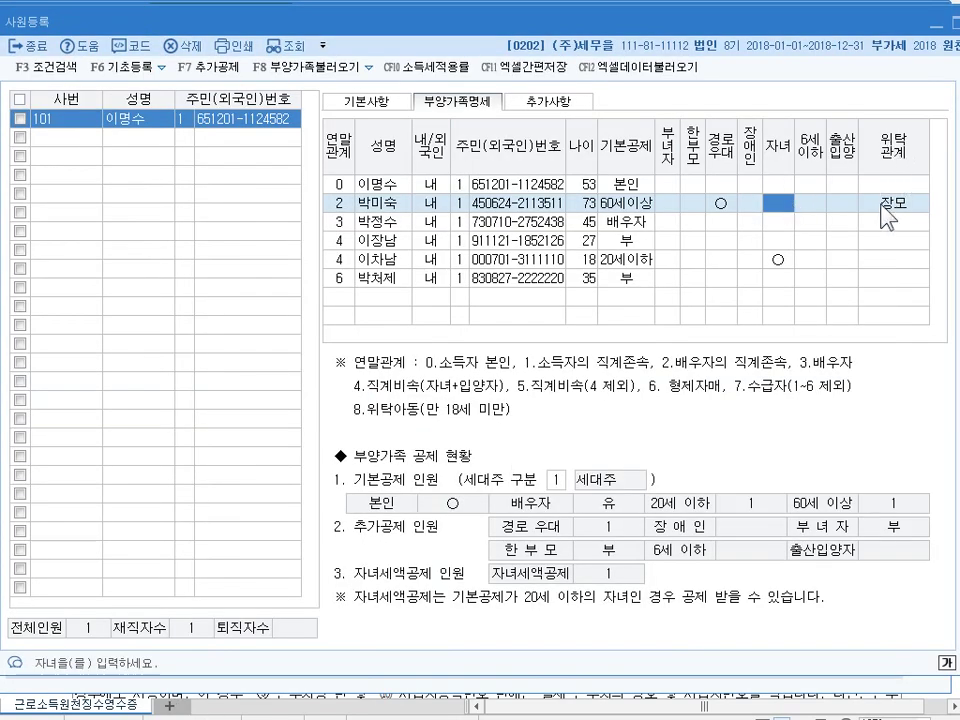
key(Return)
key(Return)
key(Return)
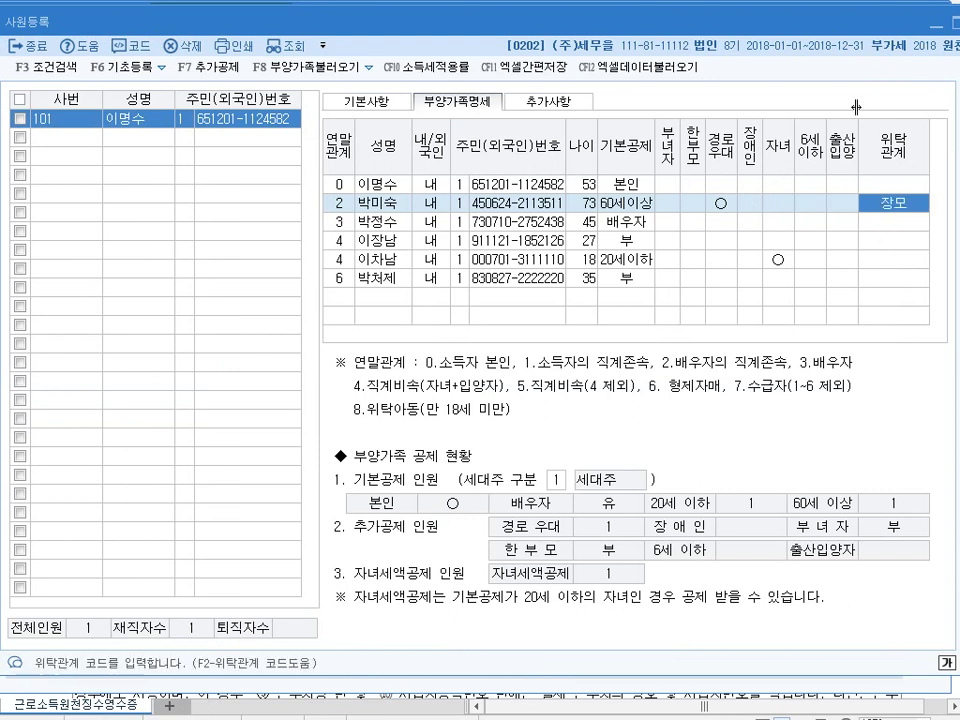
click(895, 222)
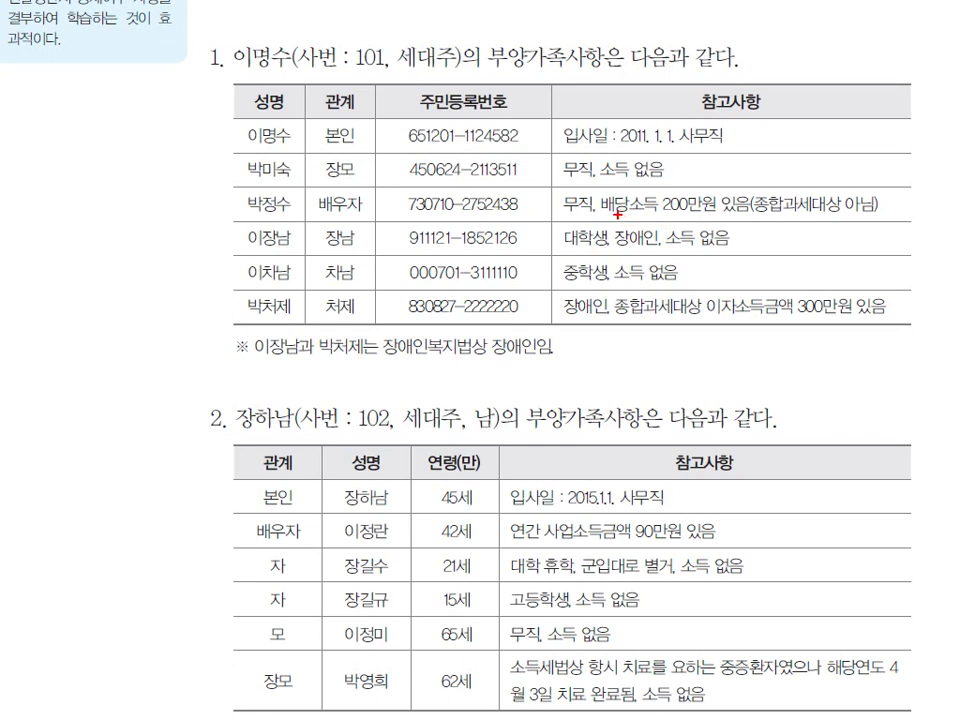
drag(603, 214, 742, 213)
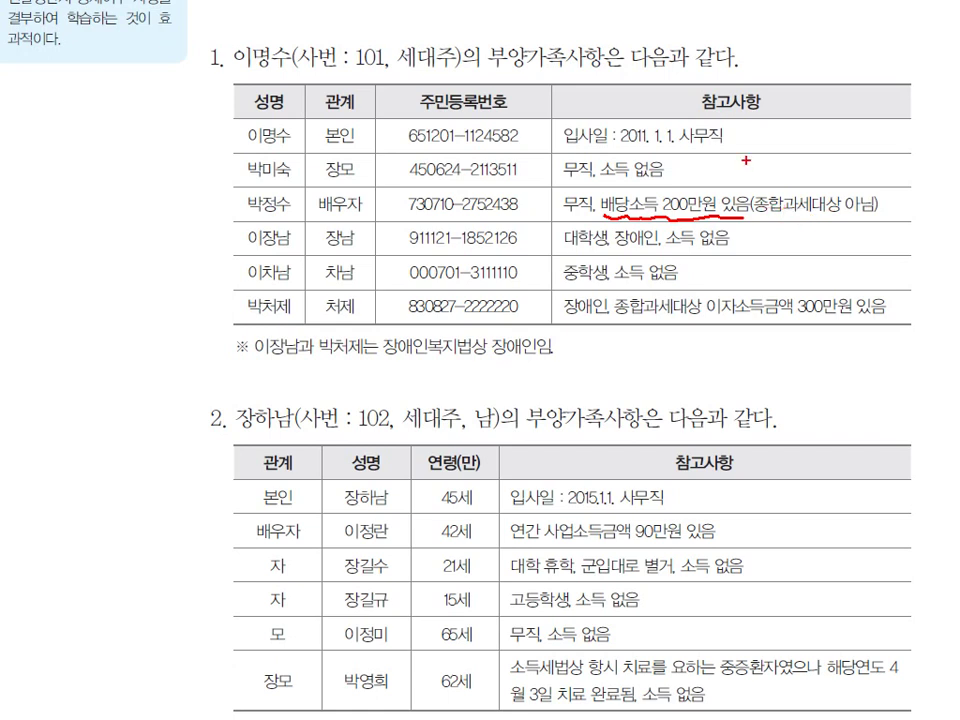
mouse_move(742, 38)
mouse_down()
mouse_move(748, 54)
mouse_move(803, 36)
mouse_move(808, 50)
mouse_up()
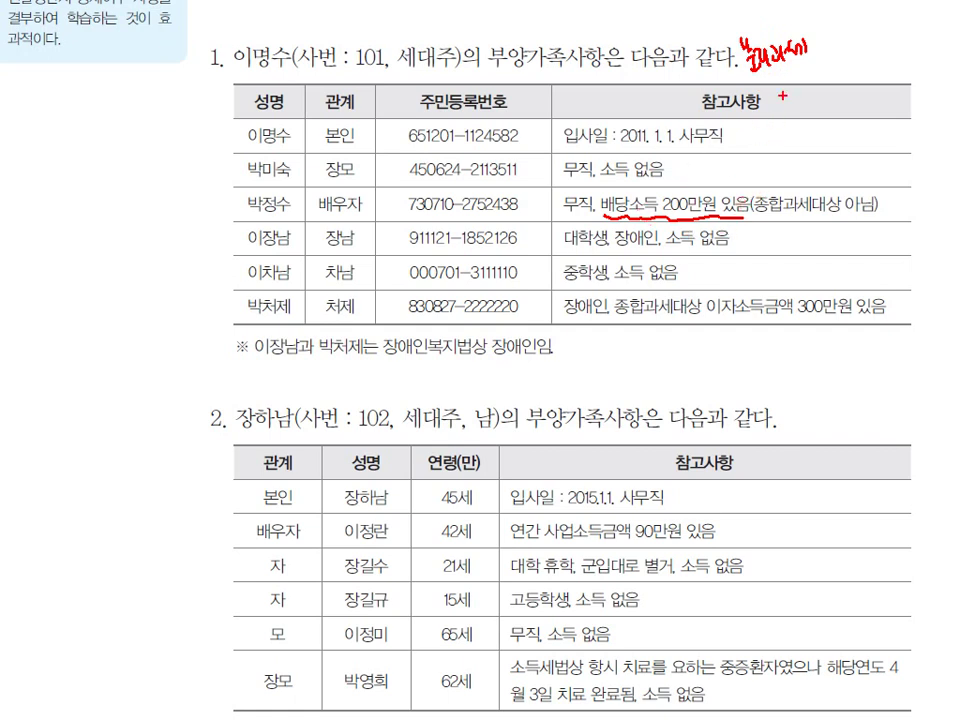
drag(757, 97, 815, 62)
key(Escape)
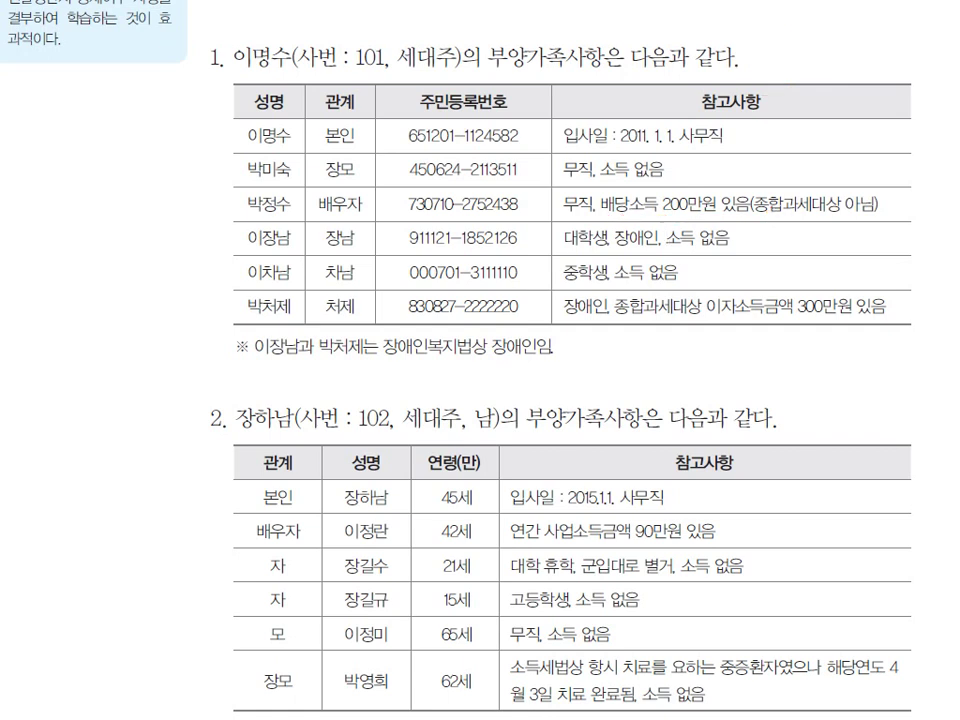
key(Page_Down)
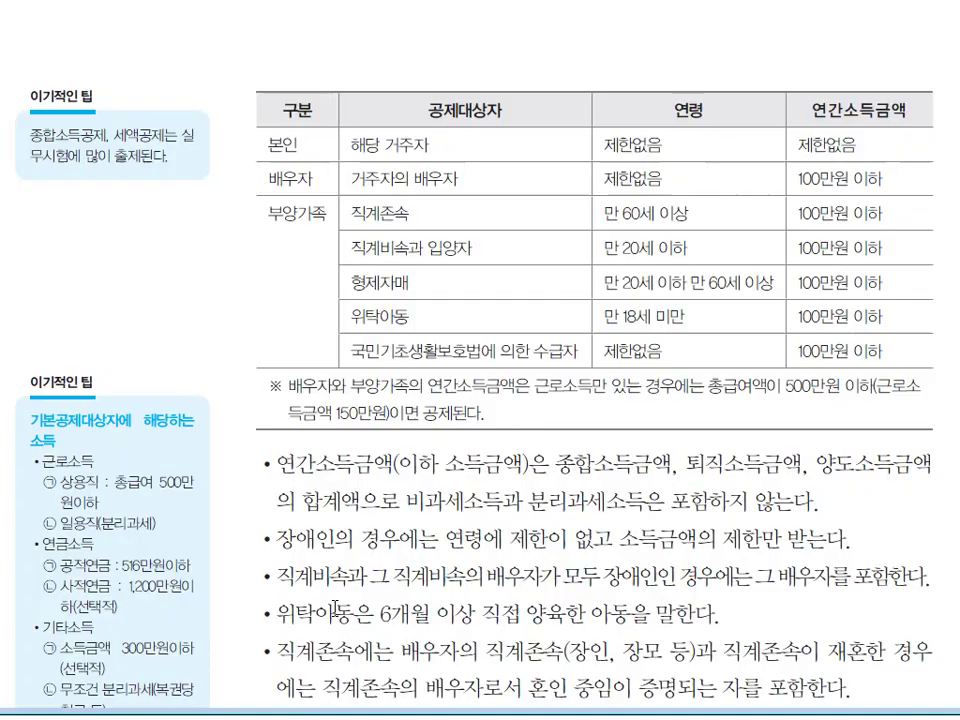
scroll(590, 562, down, 2)
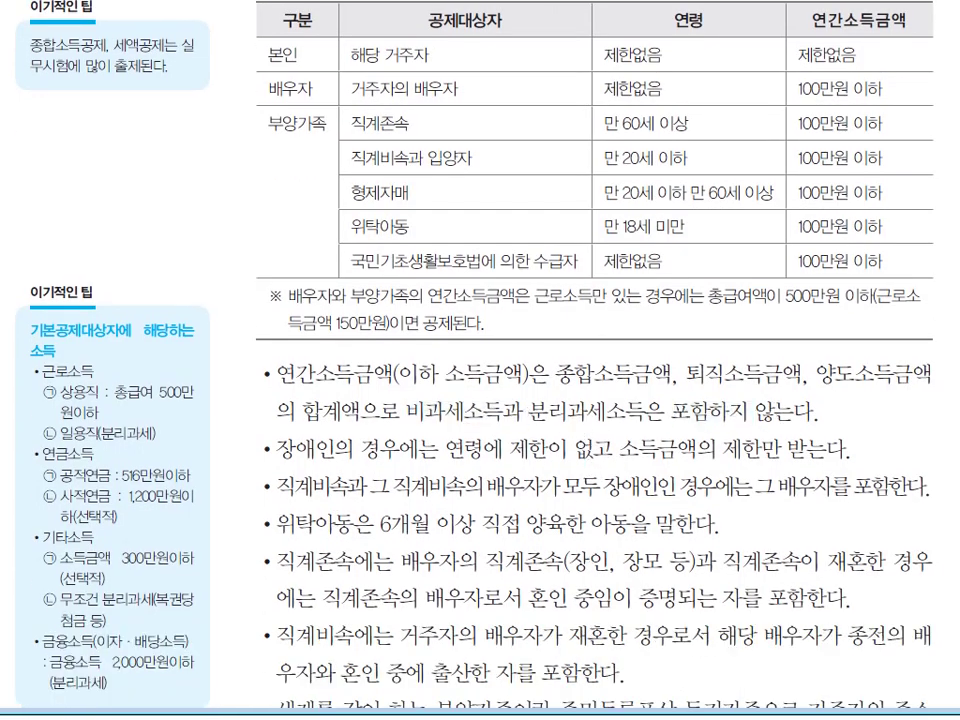
key(Page_Up)
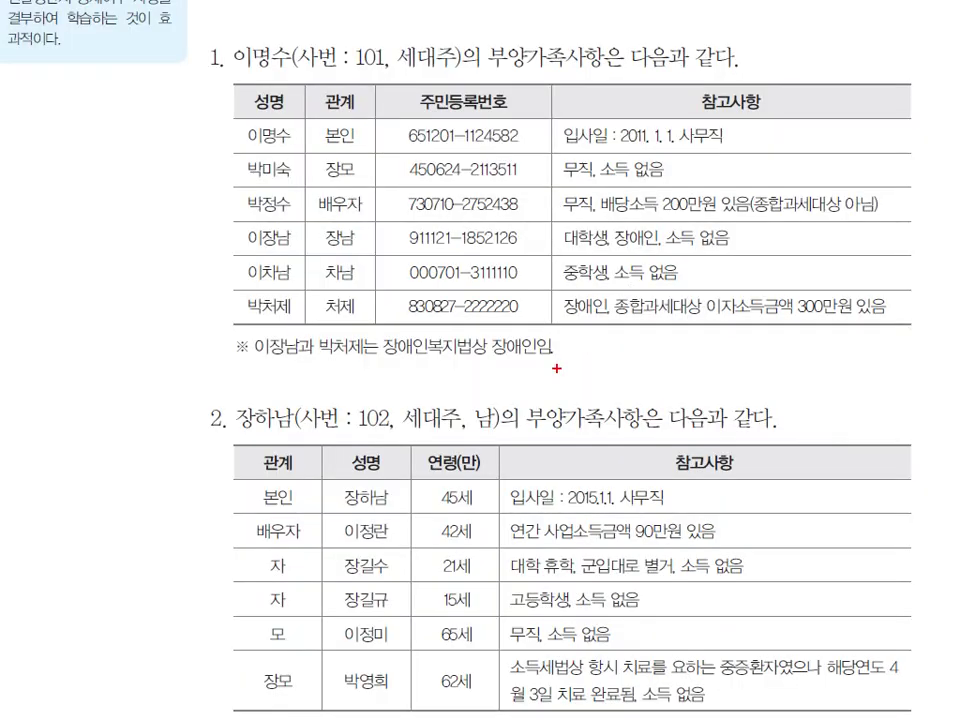
drag(893, 193, 887, 212)
key(Escape)
Keep the spouse row's 기본공제 as 배우자 and enter 처 as its 위탁관계.
key(alt+Tab)
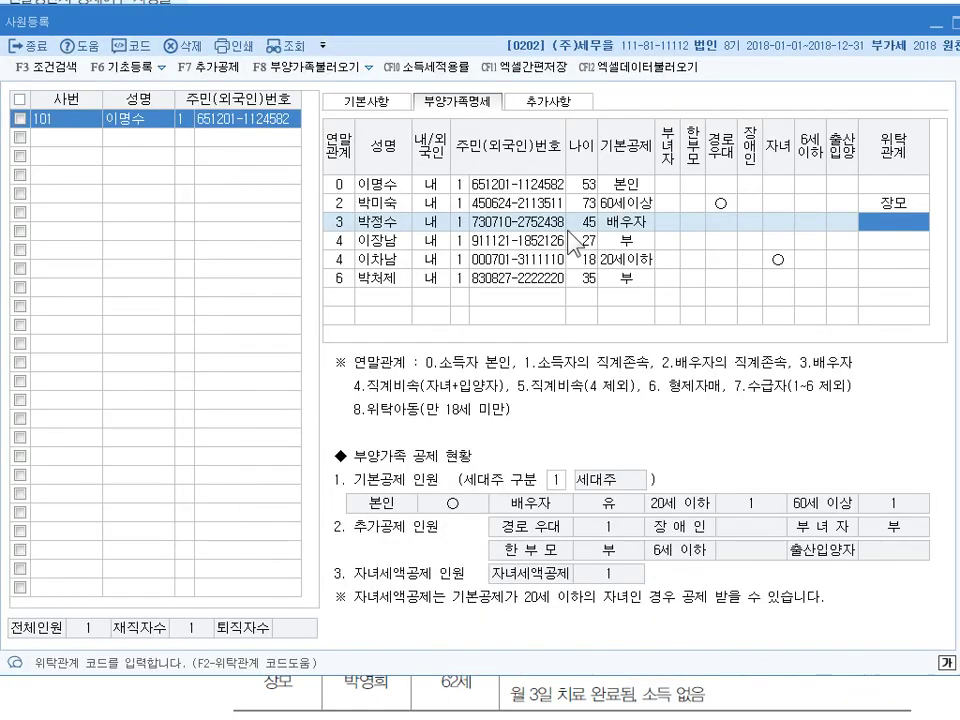
click(621, 238)
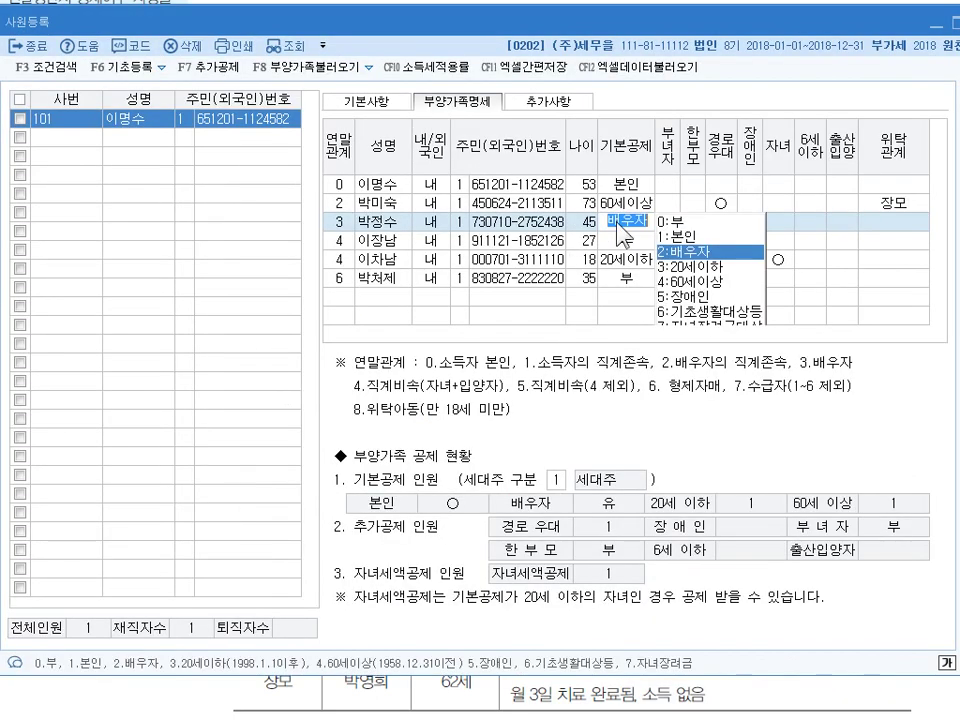
click(719, 254)
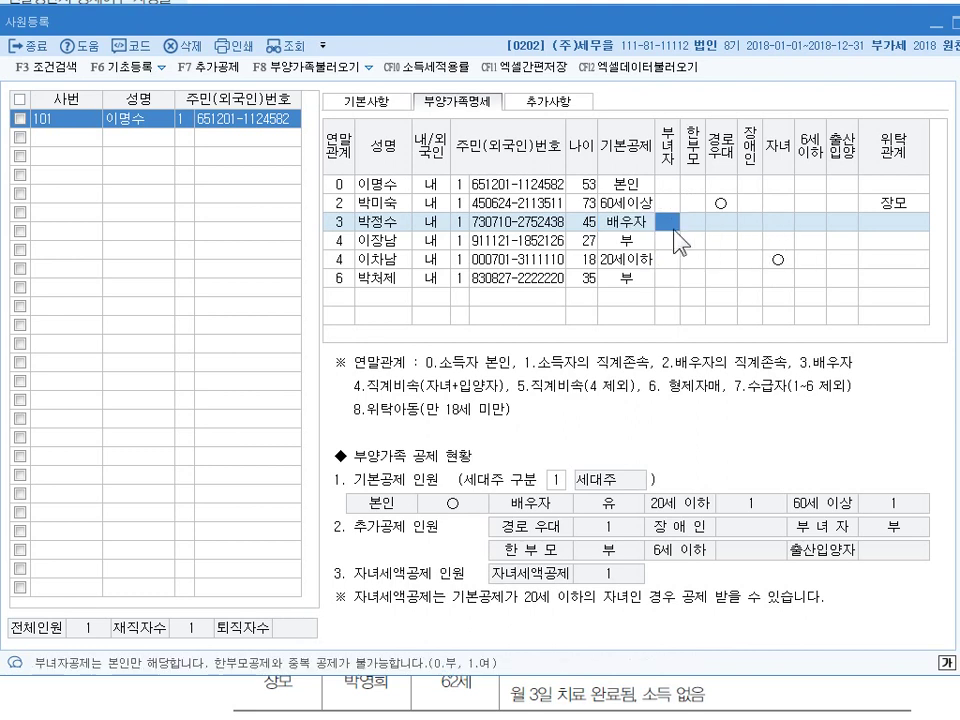
click(890, 222)
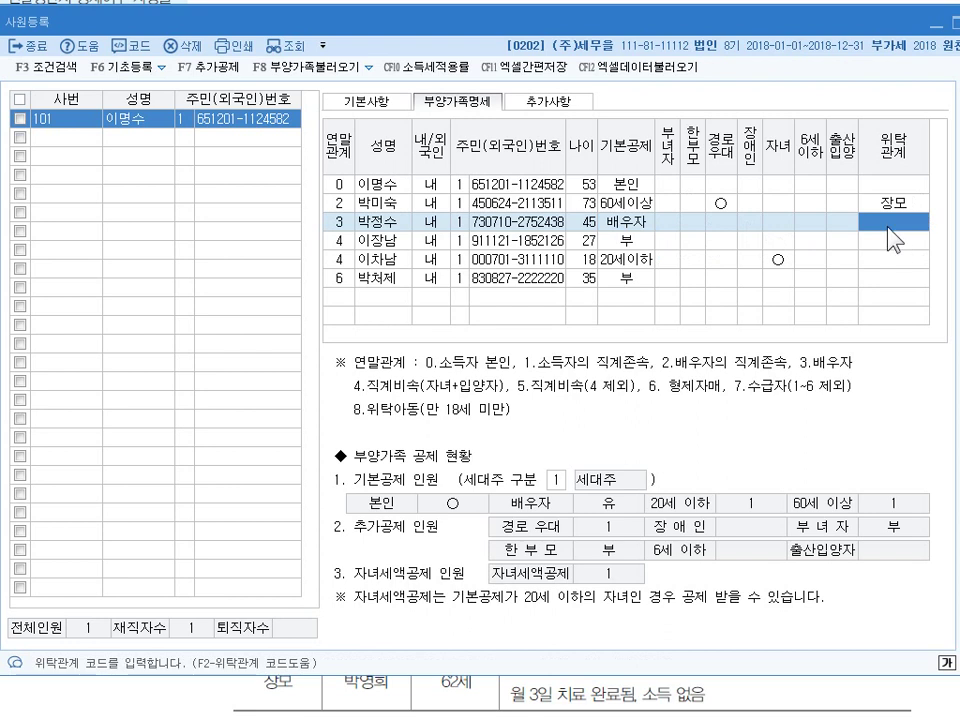
text(처)
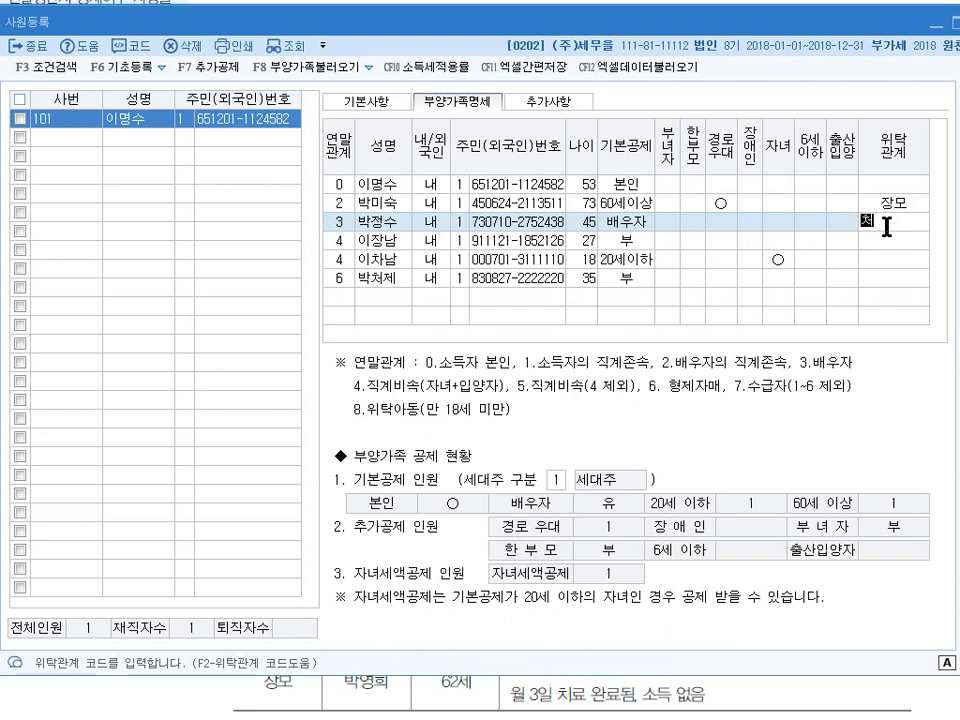
key(Return)
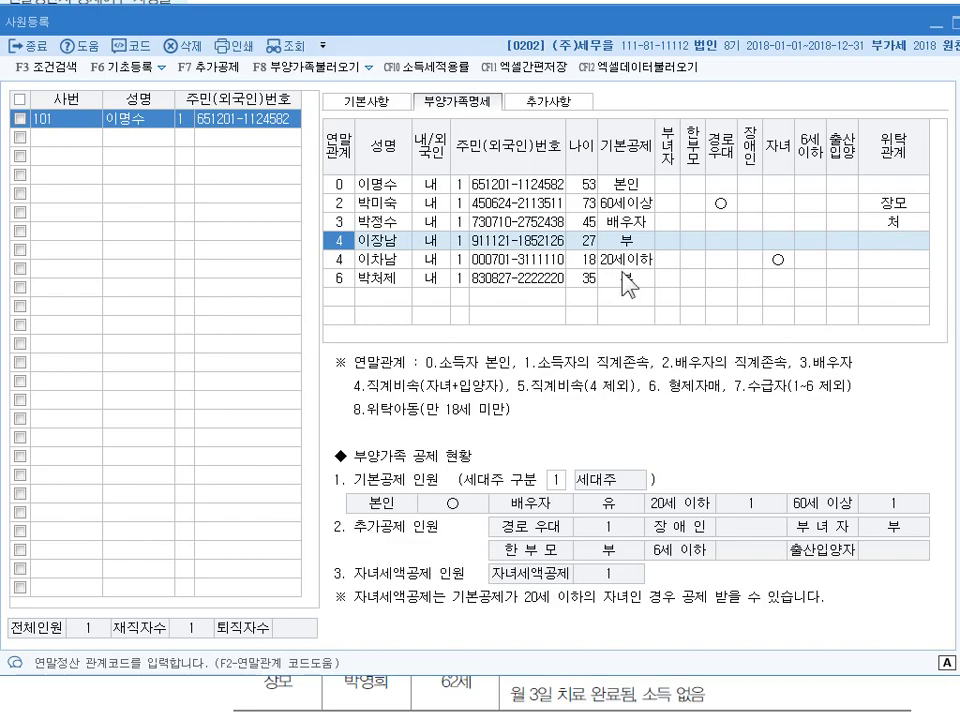
key(alt+Tab)
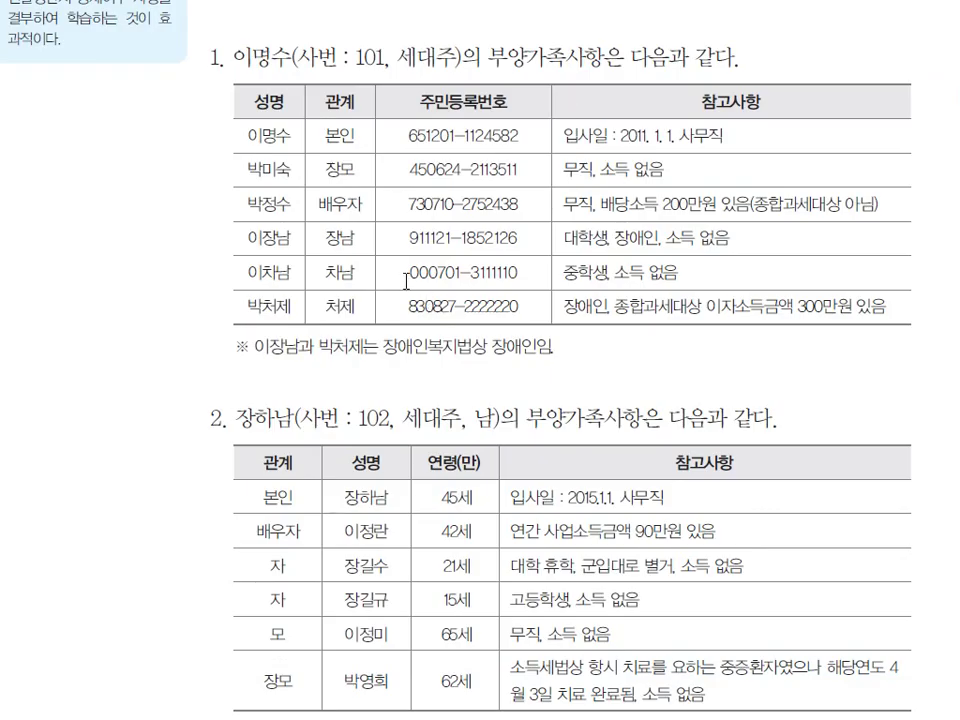
Mark the textbook's 만 20세 이하 age limit, 100만원 income limit, and the disabled no-age-limit rule.
key(alt+Tab)
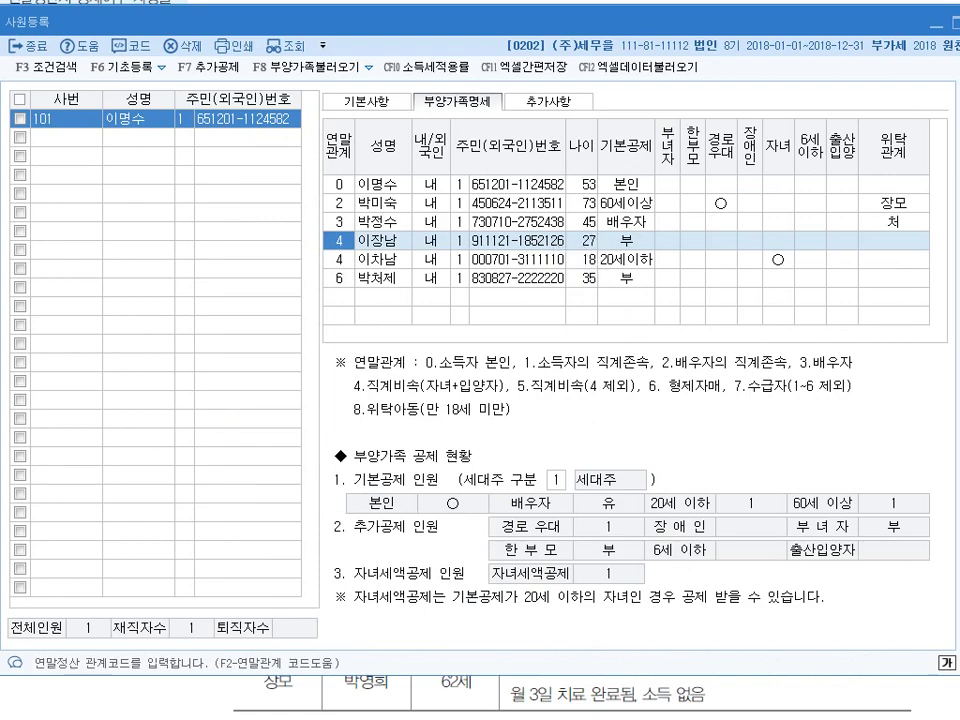
key(alt+Tab)
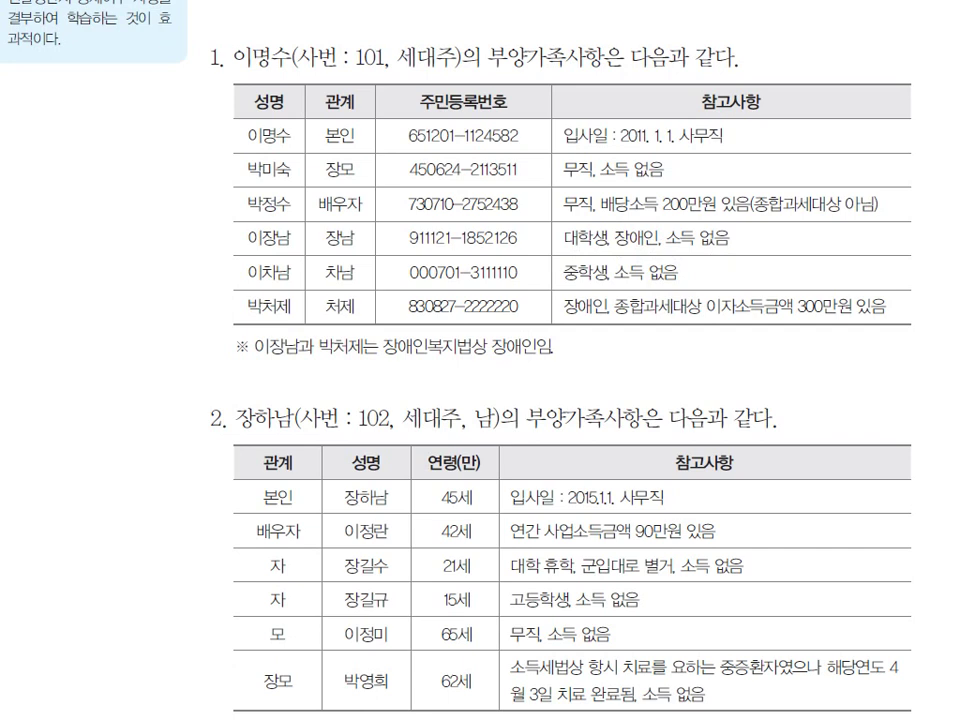
scroll(480, 360, up, 5)
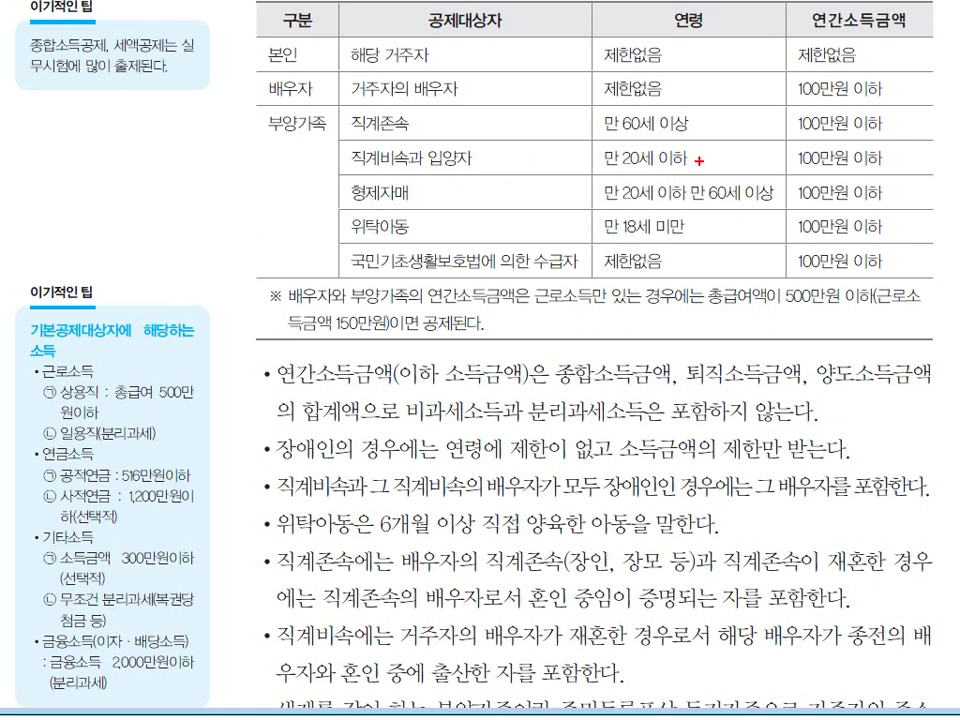
drag(738, 156, 790, 150)
drag(604, 172, 648, 174)
drag(800, 172, 852, 172)
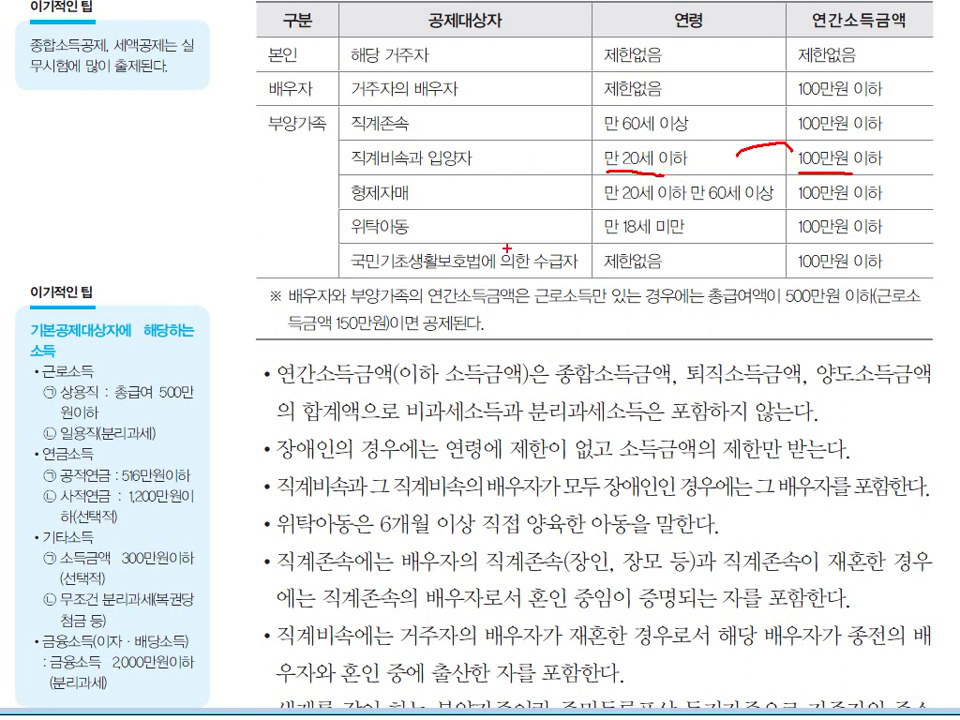
drag(255, 460, 272, 452)
drag(462, 459, 580, 459)
drag(663, 459, 778, 457)
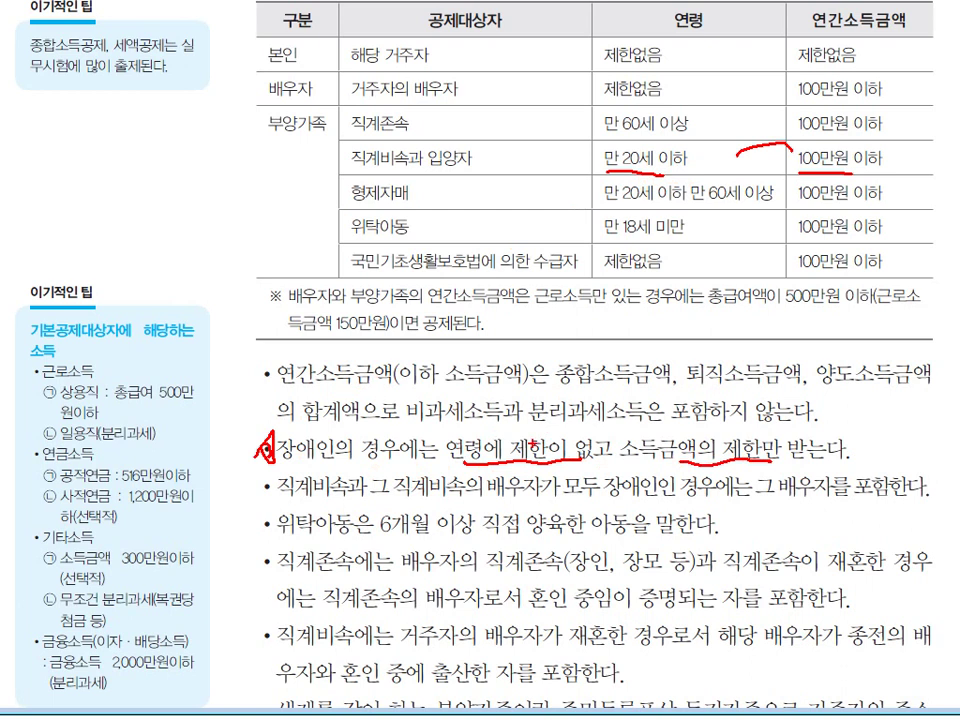
Clear the annotations and return to the dependants page, picking out 장애인 and 소득 in the eldest son's notes.
key(Escape)
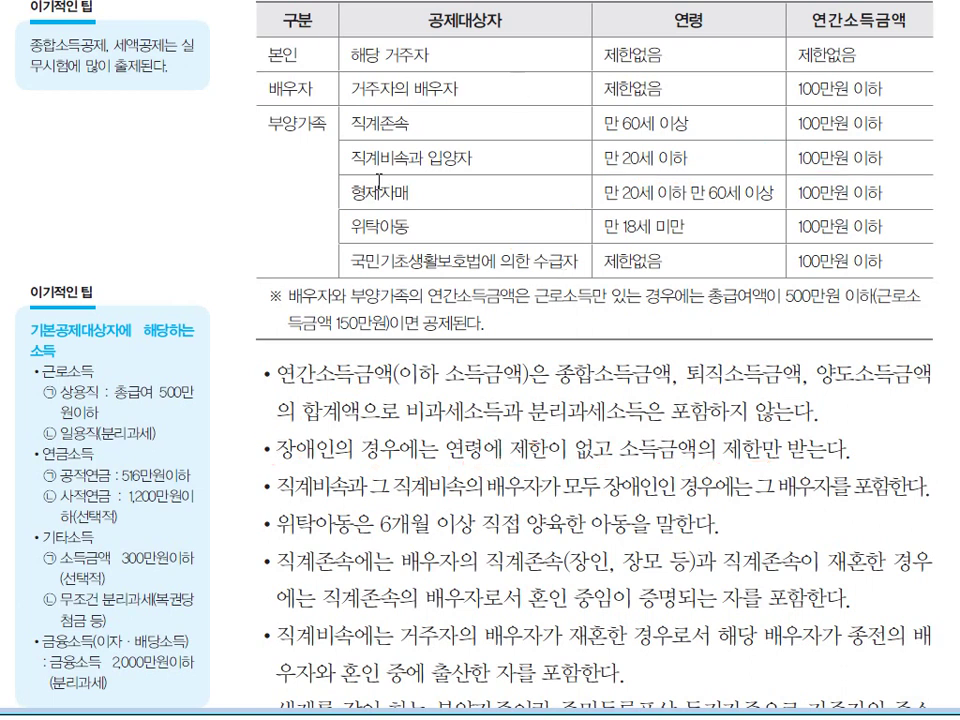
key(Page_Down)
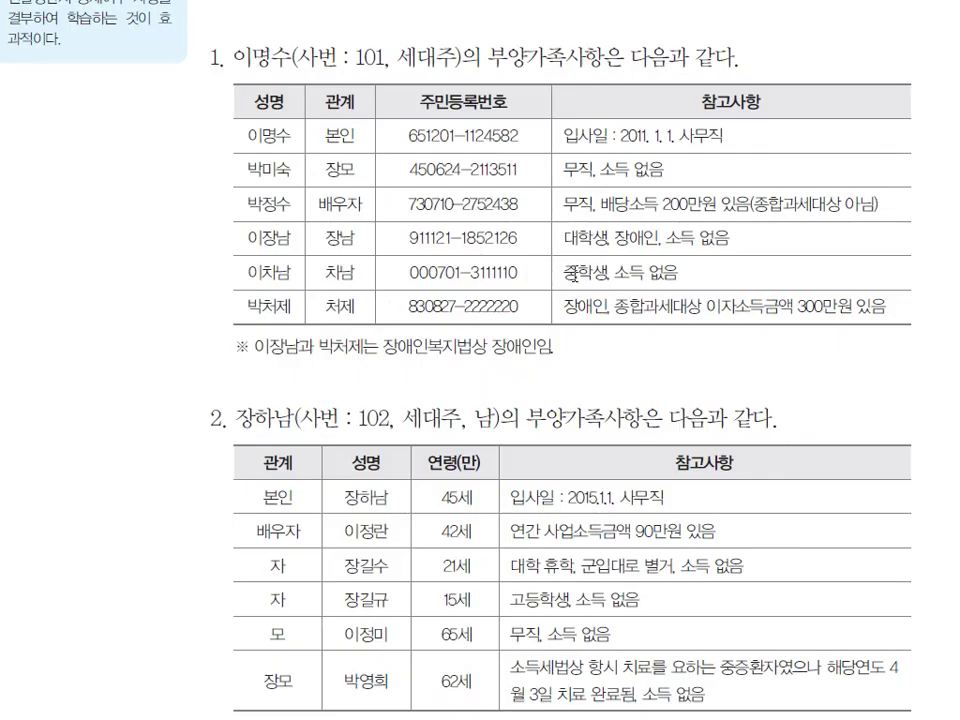
double_click(652, 240)
double_click(686, 242)
click(800, 240)
Set the eldest son's 기본공제 to 5:장애인.
key(alt+Tab)
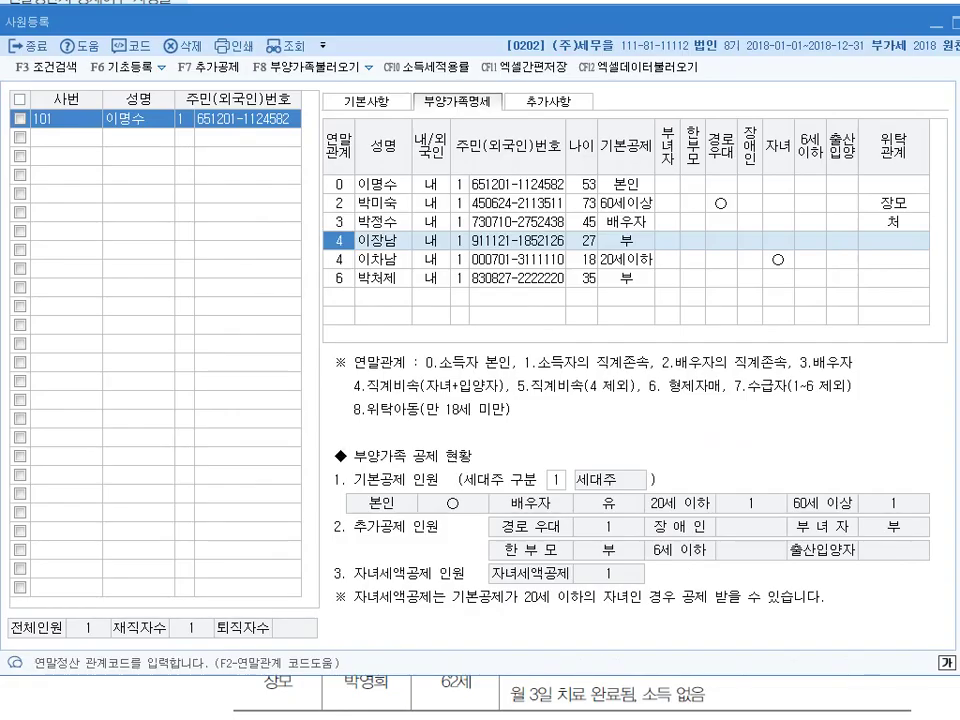
click(640, 242)
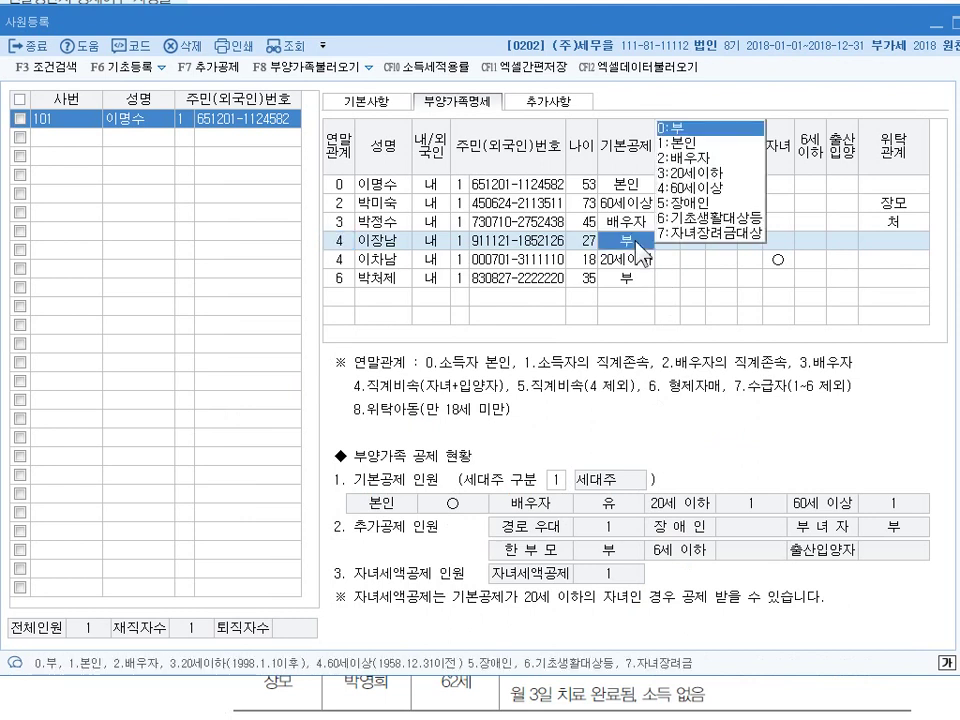
click(680, 203)
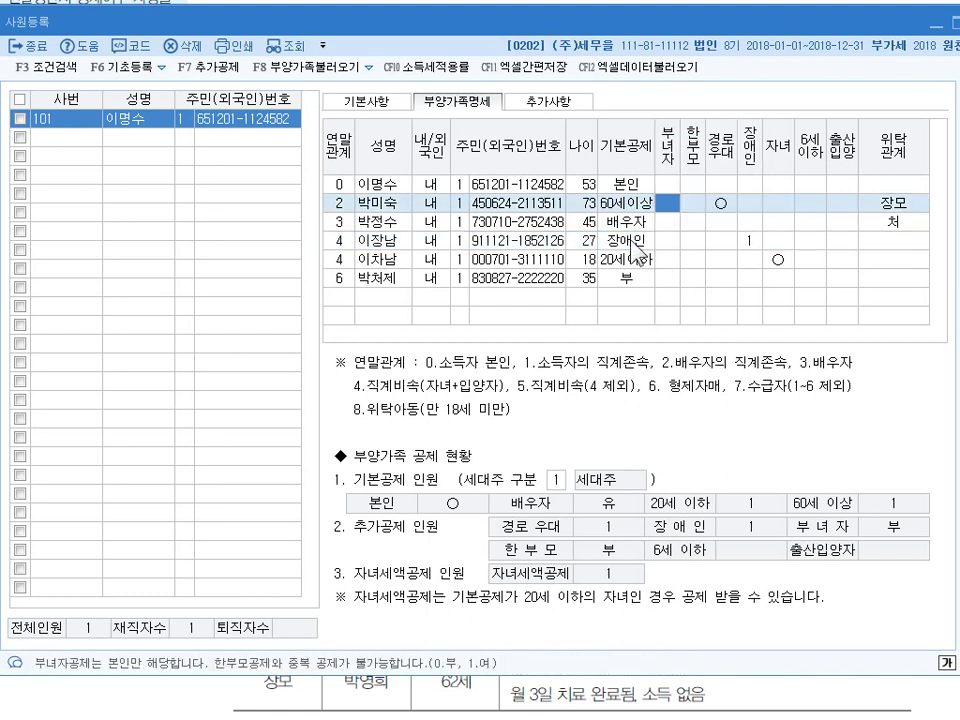
click(632, 245)
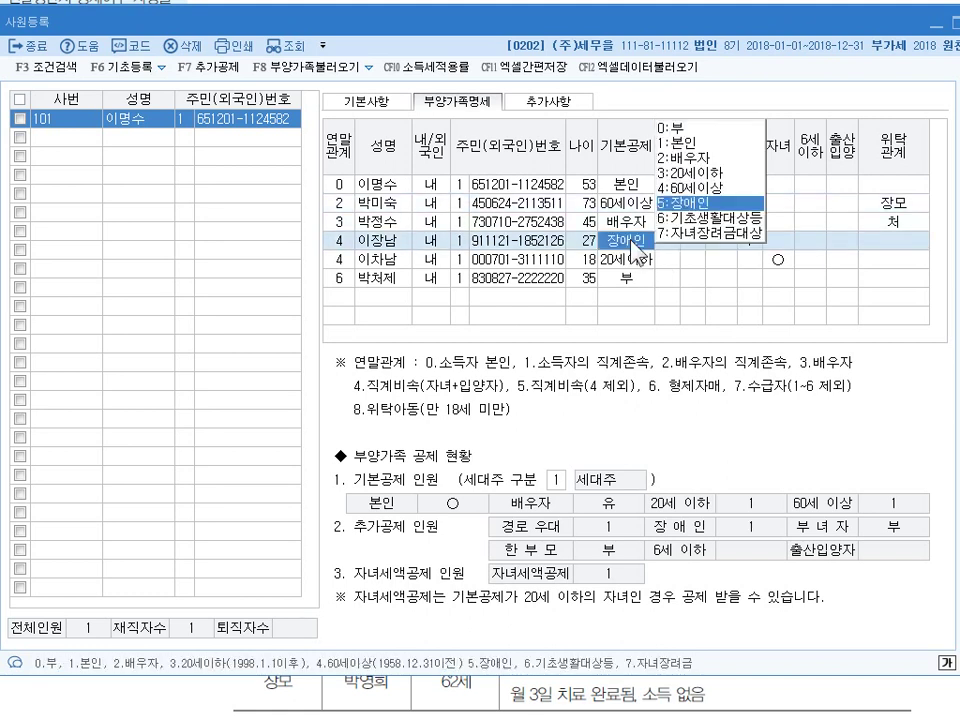
click(805, 243)
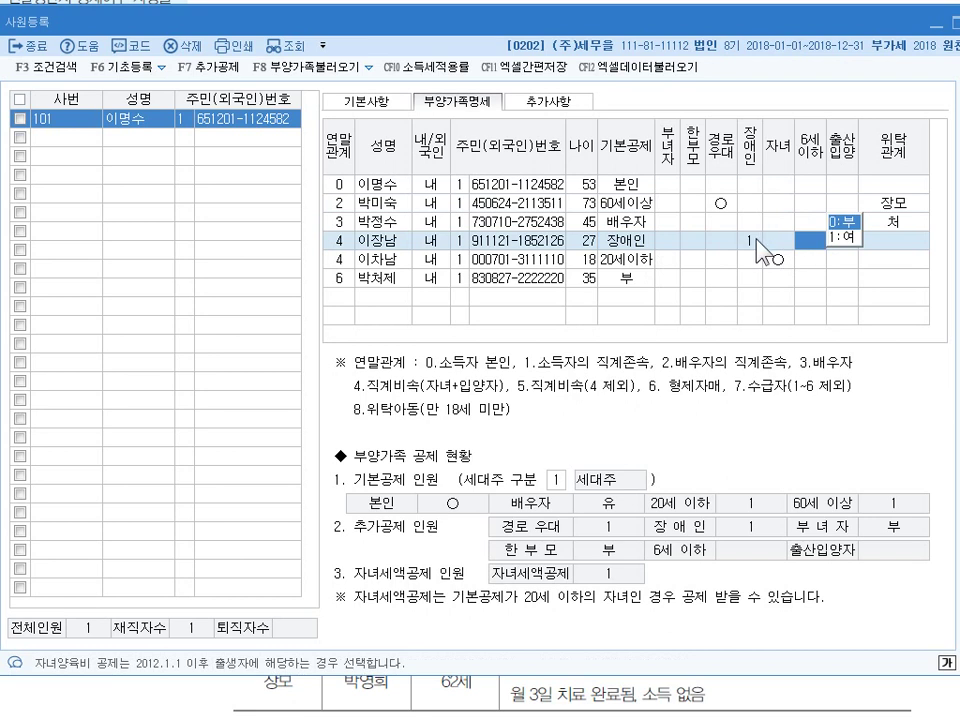
click(749, 243)
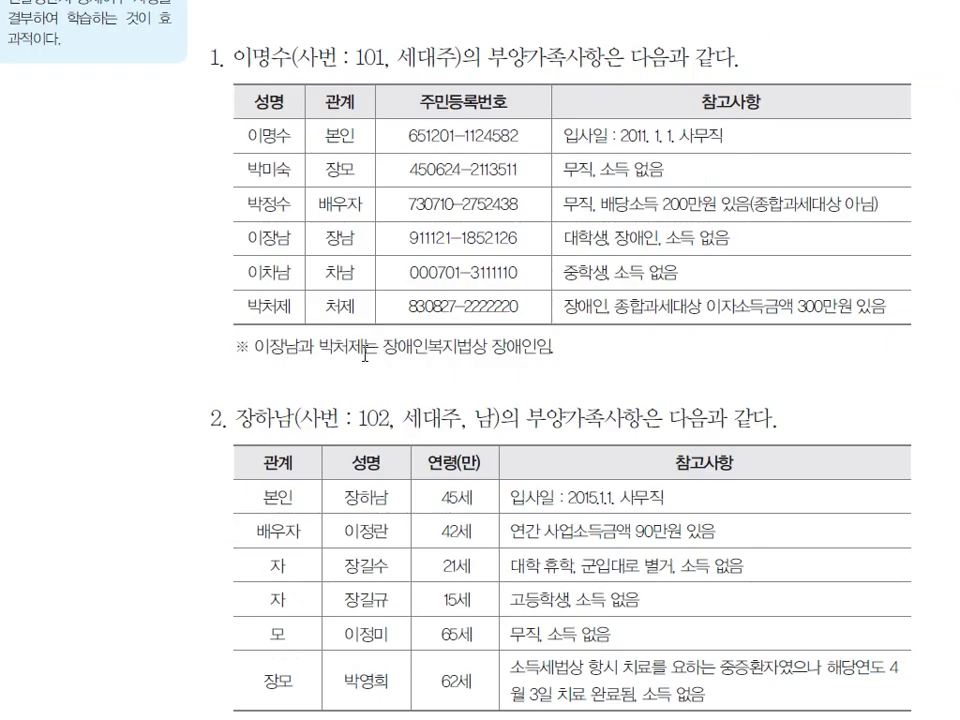
triple_click(657, 245)
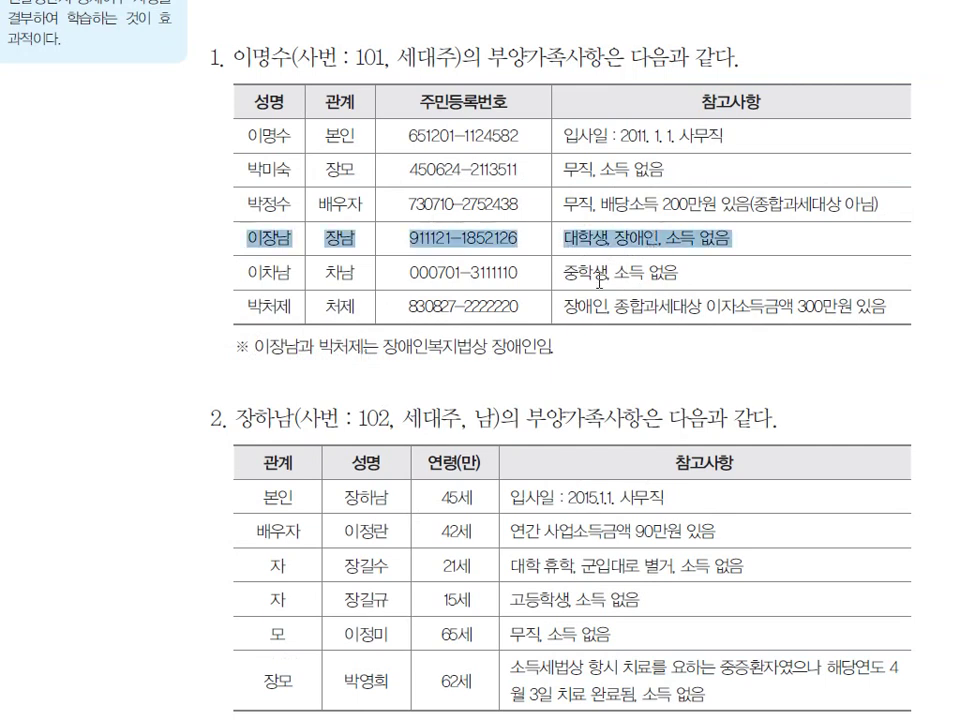
click(600, 330)
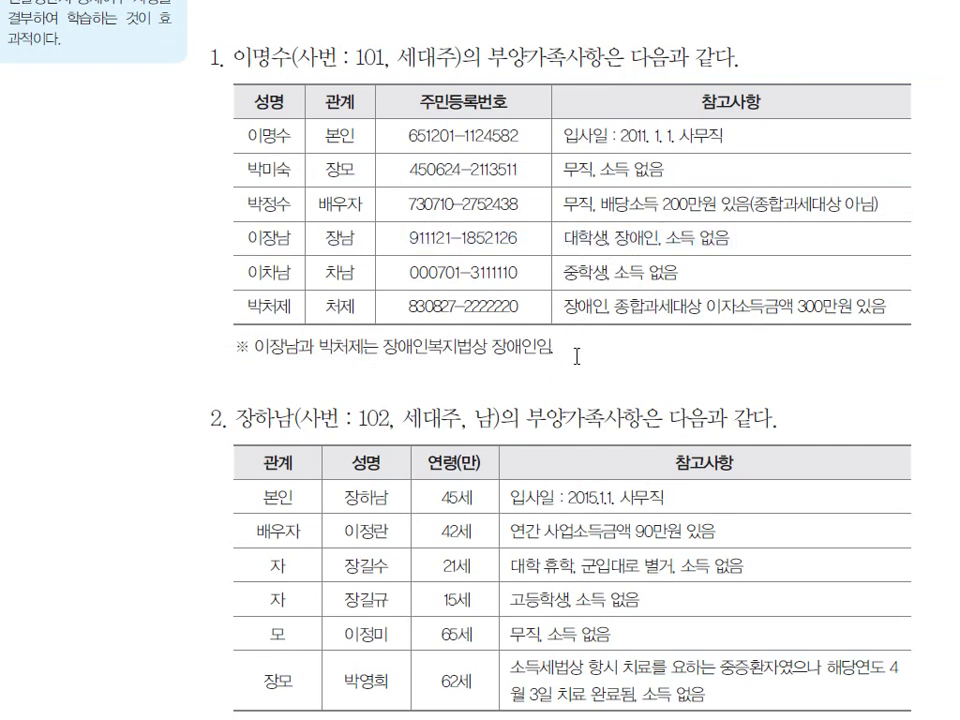
Keep disability type 1:장애인복지법, enter 자 as his 위탁관계, and leave 자녀 unset.
key(alt+Tab)
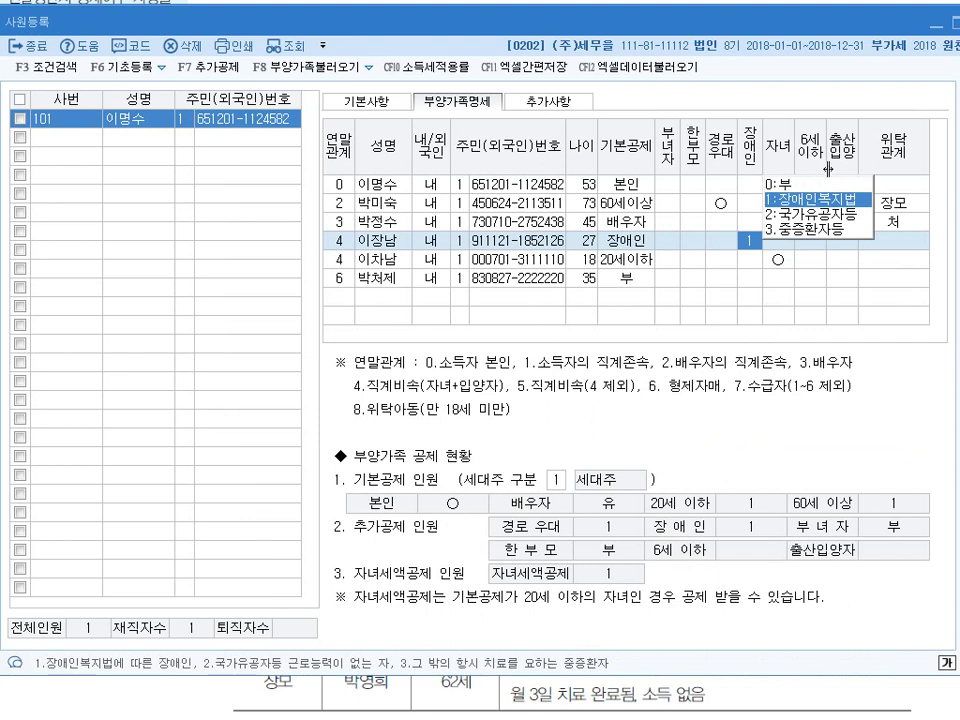
key(Return)
key(Return)
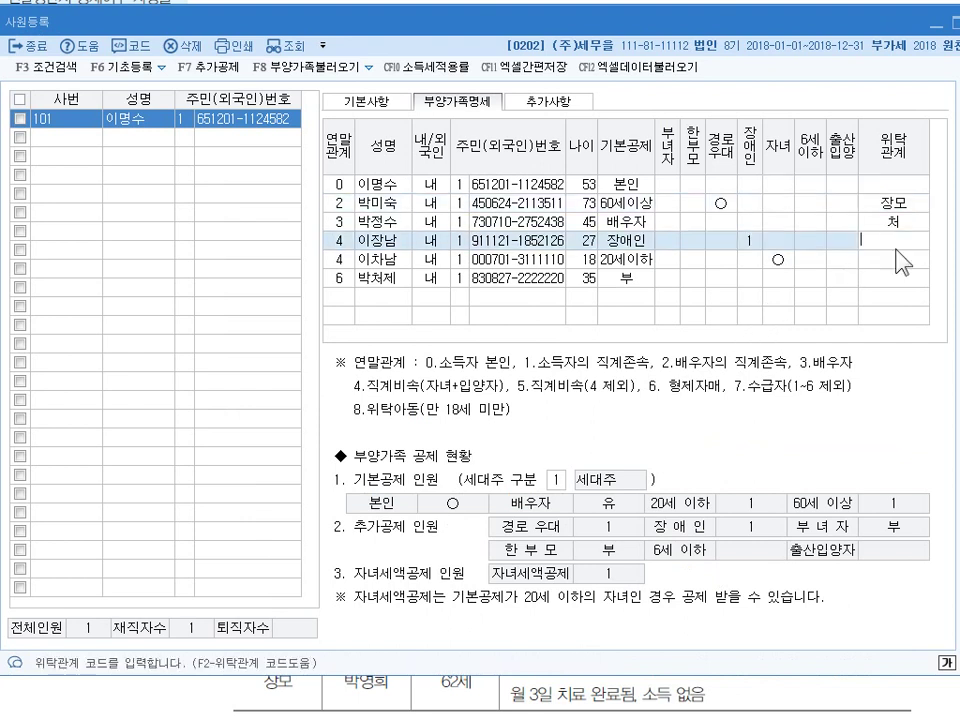
text(ㅈ)
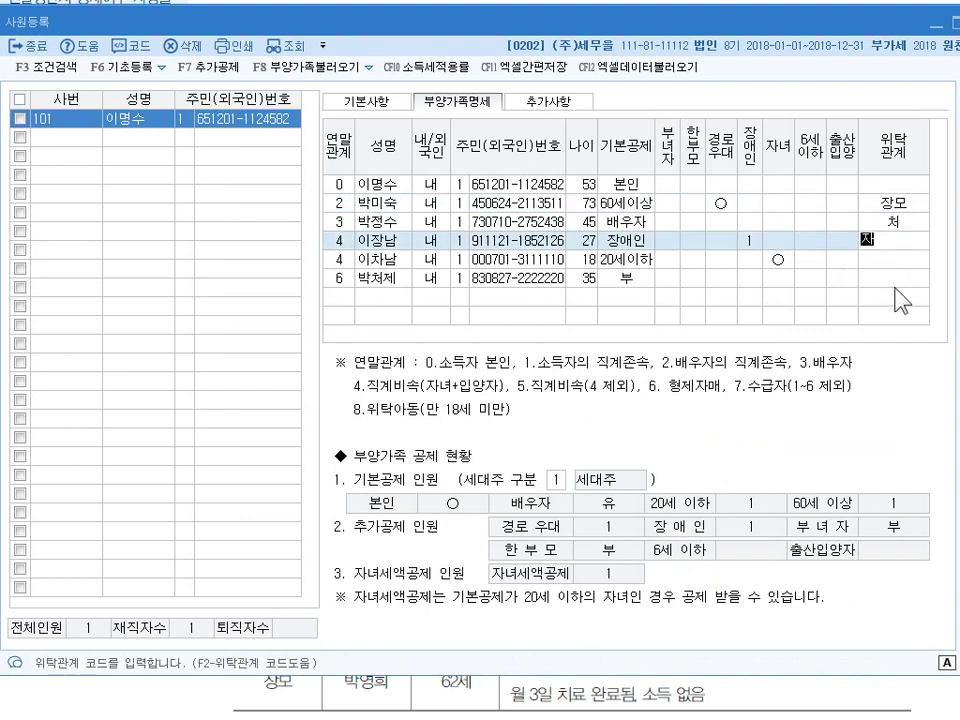
key(Return)
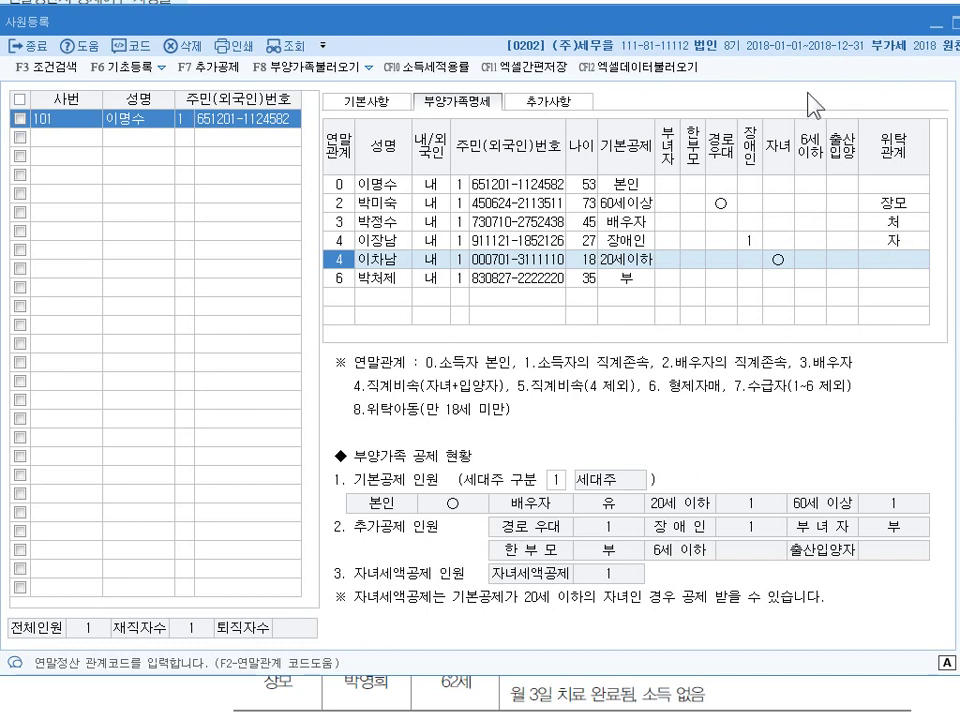
click(784, 238)
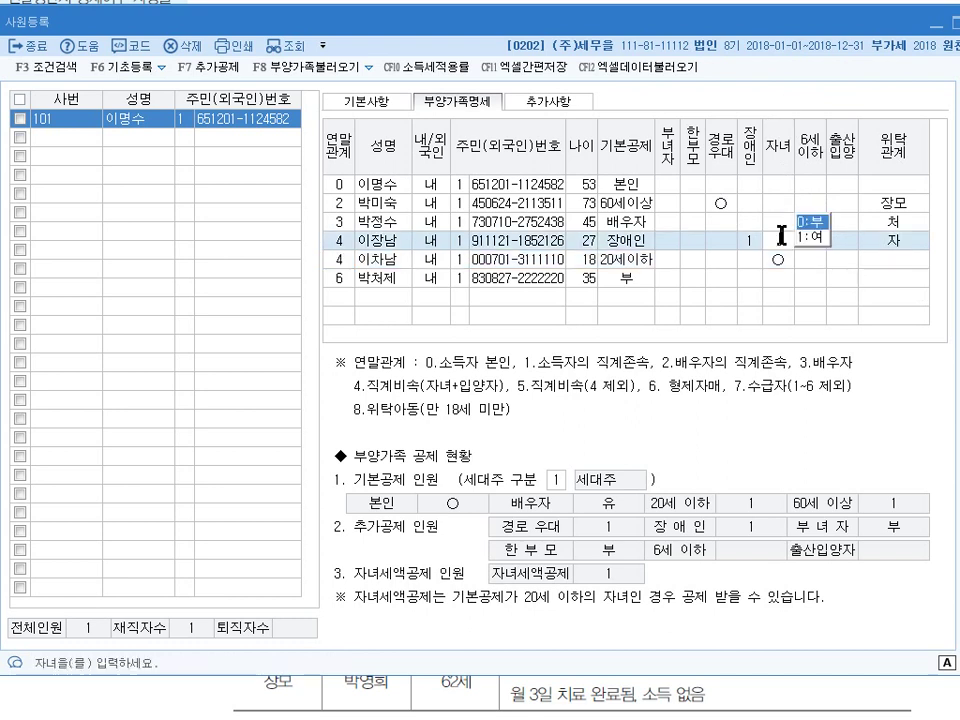
key(Return)
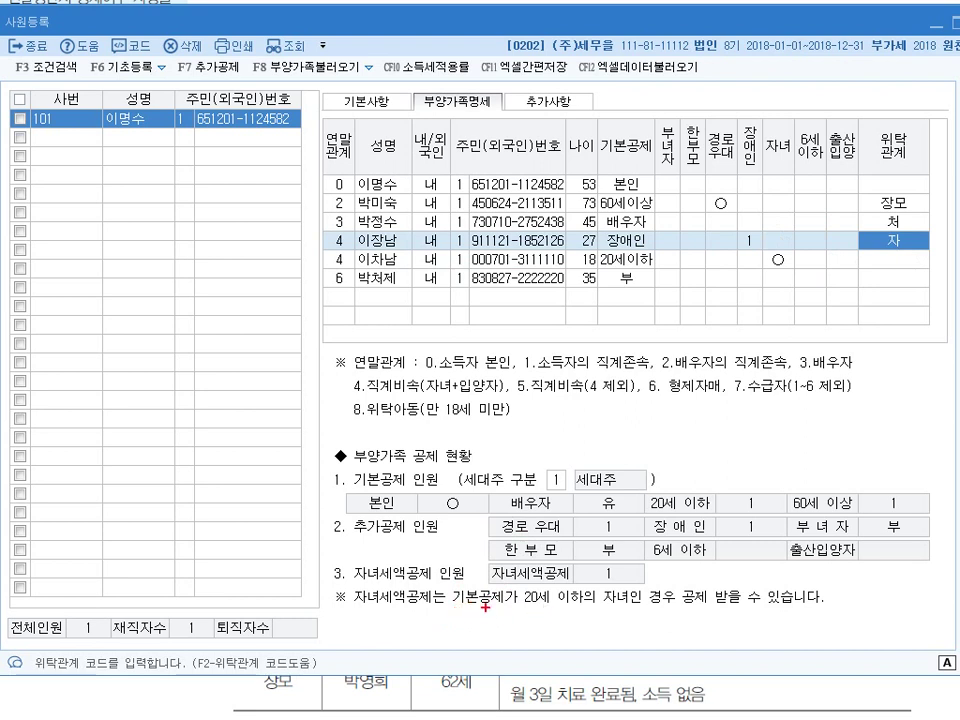
drag(519, 610, 617, 598)
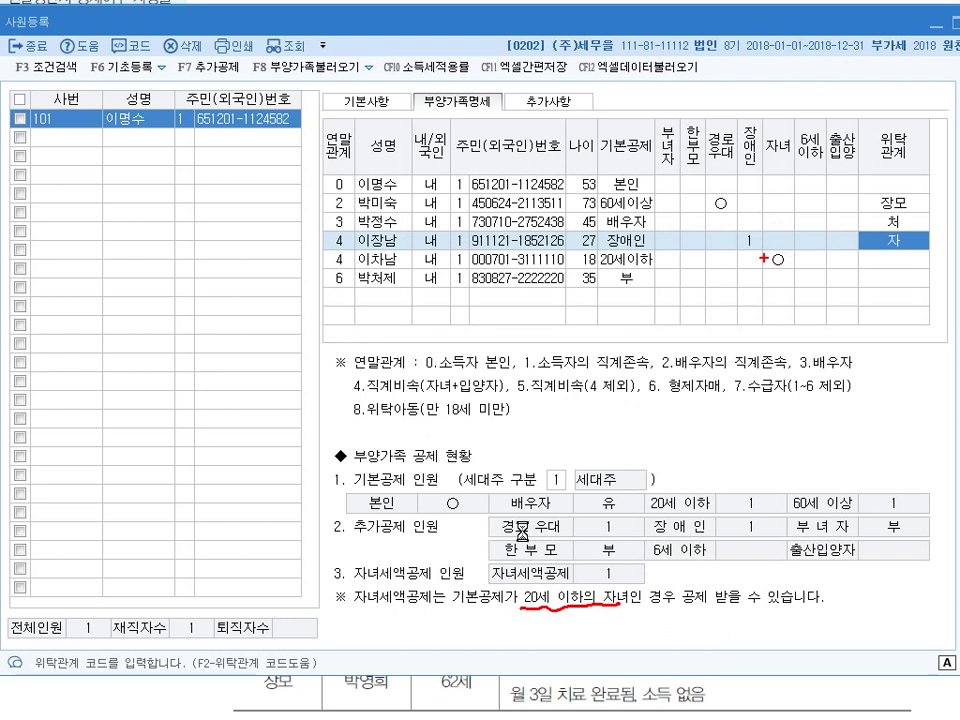
key(Escape)
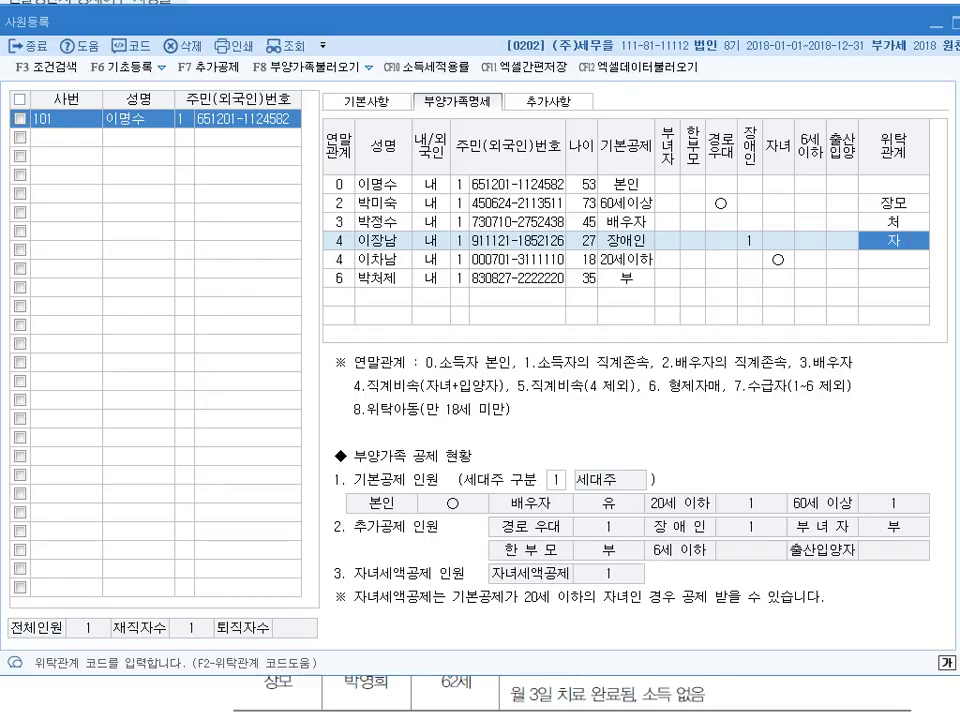
key(alt+Tab)
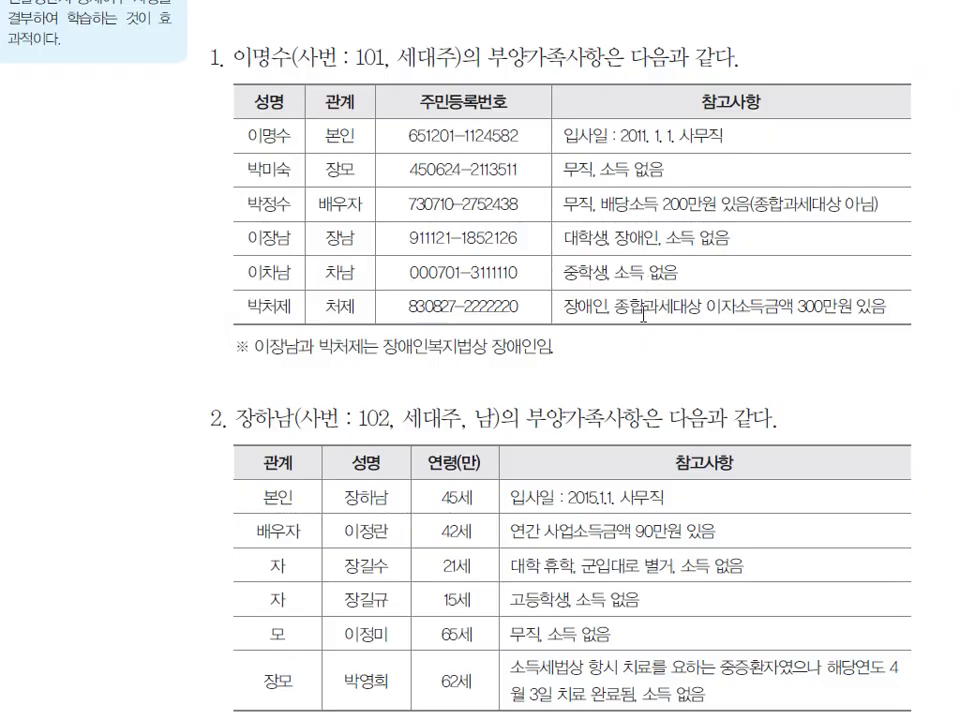
Keep the second son's 기본공제 as 20세이하 and enter 자 as his 위탁관계.
key(alt+Tab)
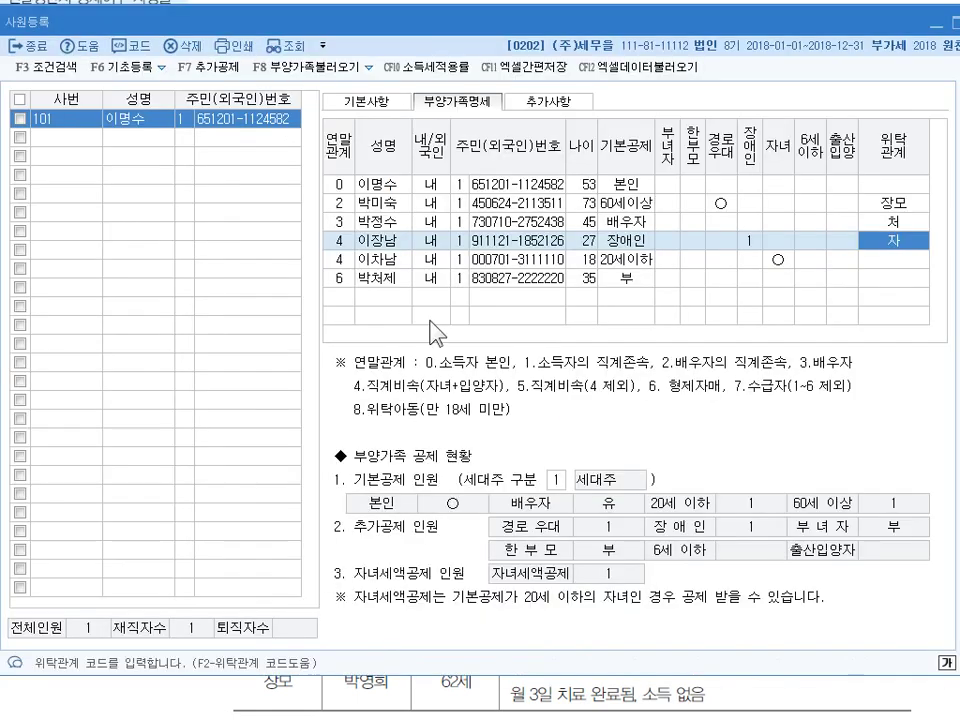
click(628, 265)
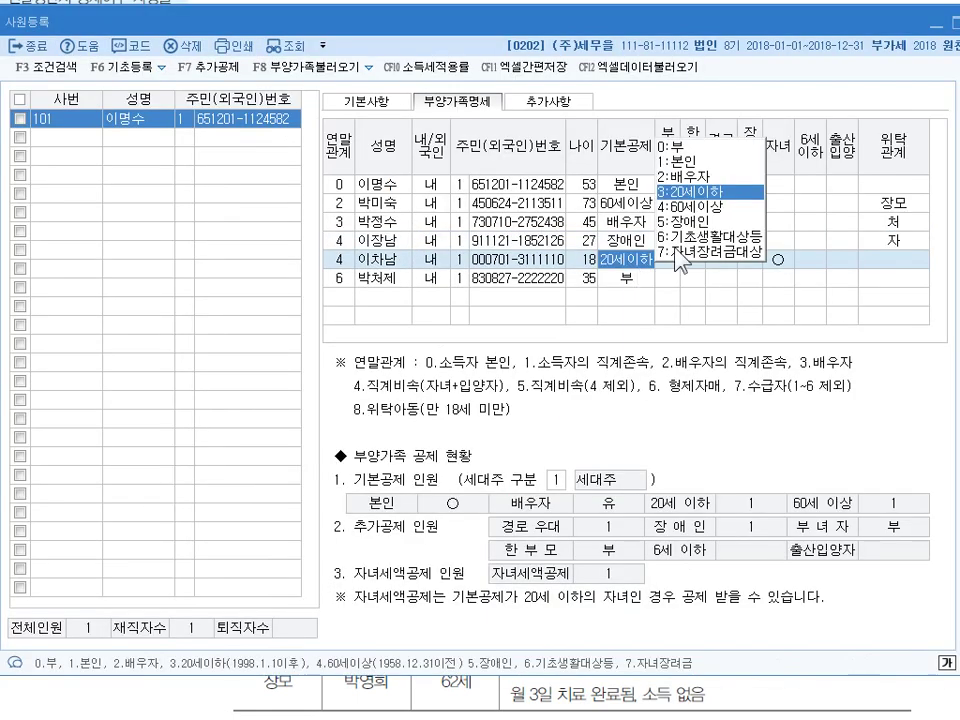
key(Return)
click(888, 268)
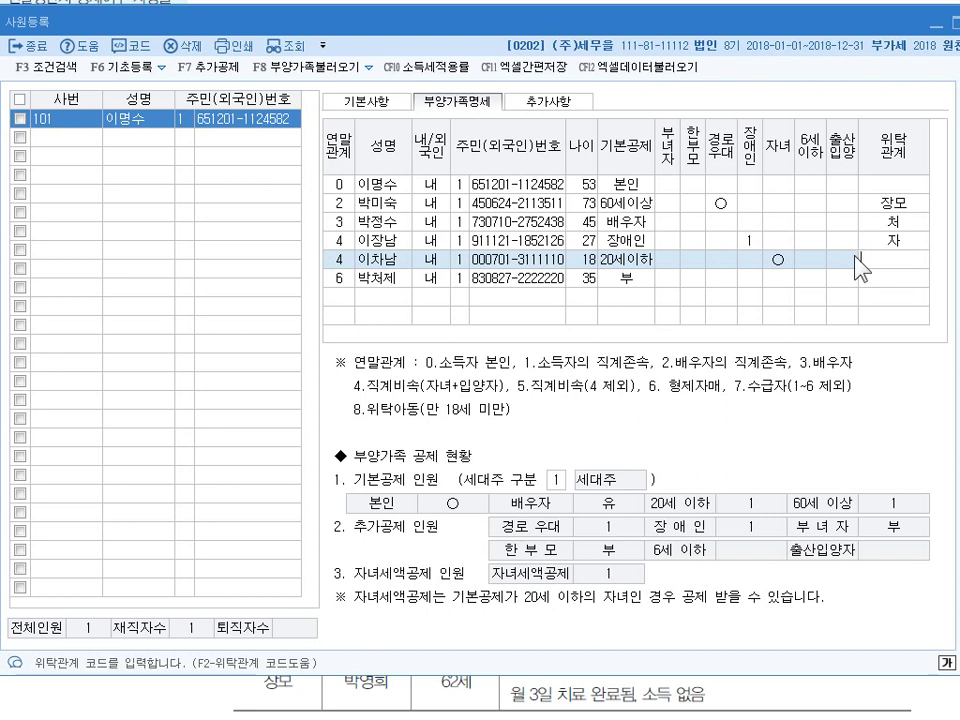
text(자)
key(Return)
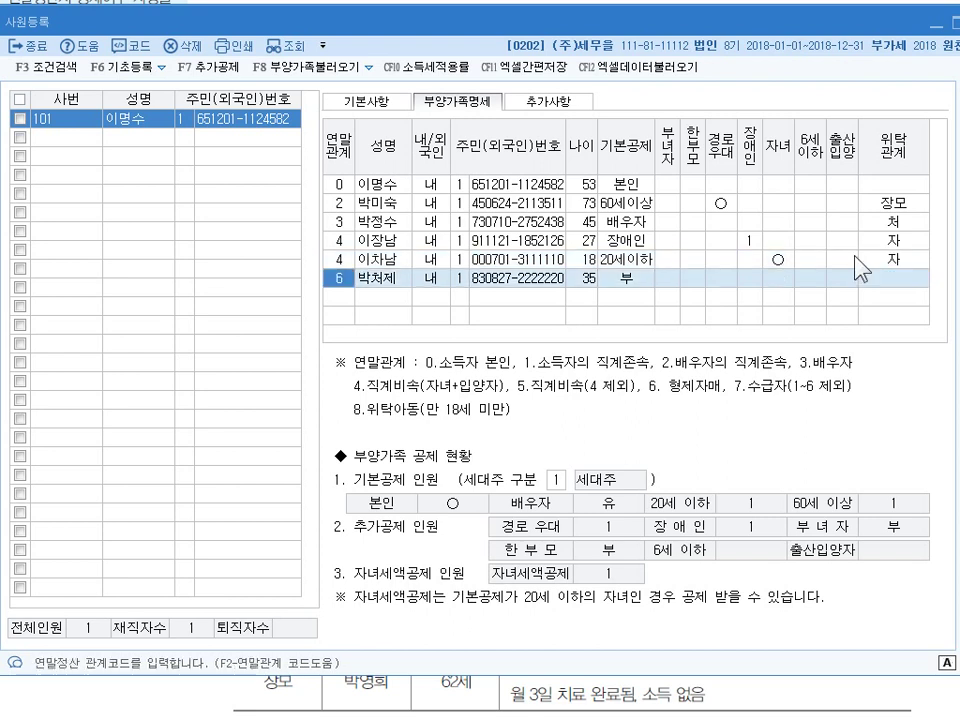
key(alt+Tab)
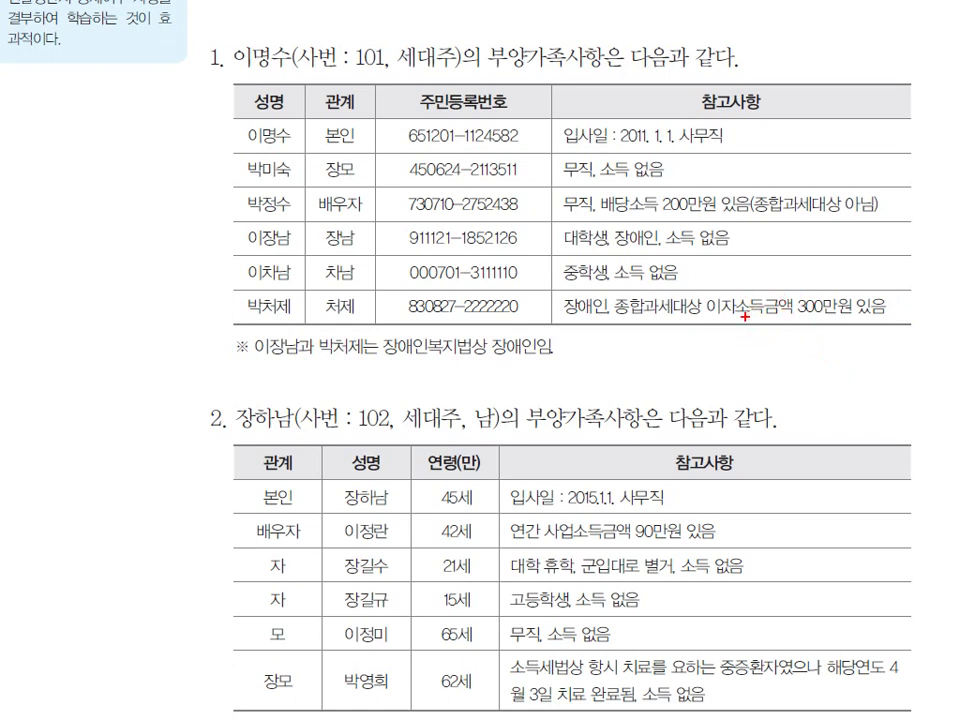
Enter 처제 as the 위탁관계 for the code-6 dependant aged 35.
mouse_move(731, 312)
mouse_down()
mouse_move(720, 331)
mouse_move(713, 313)
mouse_up()
key(Escape)
key(alt+Tab)
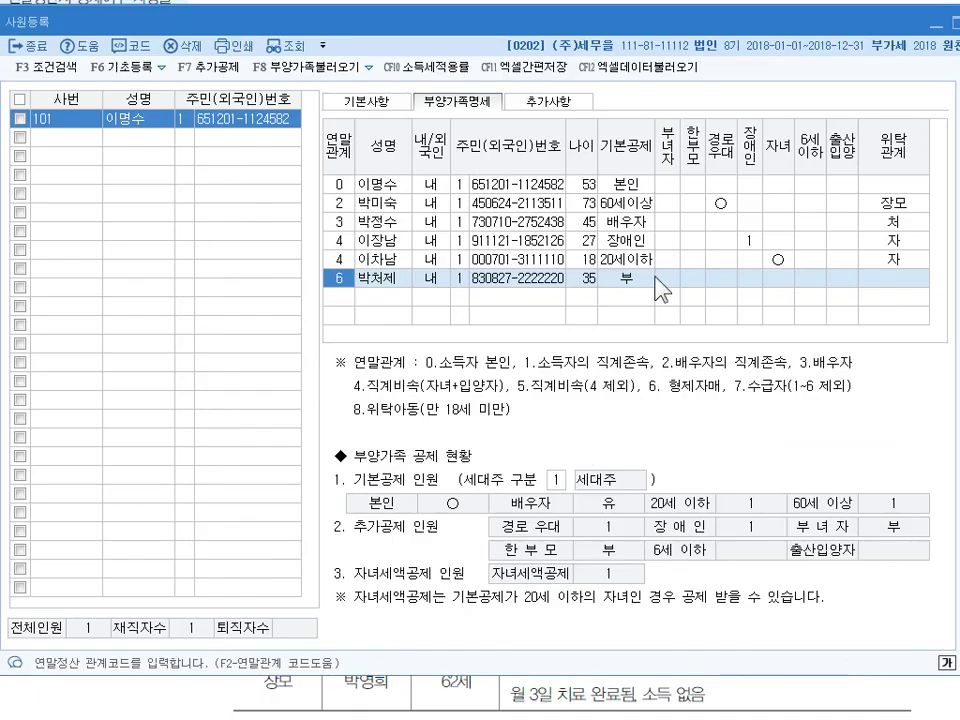
click(907, 280)
text(처제)
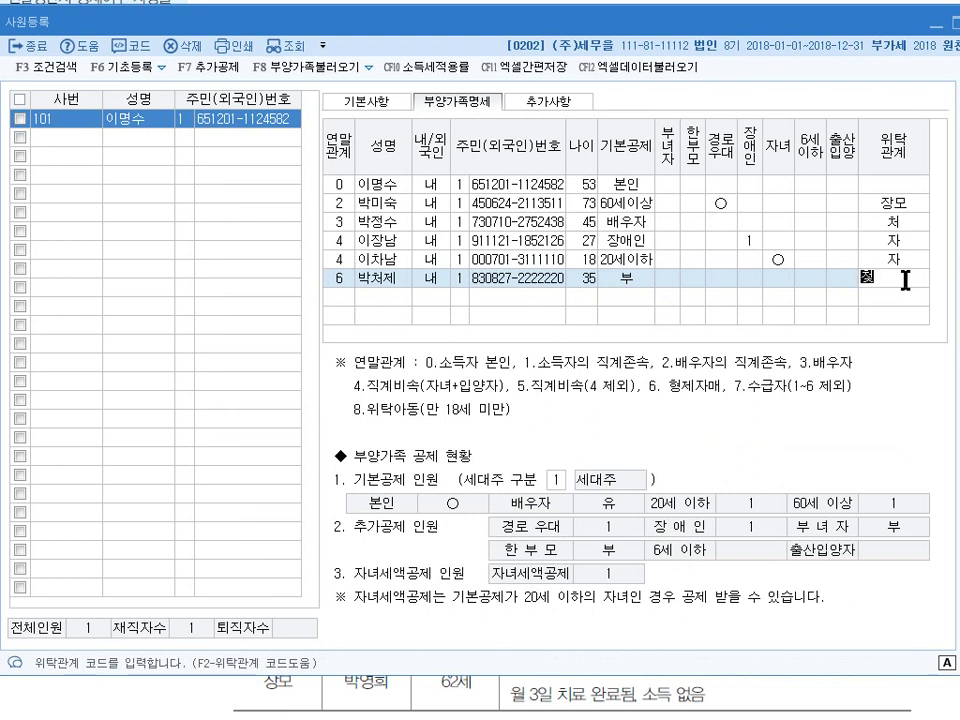
key(Return)
click(908, 282)
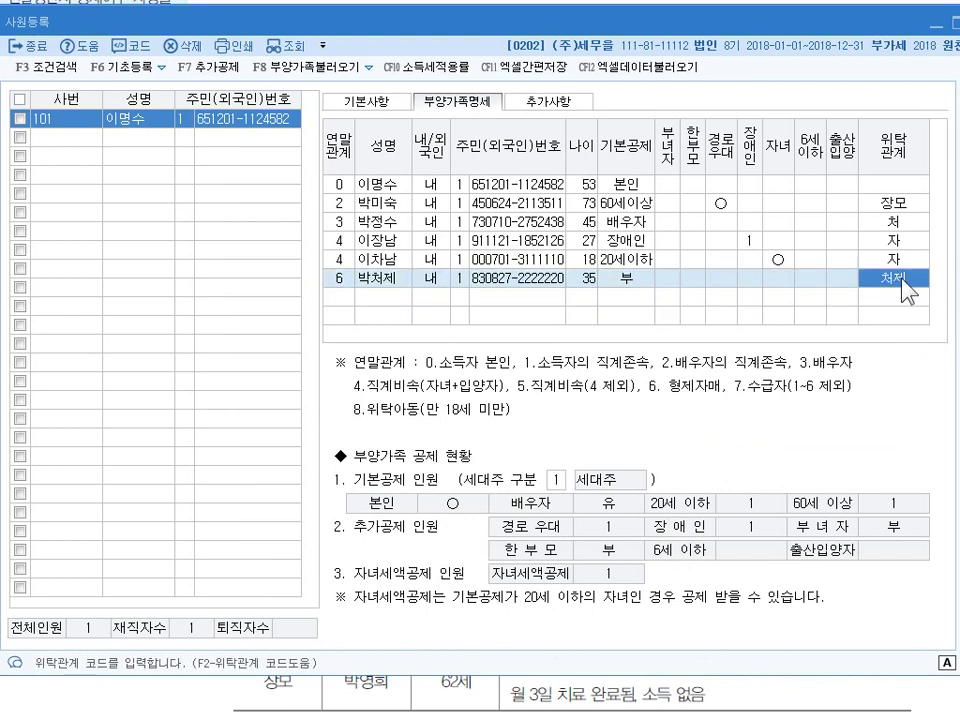
key(F2)
key(Escape)
Review the hire date and job-type notes in the textbook's first dependants table.
key(alt+Tab)
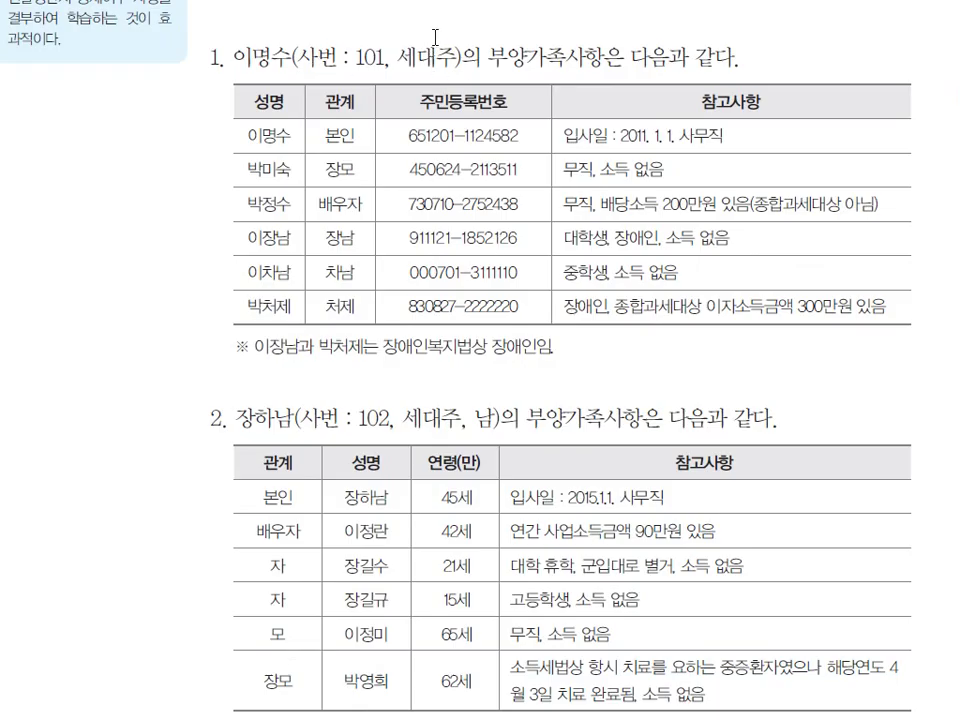
double_click(658, 135)
double_click(705, 135)
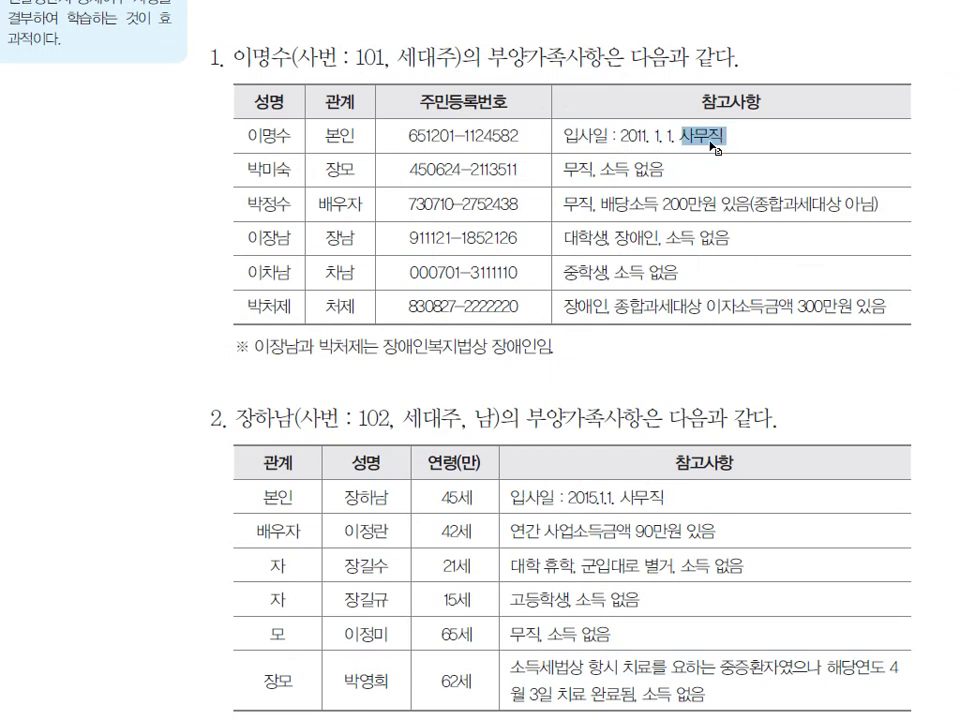
drag(722, 135, 620, 135)
double_click(585, 135)
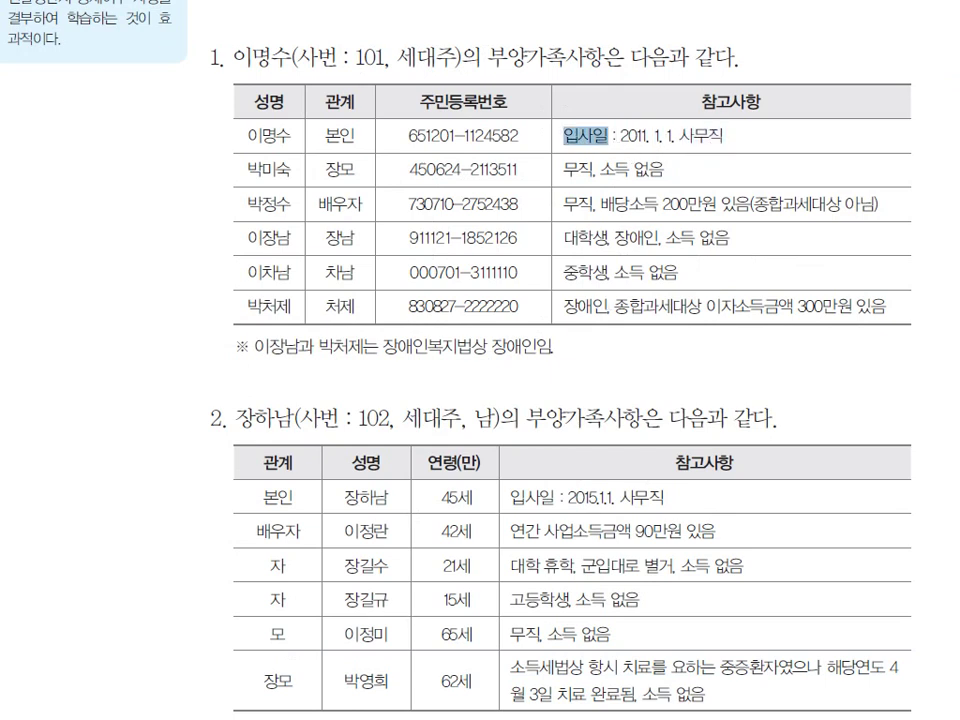
Enter 2011-01-01 as employee 101's 입사년월일 on the basic information form.
key(alt+Tab)
click(355, 101)
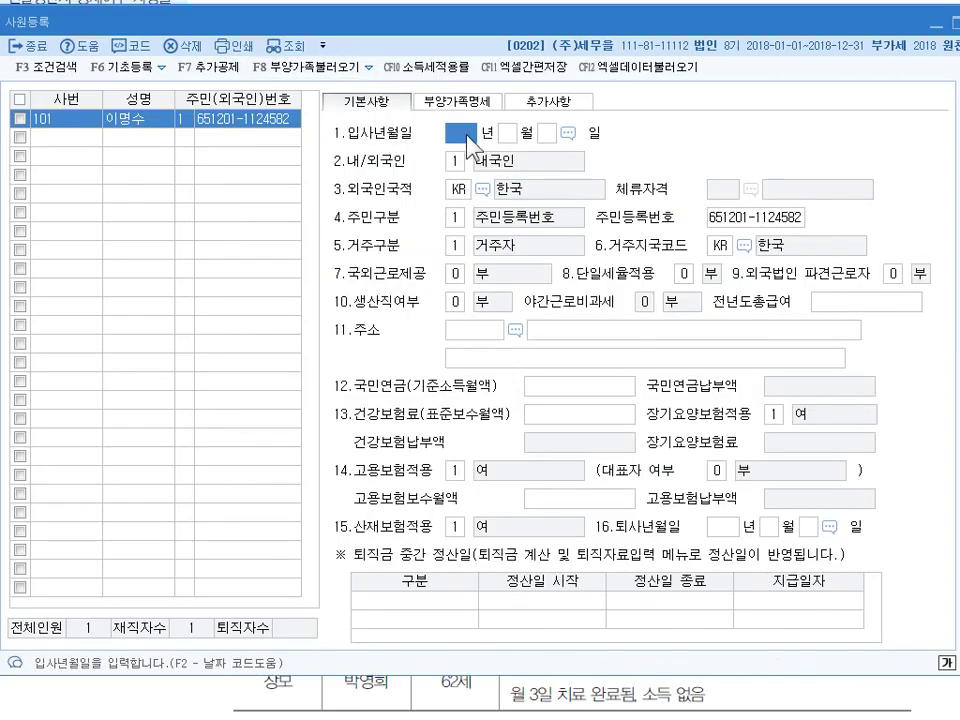
text(20)
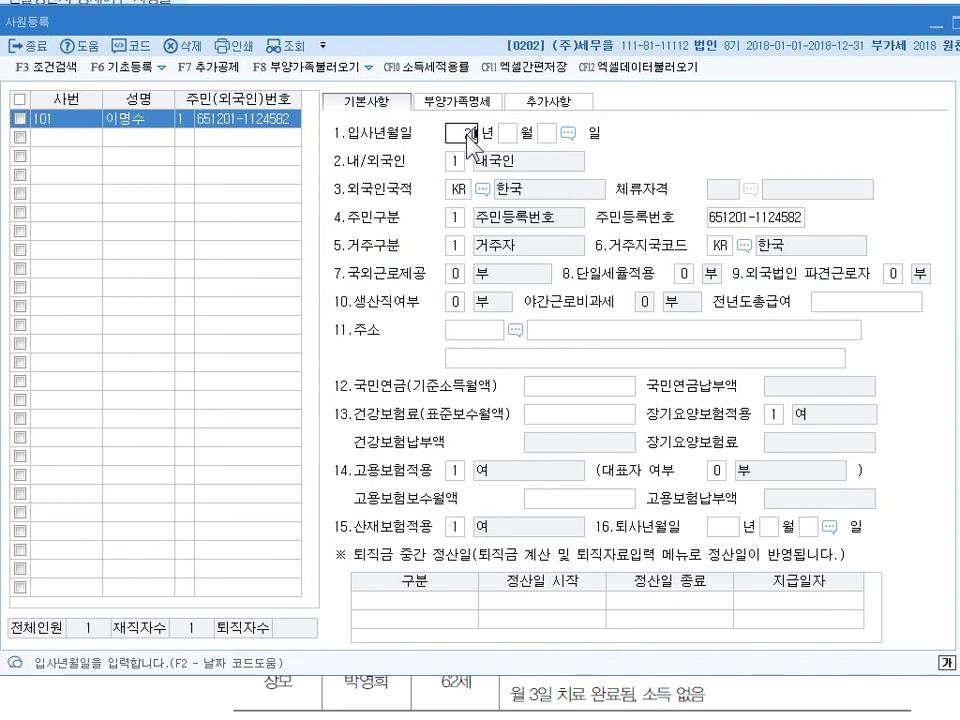
text(111)
key(Return)
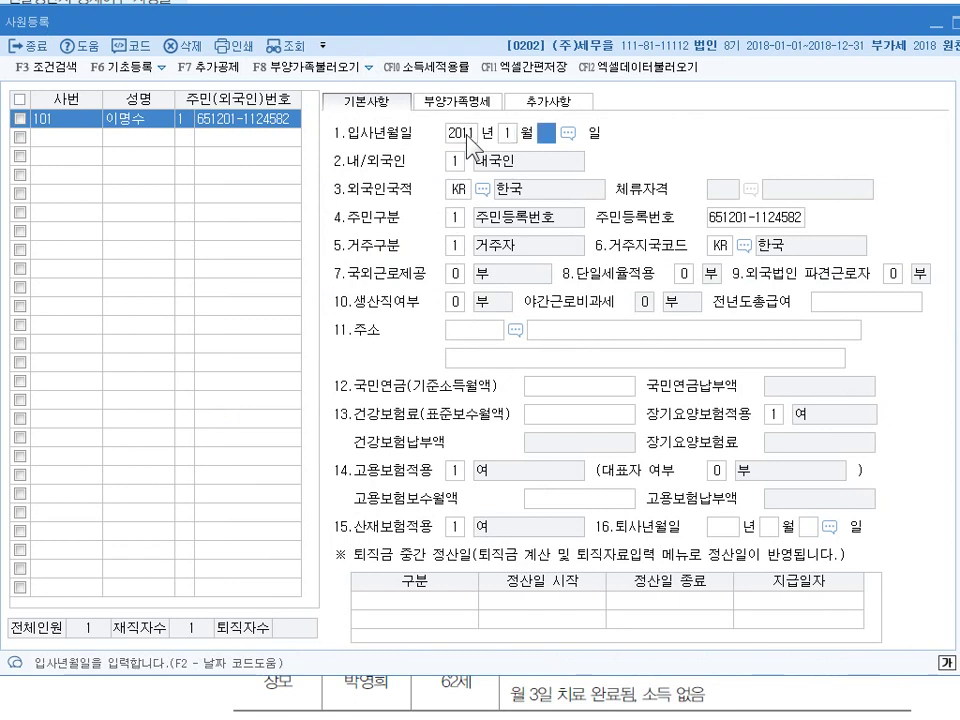
text(1)
key(Return)
click(467, 135)
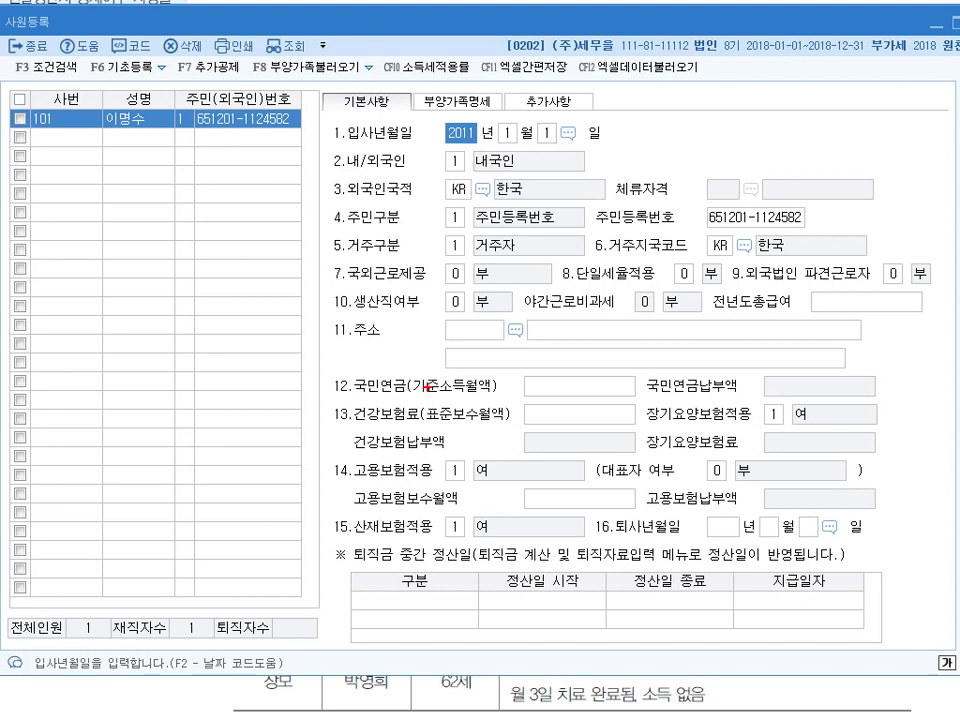
Annotate the 생산직여부 row showing 0, then clear the marks and return to the textbook.
mouse_move(336, 284)
mouse_down()
mouse_move(320, 318)
mouse_move(344, 298)
mouse_move(418, 311)
mouse_up()
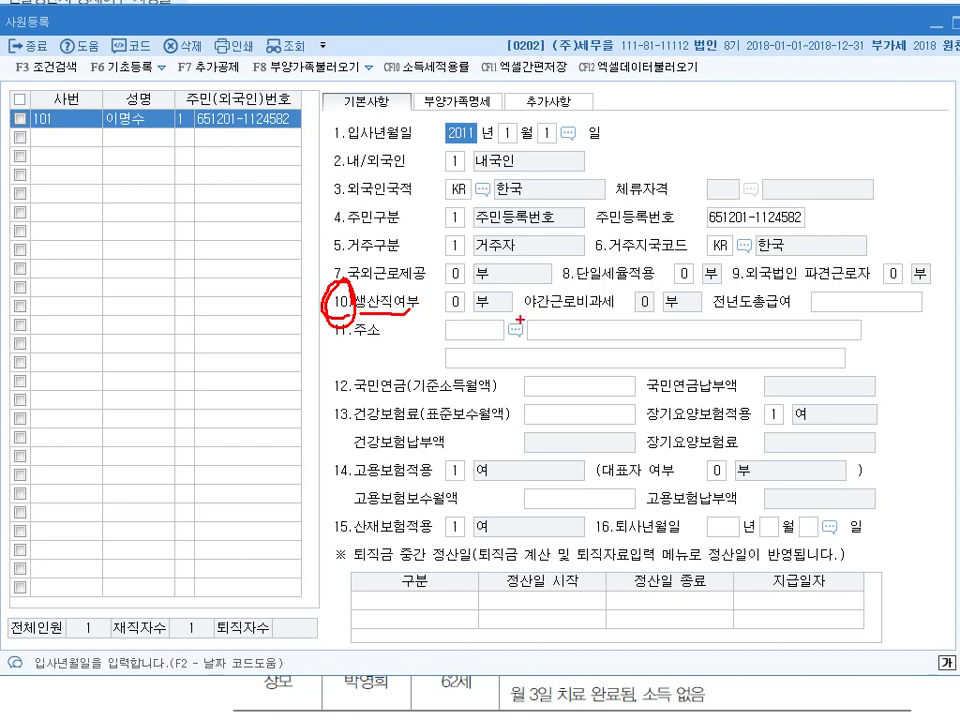
drag(488, 297, 469, 300)
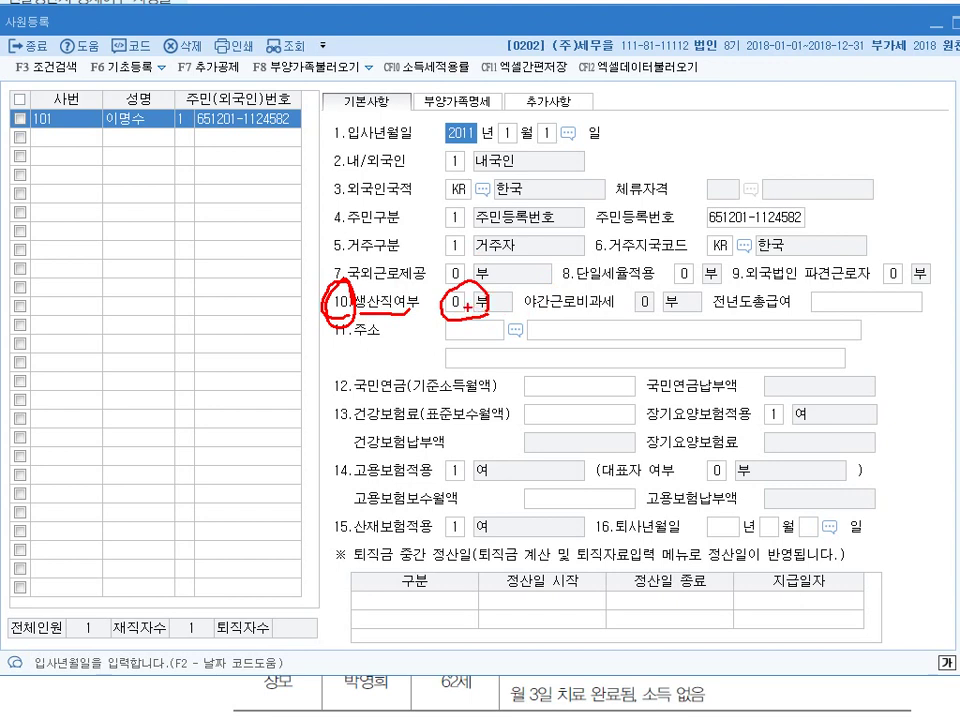
mouse_move(266, 291)
mouse_down()
mouse_move(270, 307)
mouse_move(303, 296)
mouse_move(305, 325)
mouse_up()
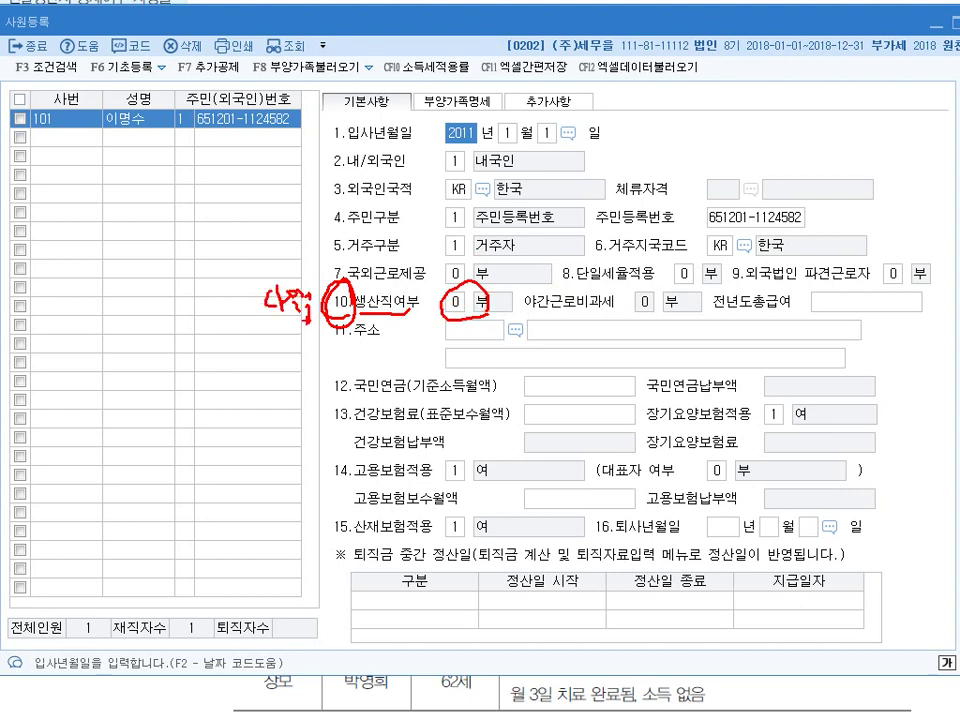
key(Escape)
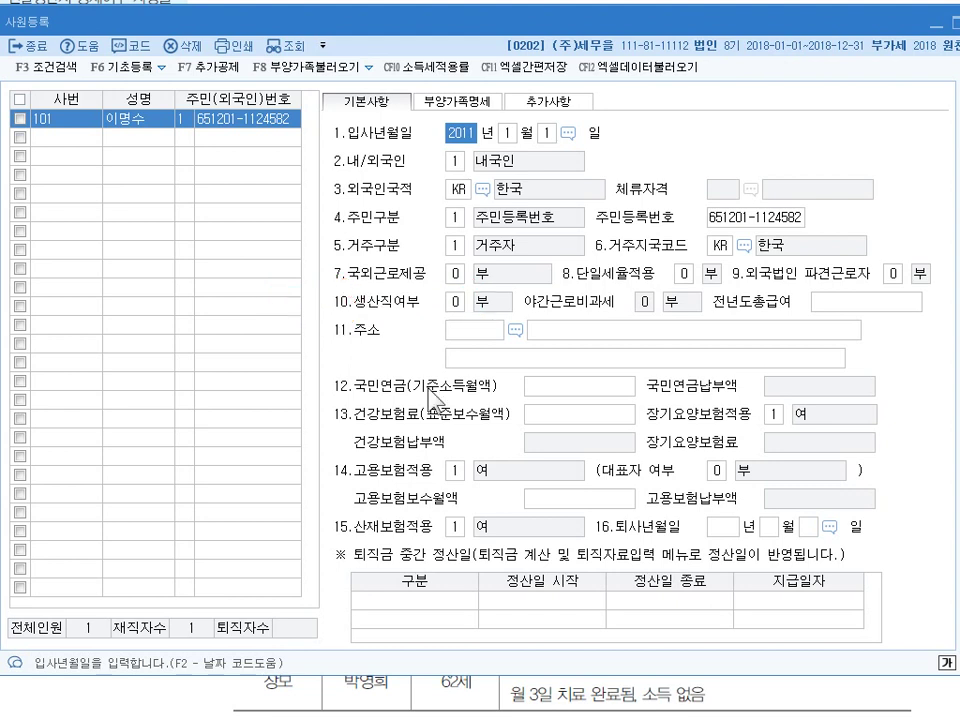
key(alt+Tab)
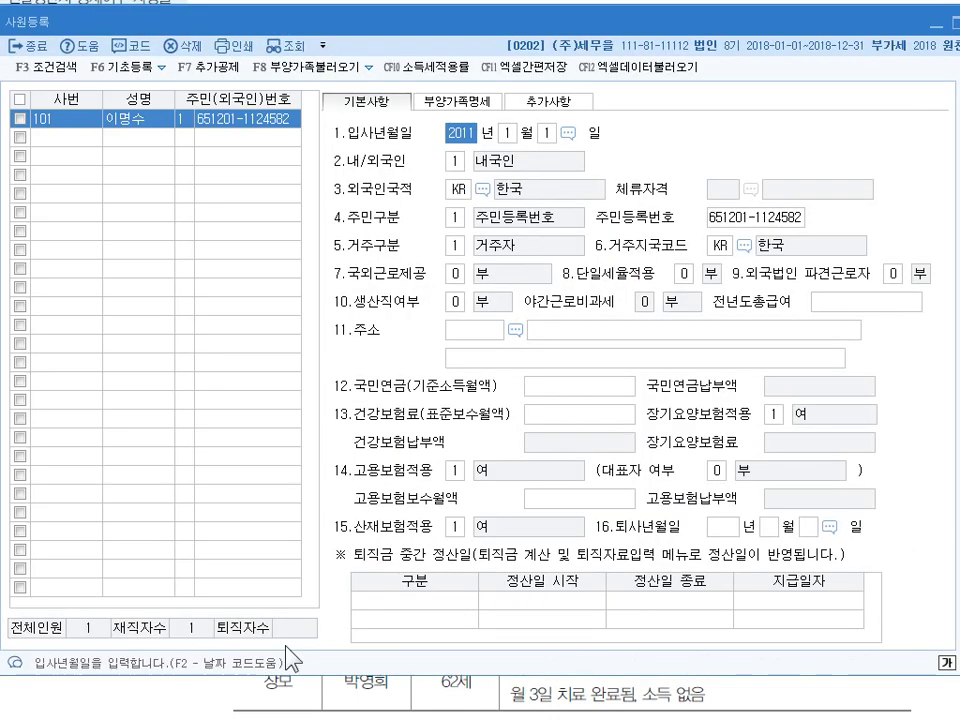
Check employee 101's dependants list, highlighting the household-head setting, then go back to 기본사항.
key(alt+Tab)
click(441, 103)
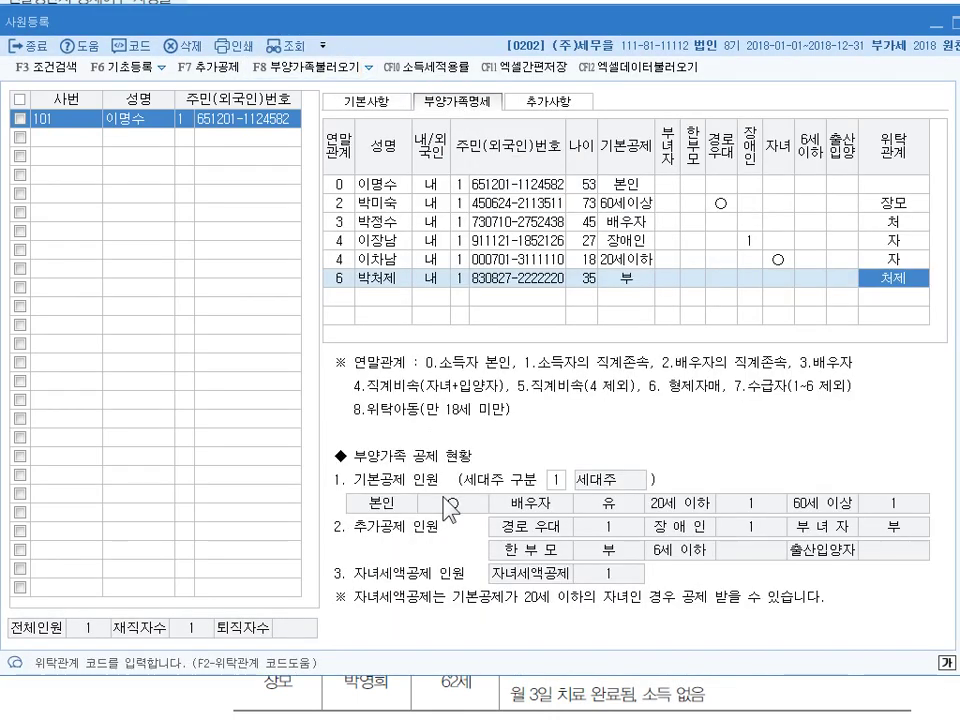
drag(620, 462, 578, 496)
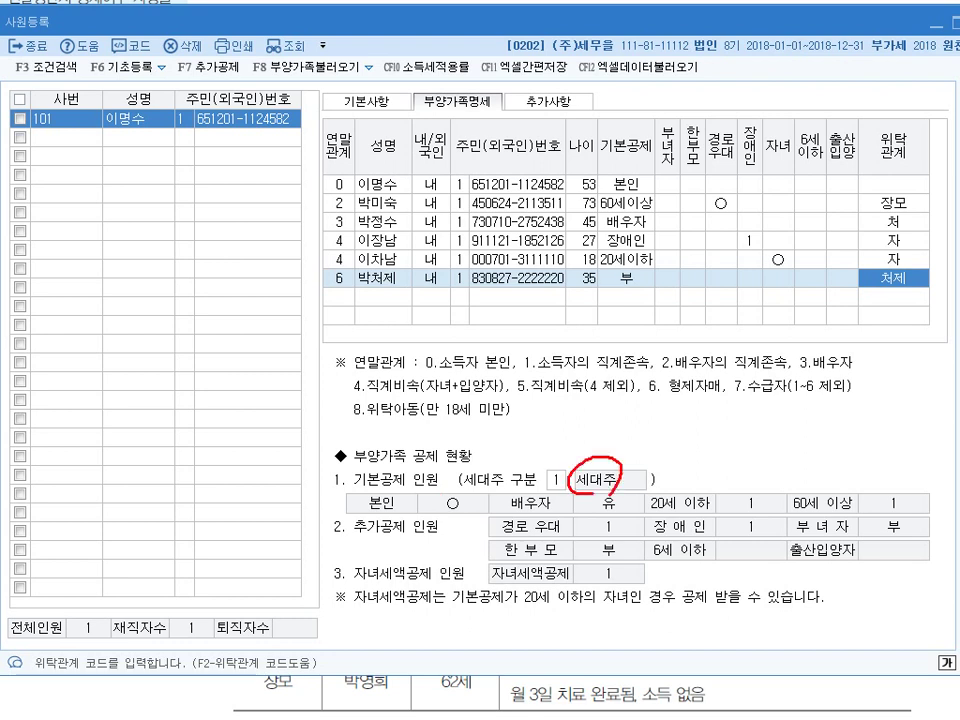
key(Escape)
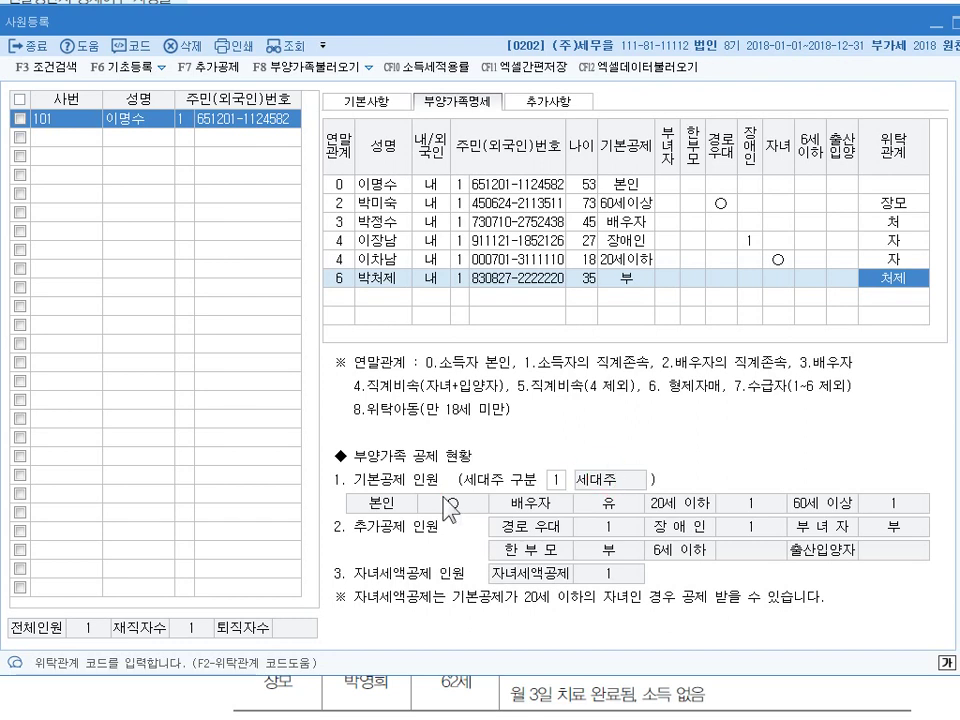
click(345, 100)
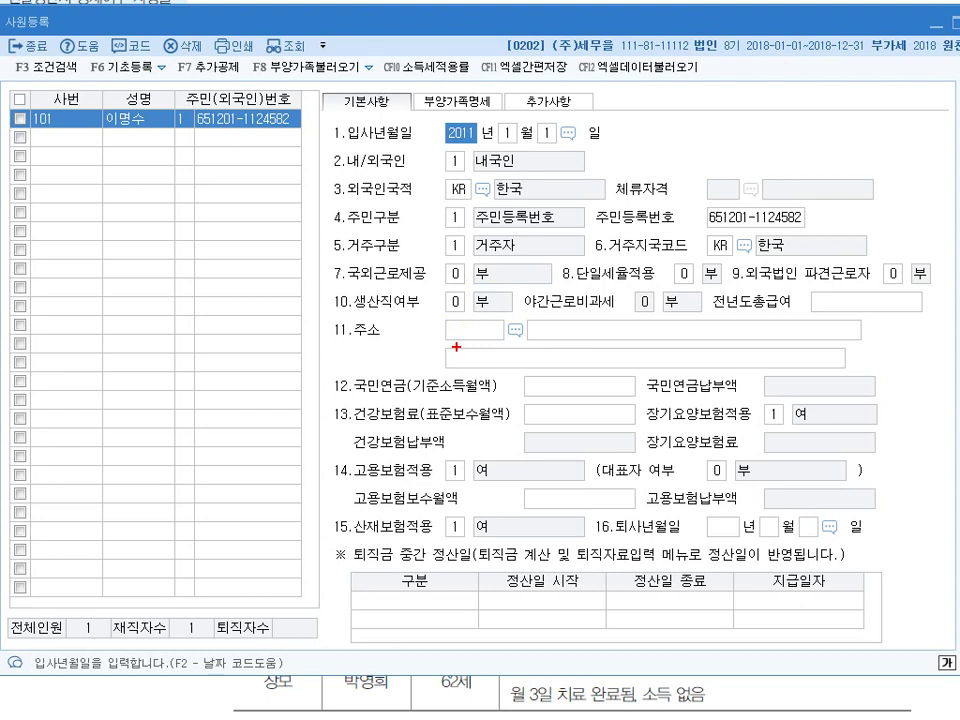
Reload employee 101 and mark its hire date and production-worker value.
click(77, 135)
click(85, 120)
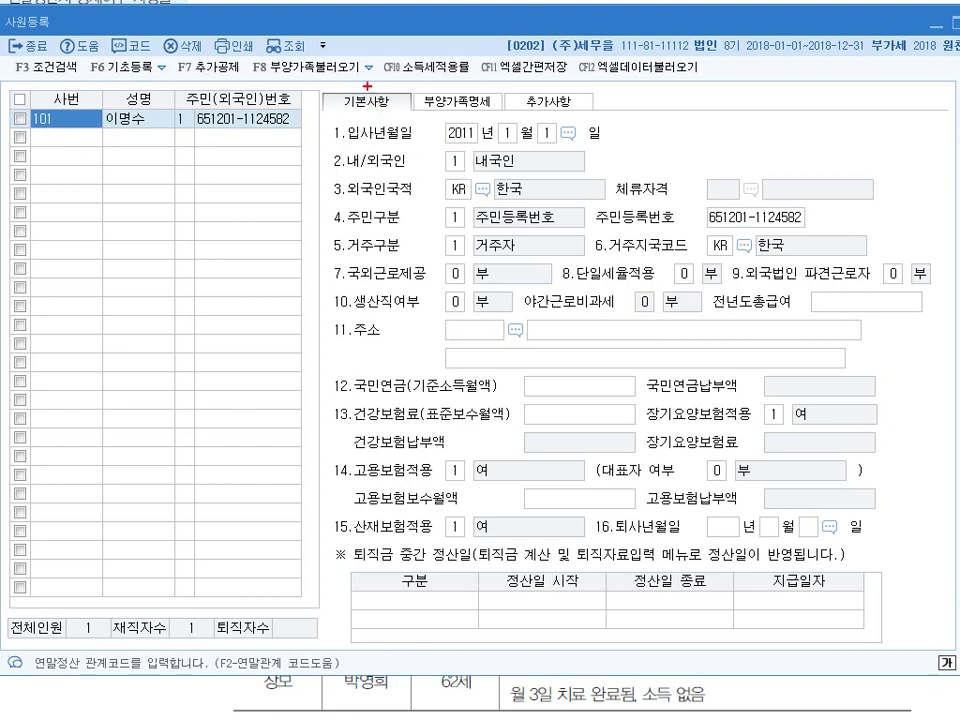
mouse_move(478, 142)
mouse_down()
mouse_move(537, 140)
mouse_move(448, 140)
mouse_up()
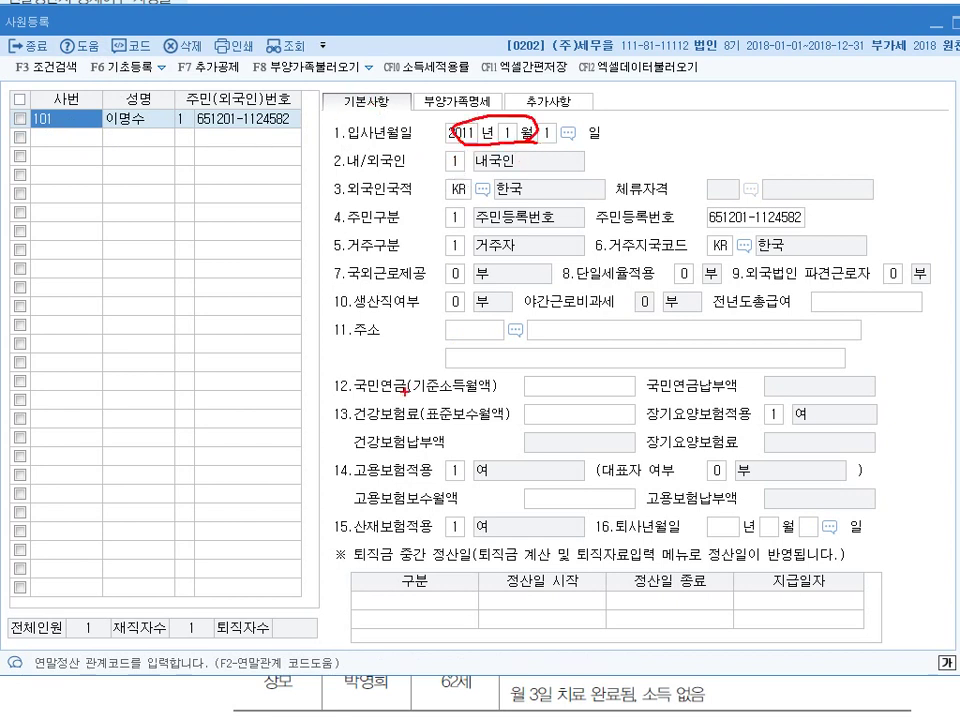
drag(460, 290, 449, 283)
key(Escape)
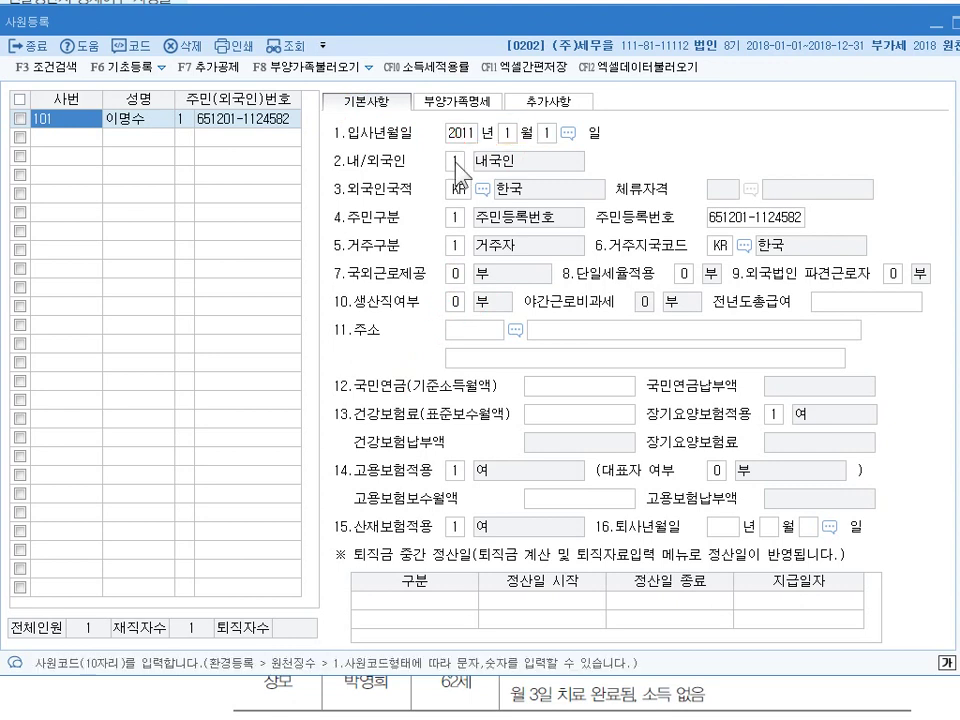
Show employee 101's 부양가족명세, marking household head 1 and the relation codes.
click(478, 104)
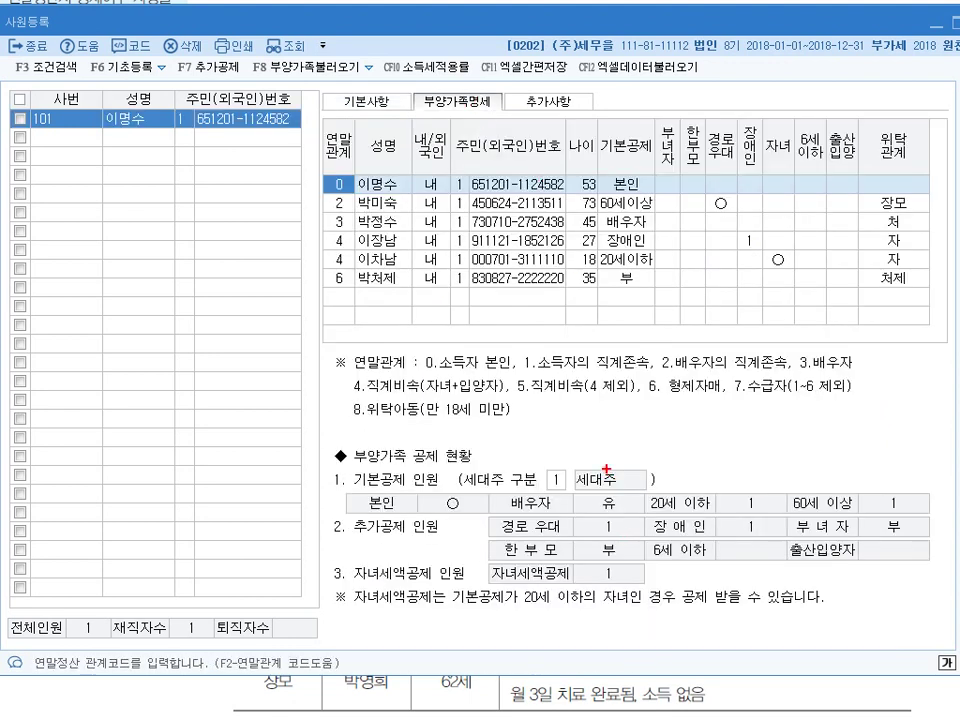
drag(591, 468, 613, 492)
drag(334, 181, 318, 290)
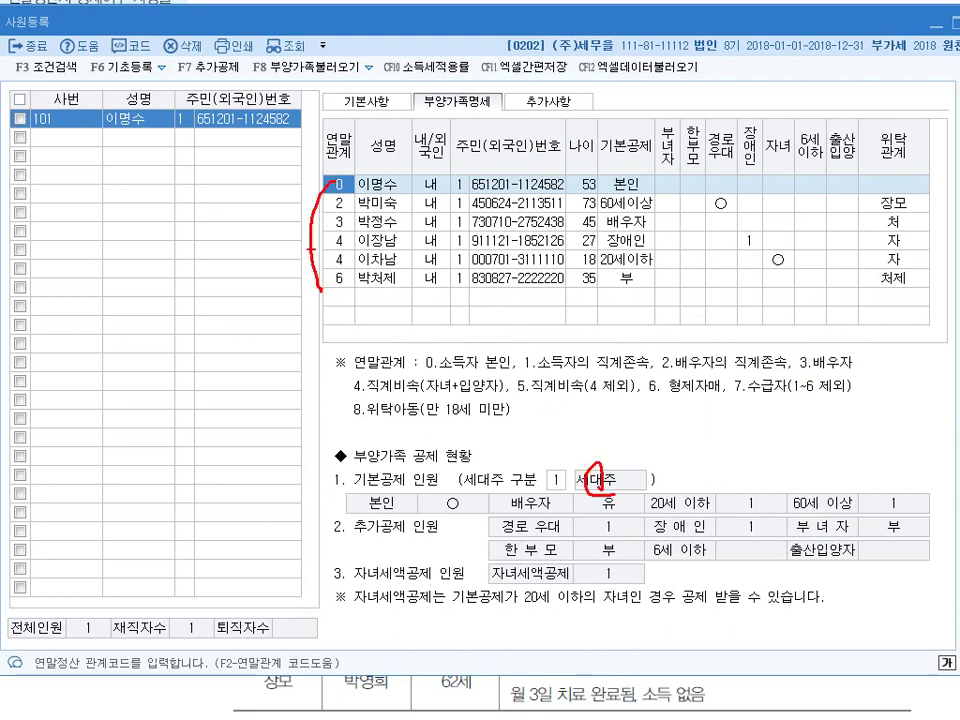
key(Escape)
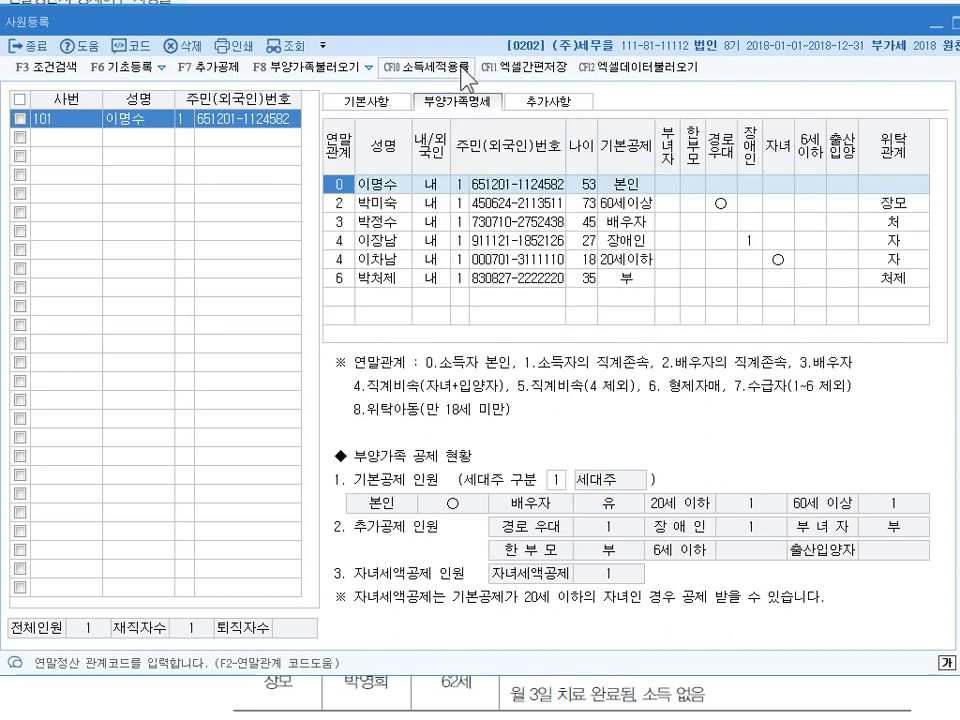
key(alt+Tab)
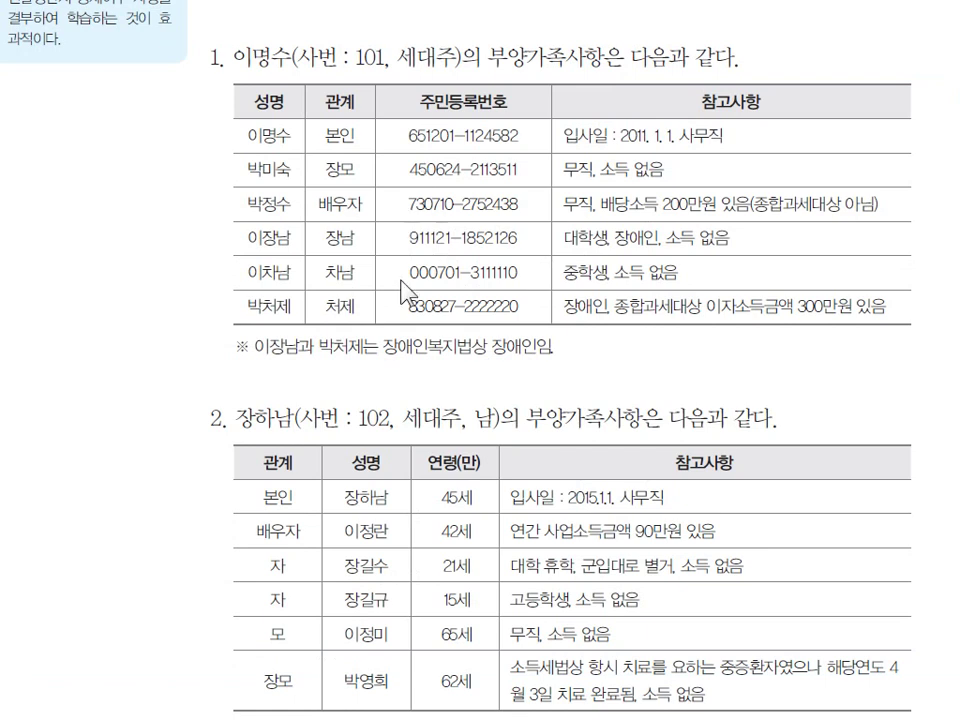
Read the textbook's 장애인복지법상 disability note and mark the exam note.
double_click(370, 347)
double_click(390, 368)
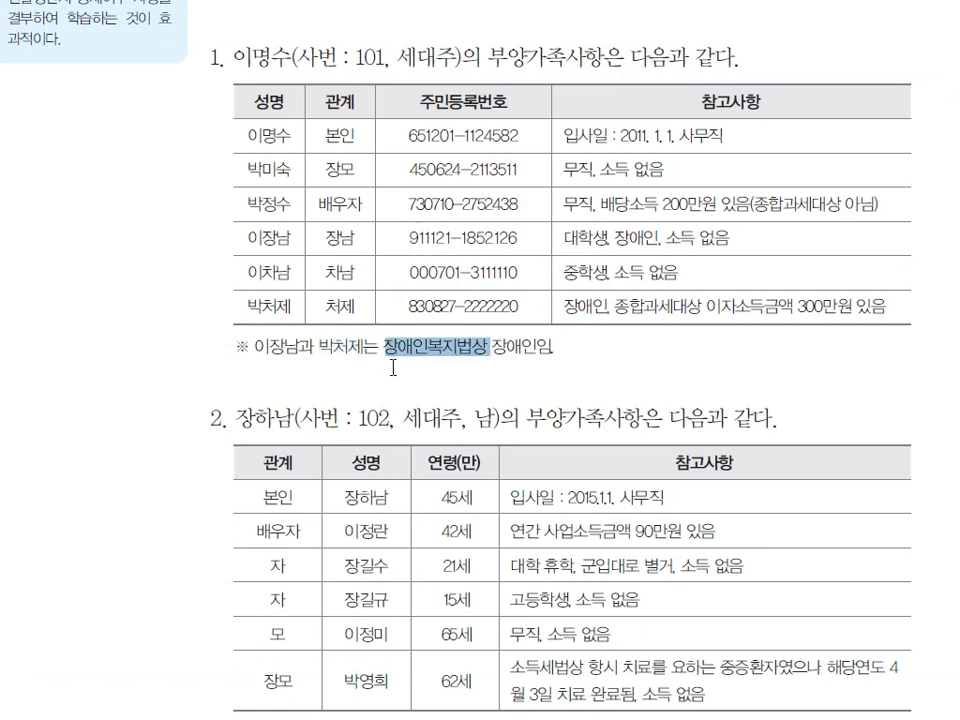
click(313, 370)
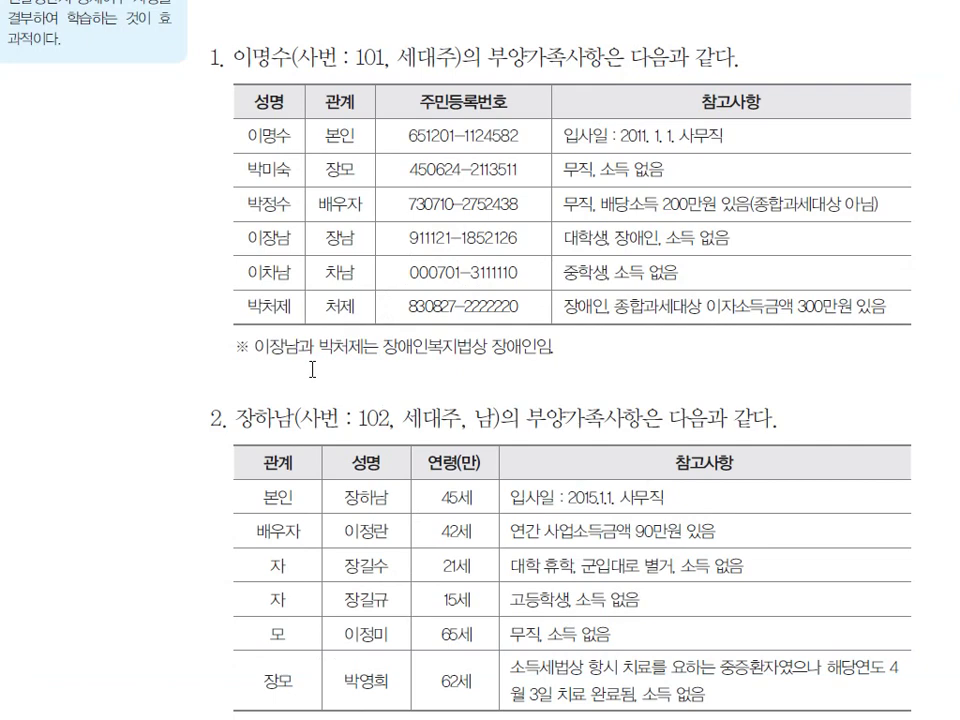
double_click(440, 347)
scroll(453, 376, up, 8)
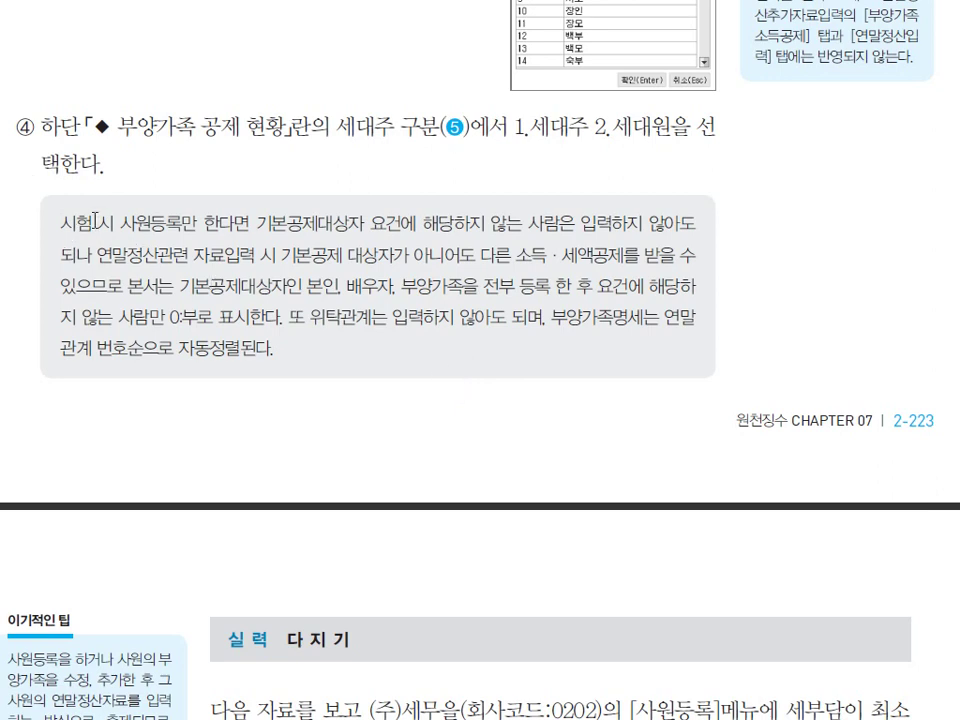
drag(54, 209, 68, 208)
key(Escape)
Scroll to employee 102's six-person dependants table, noting the interest income amount remark.
scroll(178, 212, down, 6)
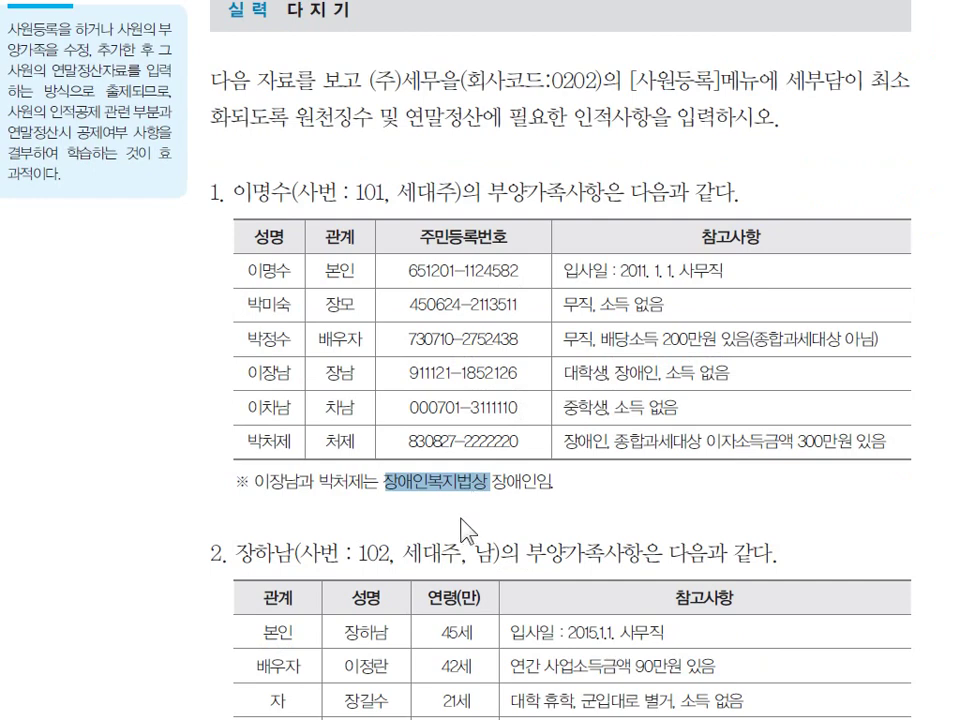
scroll(350, 390, down, 2)
key(alt+Tab)
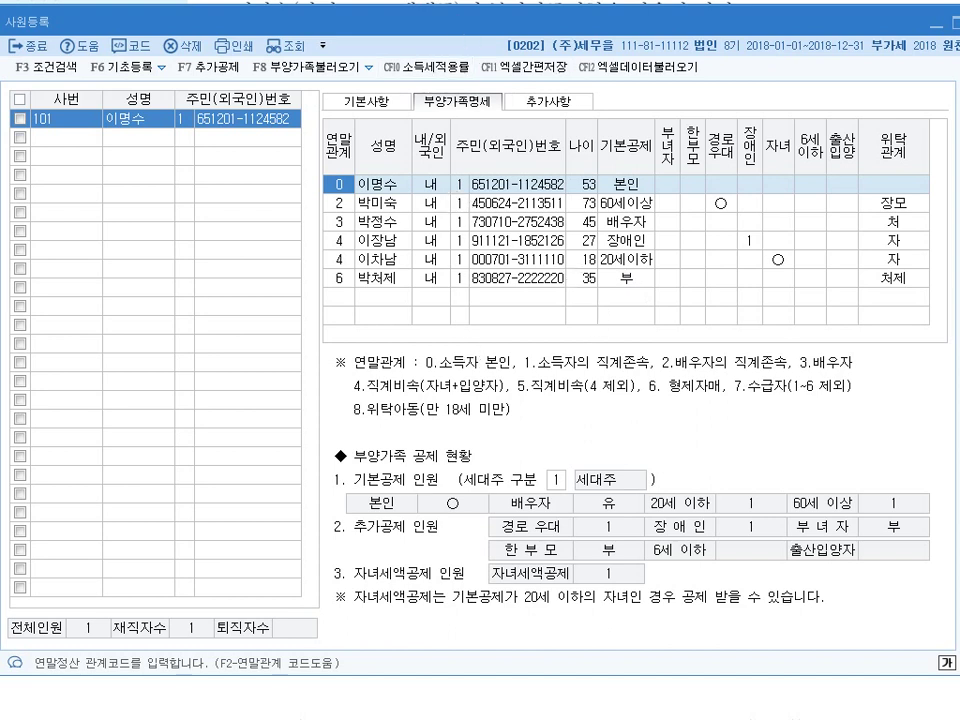
key(alt+Tab)
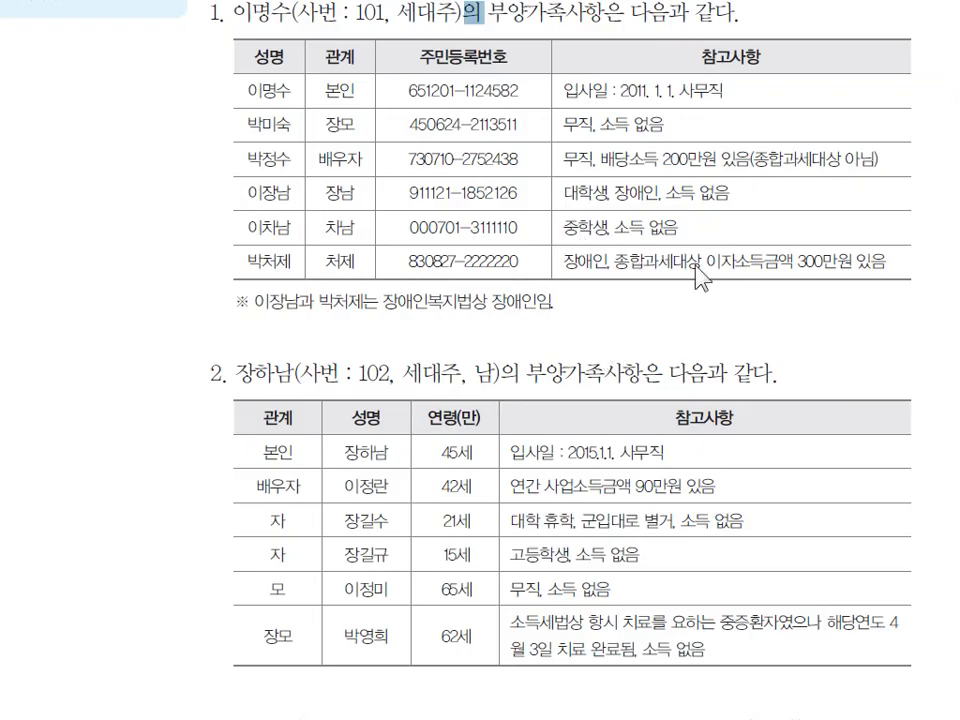
drag(708, 262, 796, 262)
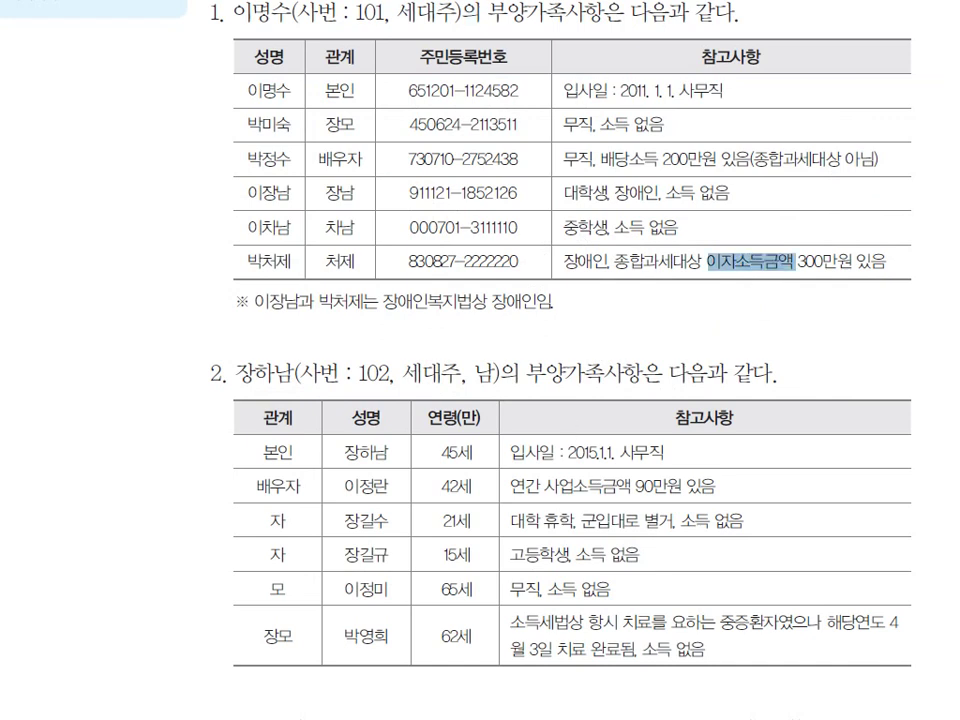
key(alt+Tab)
click(768, 262)
scroll(575, 350, down, 3)
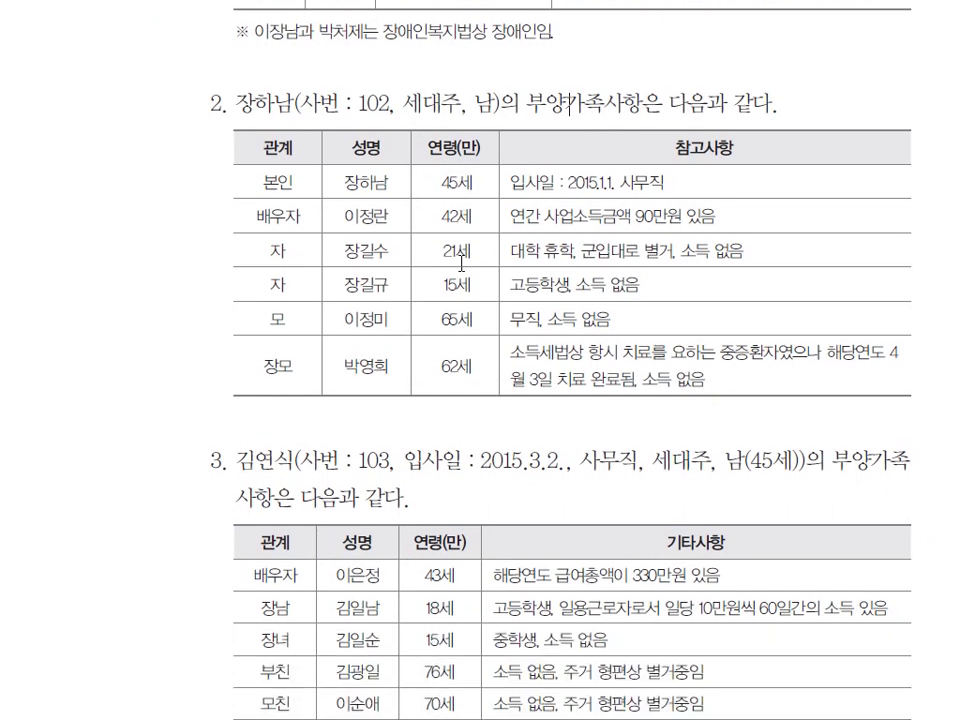
scroll(461, 258, down, 1)
scroll(370, 150, down, 1)
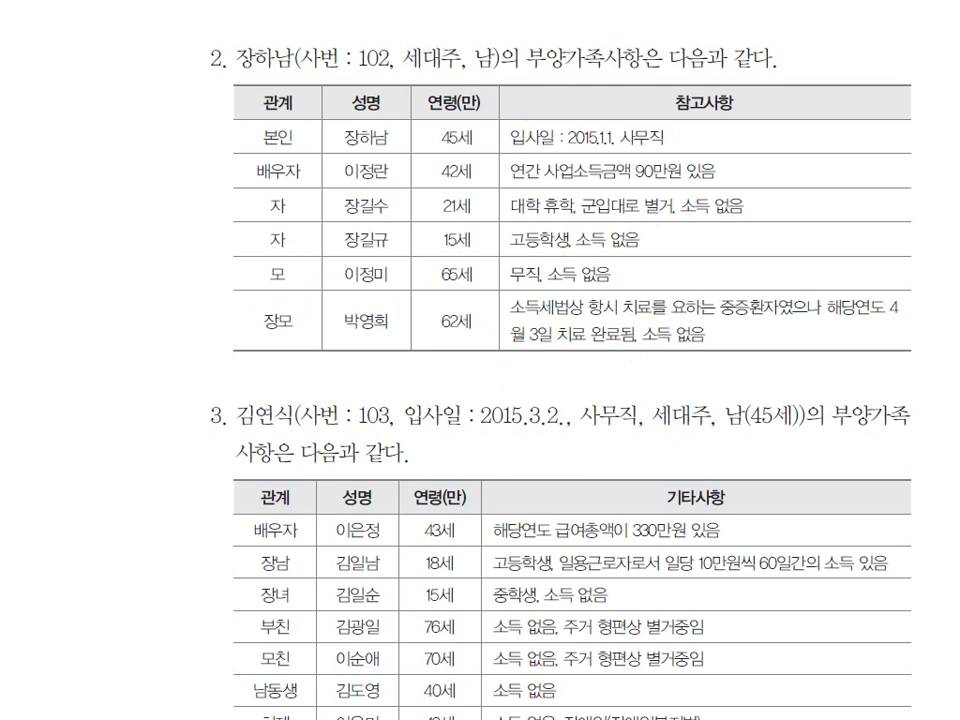
Add a new employee with 사번 102, the employee's name and resident-number ID type.
key(alt+Tab)
click(86, 140)
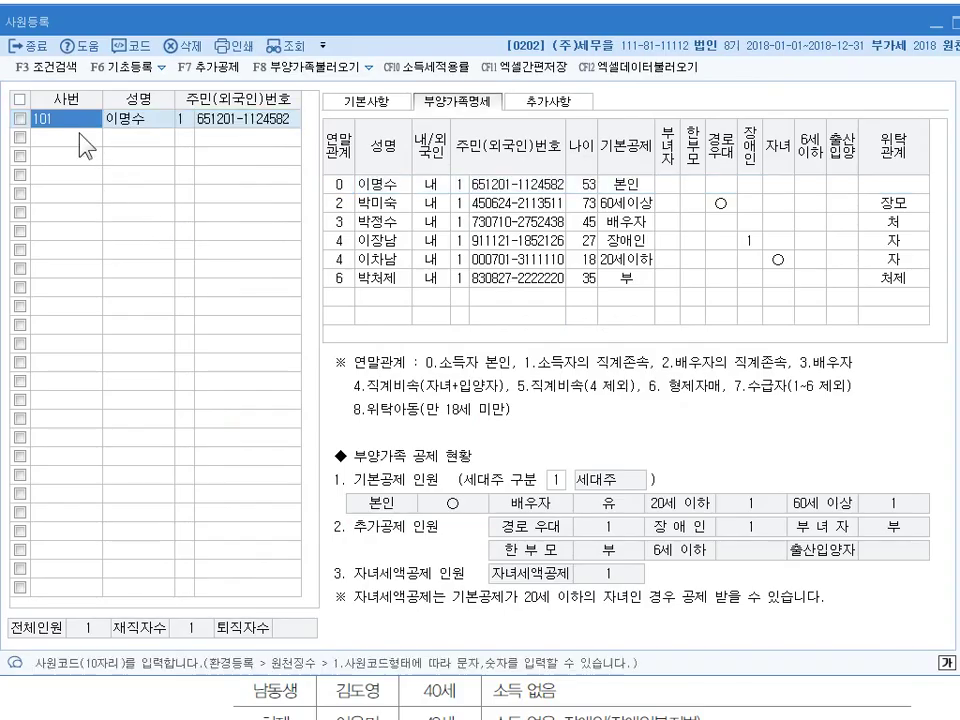
text(102)
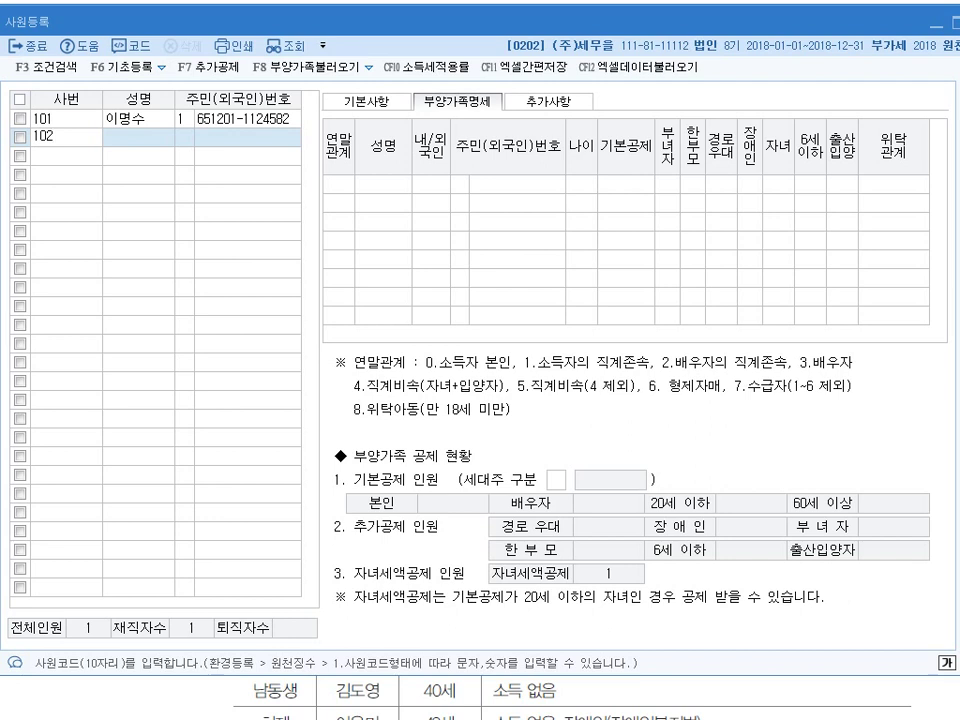
key(Return)
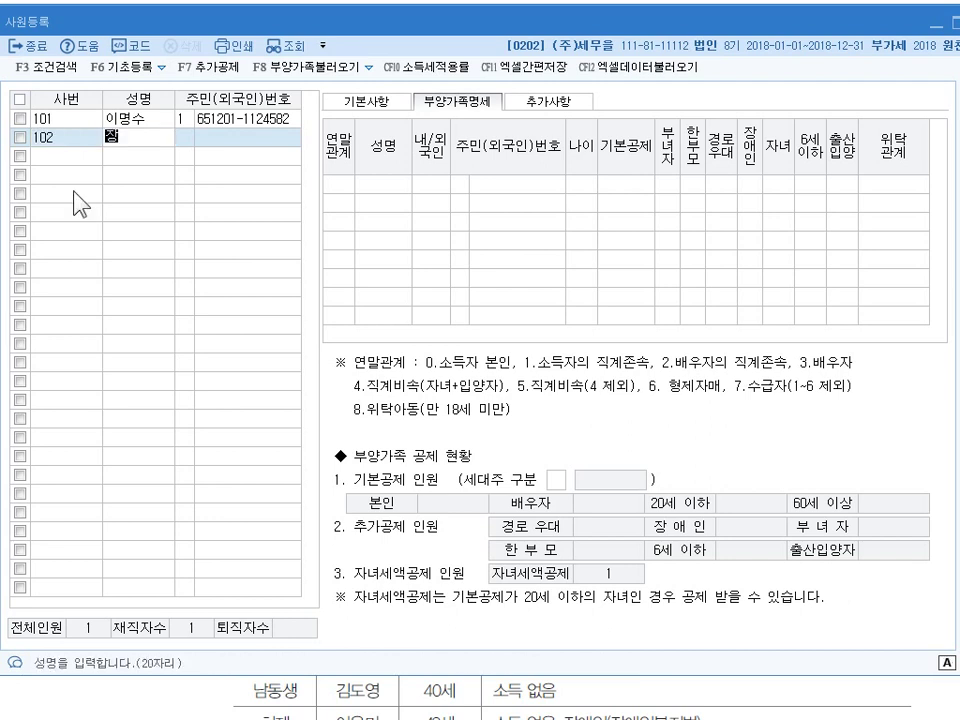
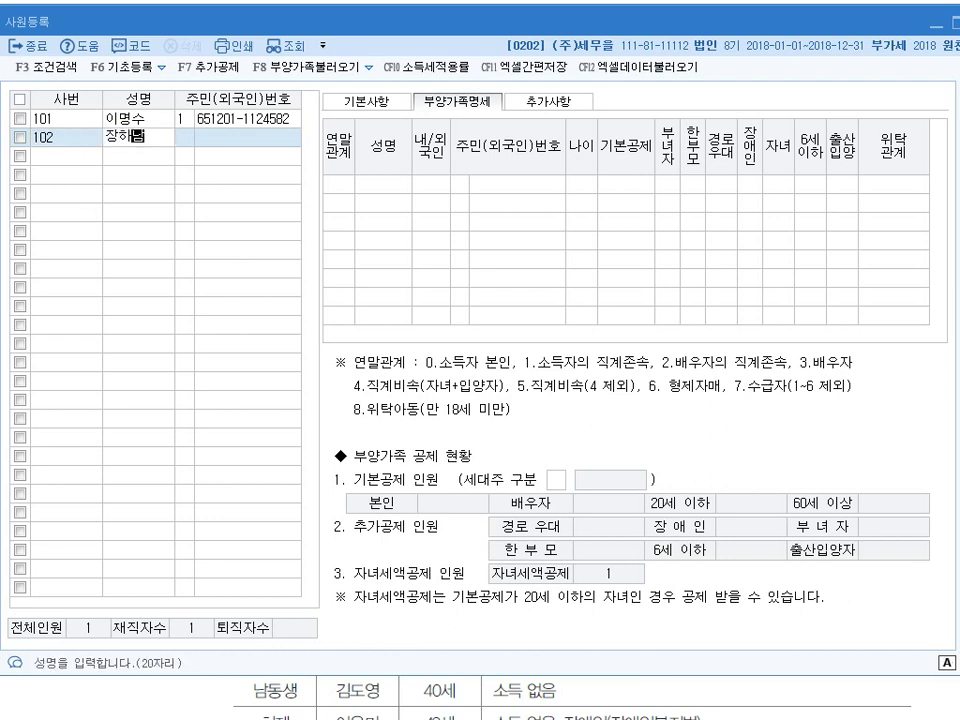
key(Return)
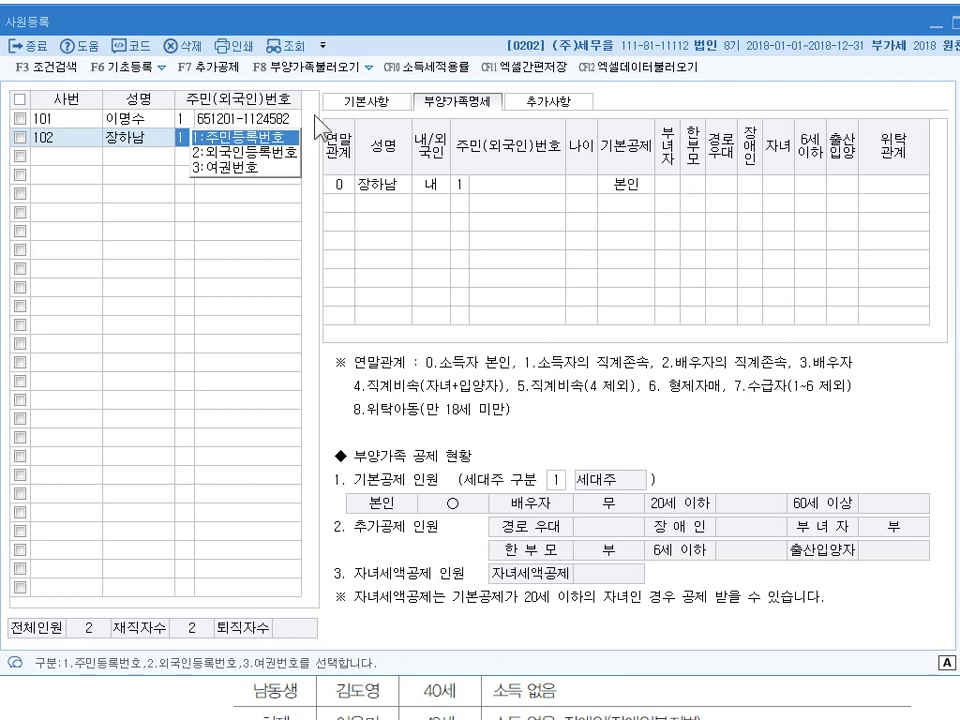
key(Return)
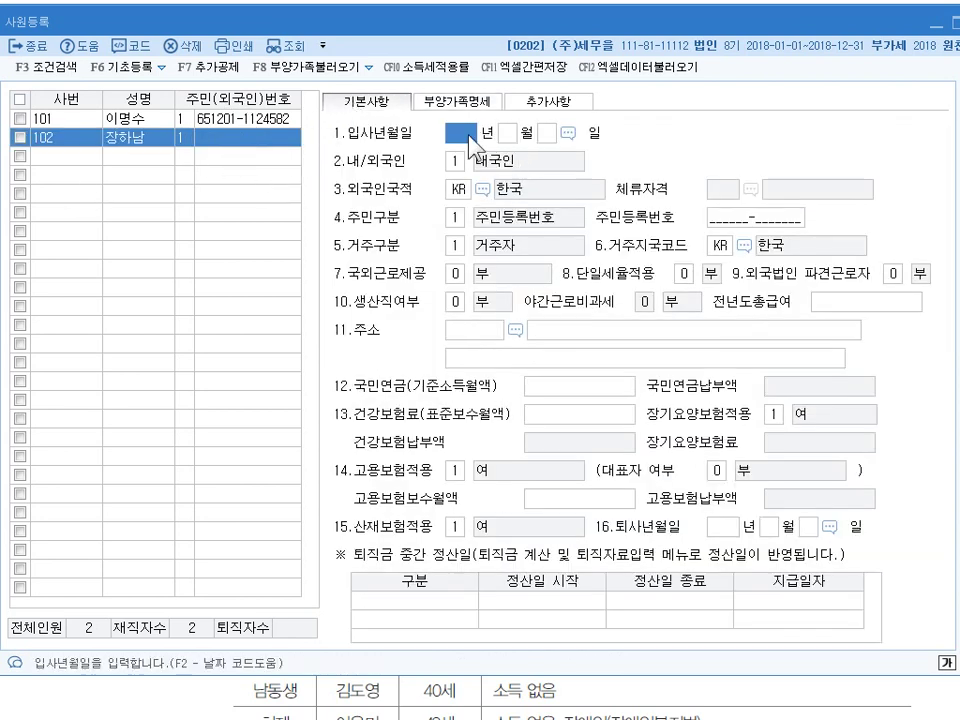
Set hire date 2015-01-01 and 내/외국인 1 (Korean), then show the dependants list.
text(2015 년 )
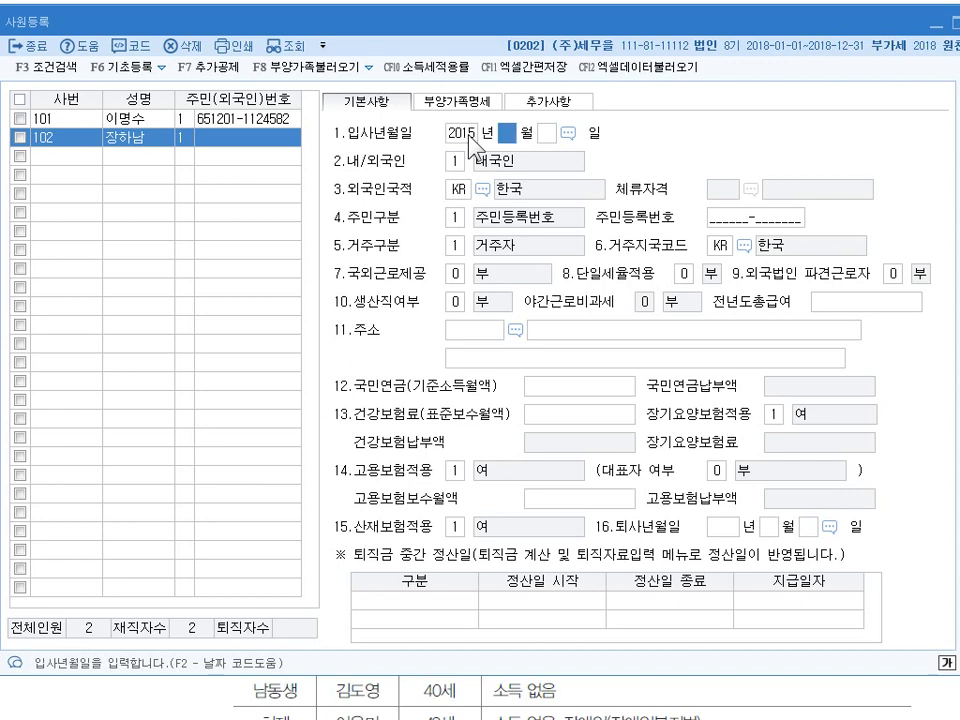
text(1)
key(Return)
text(1)
key(Return)
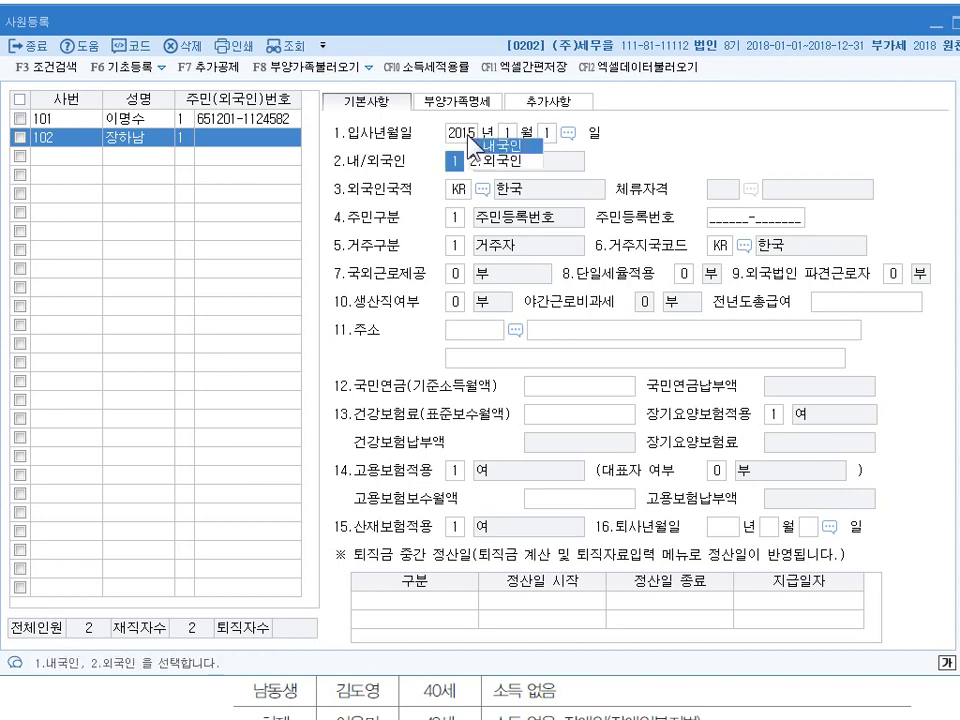
click(469, 139)
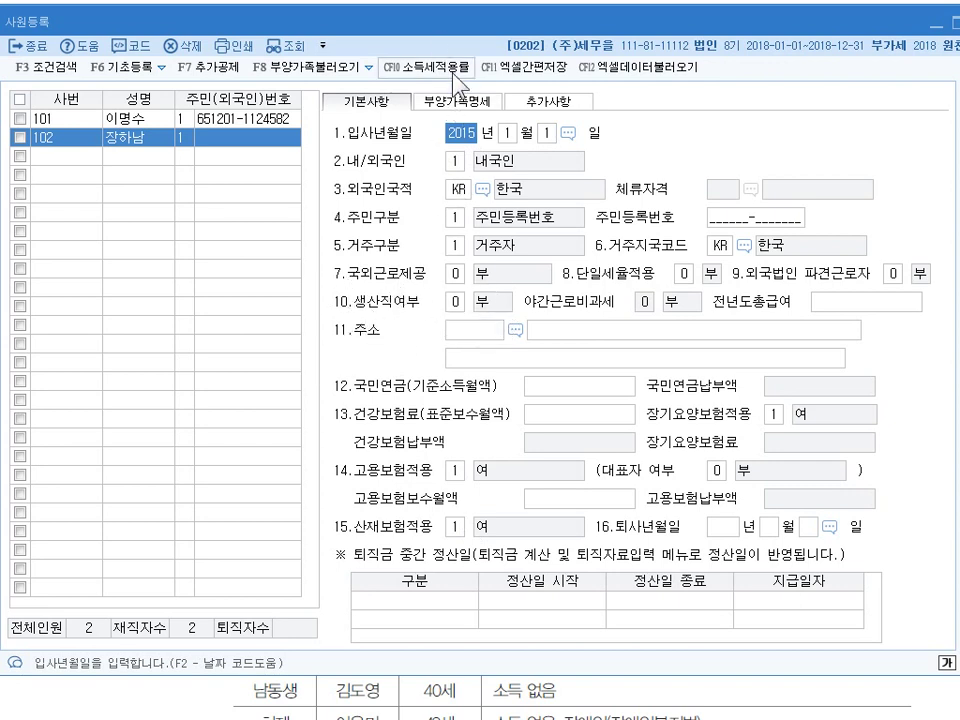
click(445, 101)
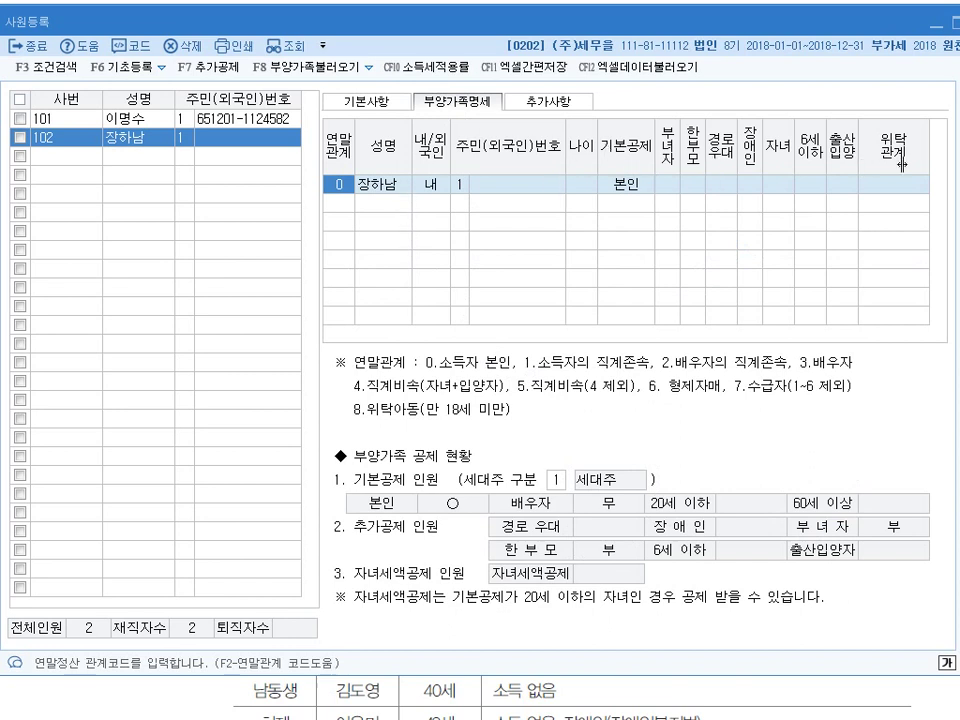
Start a spouse row with relation code 3, her name and 내국인 residency.
click(343, 202)
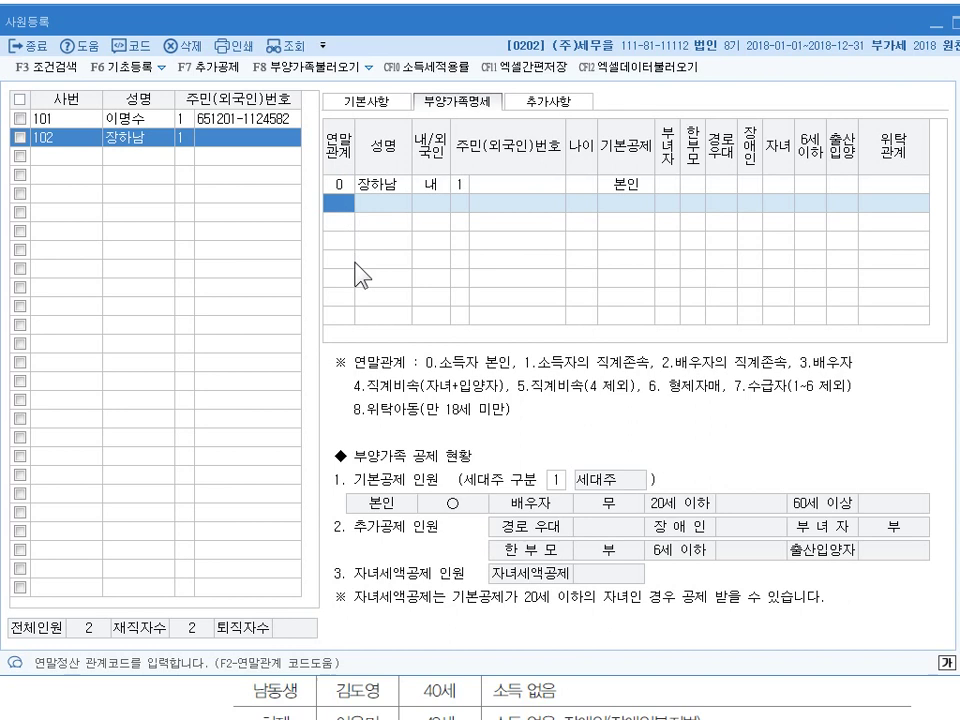
text(3)
key(Return)
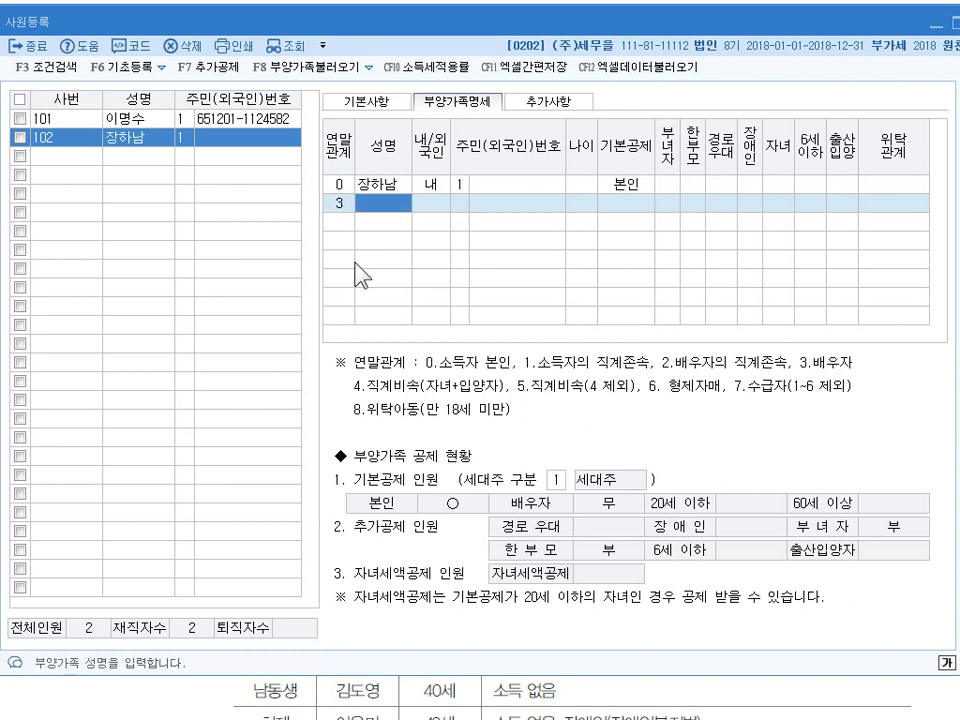
text(임예)
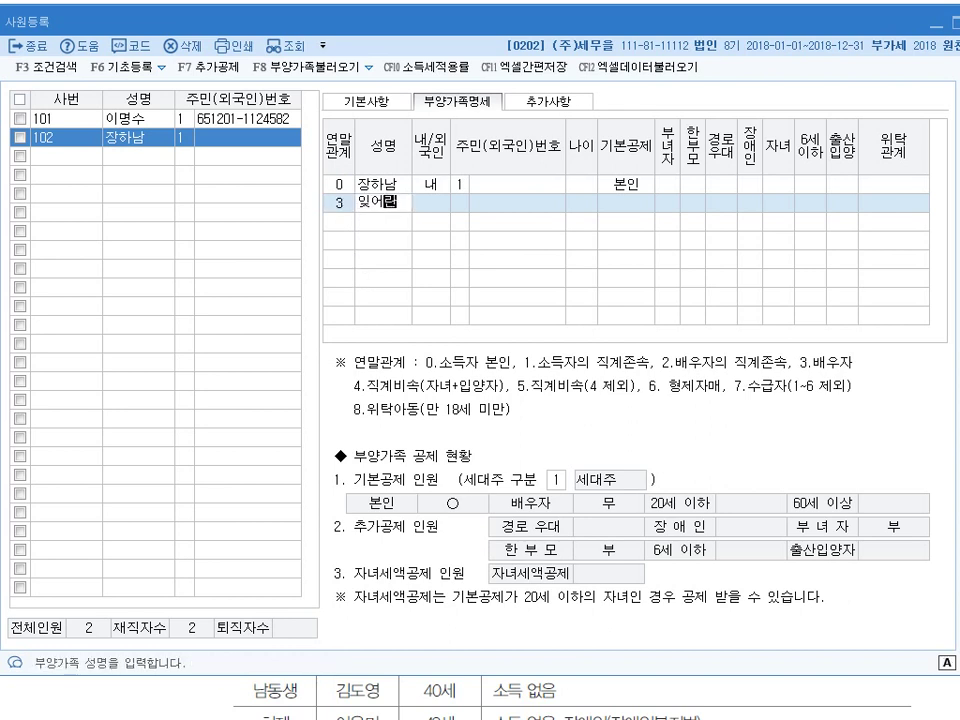
key(BackSpace)
key(BackSpace)
key(Return)
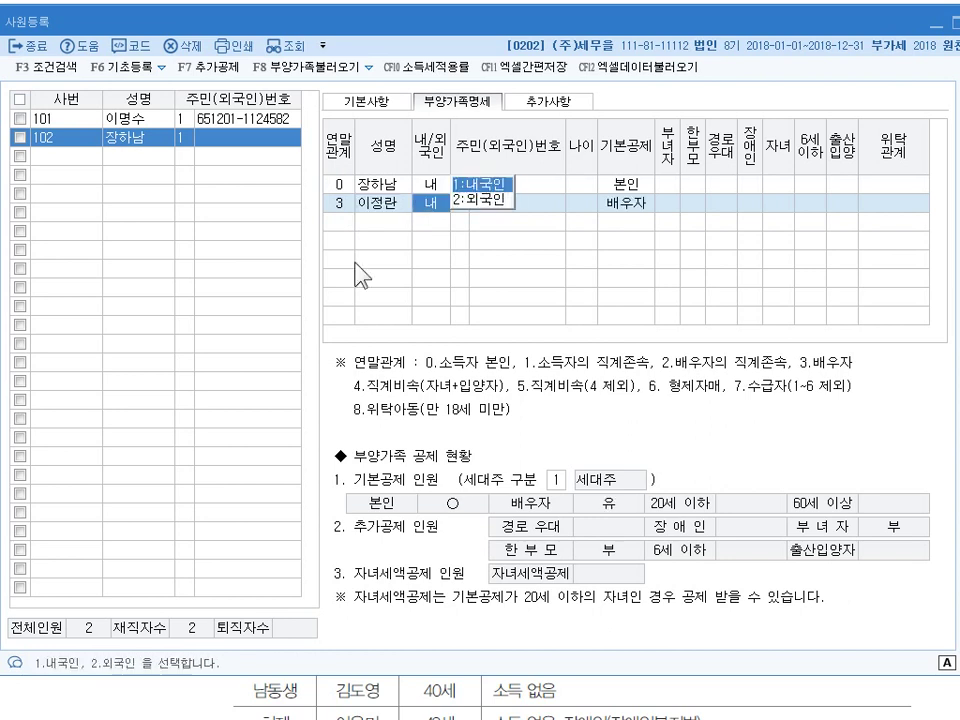
key(Return)
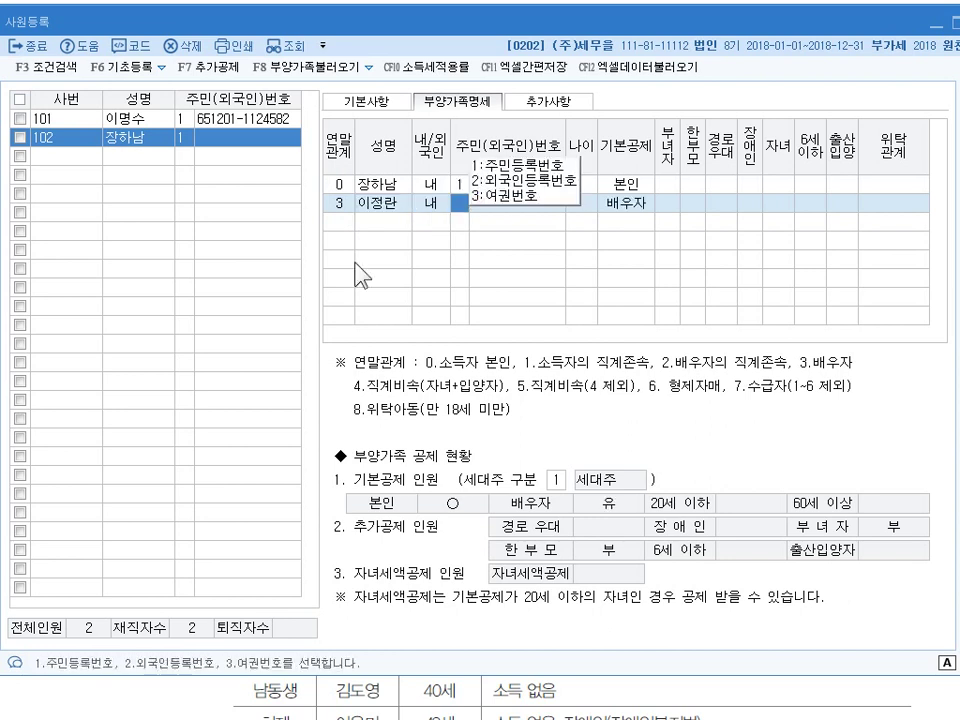
key(Return)
key(Return)
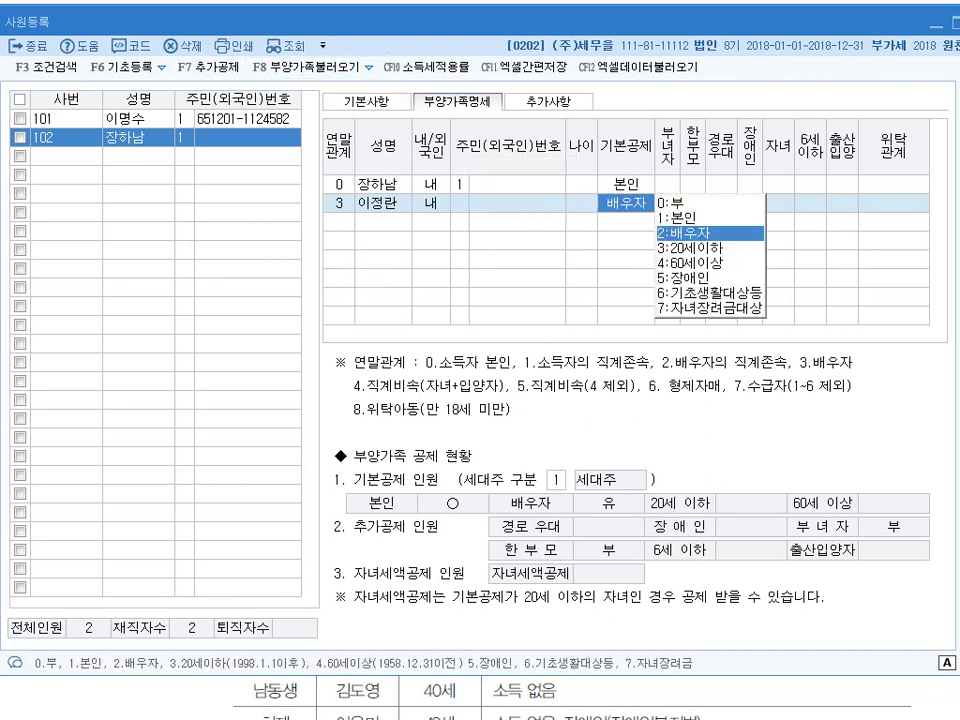
After checking the textbook, set her 기본공제 to 배우자 and 위탁관계 to 처.
click(393, 2)
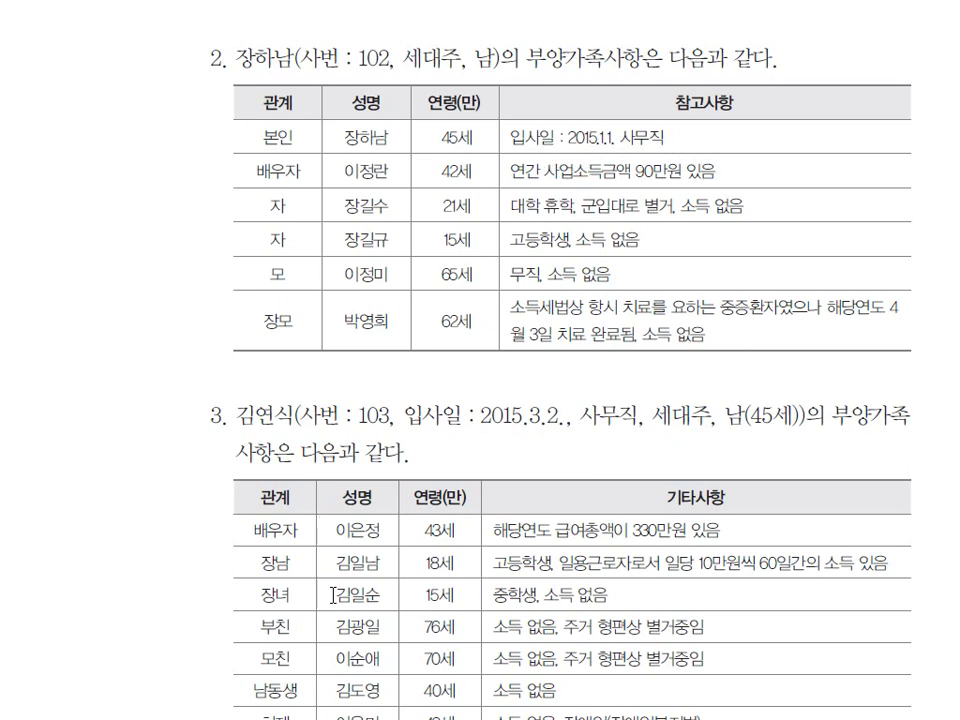
key(alt+Tab)
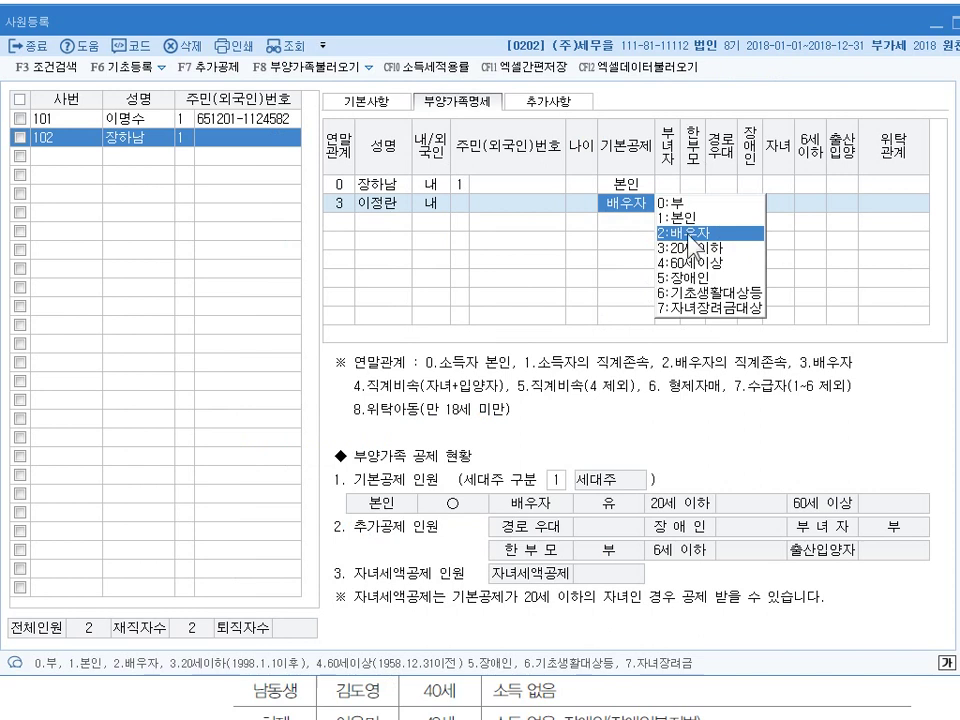
click(690, 234)
click(912, 213)
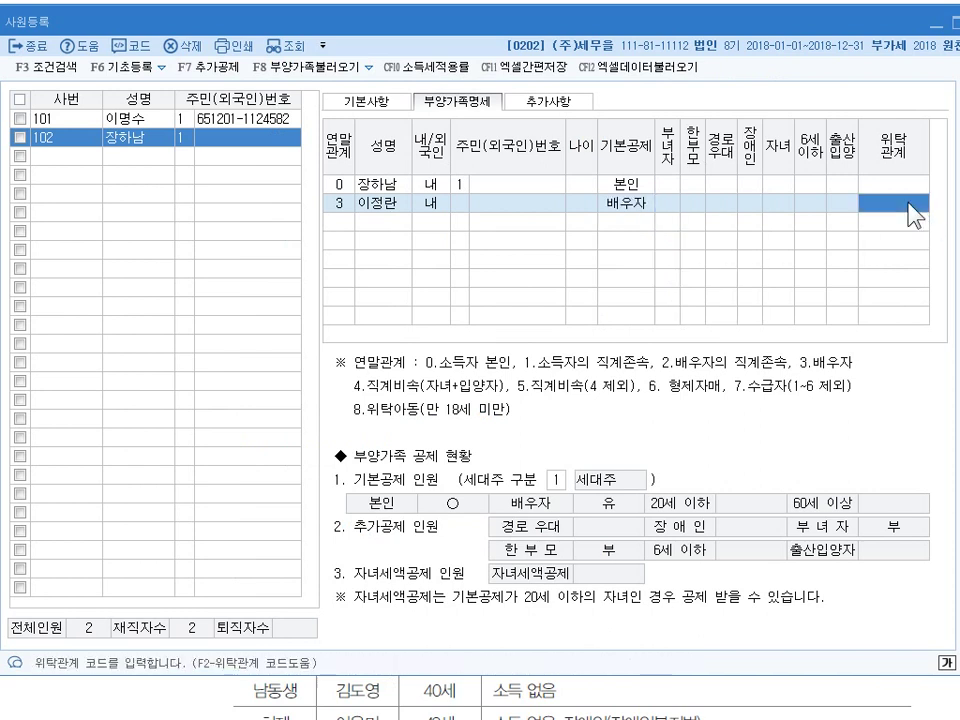
text(처)
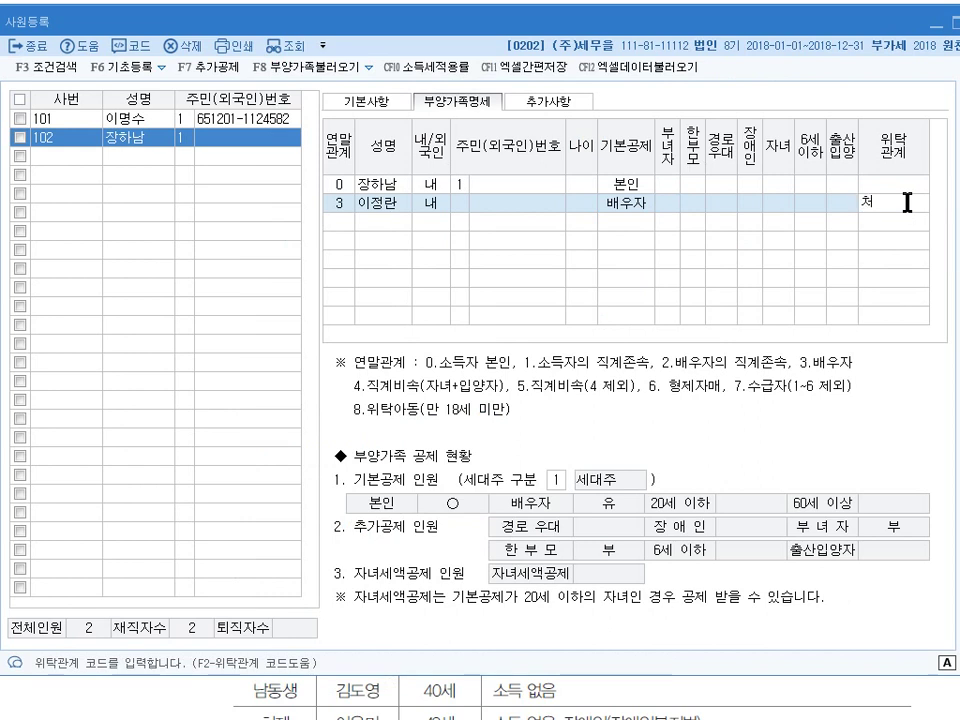
key(Return)
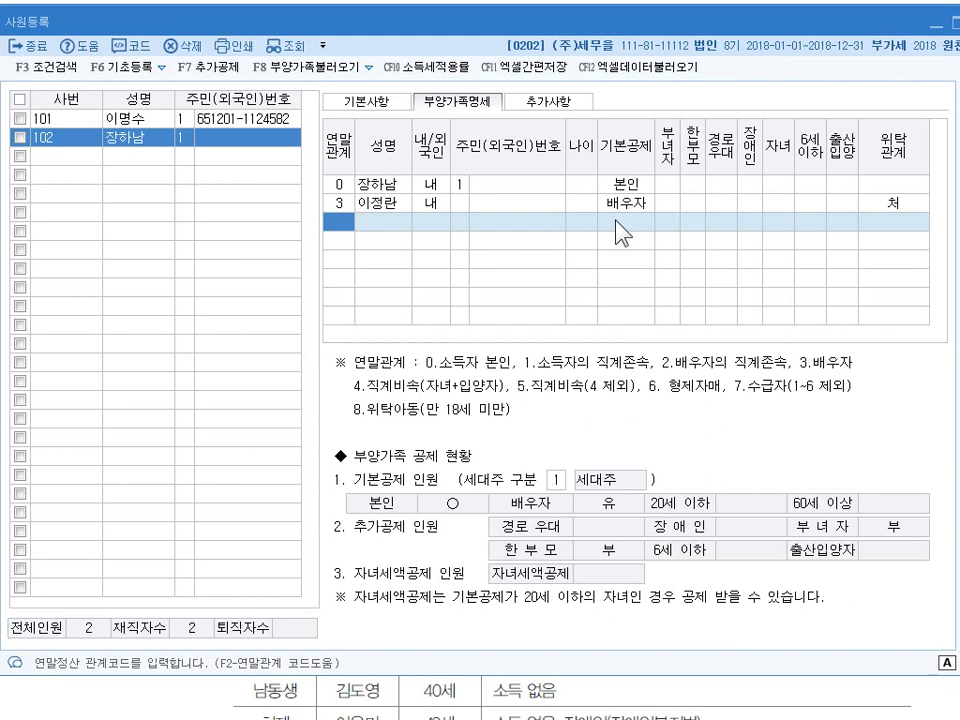
Add the elder son with relation code 4, his name and 내국인 residency.
text(4)
key(Return)
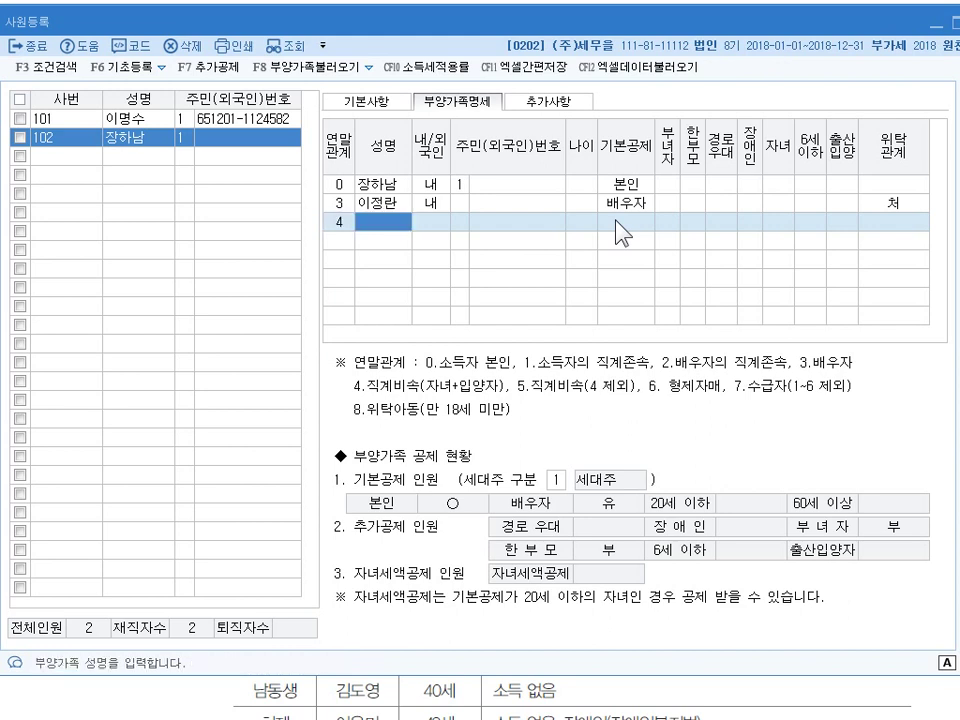
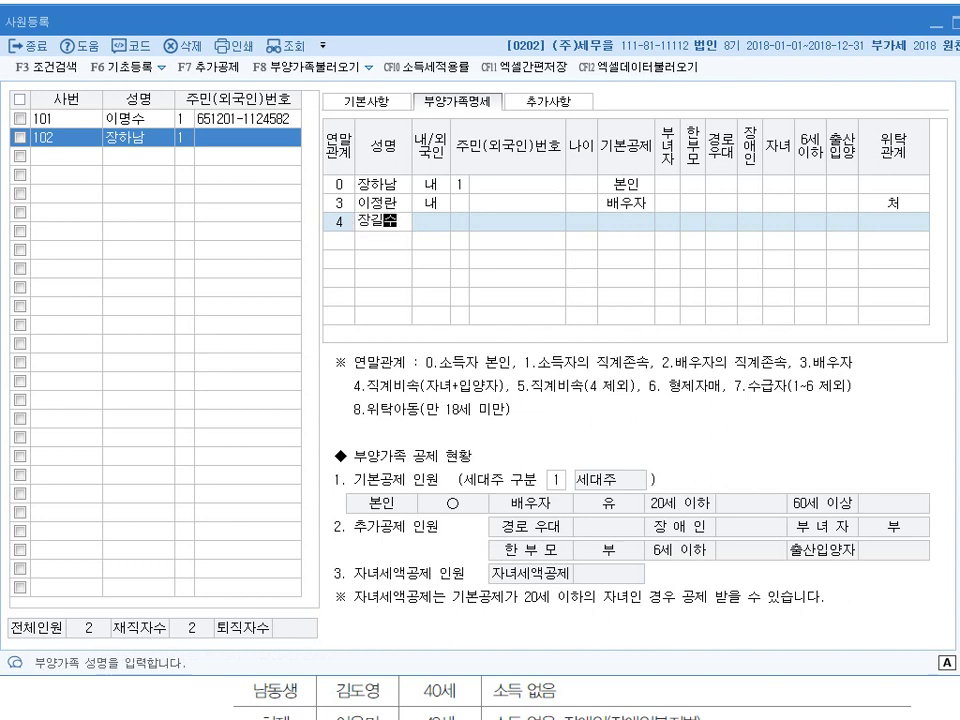
key(Return)
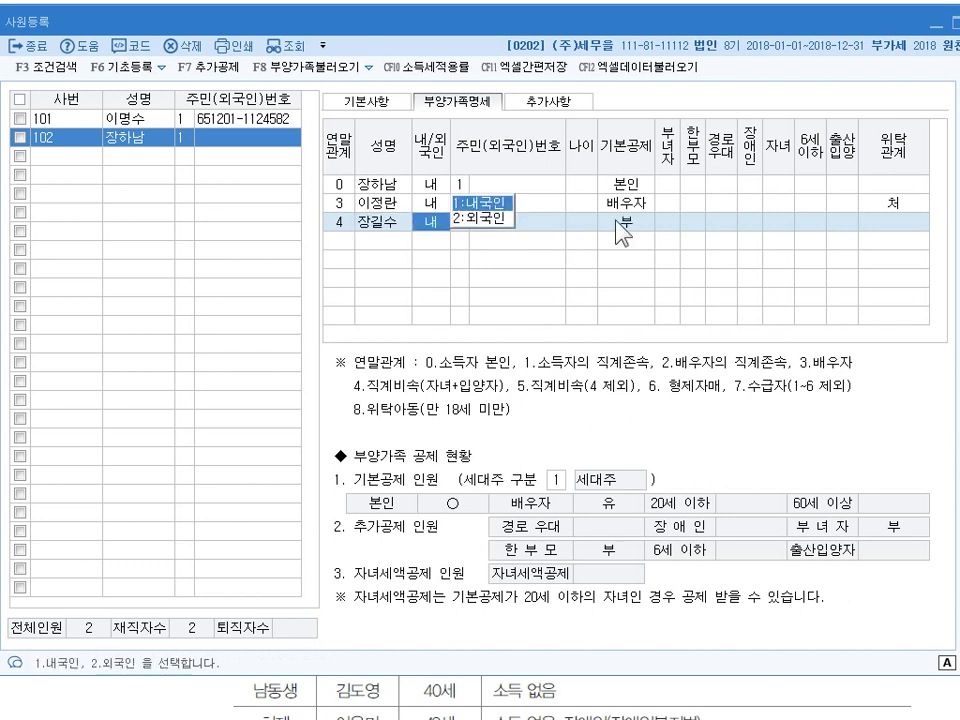
key(Return)
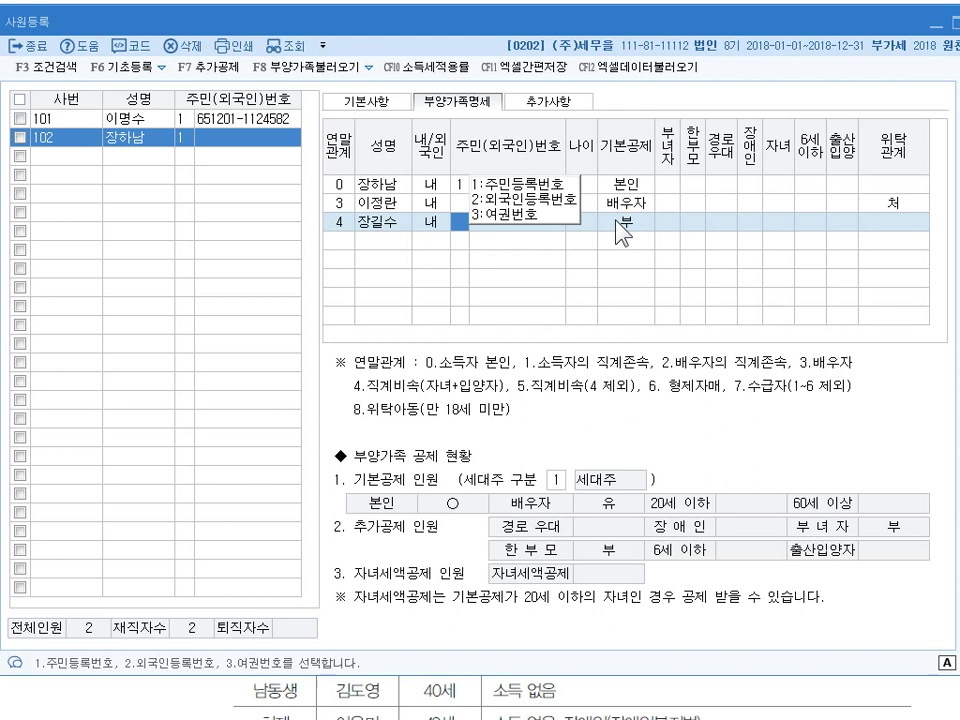
click(617, 224)
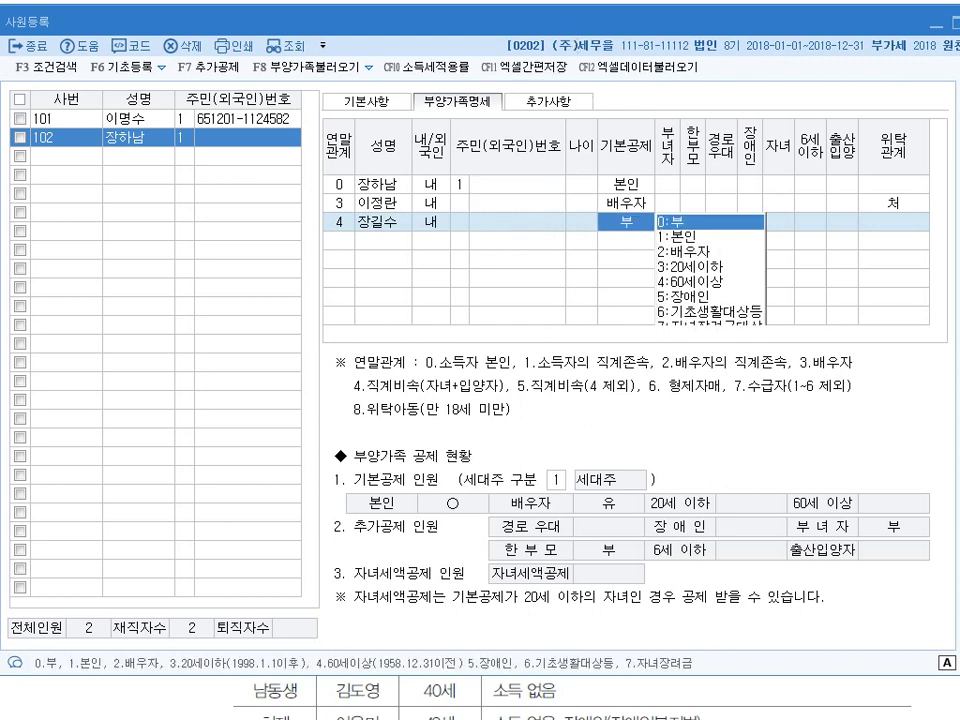
Set his 기본공제 to 0:부 and 위탁관계 to 자, then begin another code-4 row.
key(alt+Tab)
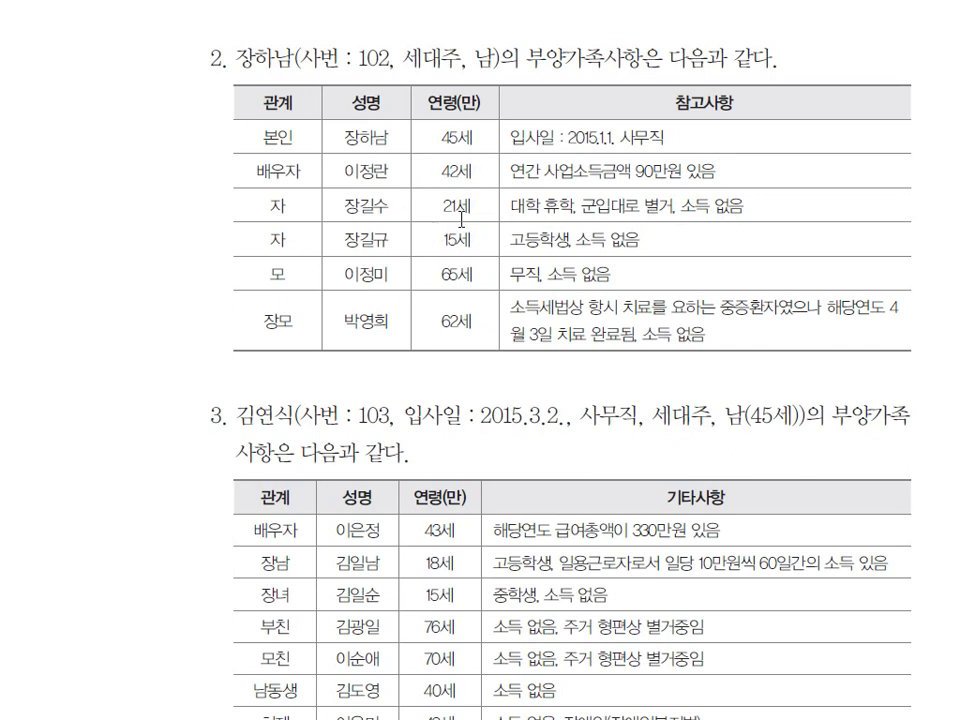
key(alt+Tab)
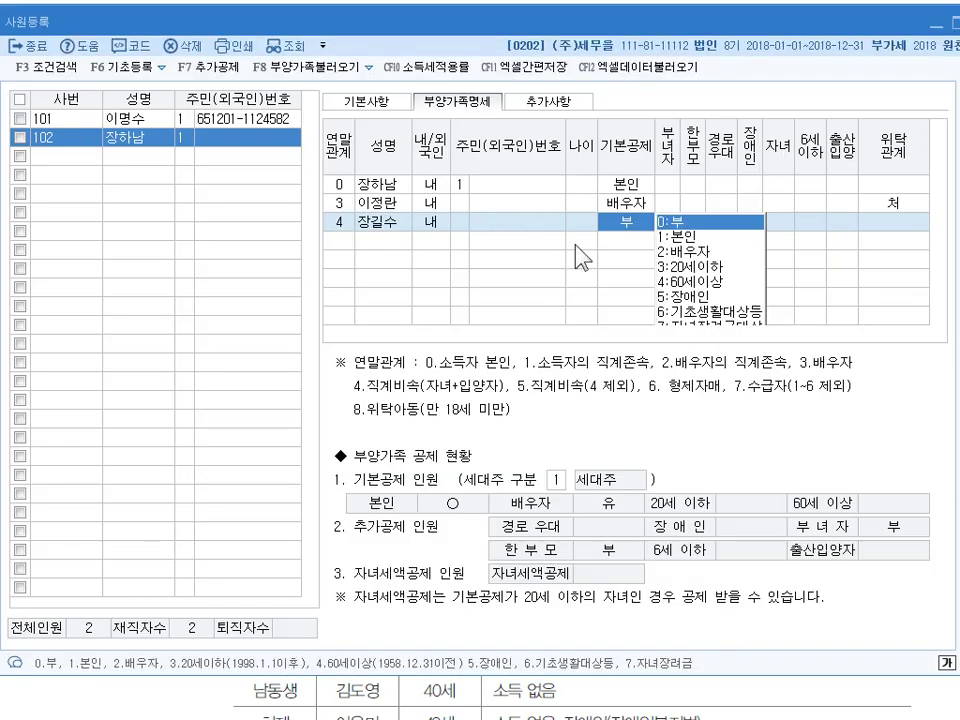
click(652, 224)
text(자)
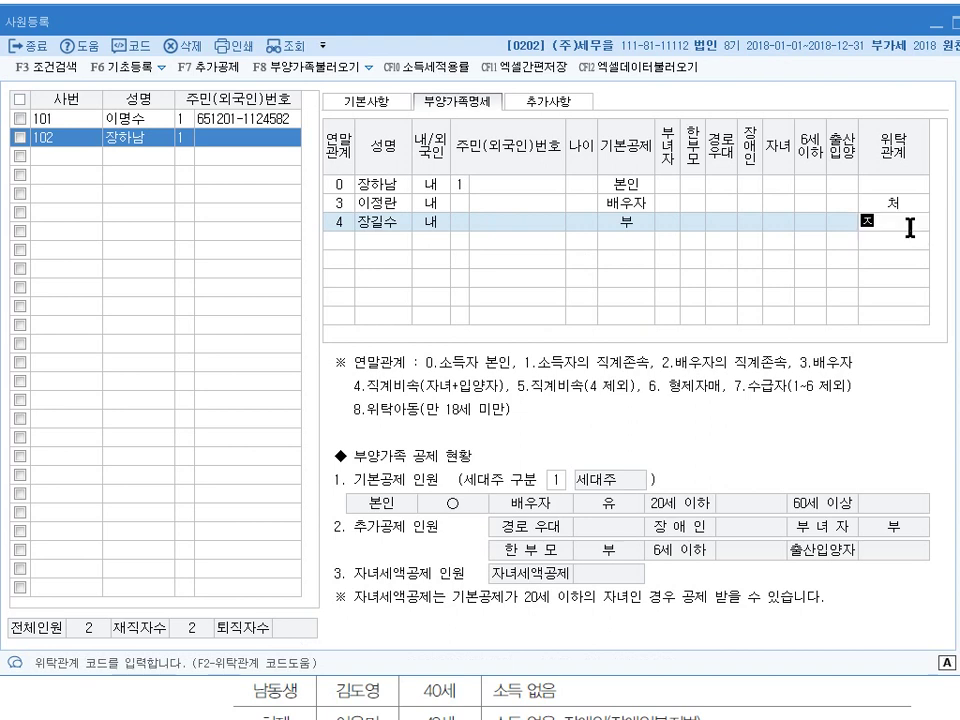
key(Return)
text(4)
key(Return)
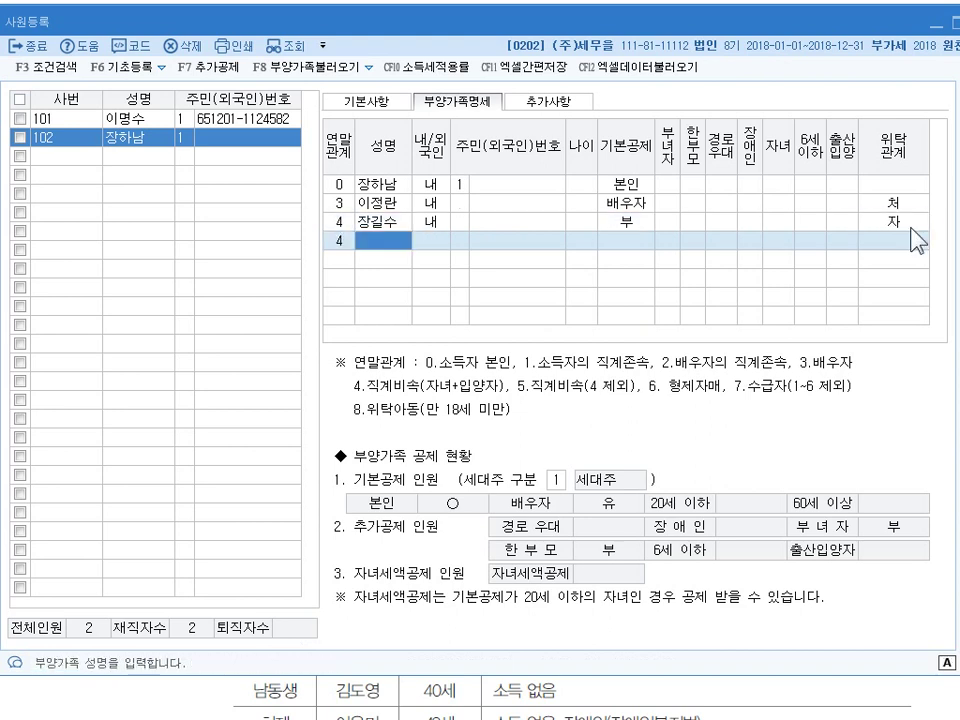
Enter the younger son's name with 3:20세이하 deduction and 위탁관계 자.
key(Return)
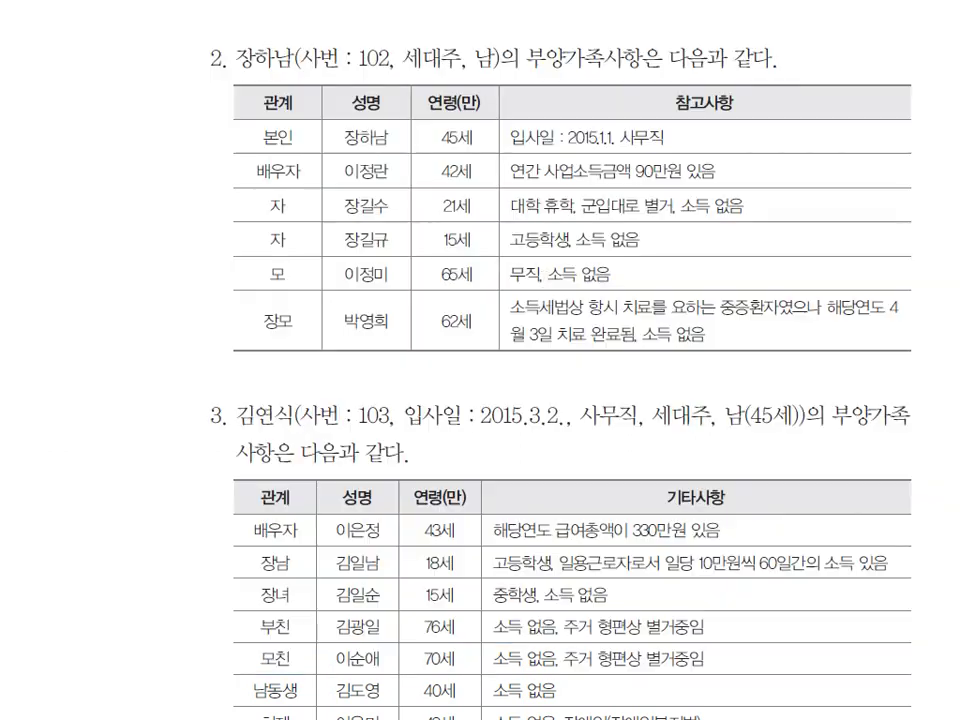
key(alt+Tab)
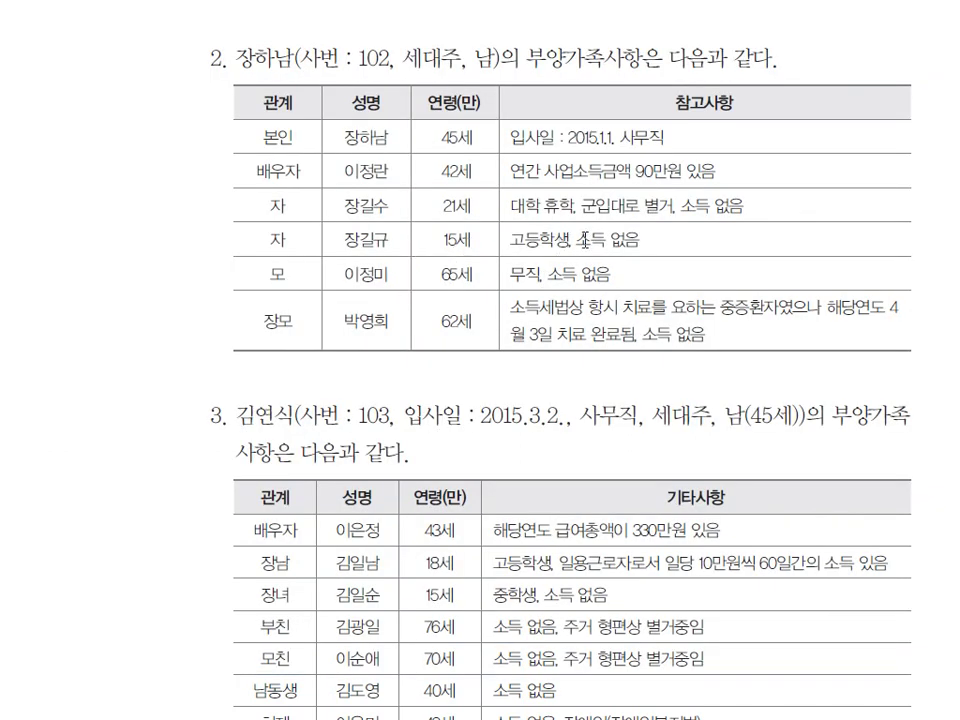
key(alt+Tab)
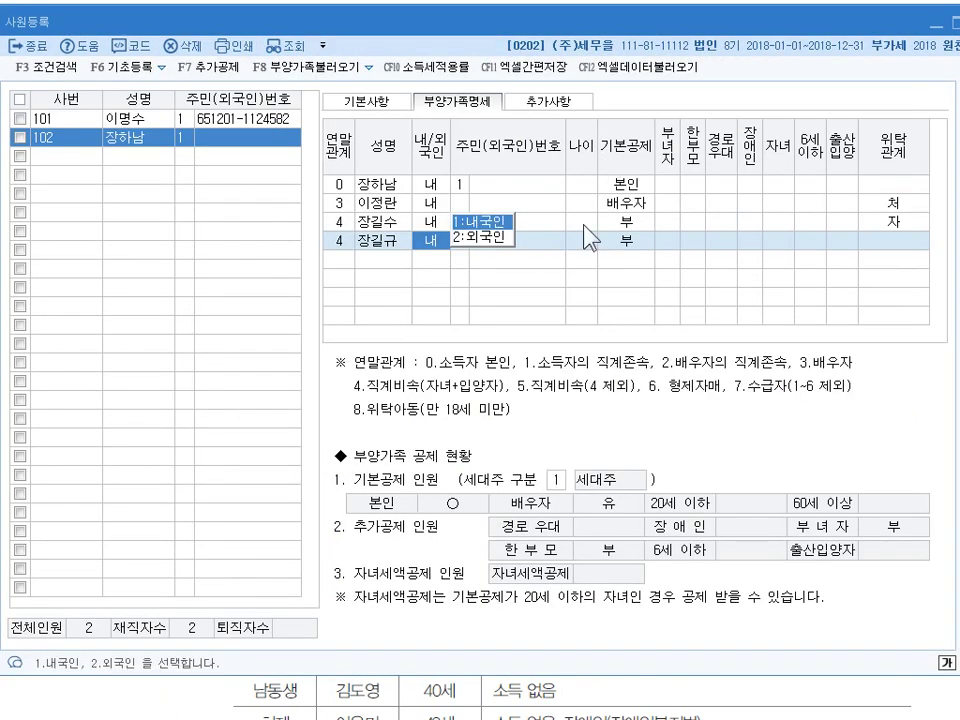
key(Return)
key(3)
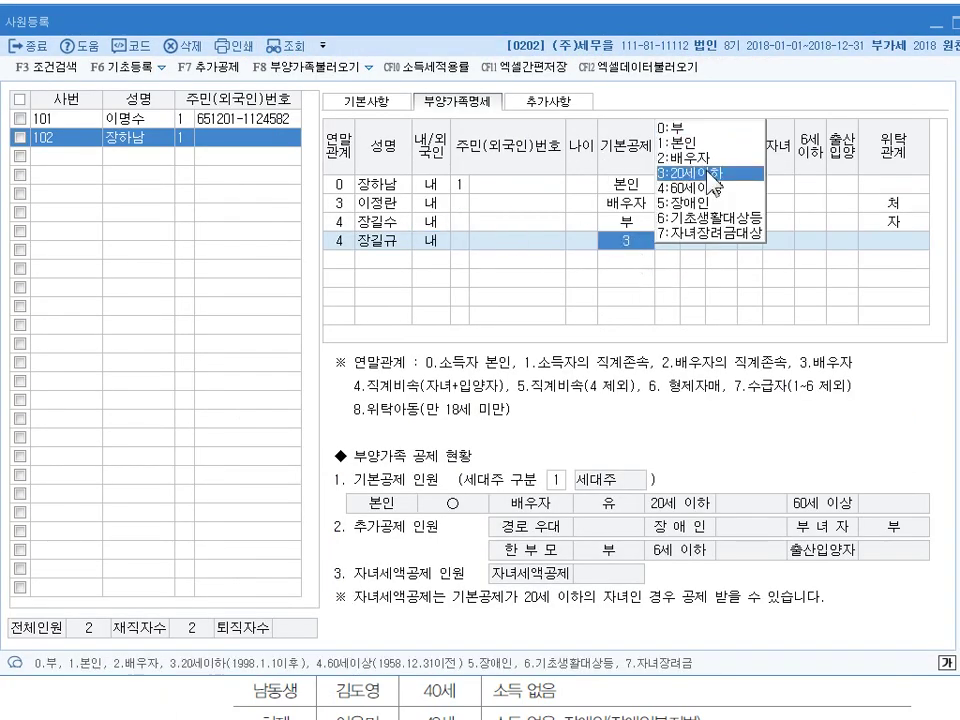
key(Return)
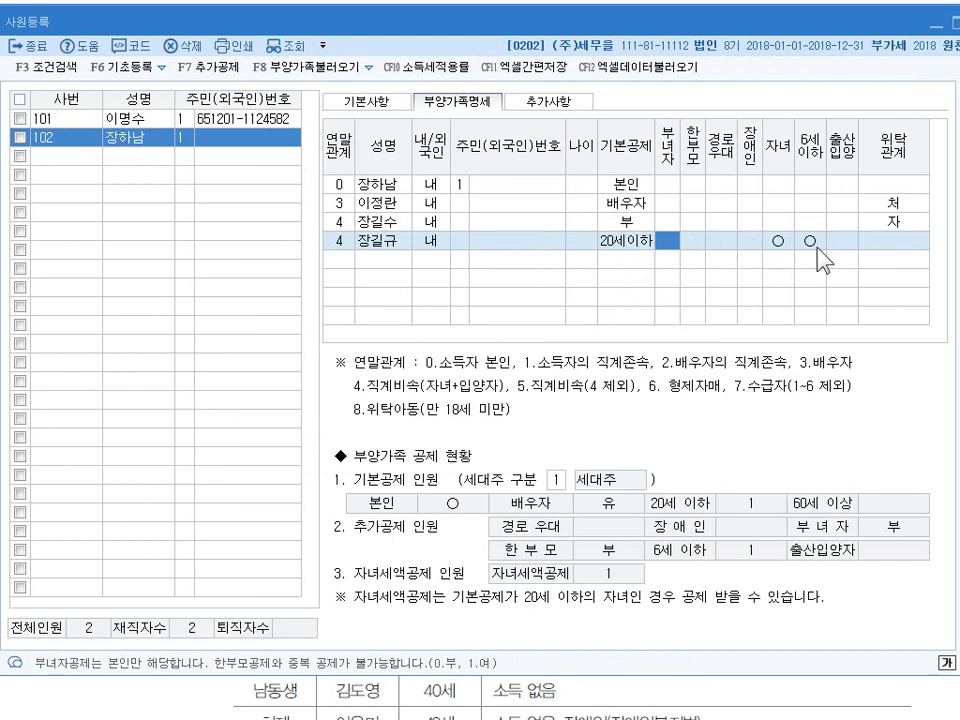
click(899, 246)
text(자)
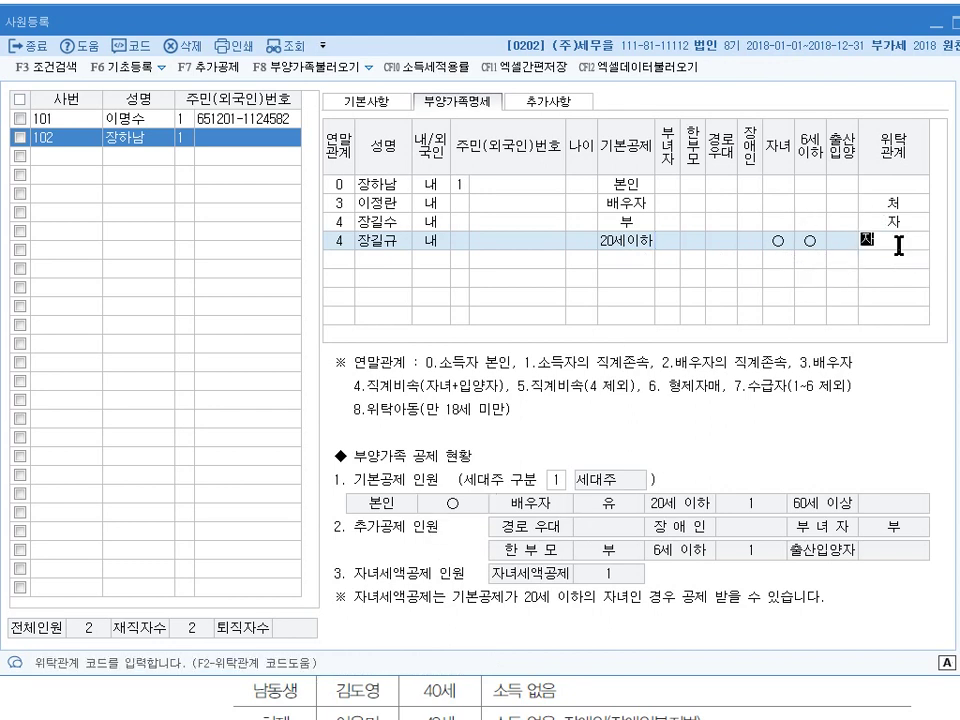
key(Return)
Set the 15-year-old's 6세이하 to 0:부 and start a fifth dependant row.
key(Up)
key(Return)
key(Return)
key(Return)
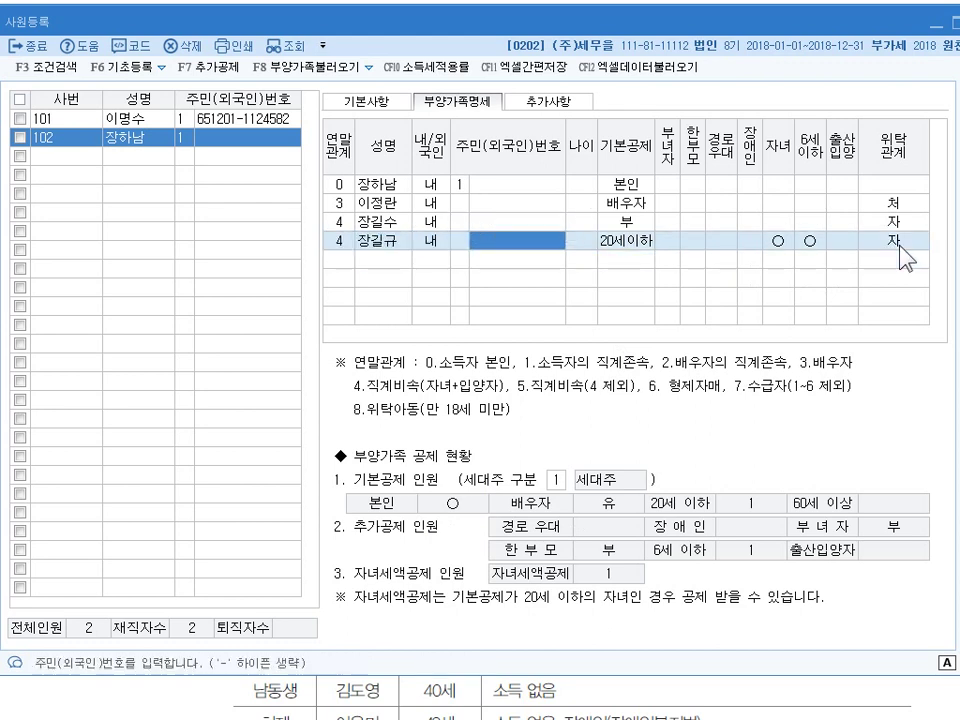
key(Return)
key(Return)
key(Return)
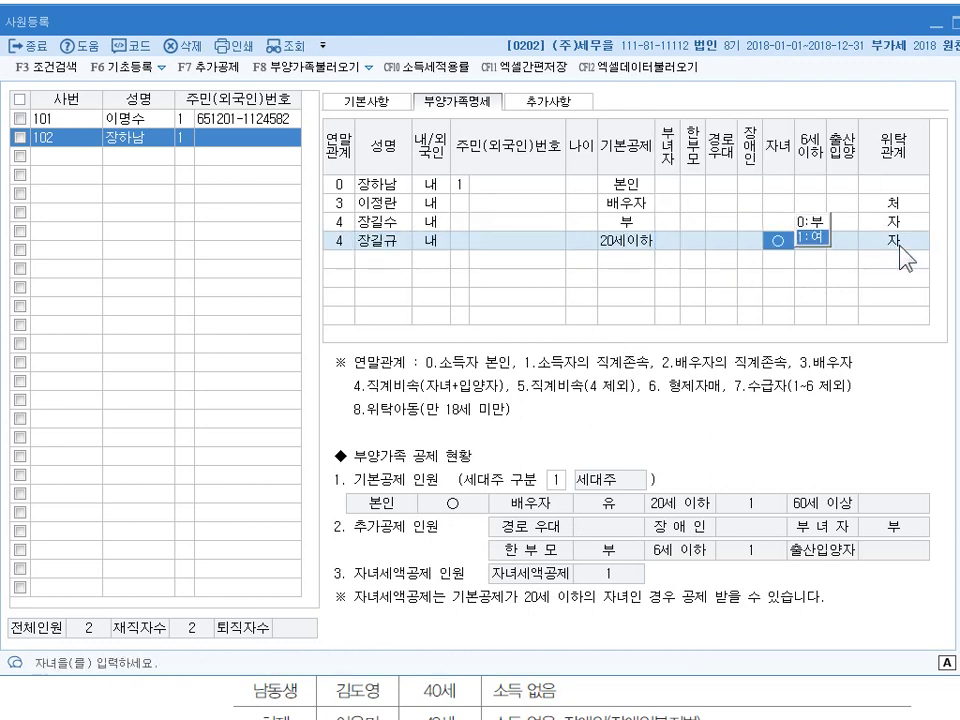
key(Return)
key(Return)
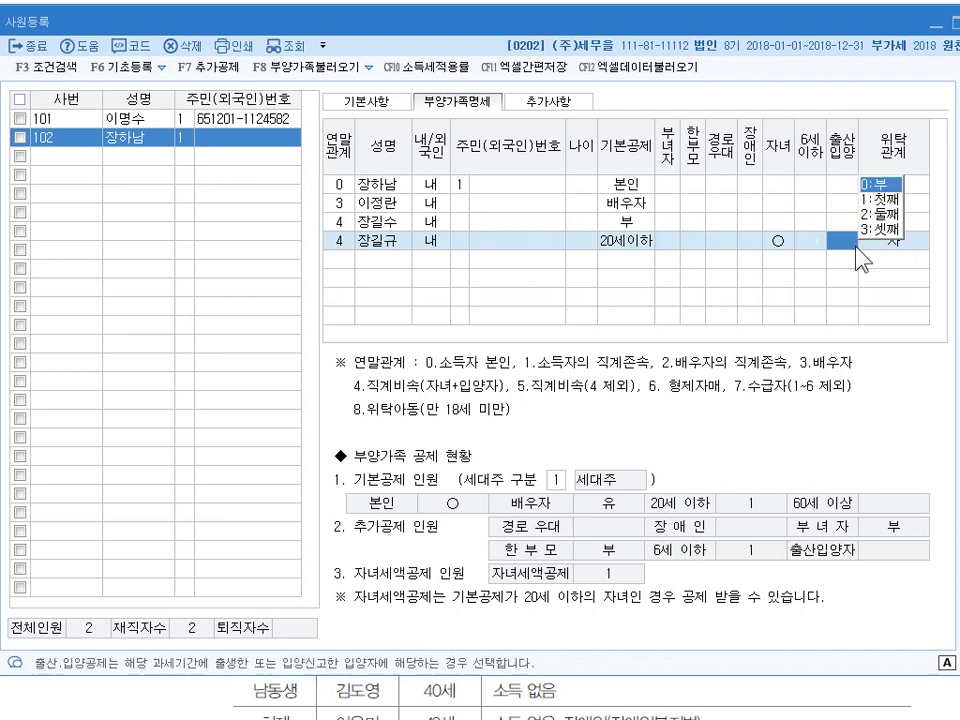
click(908, 247)
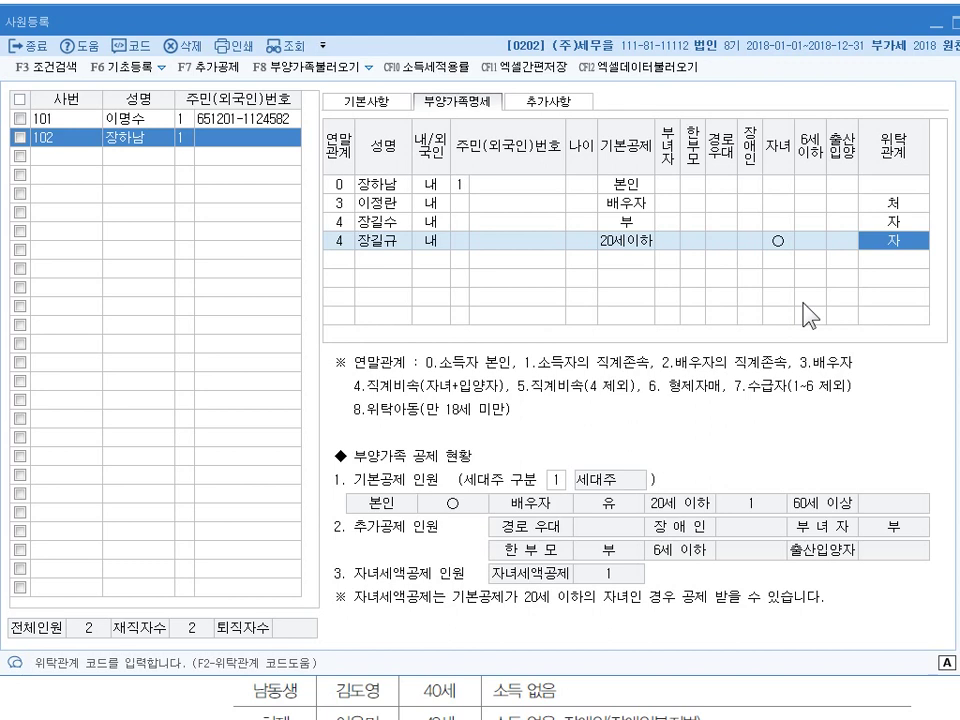
key(Return)
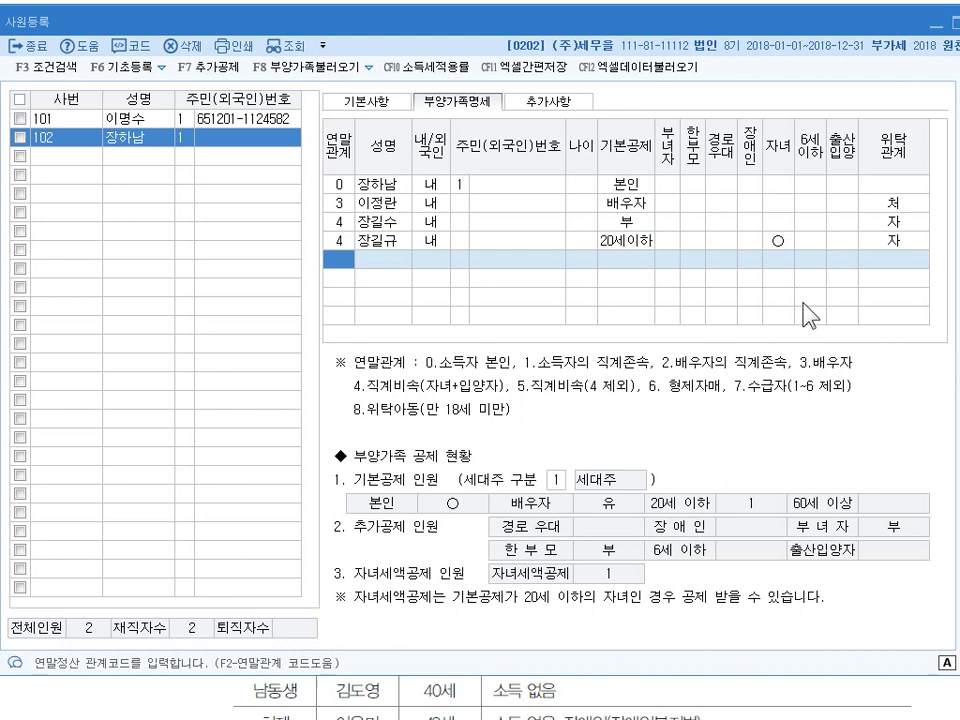
Enter the mother with relation code 1, her name, 4:60세이상 deduction and 위탁관계 모.
text(1)
key(Return)
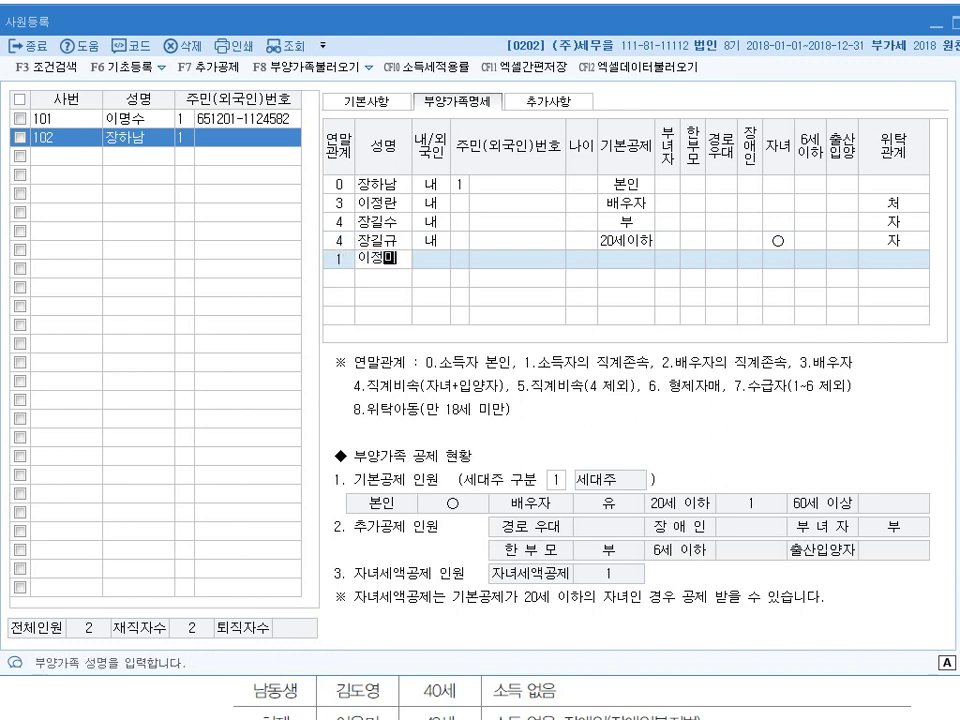
key(Return)
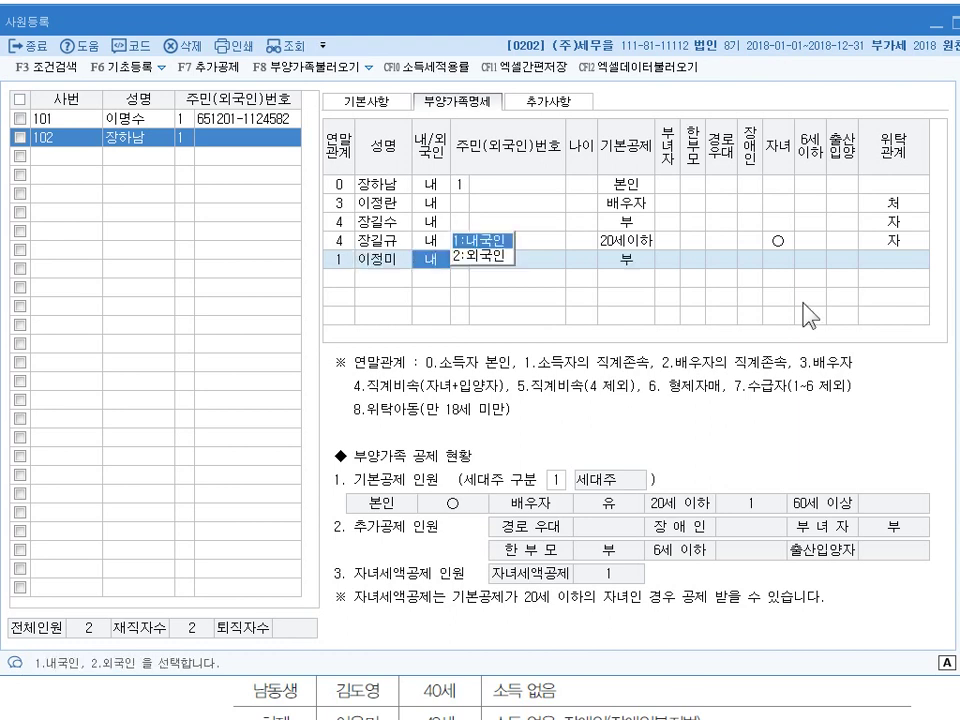
key(Return)
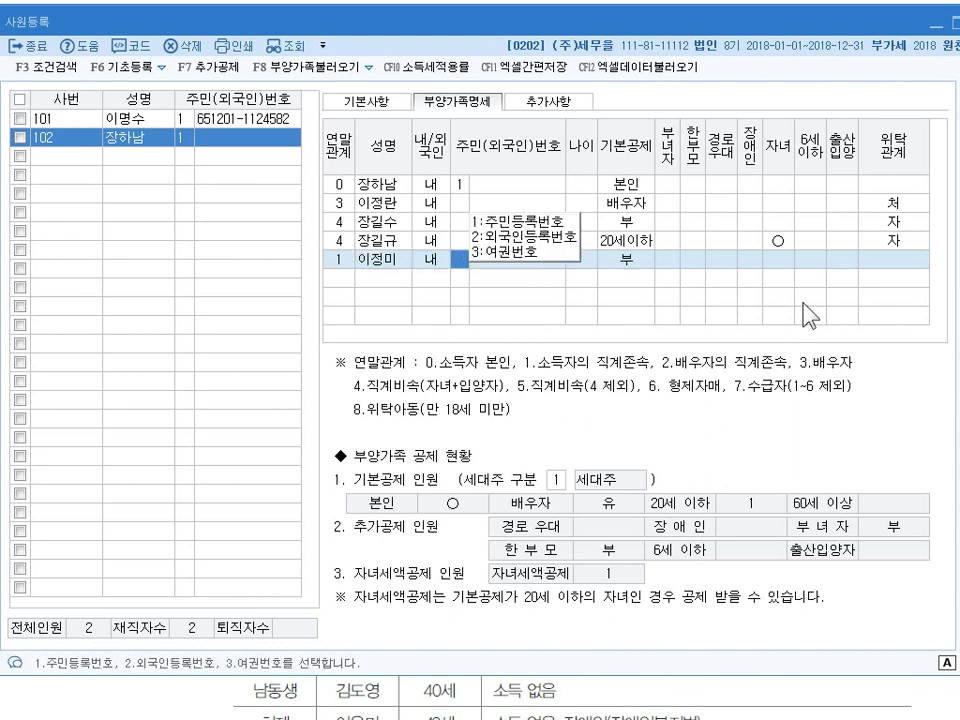
key(Return)
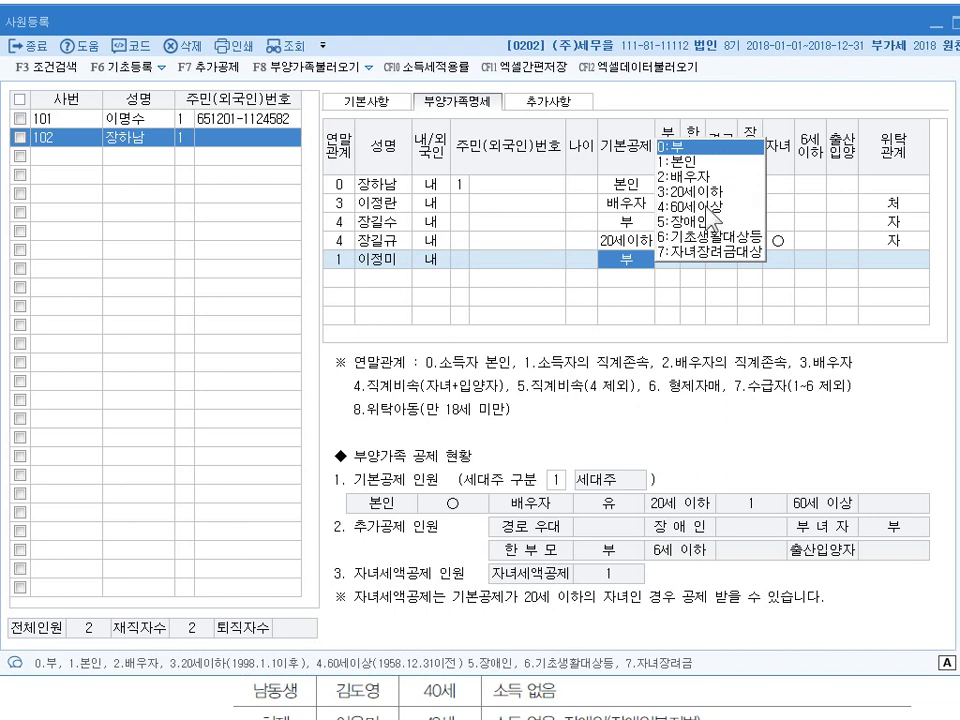
click(706, 207)
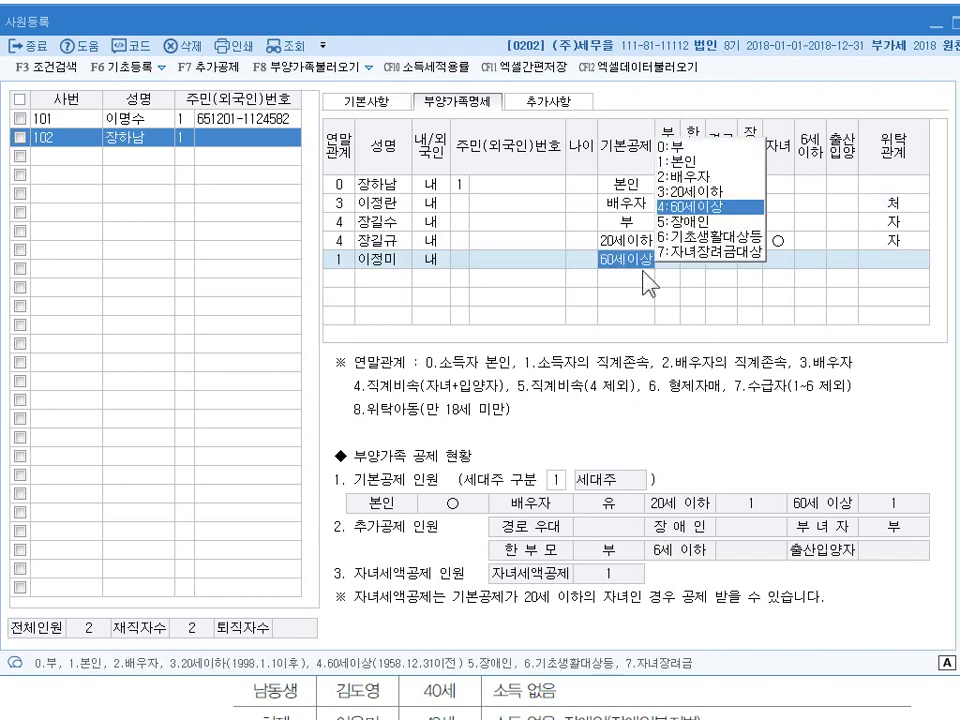
click(926, 261)
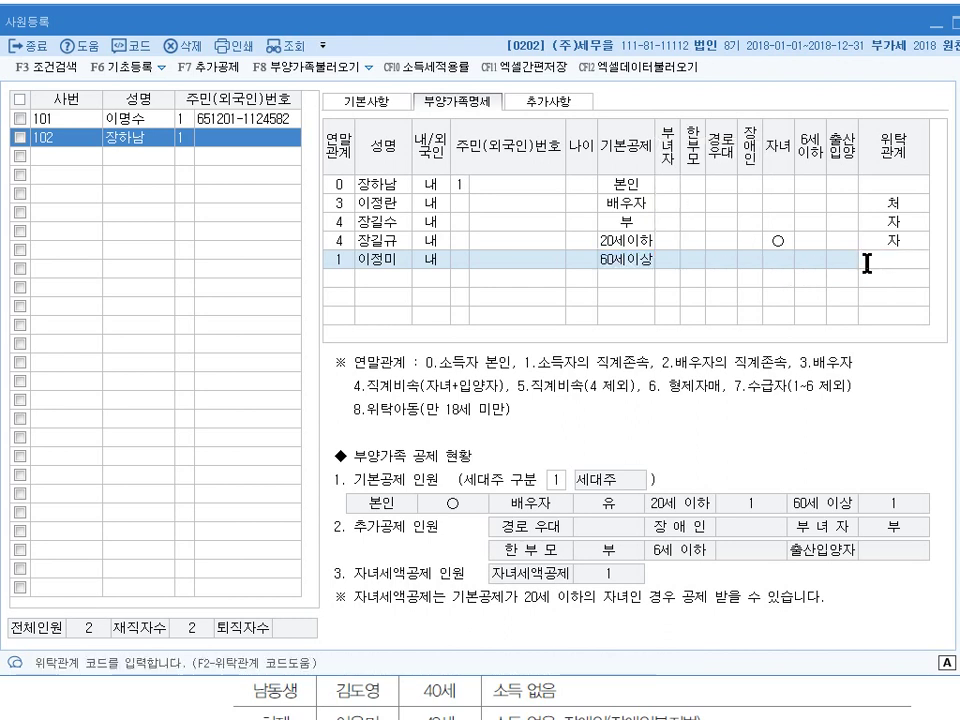
text(모)
key(Return)
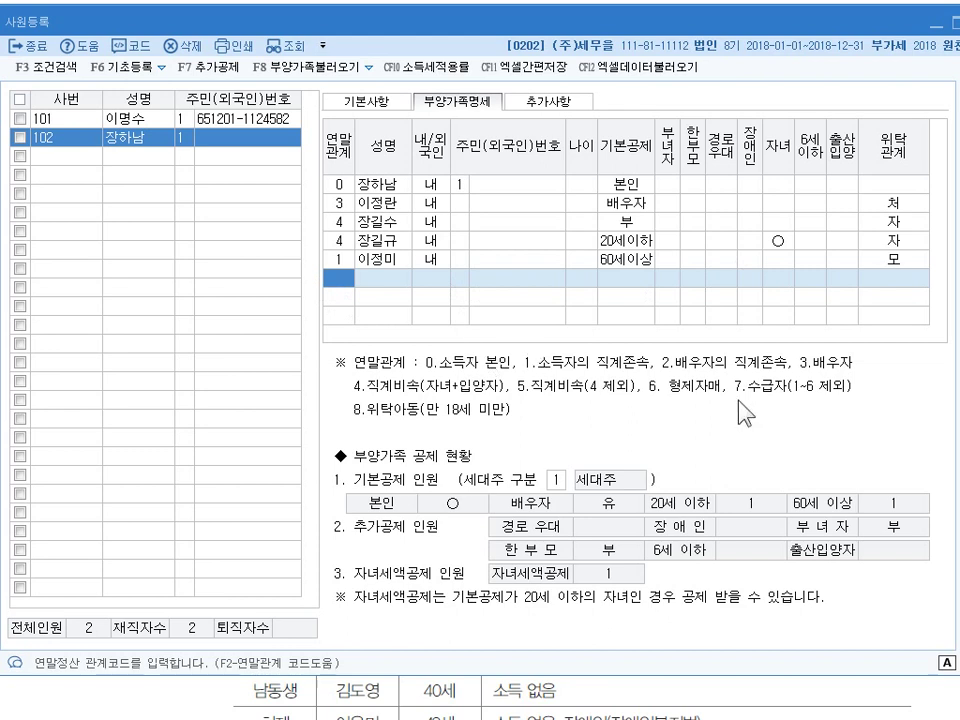
Enter relation code 2 and the mother-in-law's name, then mark her 장모 note in red.
text(2)
key(Return)
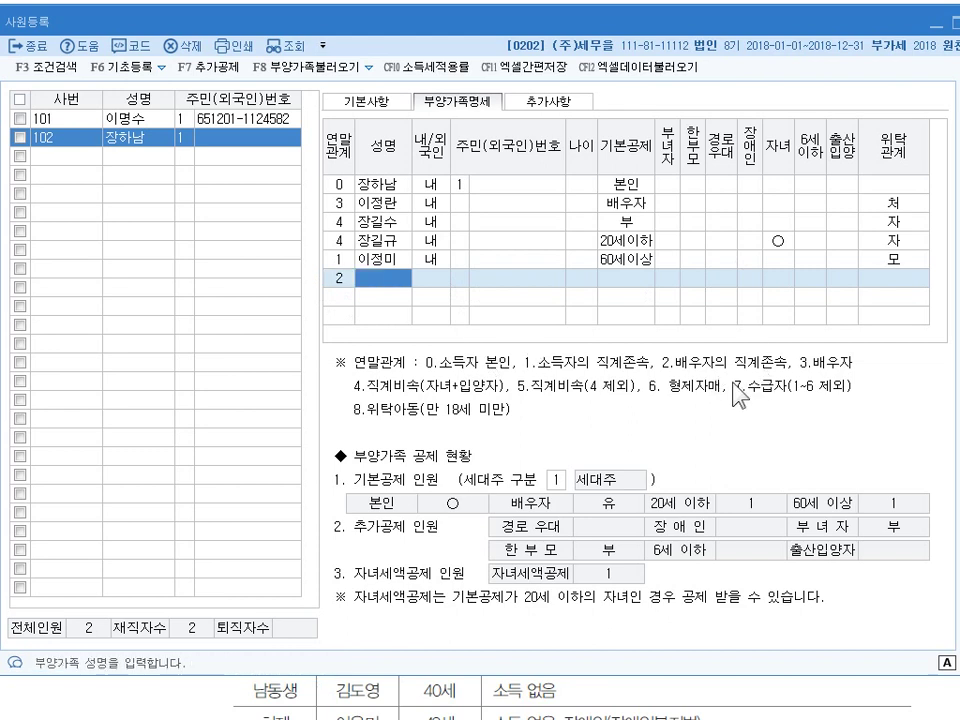
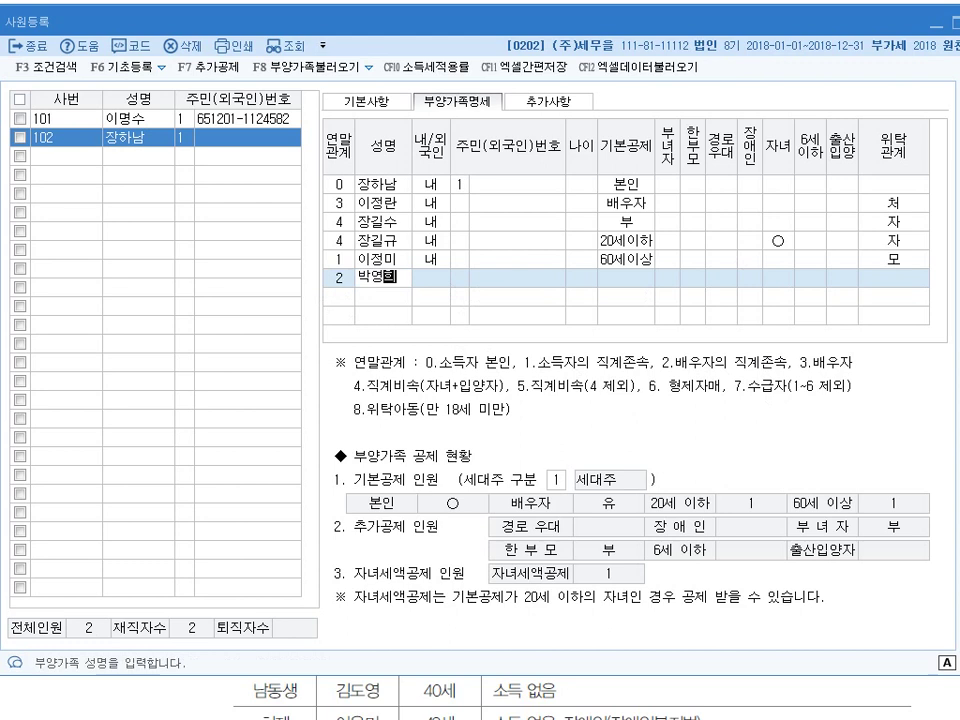
key(Return)
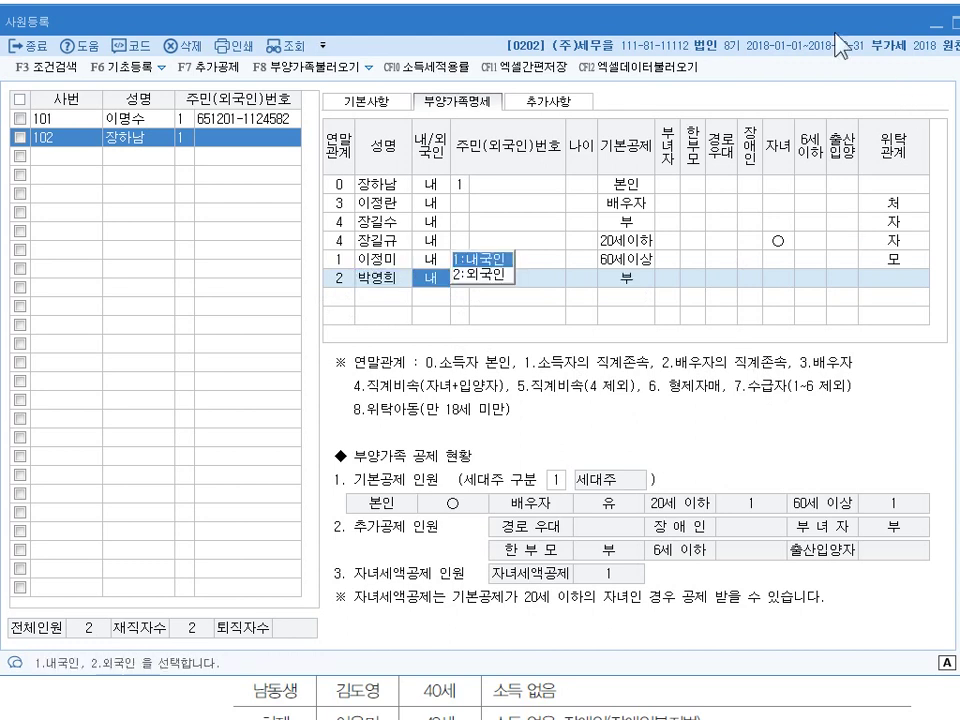
key(alt+Tab)
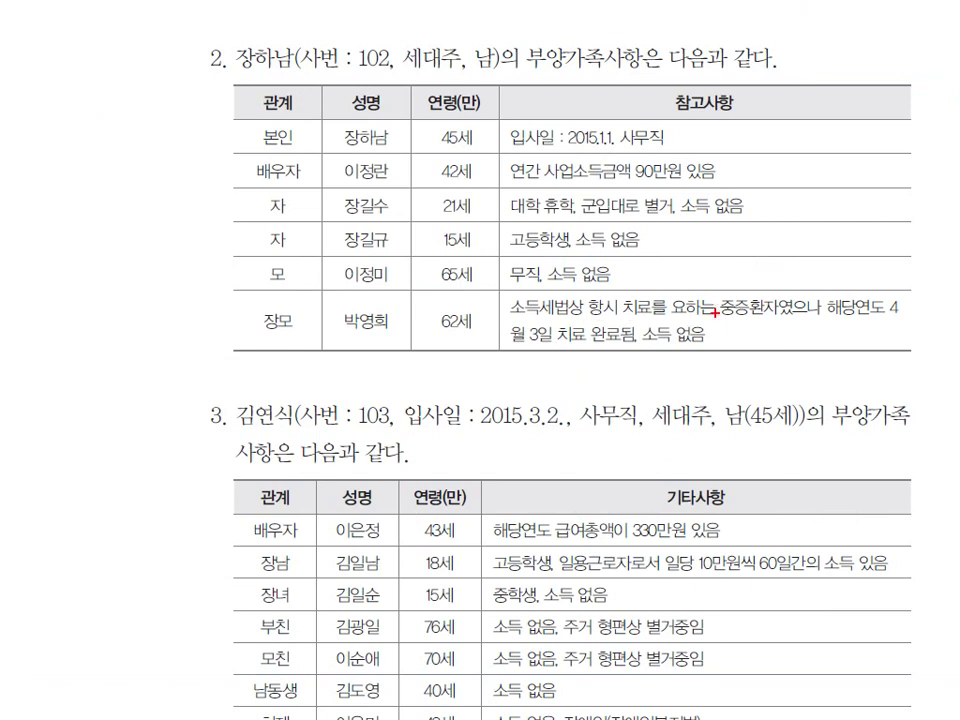
mouse_move(724, 287)
mouse_down()
mouse_move(738, 300)
mouse_move(768, 290)
mouse_up()
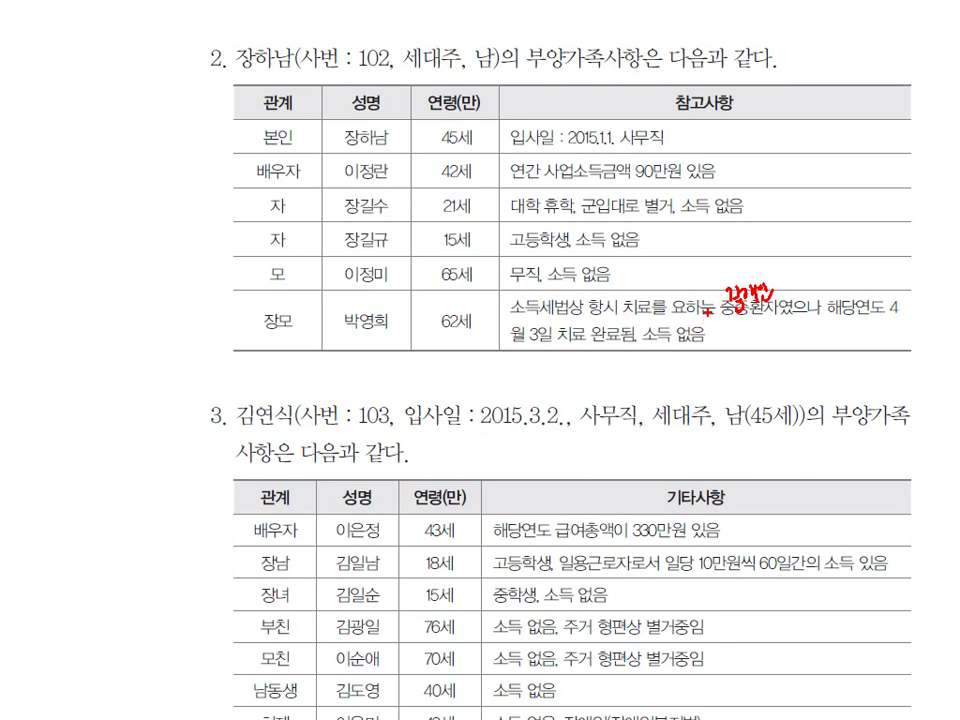
Clear the handwritten note from the textbook page and return to the 사원등록 window.
key(Escape)
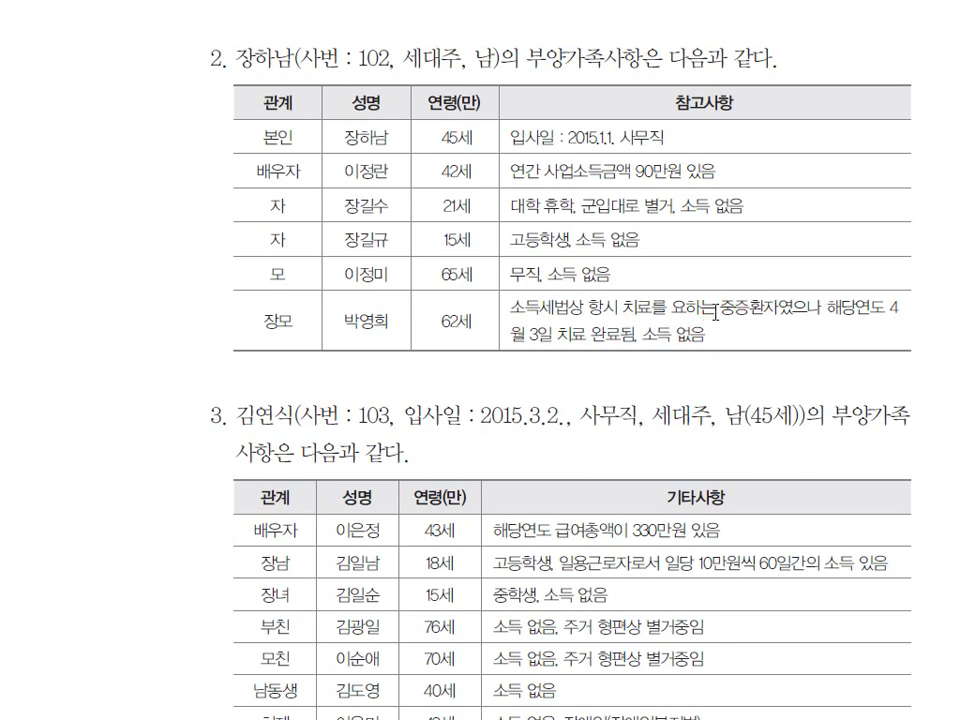
key(alt+Tab)
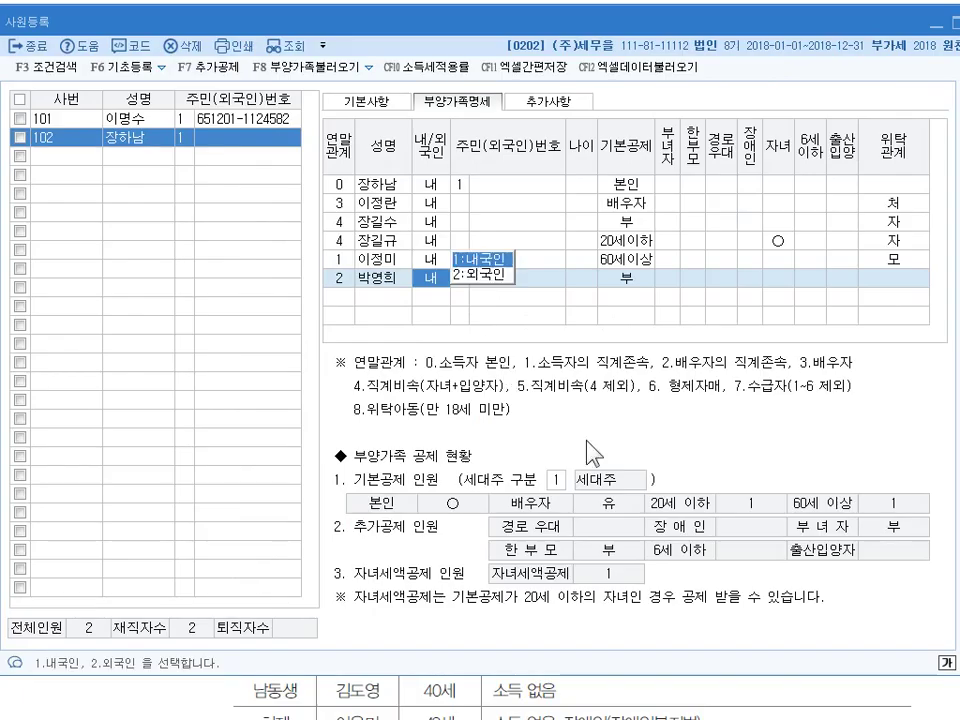
Set the mother-in-law's 기본공제 to 4:60세이상.
click(648, 282)
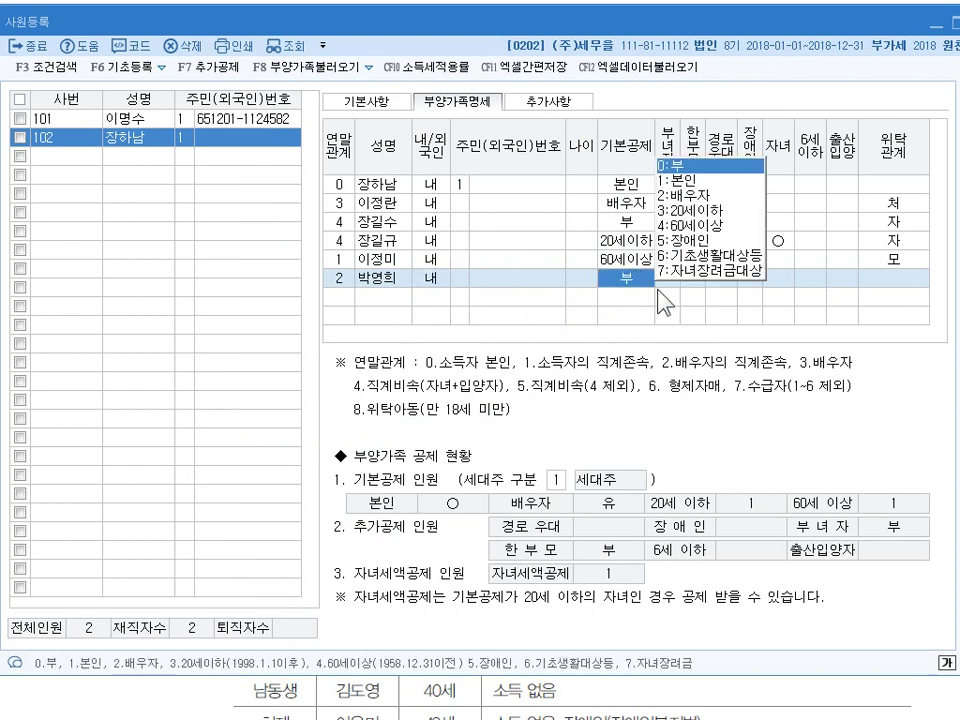
key(ctrl+2)
drag(658, 226, 660, 241)
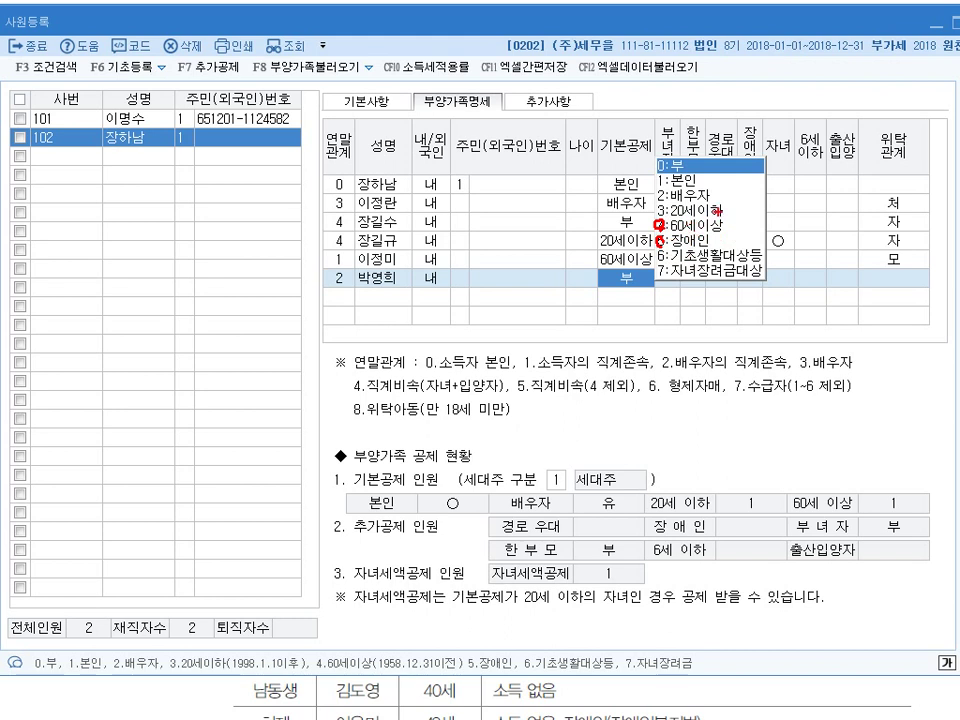
key(Escape)
text(4)
click(693, 220)
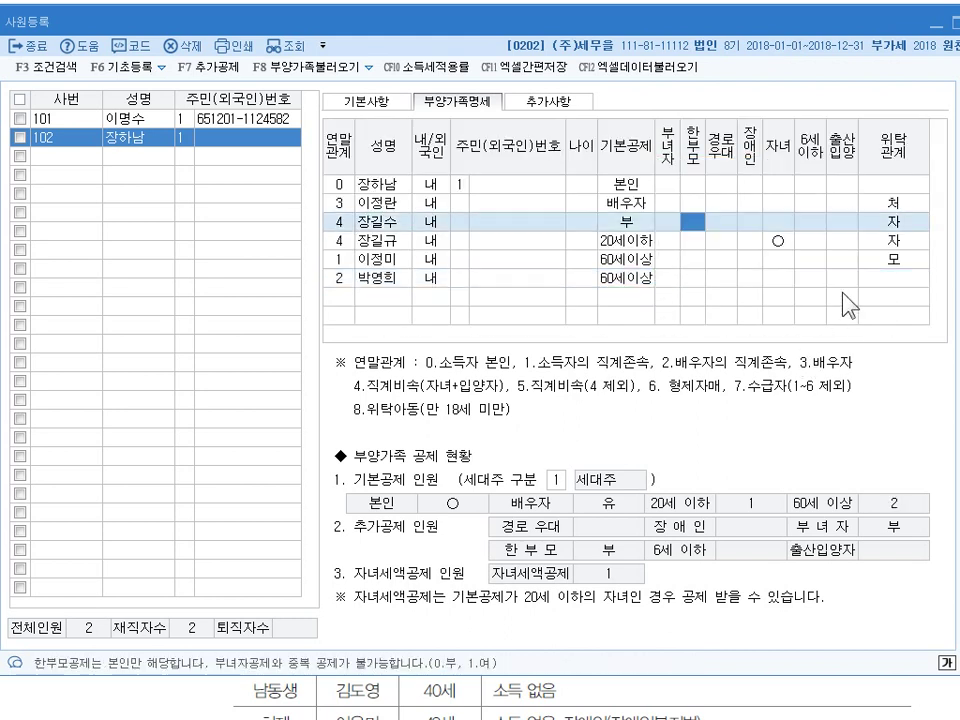
Give the mother-in-law disability code 3:중증환자등 and 위탁관계 장모.
click(758, 276)
click(792, 268)
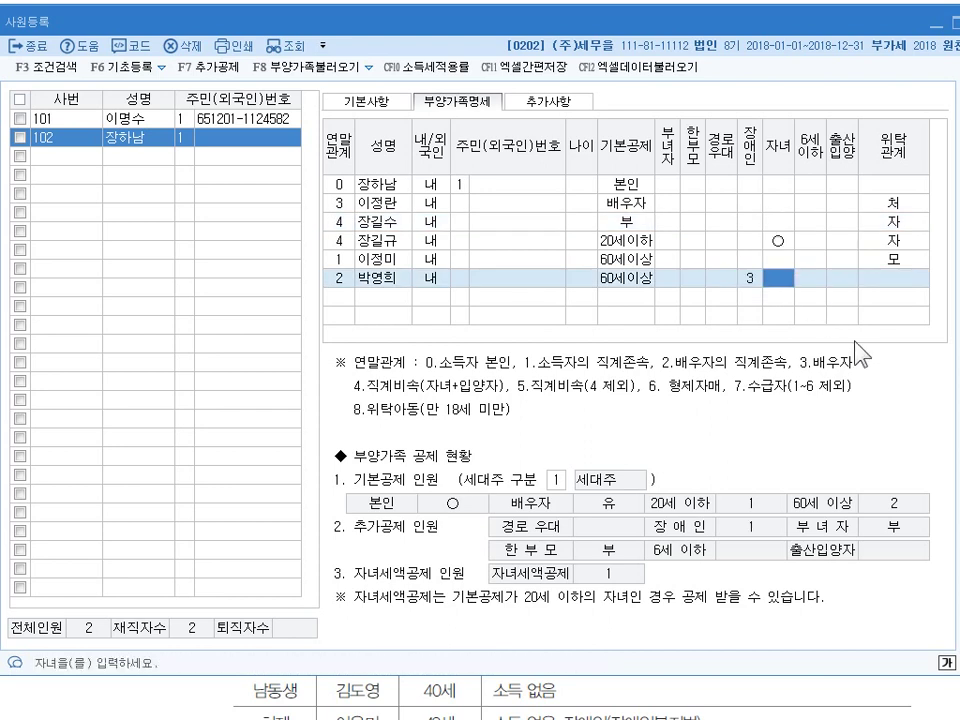
key(Return)
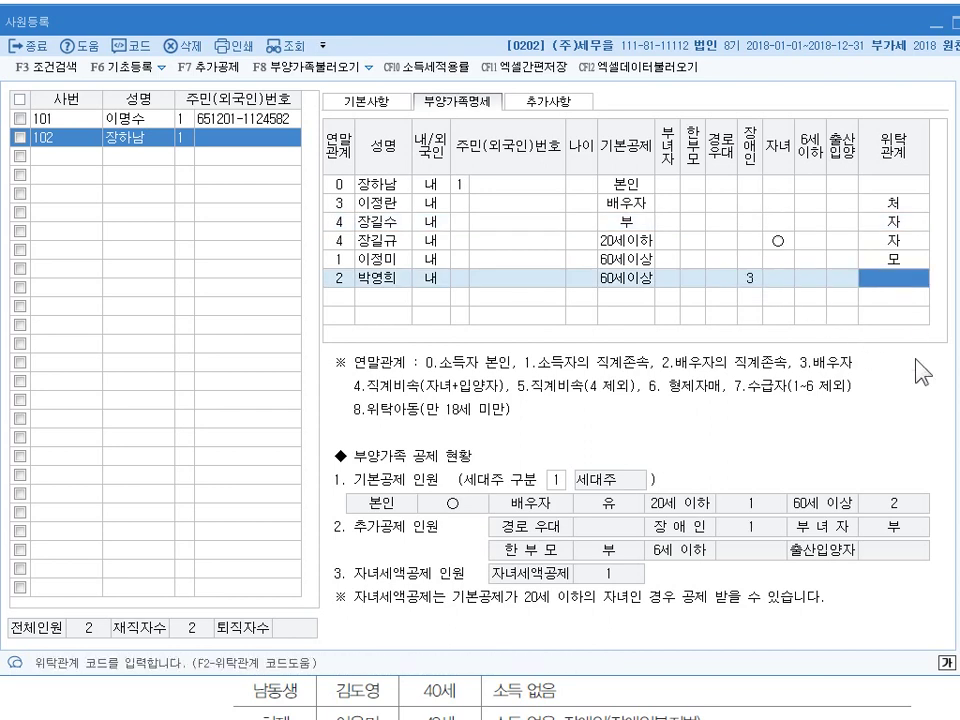
text(장모)
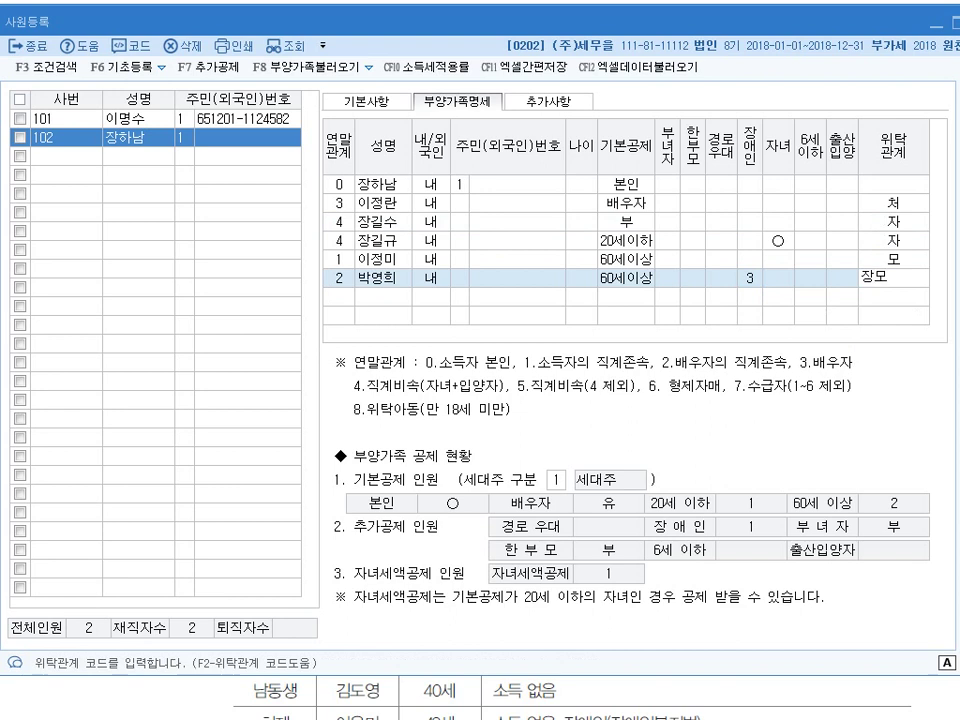
key(Return)
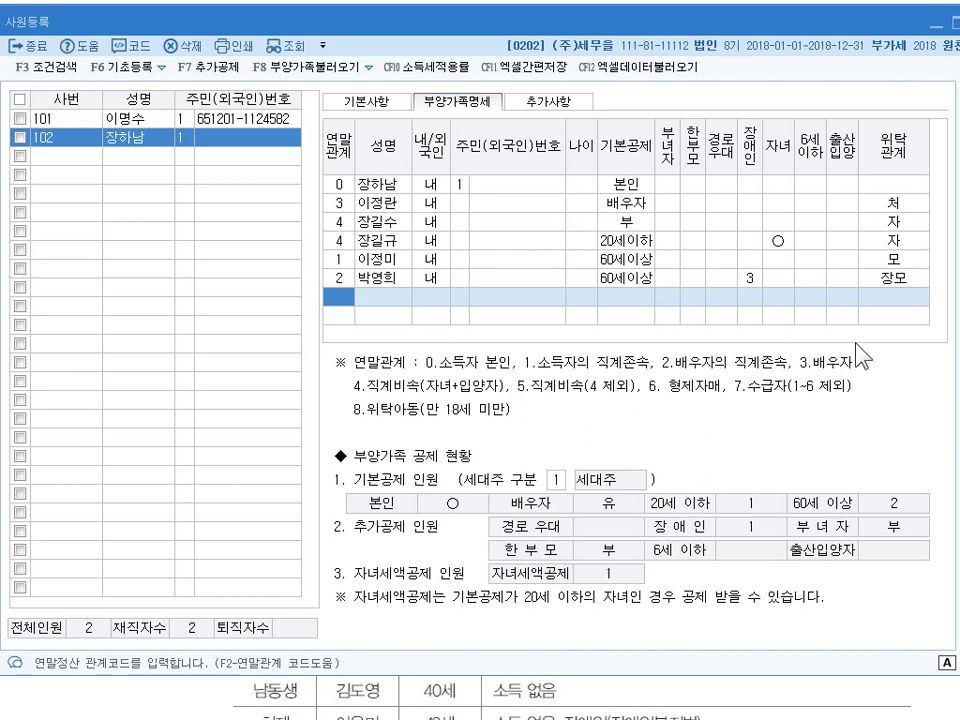
click(36, 156)
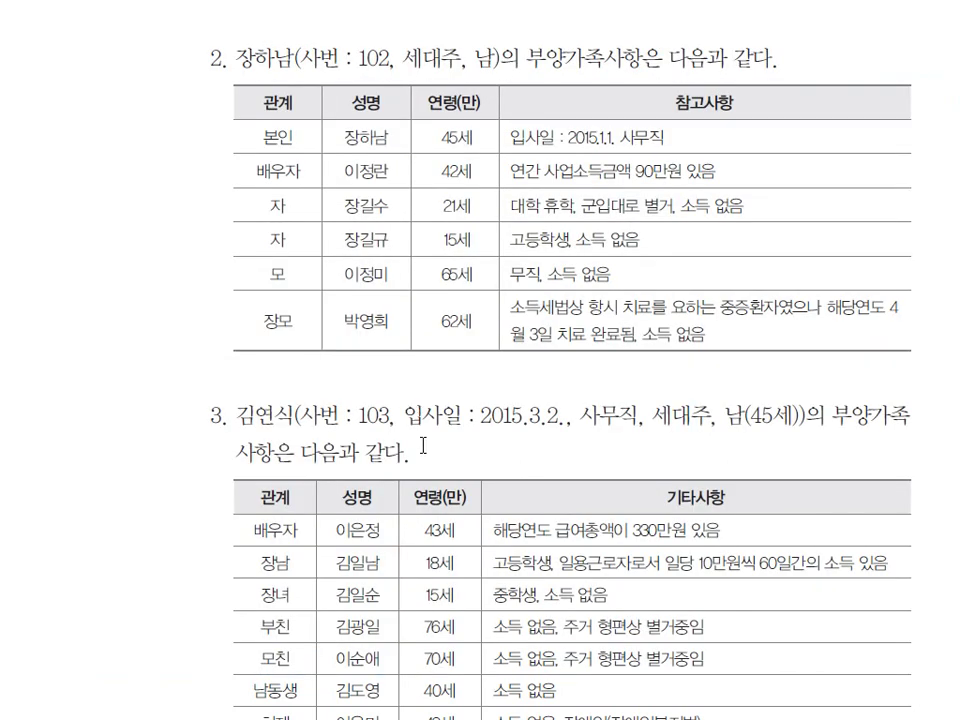
Annotate problem 3's family table in the PDF, marking siblings as 형제, then clear the notes.
scroll(423, 450, down, 5)
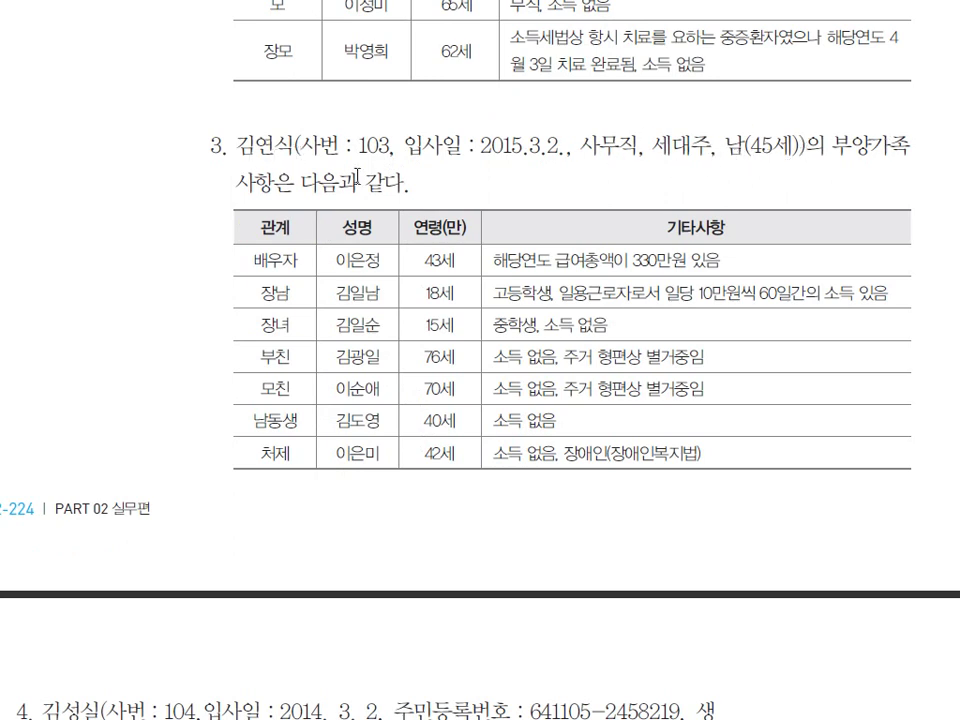
scroll(313, 570, down, 1)
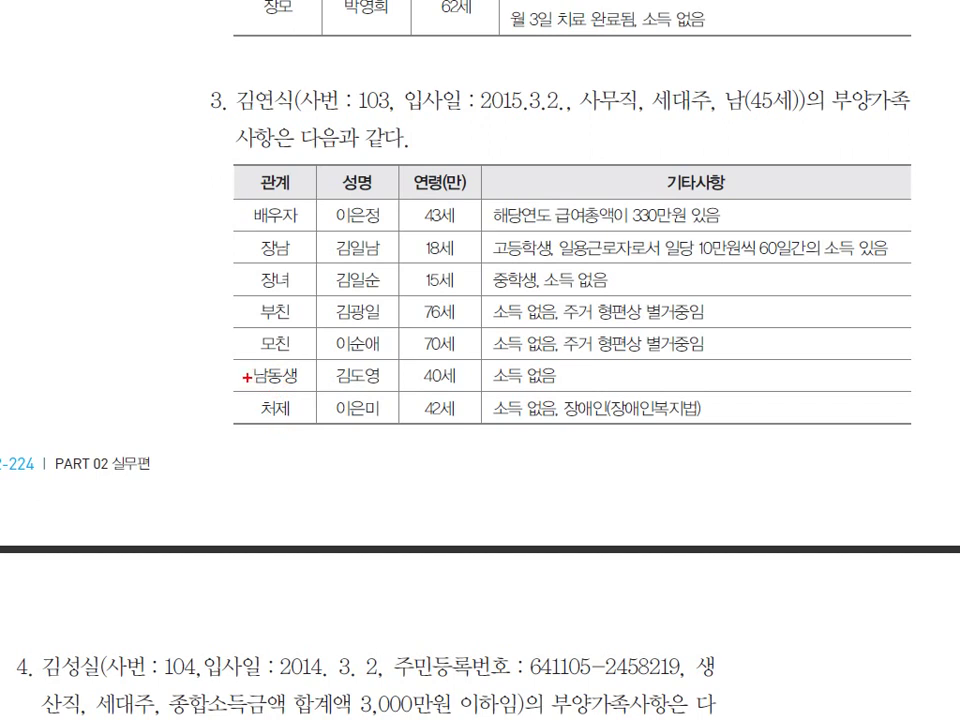
drag(249, 377, 246, 404)
mouse_move(182, 372)
mouse_down()
mouse_move(190, 392)
mouse_move(220, 376)
mouse_move(242, 380)
mouse_up()
mouse_move(64, 182)
mouse_down()
mouse_move(88, 220)
mouse_move(86, 251)
mouse_move(88, 235)
mouse_move(142, 229)
mouse_move(144, 246)
mouse_move(124, 288)
mouse_move(116, 284)
mouse_move(134, 284)
mouse_up()
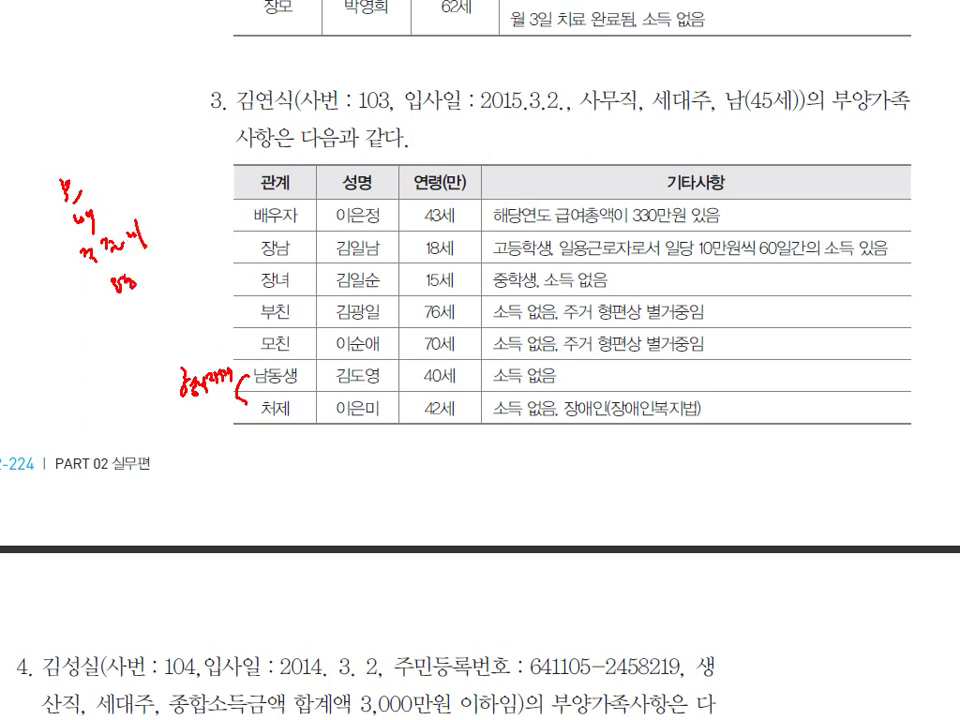
mouse_move(55, 205)
mouse_down()
mouse_move(97, 315)
mouse_move(101, 287)
mouse_up()
drag(95, 282, 95, 293)
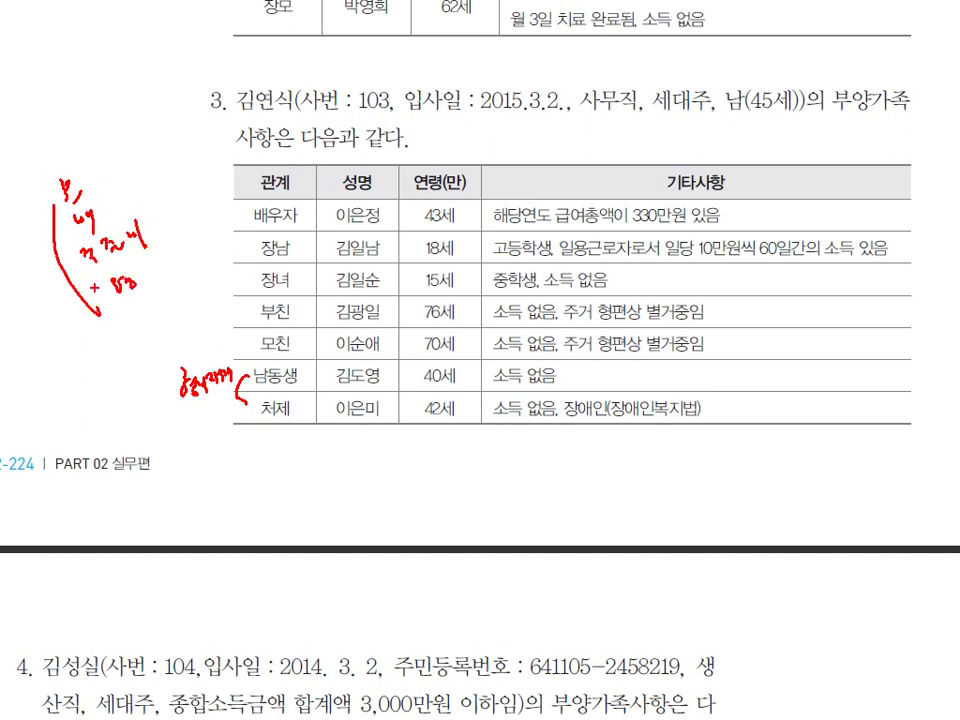
key(Escape)
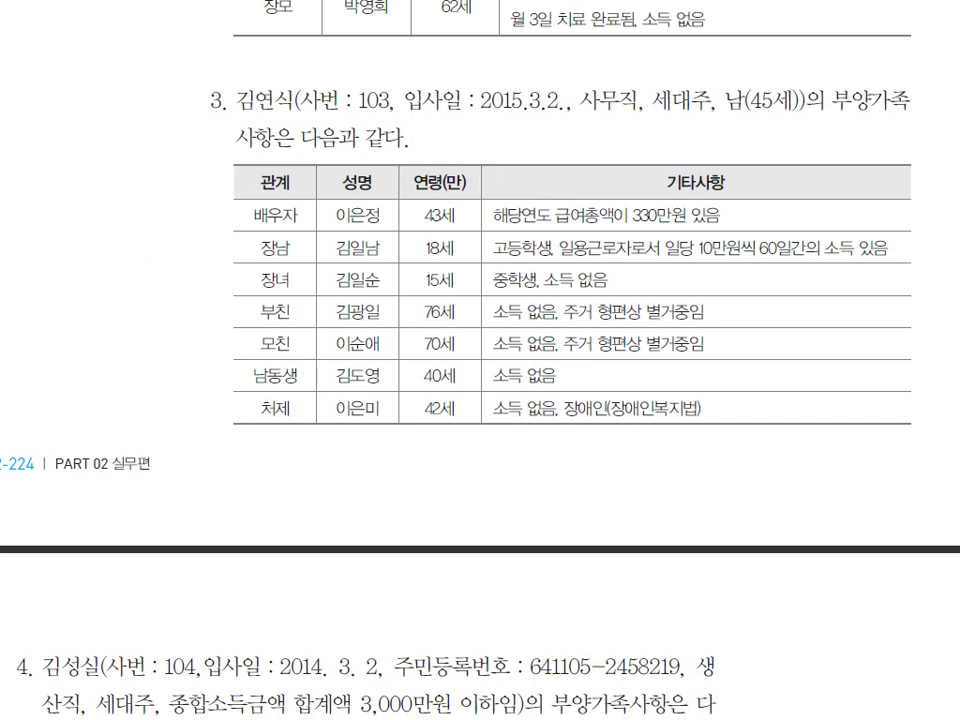
key(alt+Tab)
Create employee 103 and enter the employee's name, keeping ID type 1.
text(103)
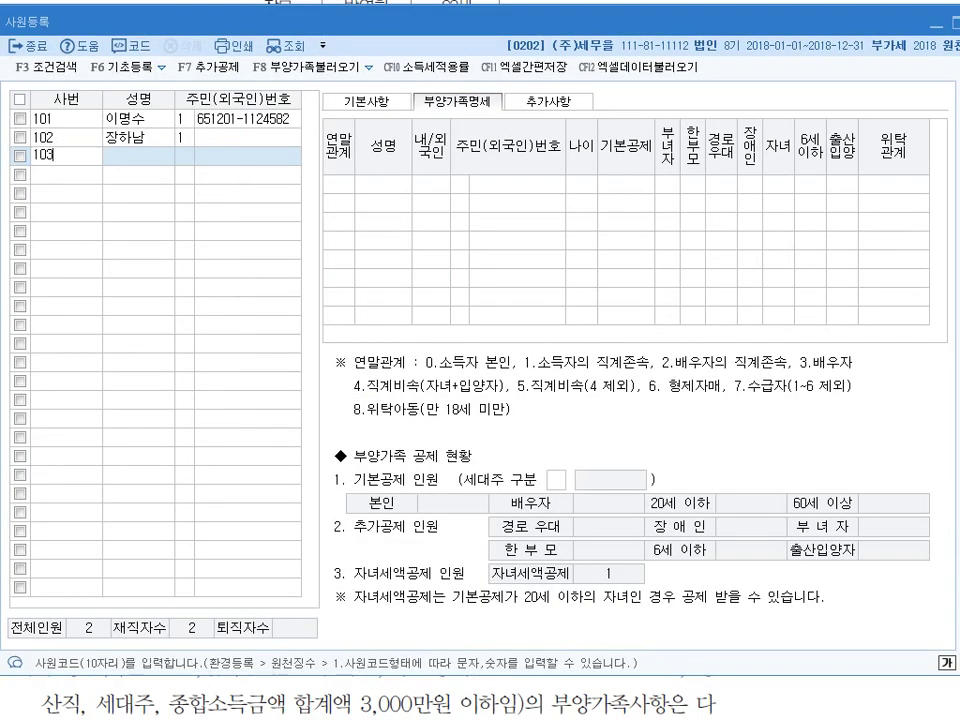
key(Return)
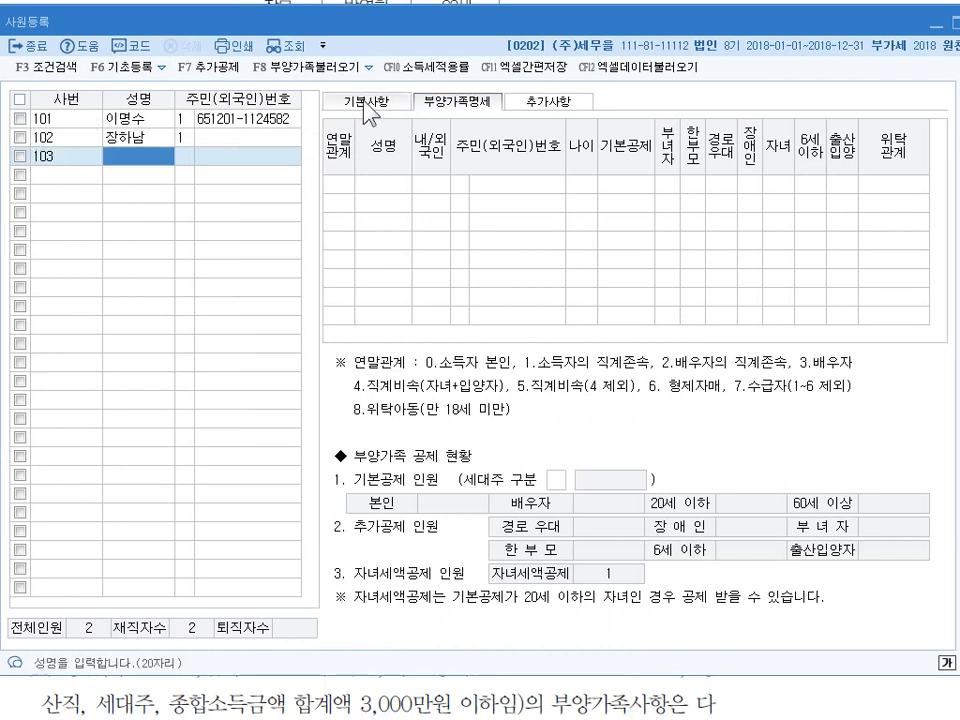
click(366, 103)
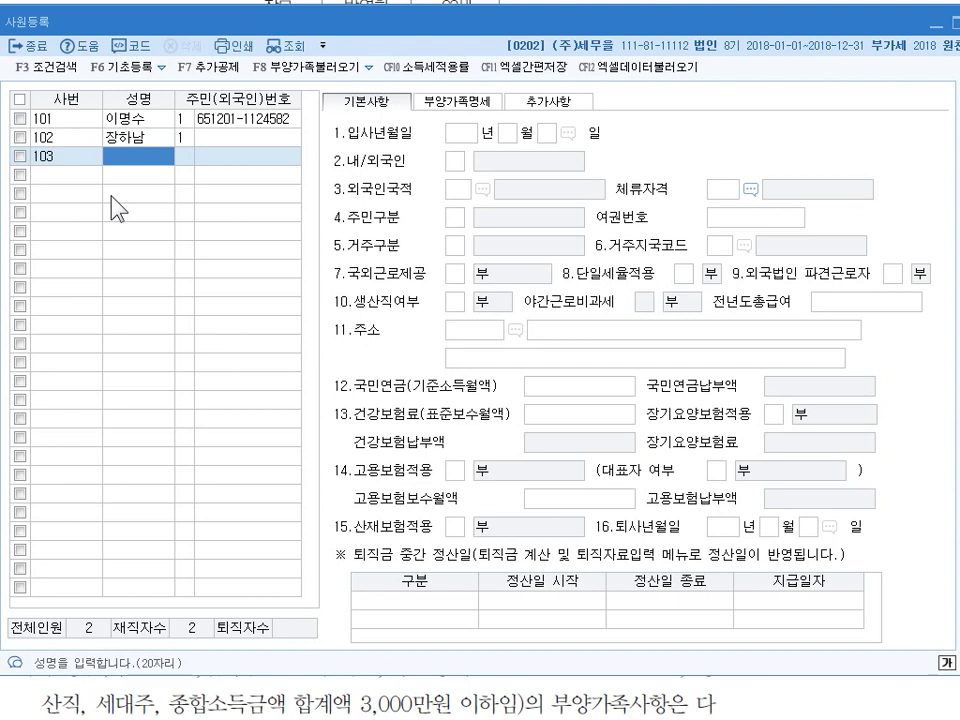
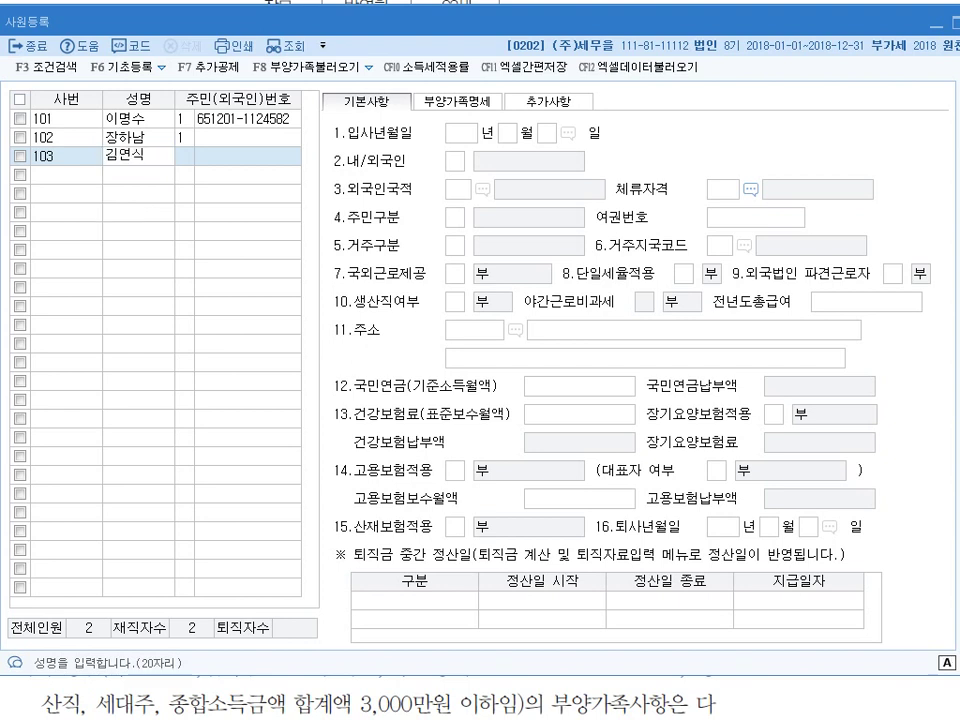
key(Return)
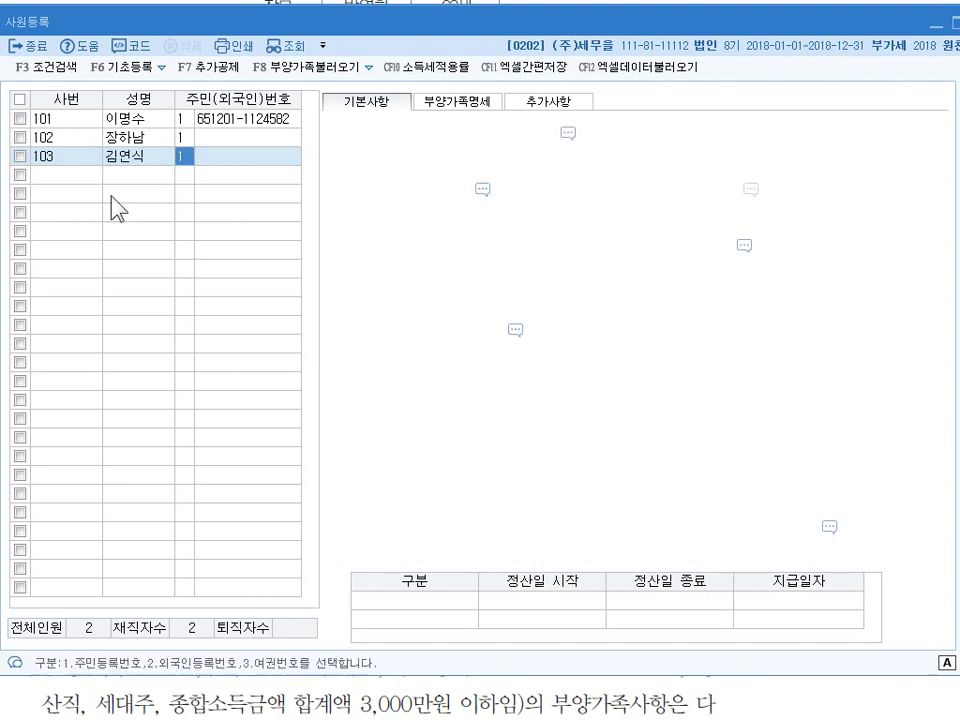
key(Return)
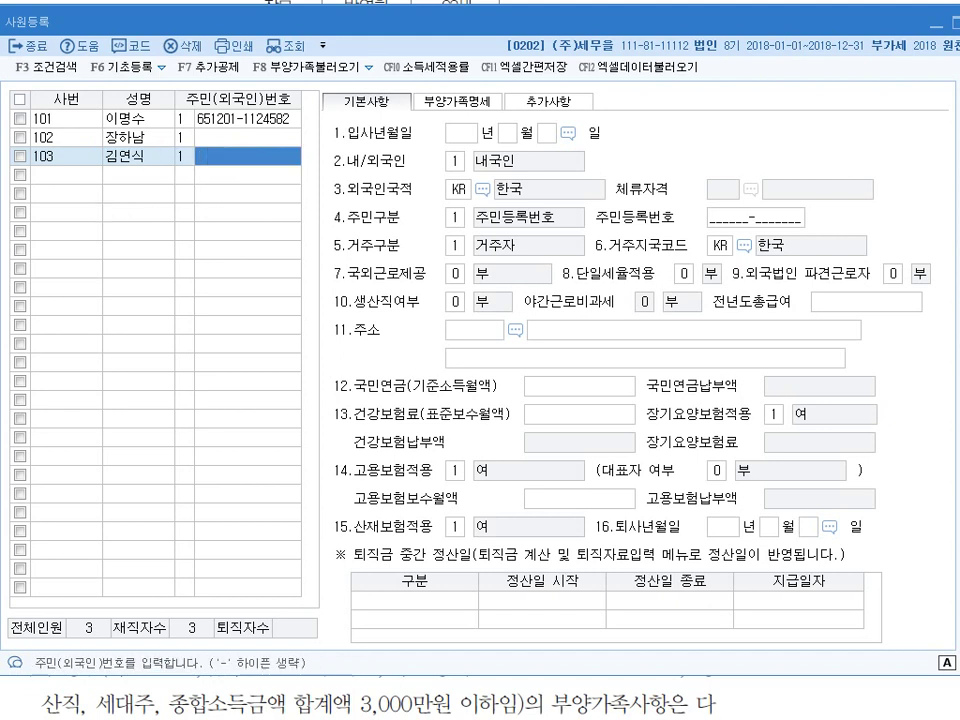
Set employee 103's 입사년월일 to 2015-03-02.
click(460, 131)
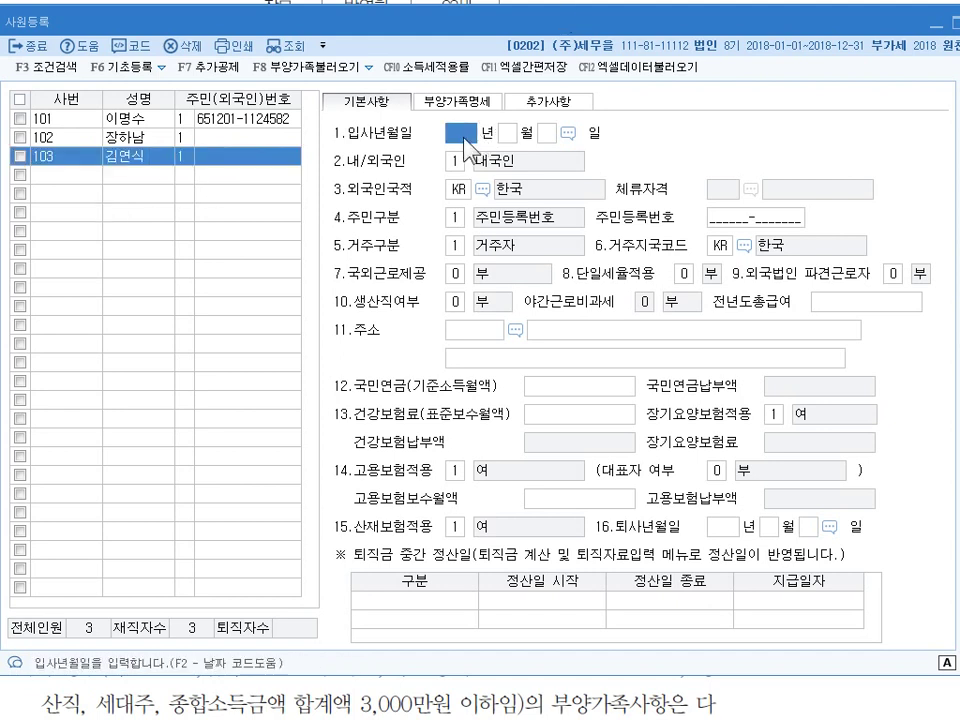
text(20150302)
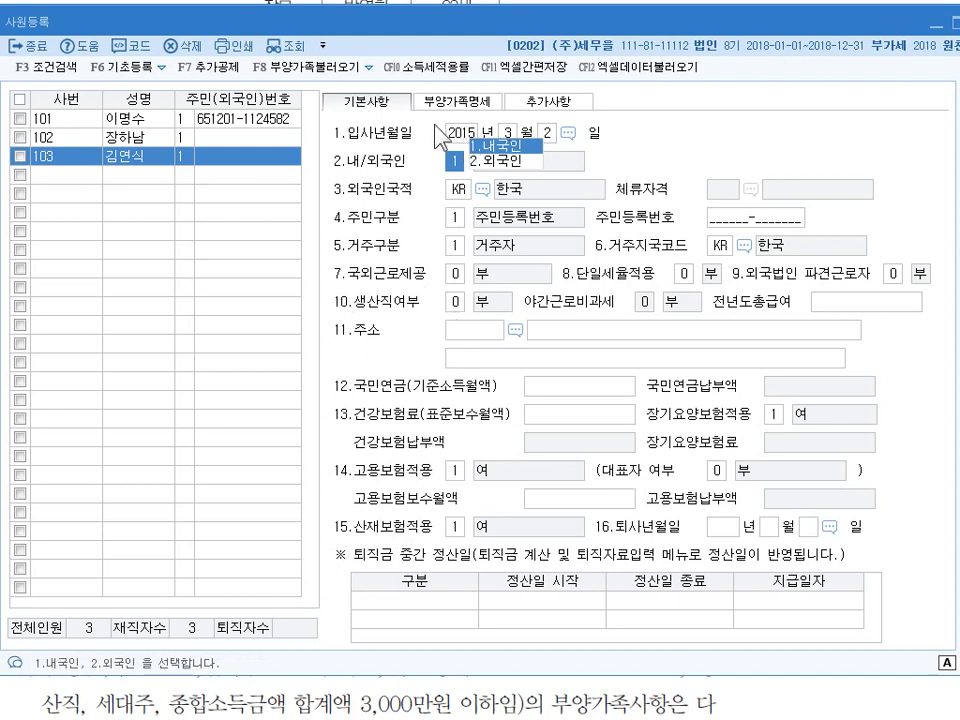
click(457, 101)
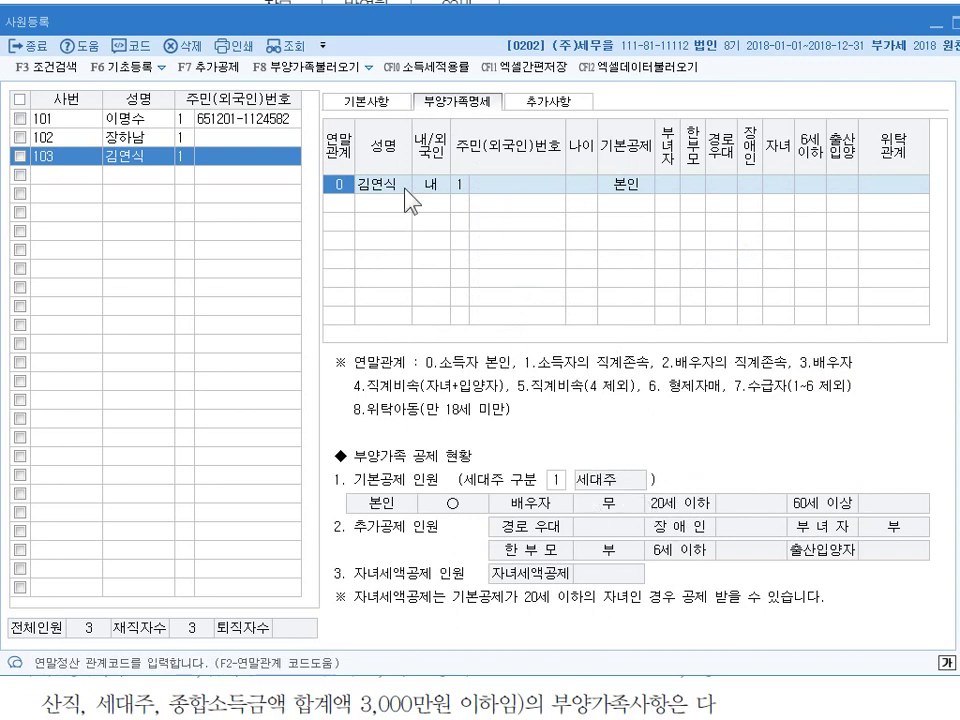
Add a dependent row with 연말관계 3 and the spouse's name.
click(345, 201)
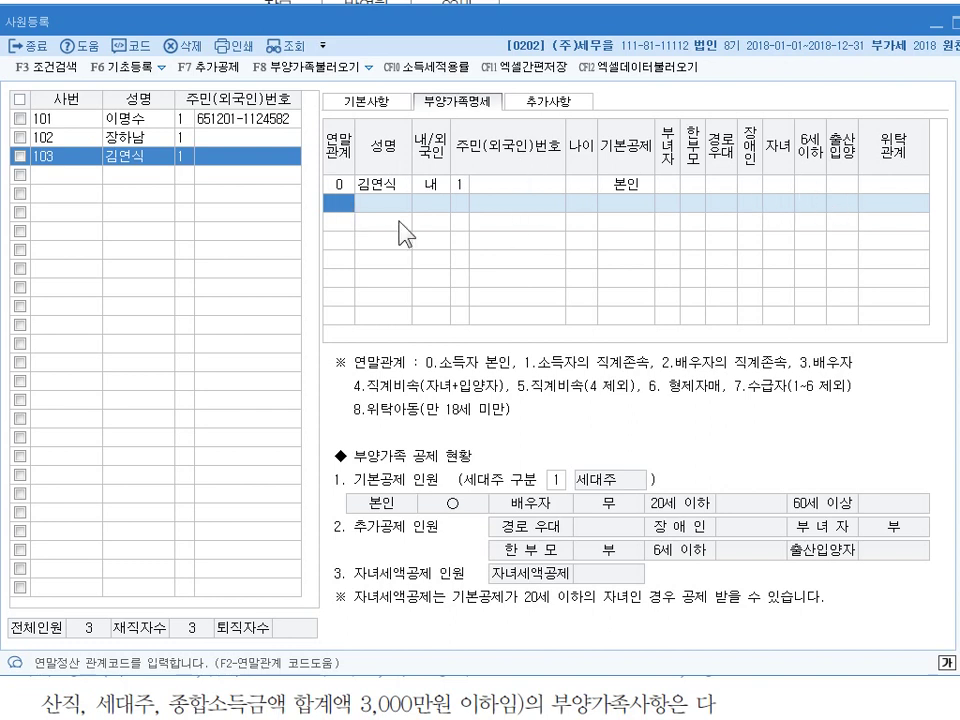
text(3)
key(Return)
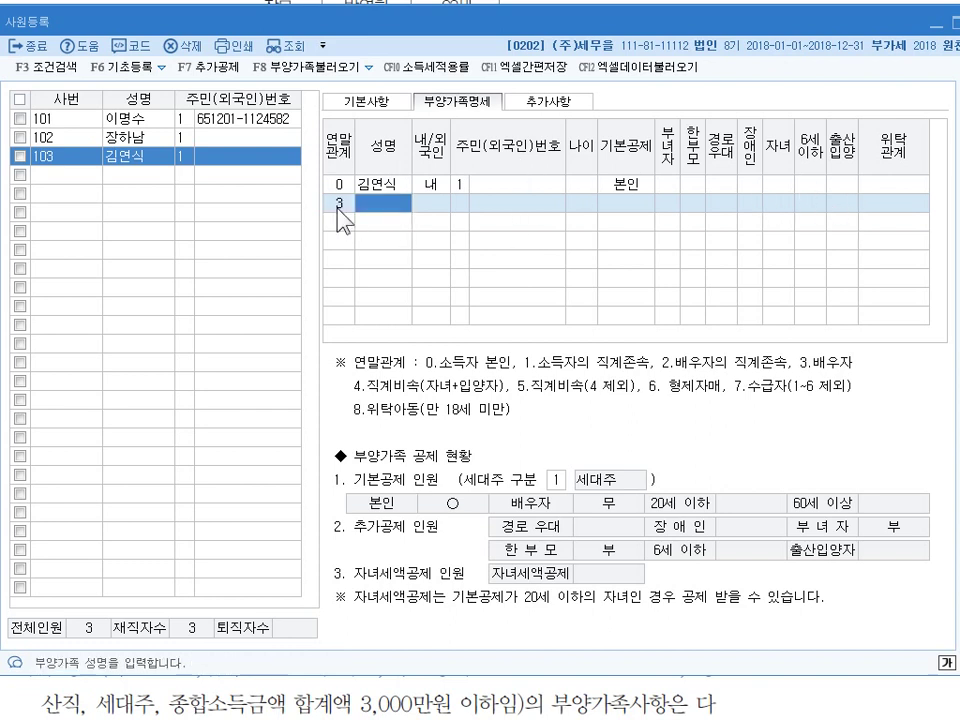
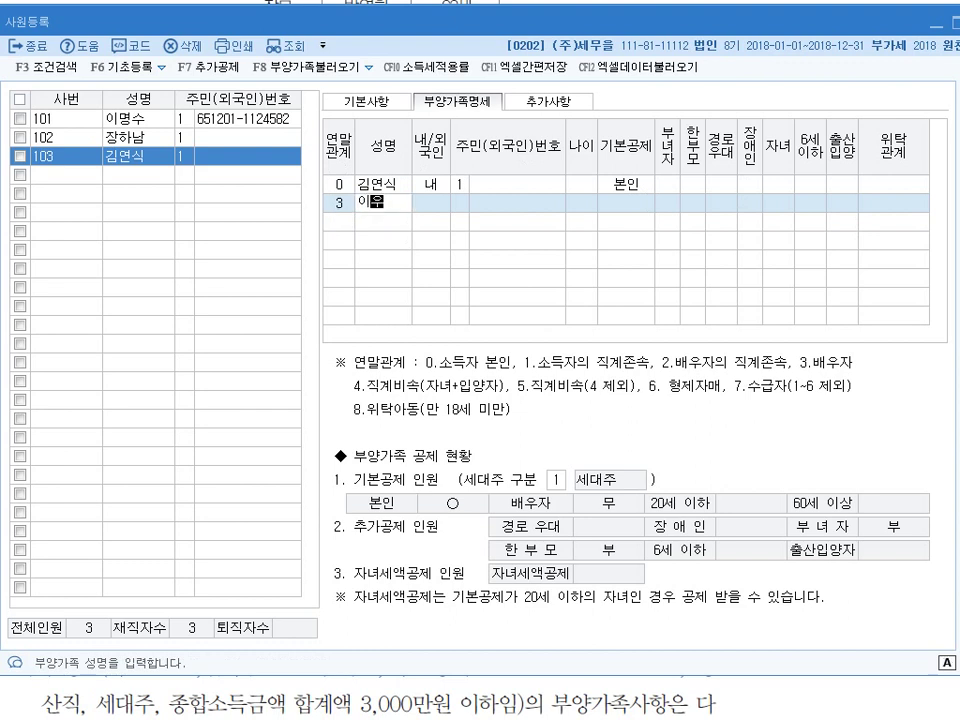
text(ㅇ)
click(341, 220)
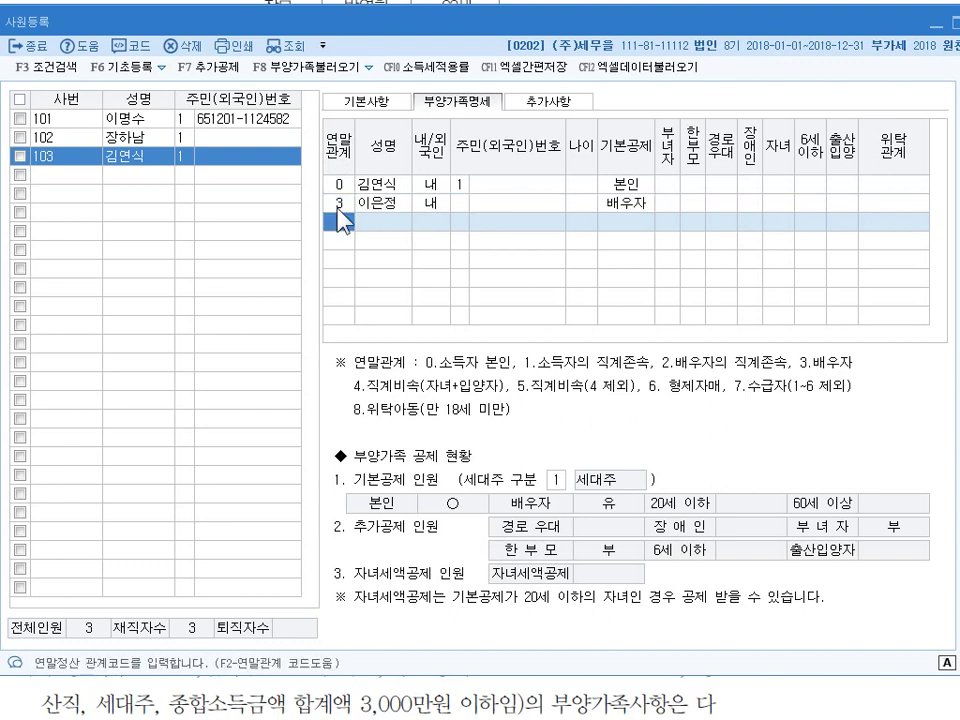
click(339, 205)
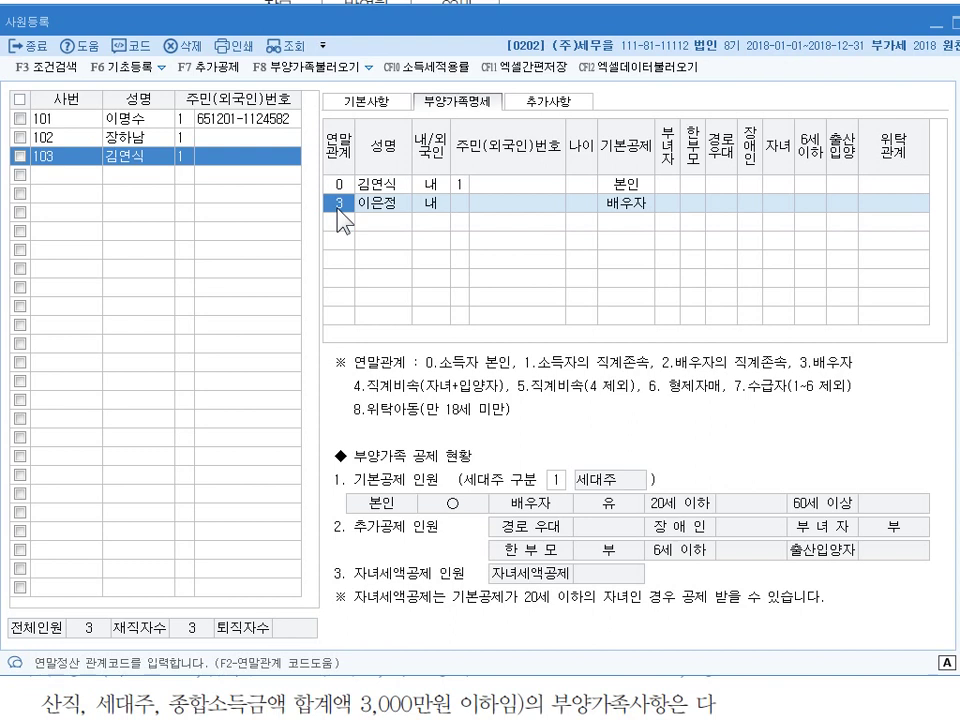
click(646, 206)
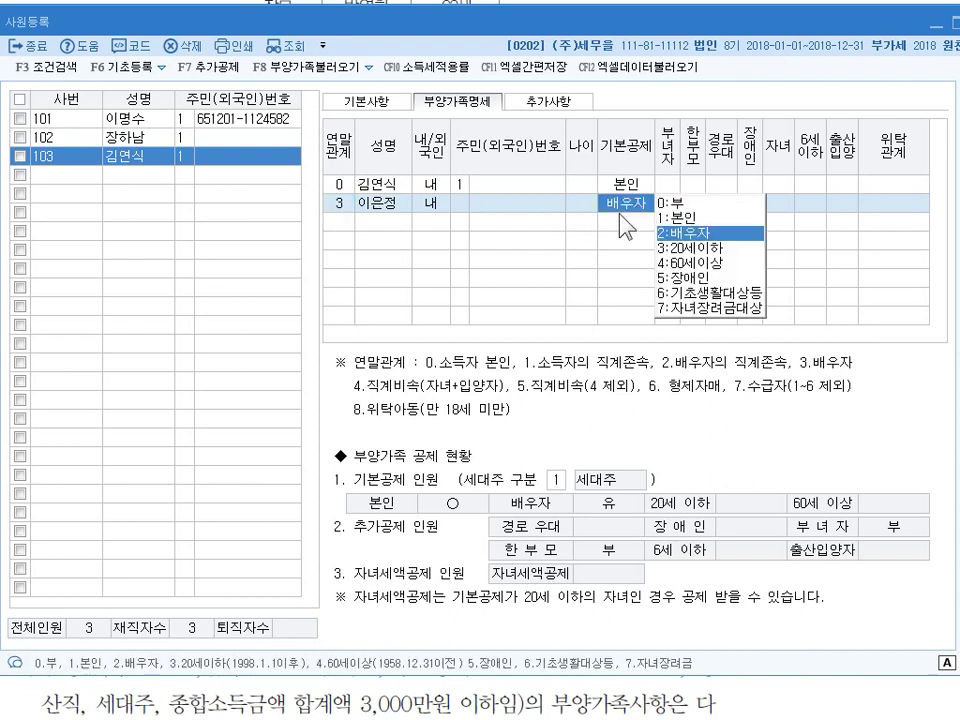
Check the spouse's 330만원 total salary in the textbook.
key(alt+Tab)
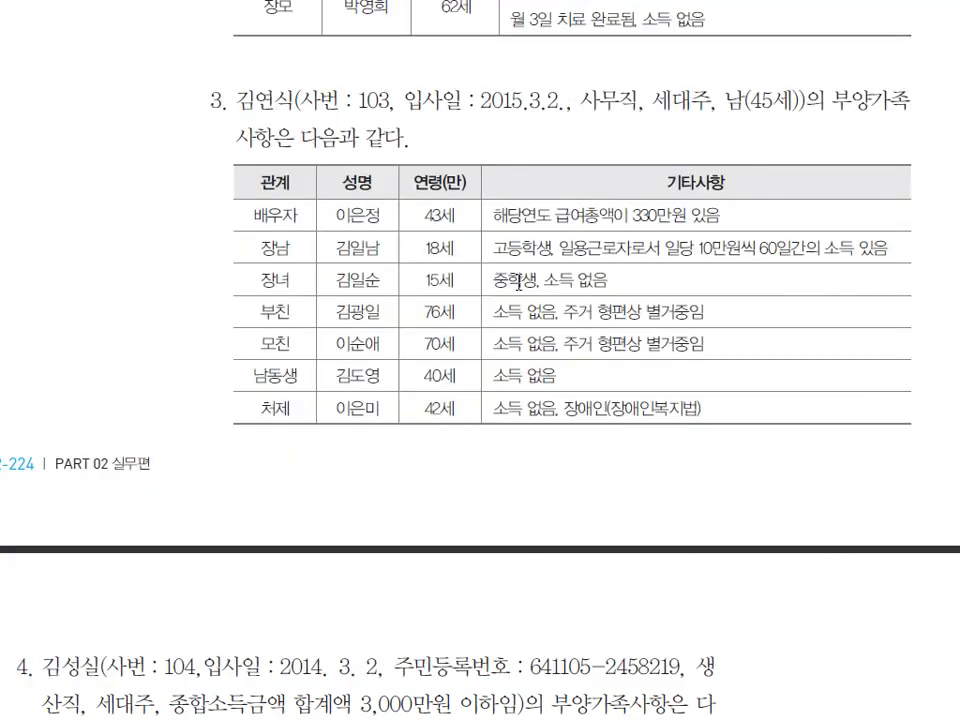
scroll(515, 285, down, 1)
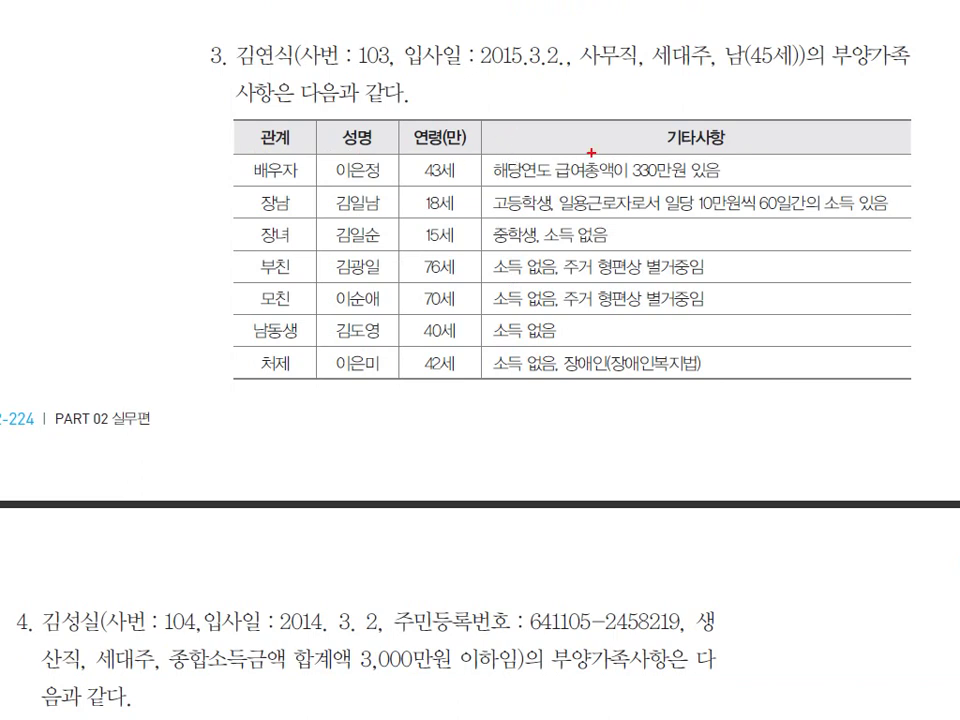
drag(555, 184, 686, 183)
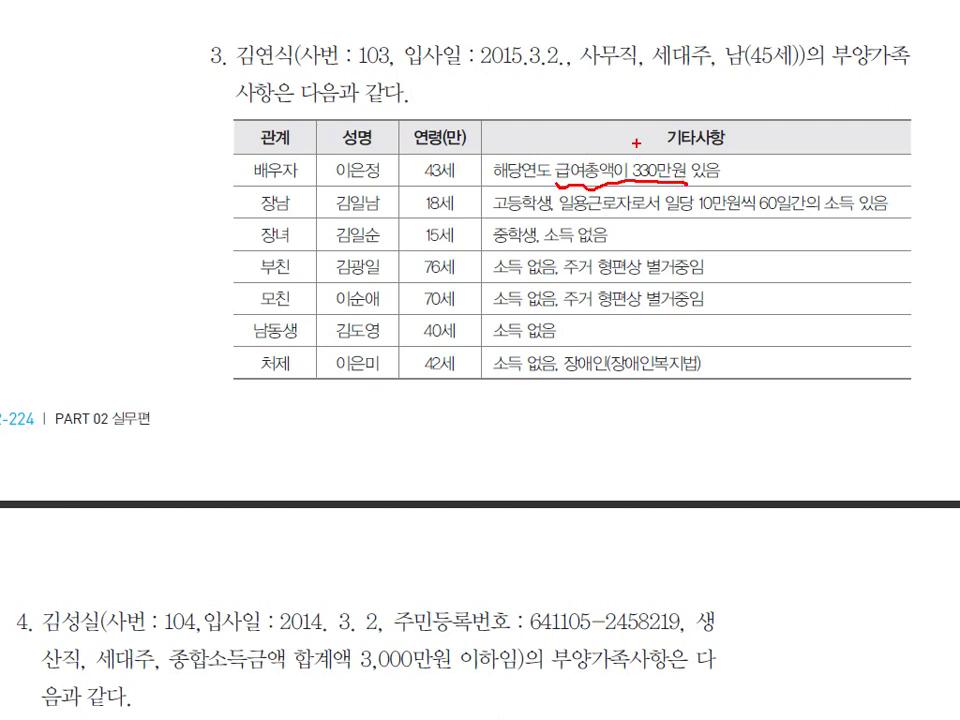
key(Escape)
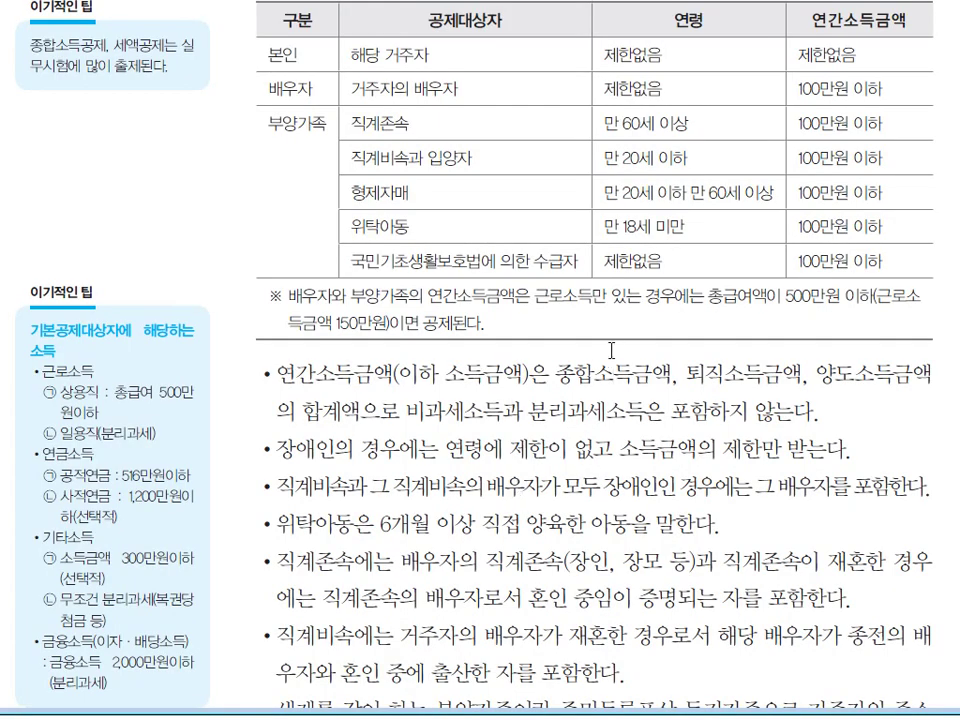
Mark the 500만원 total-salary and 150만원 earned-income limits in the deduction table.
key(ctrl+2)
drag(710, 308, 829, 311)
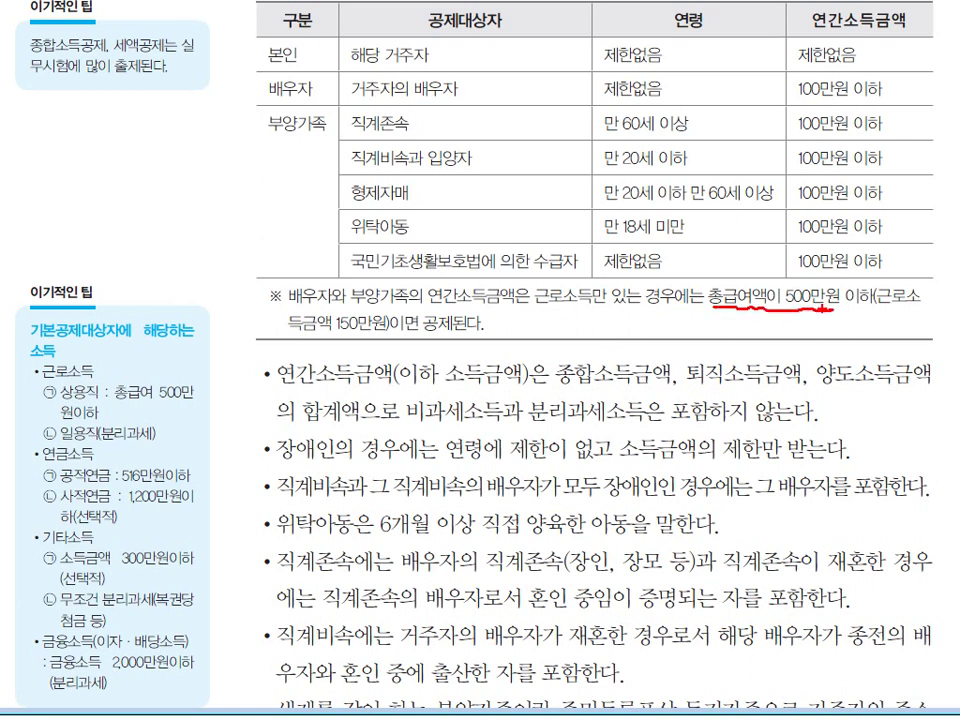
mouse_move(728, 304)
mouse_down()
mouse_move(775, 276)
mouse_move(800, 306)
mouse_up()
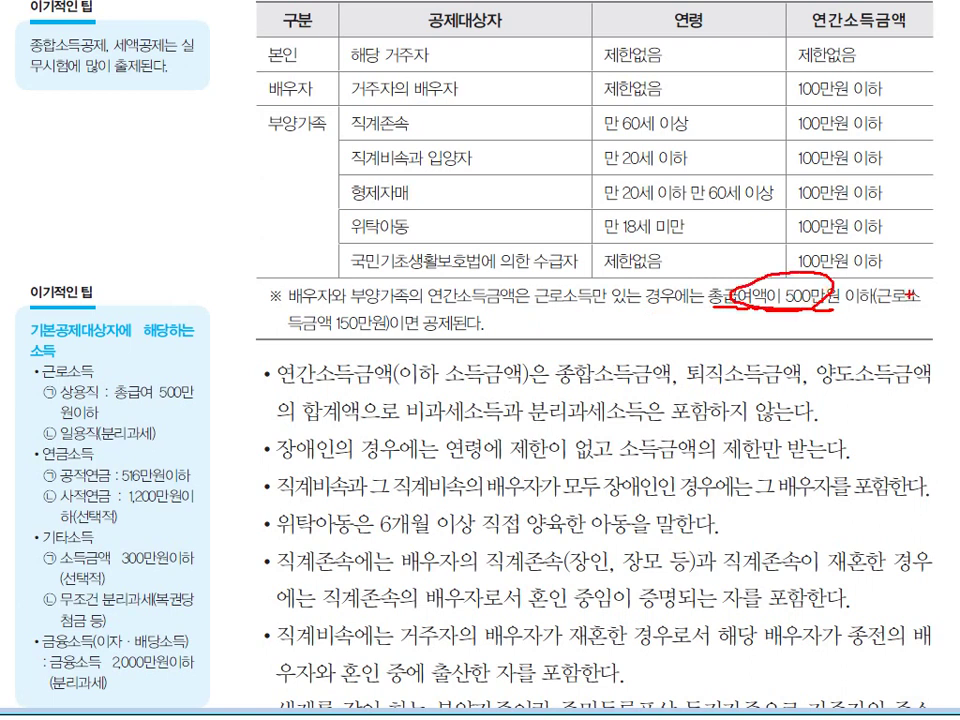
drag(880, 309, 906, 311)
drag(284, 337, 350, 341)
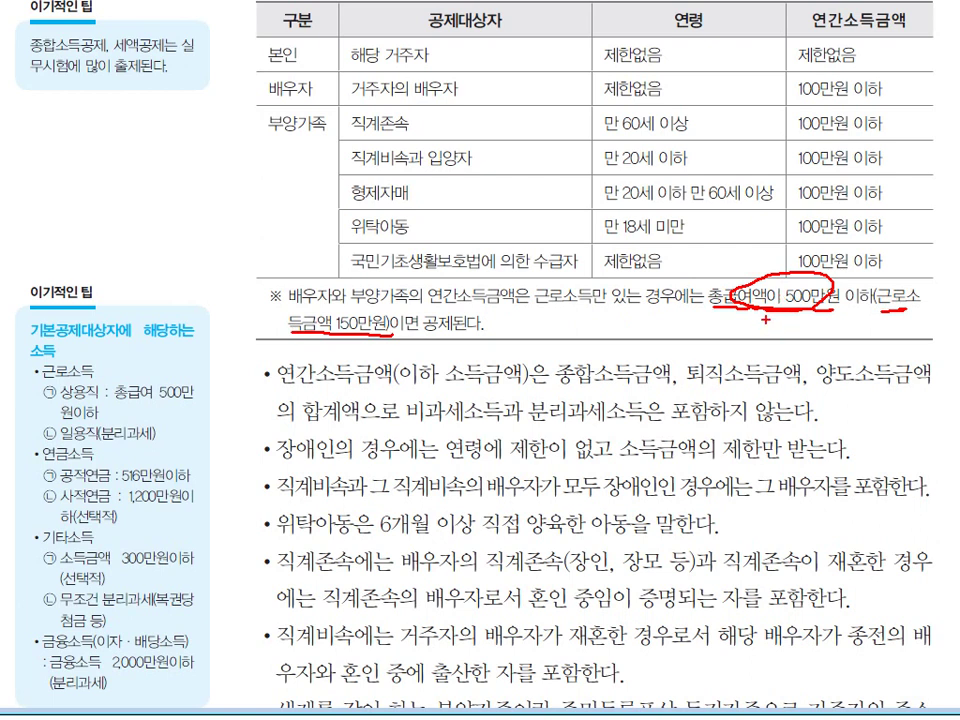
Write the 350, 150 and 120 income calculations, then clear the ink.
mouse_move(780, 318)
mouse_down()
mouse_move(822, 340)
mouse_move(789, 358)
mouse_up()
drag(796, 343, 806, 362)
drag(808, 348, 814, 360)
mouse_move(692, 340)
mouse_down()
mouse_move(691, 353)
mouse_move(704, 344)
mouse_move(716, 357)
mouse_move(736, 356)
mouse_move(734, 370)
mouse_up()
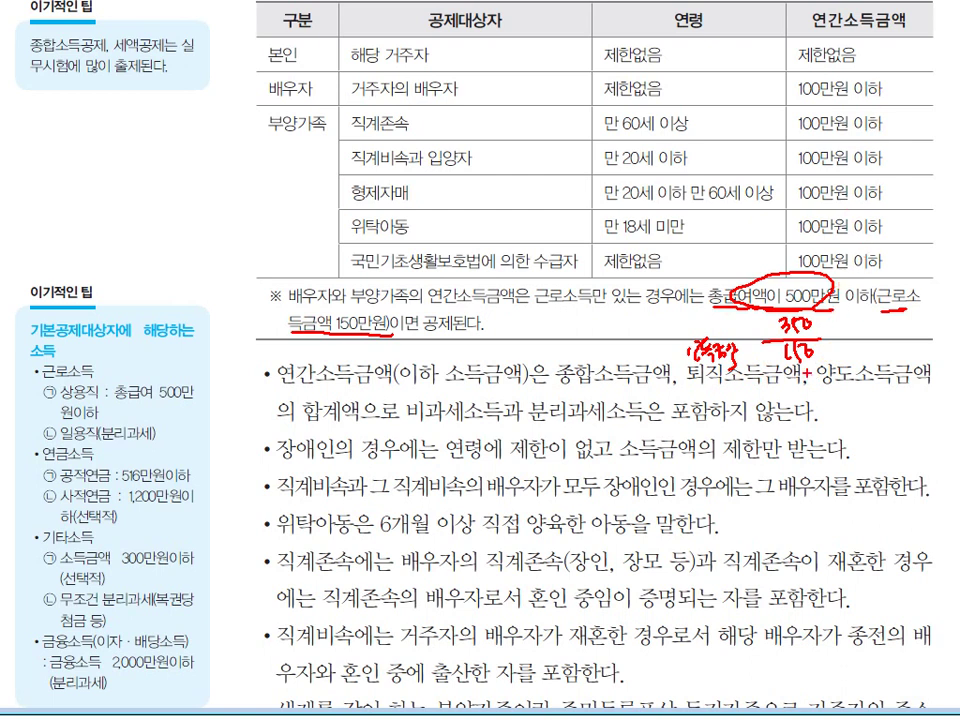
drag(826, 337, 836, 347)
key(Escape)
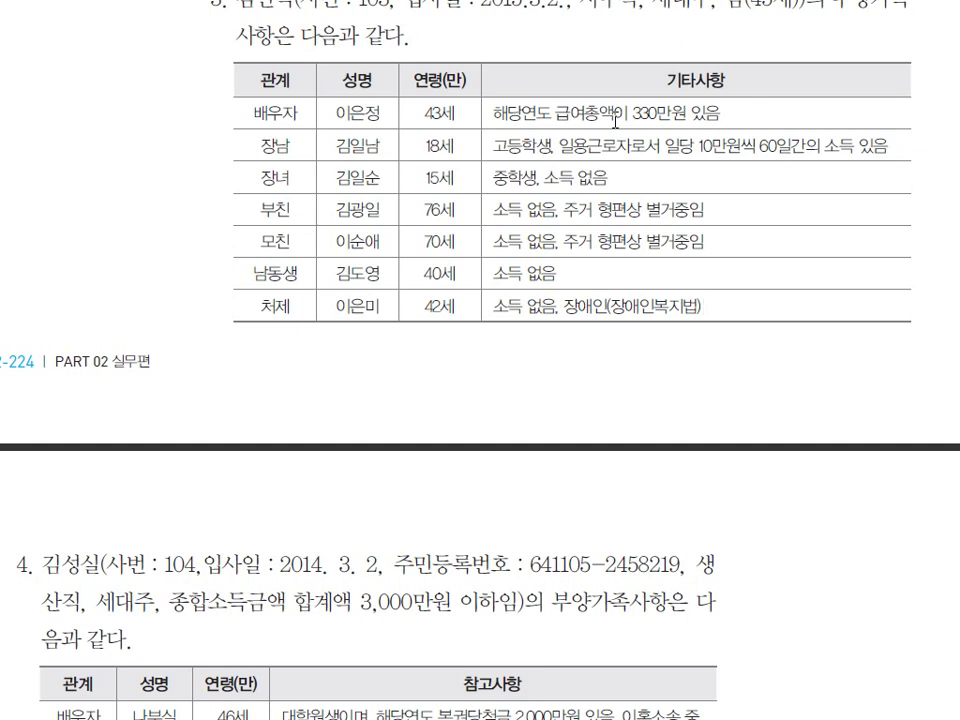
Keep the spouse as 2:배우자 and set 위탁관계 to 처.
key(alt+Tab)
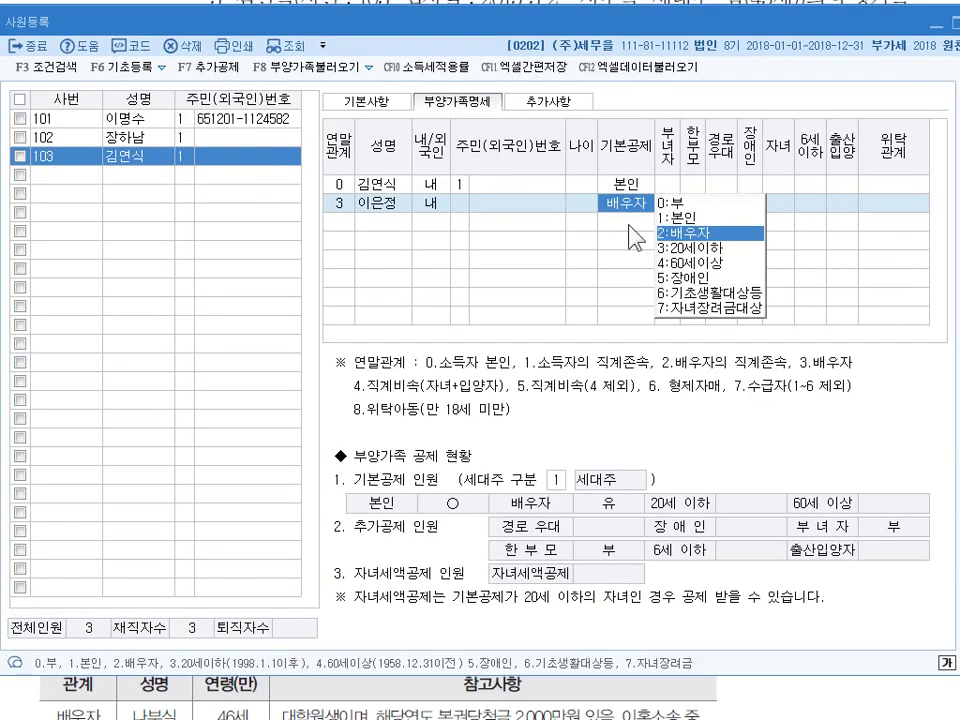
click(911, 205)
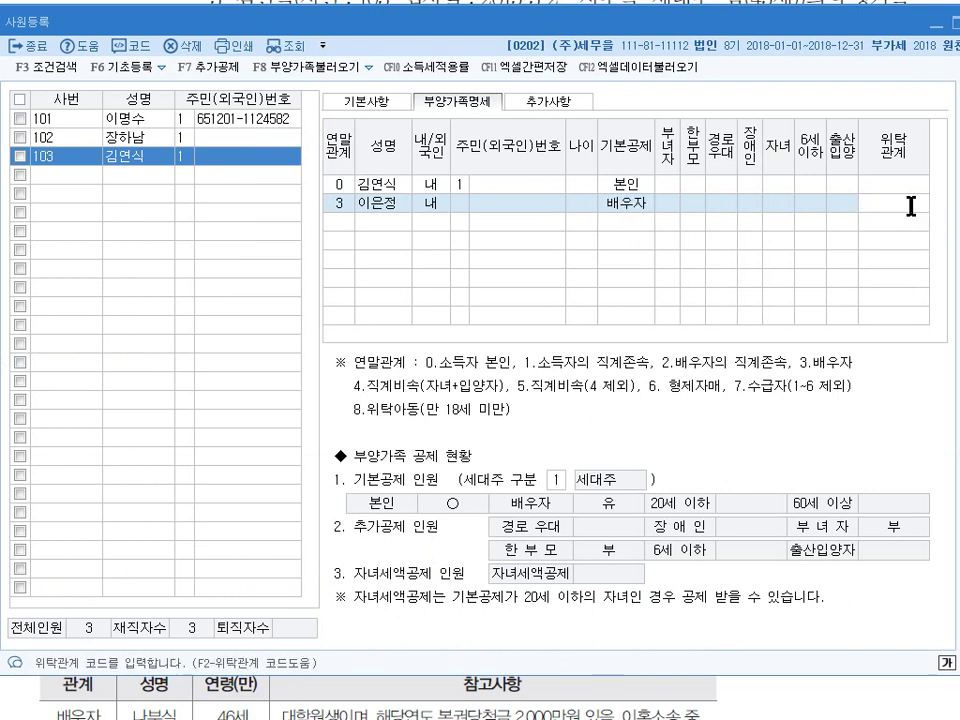
text(처)
key(Return)
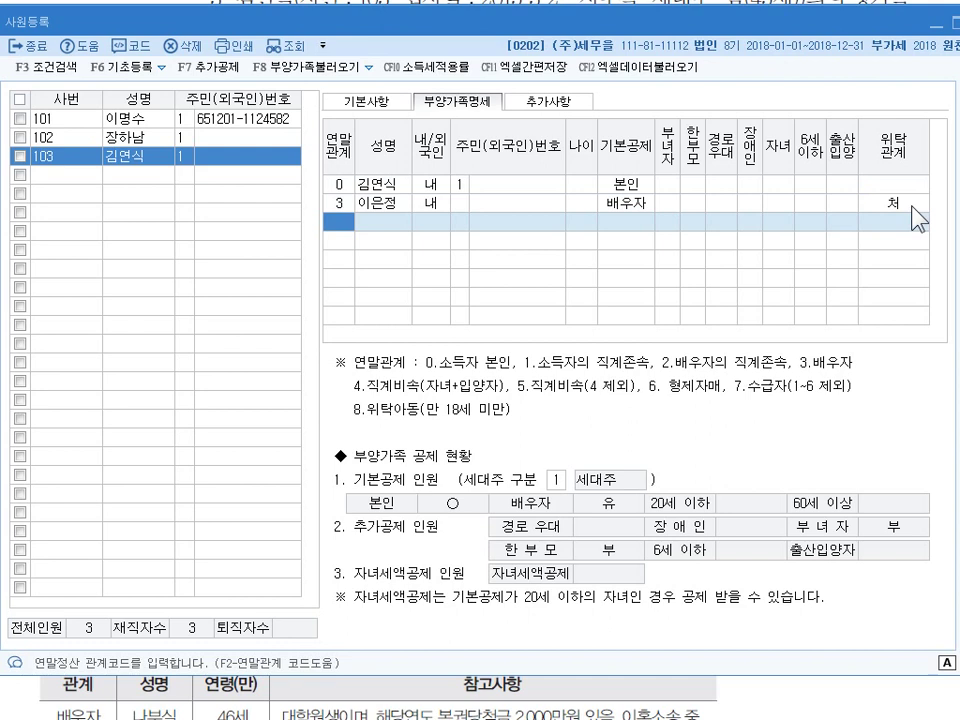
Add the eldest son as a relation-4 dependent with his name.
text(4)
key(Return)
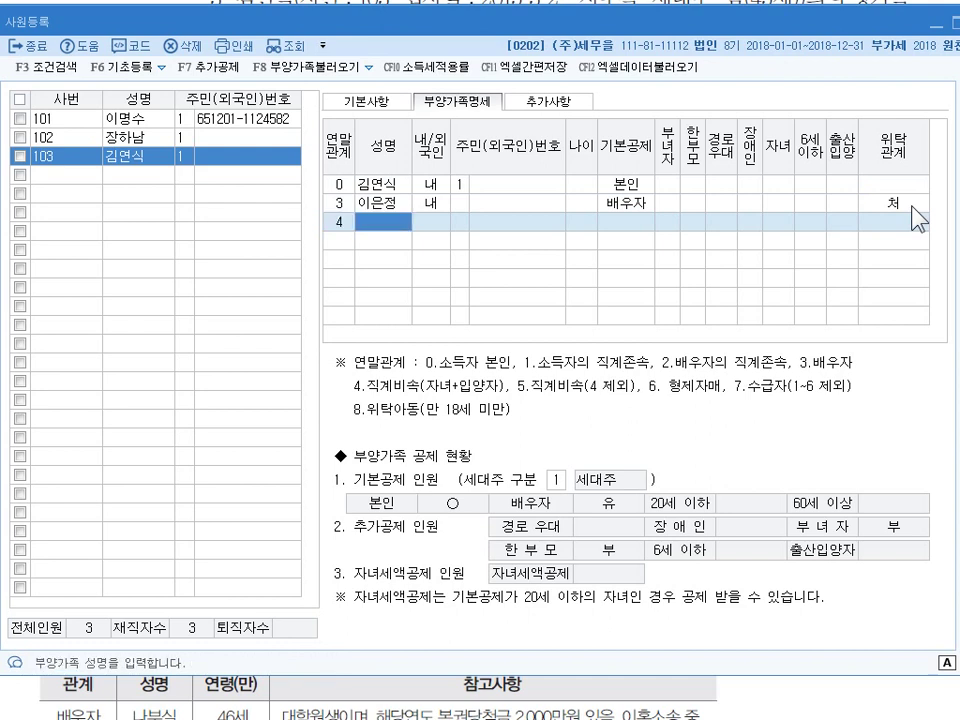
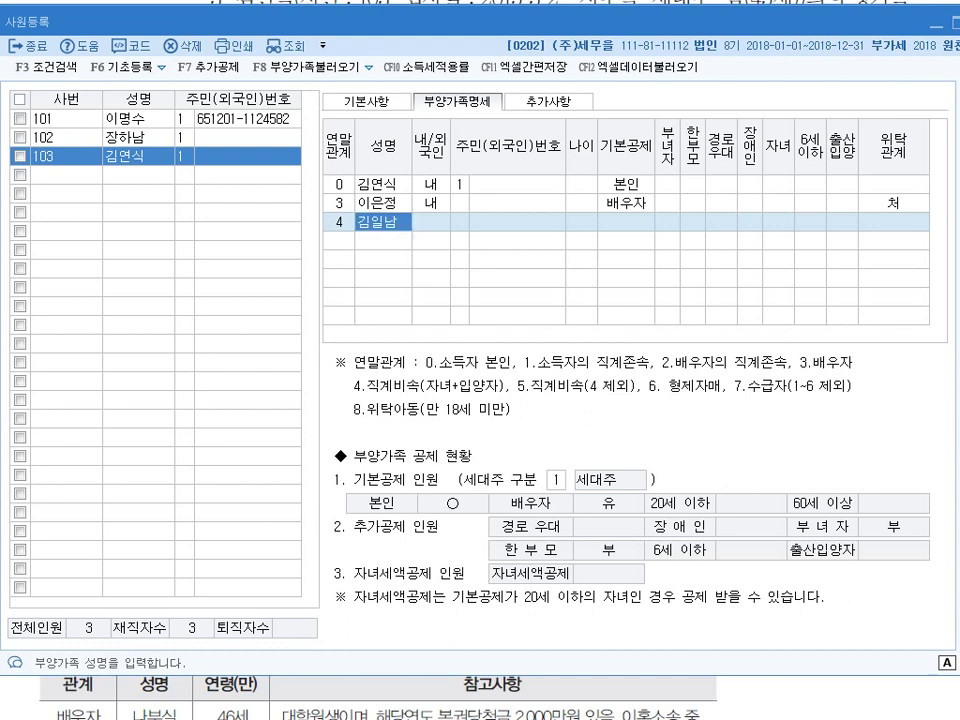
key(Return)
key(Return)
key(Return)
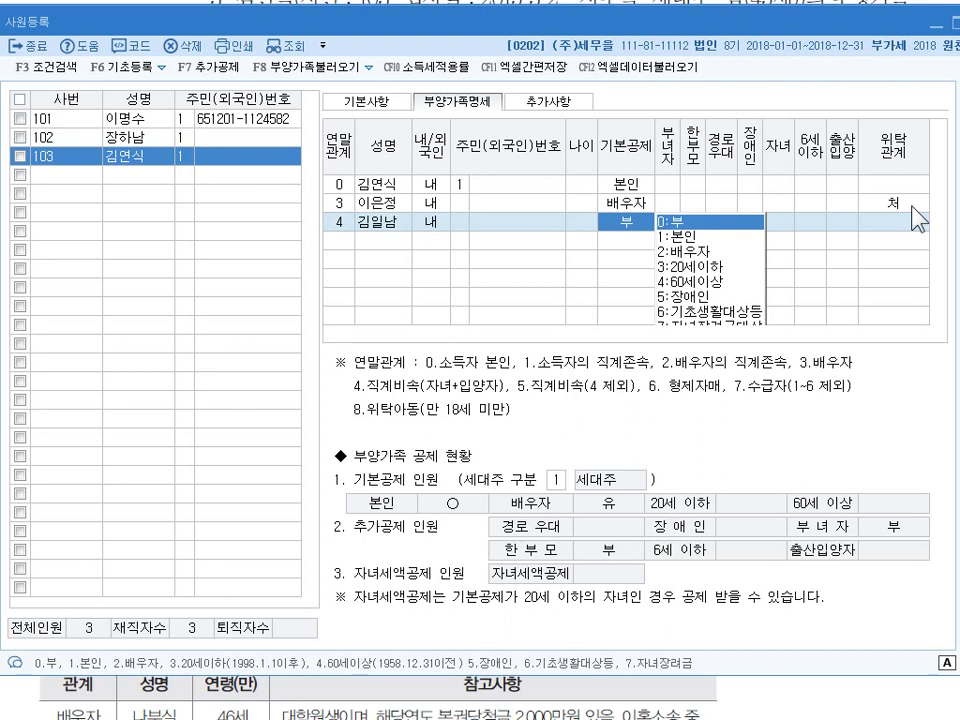
key(alt+Tab)
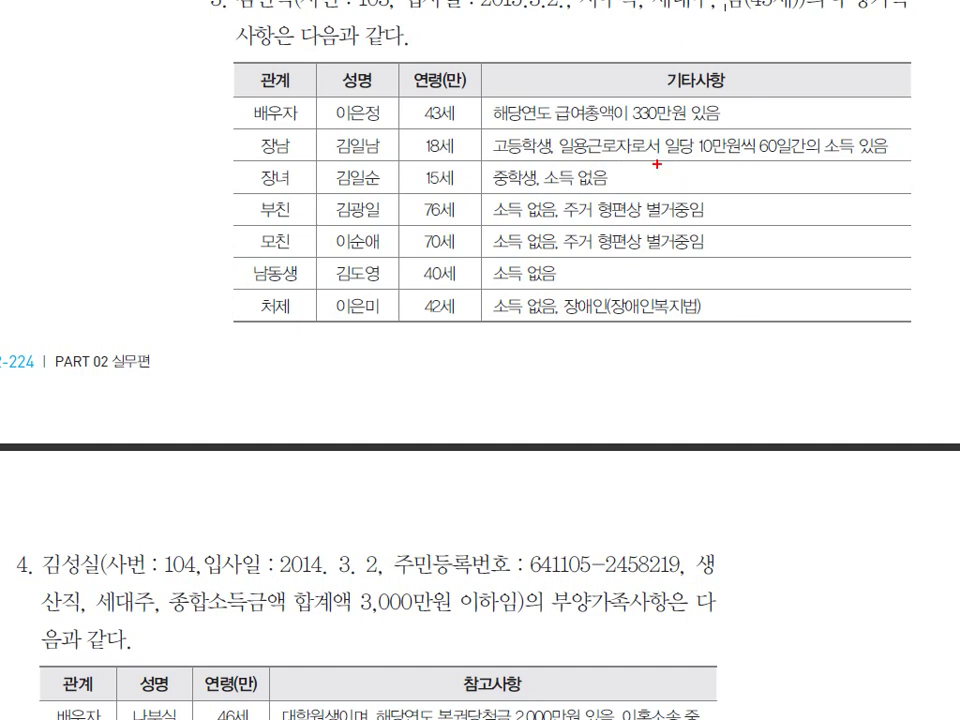
Mark the eldest son's 10만원-a-day wage detail in the family table.
mouse_move(745, 121)
mouse_down()
mouse_move(746, 143)
mouse_move(800, 132)
mouse_move(815, 143)
mouse_move(745, 118)
mouse_move(815, 140)
mouse_up()
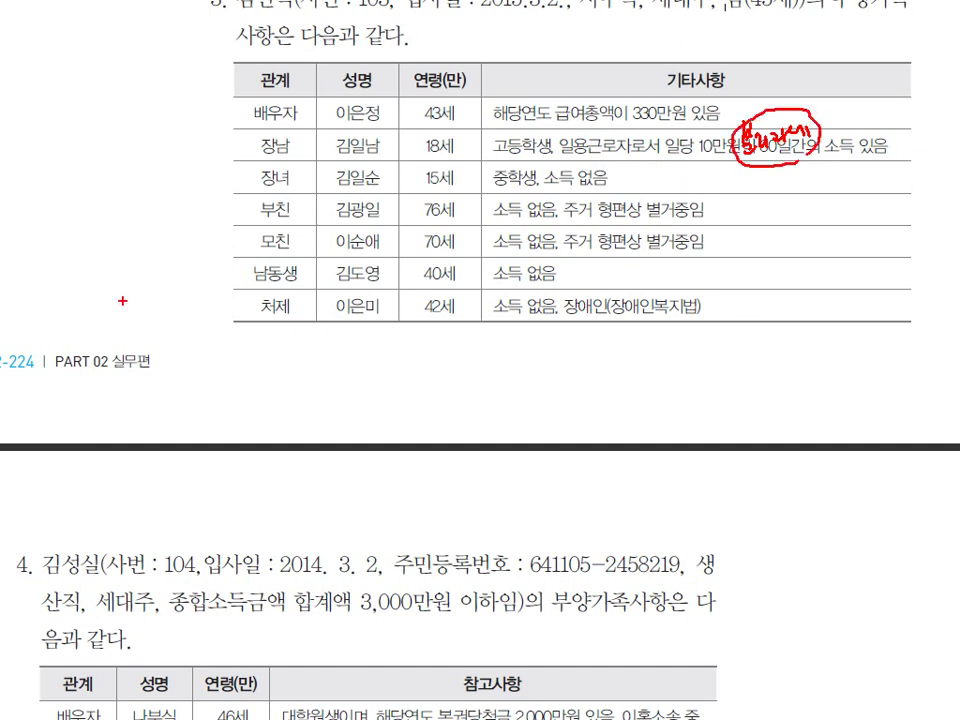
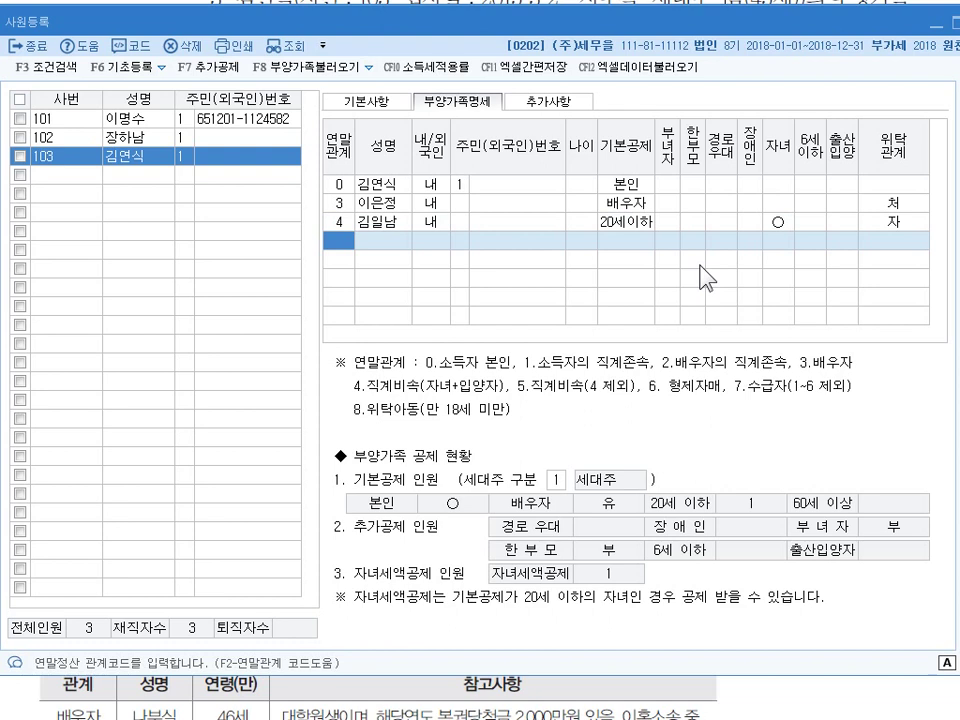
Add the second child as relation 4, 내국인, 기본공제 20세이하, 6세이하 0, 위탁관계 자.
text(4)
key(Return)
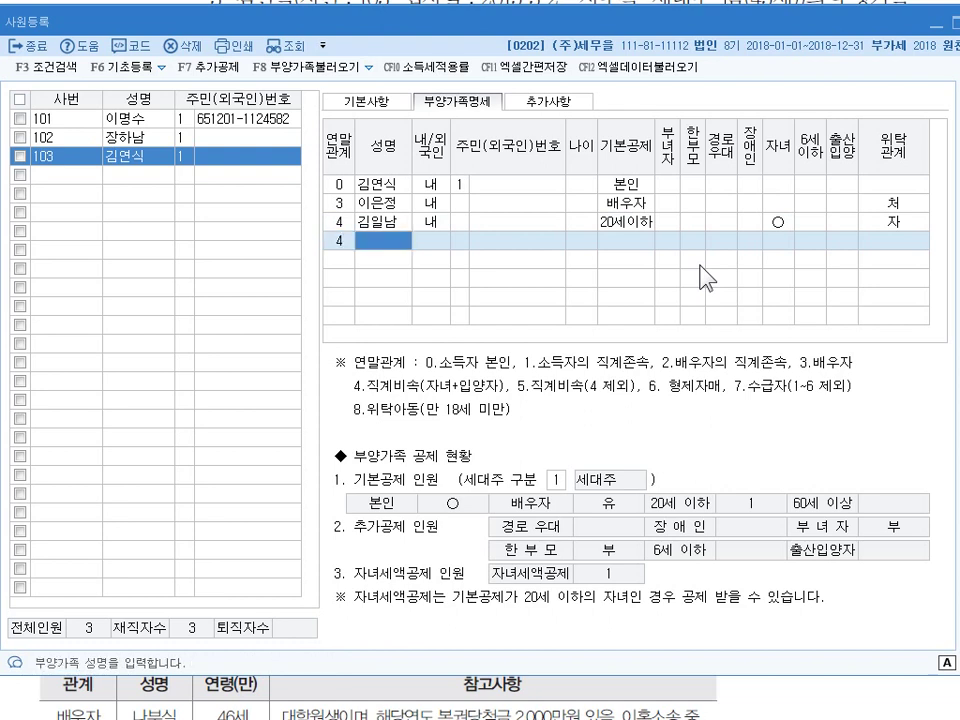
text(ㄱ밍ㄹ)
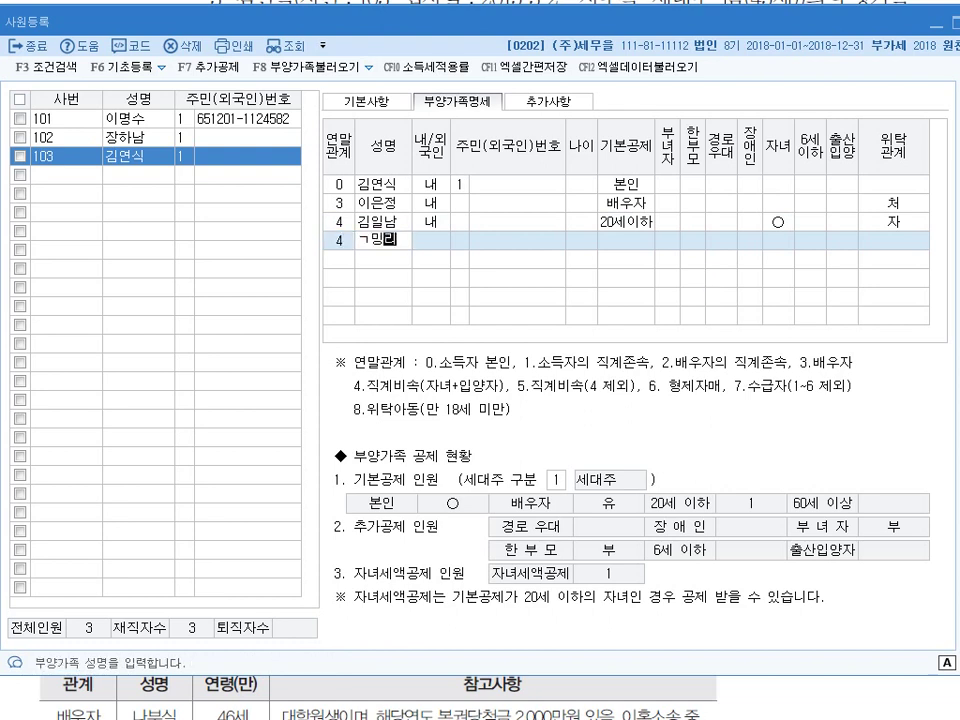
key(Return)
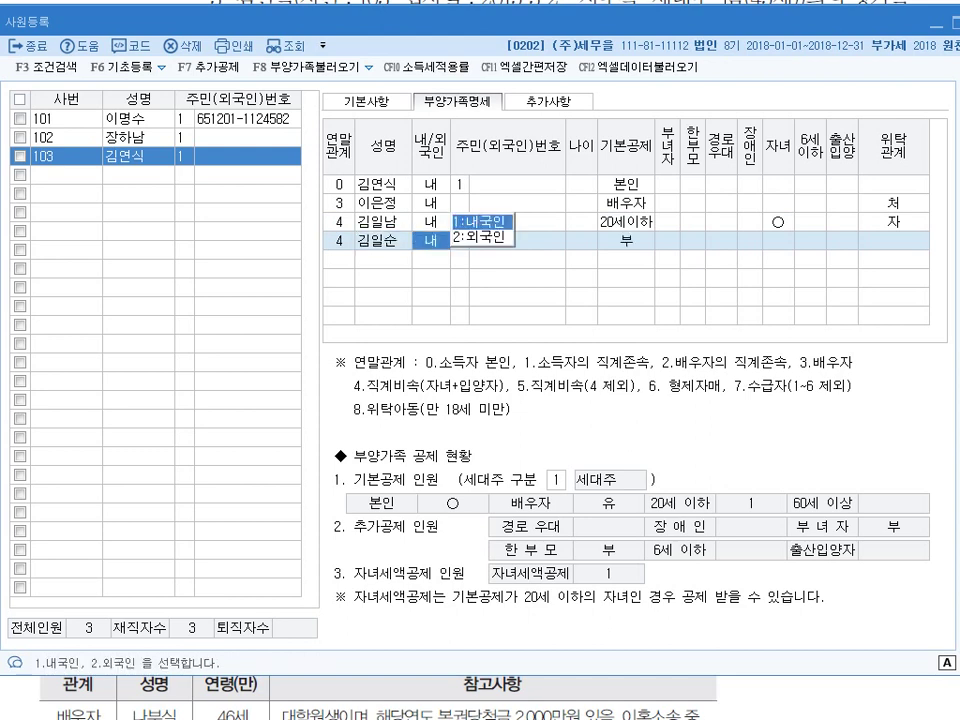
key(Return)
key(Return)
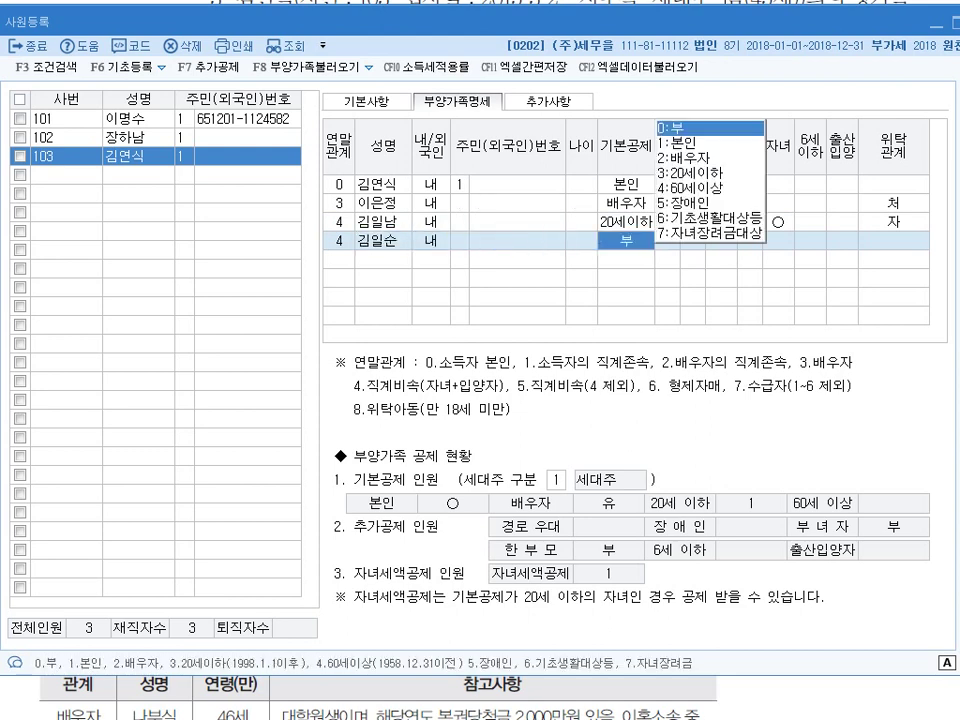
click(690, 171)
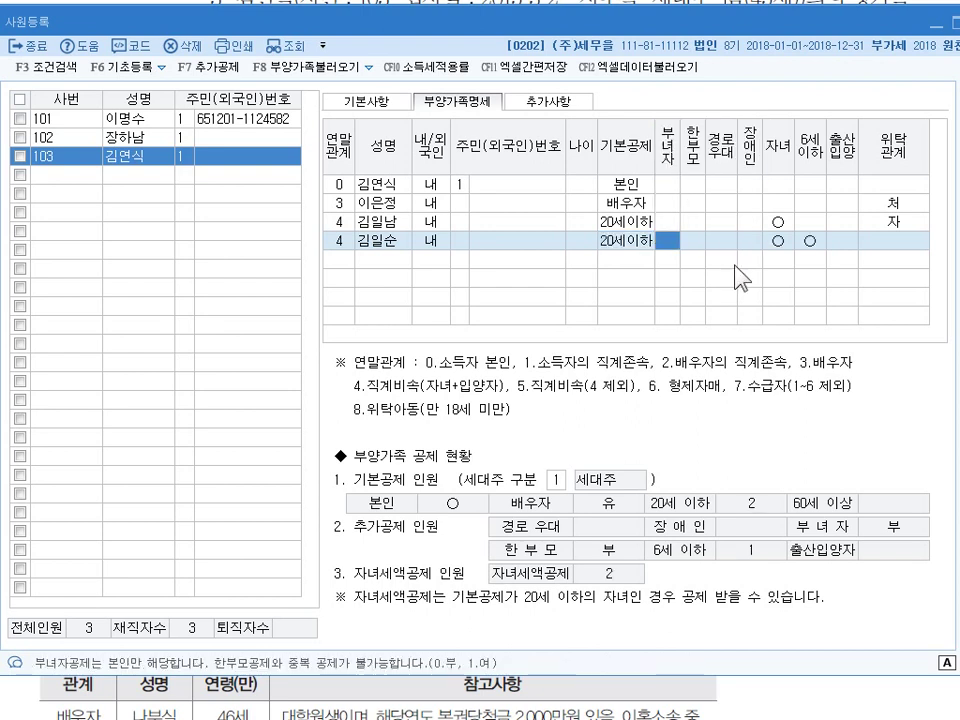
click(812, 242)
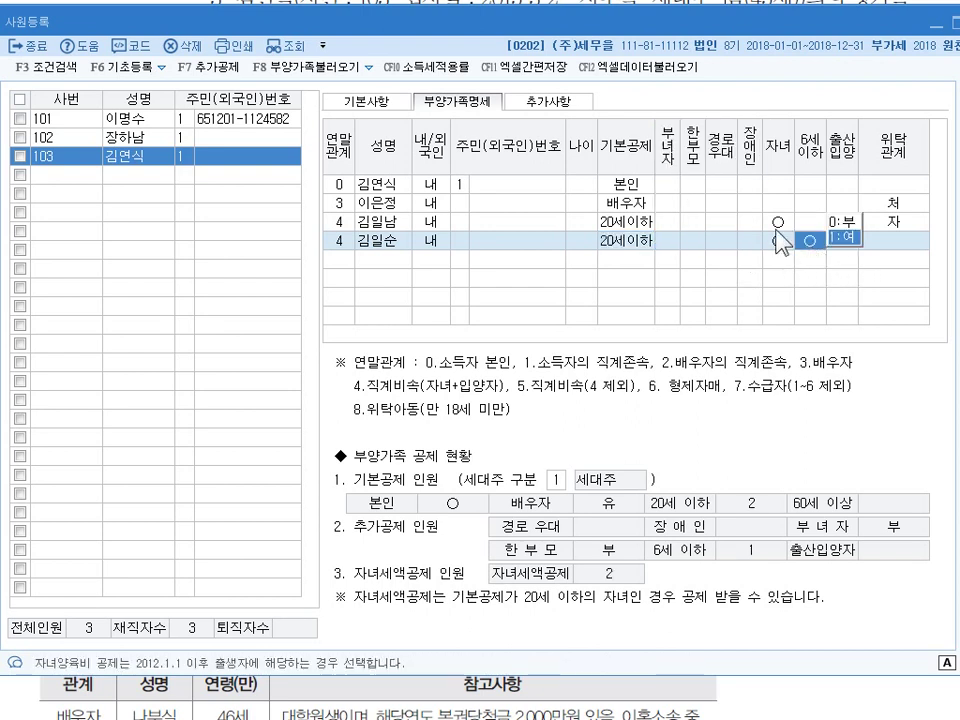
text(0)
key(Return)
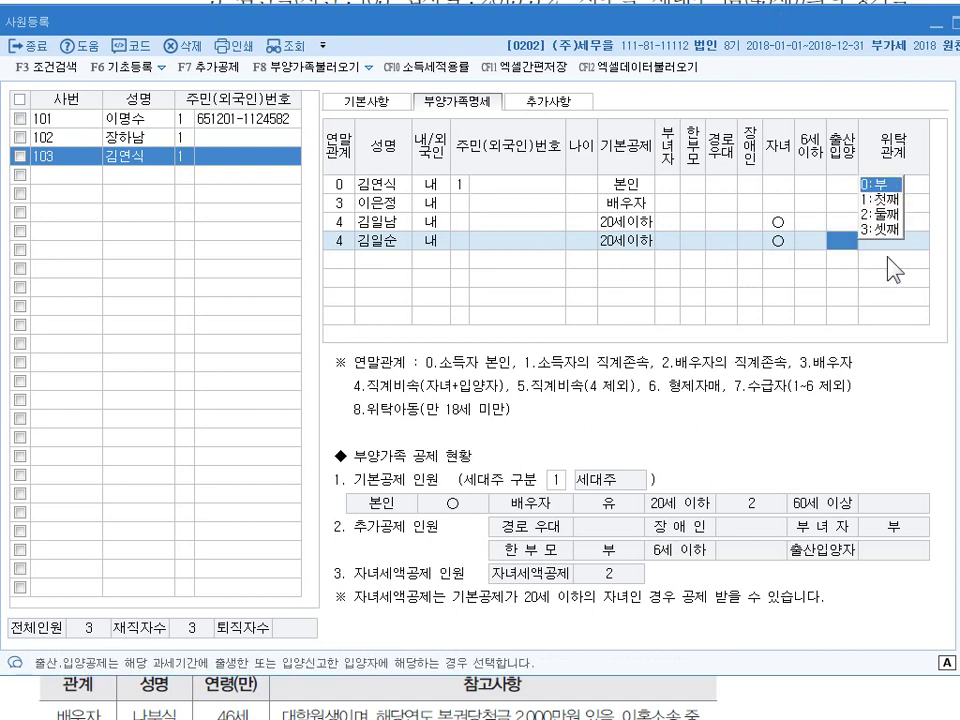
click(904, 242)
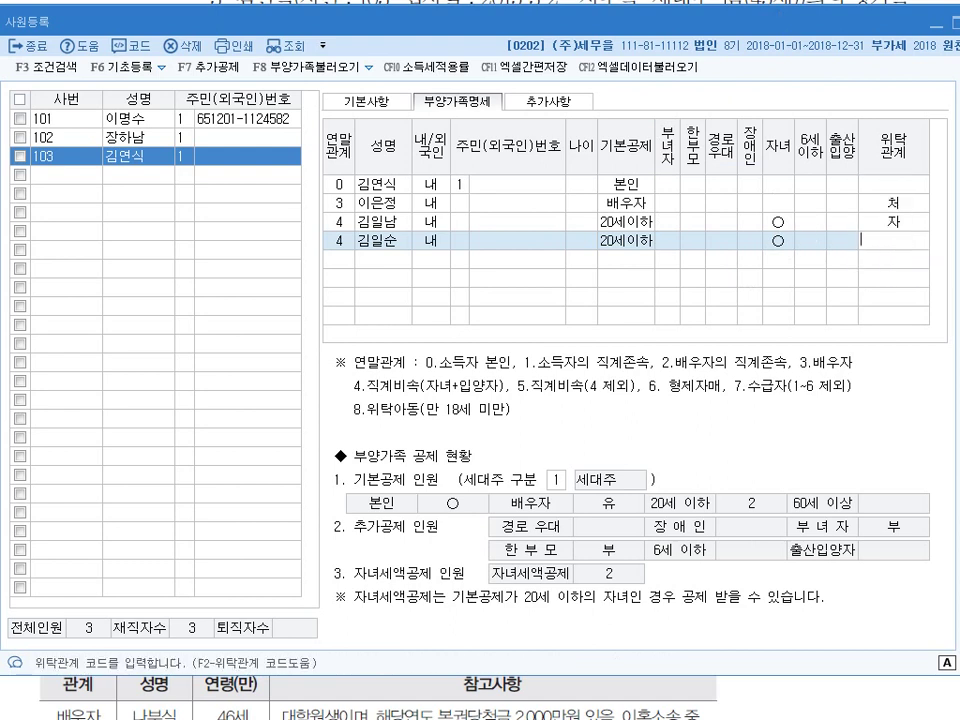
text(자)
key(Return)
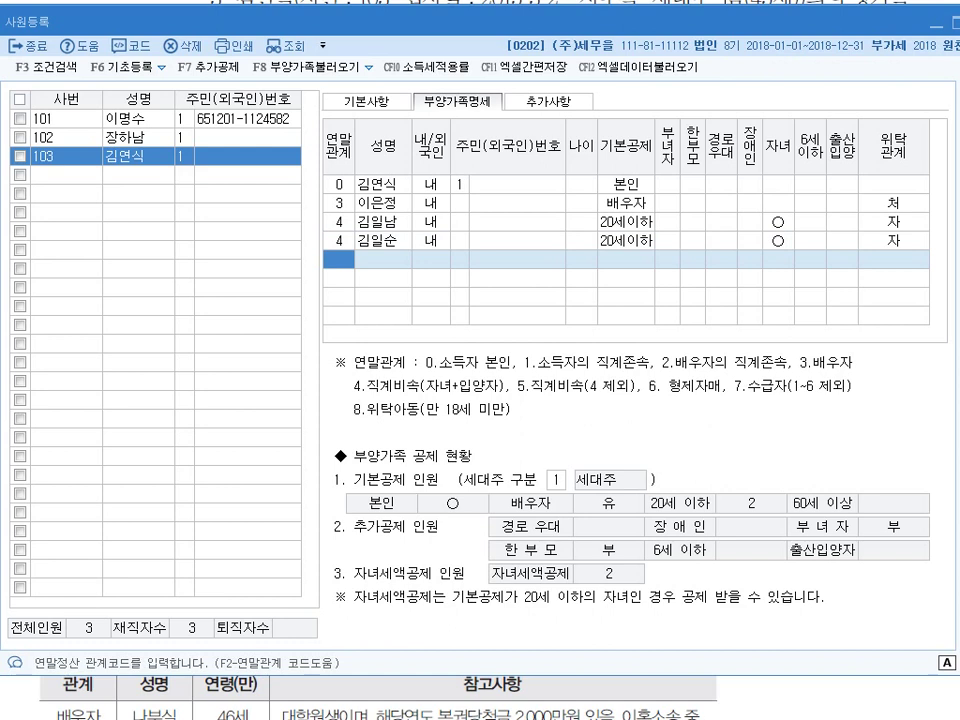
Start a relation-1 dependent row and enter the father's name.
text(1)
key(Return)
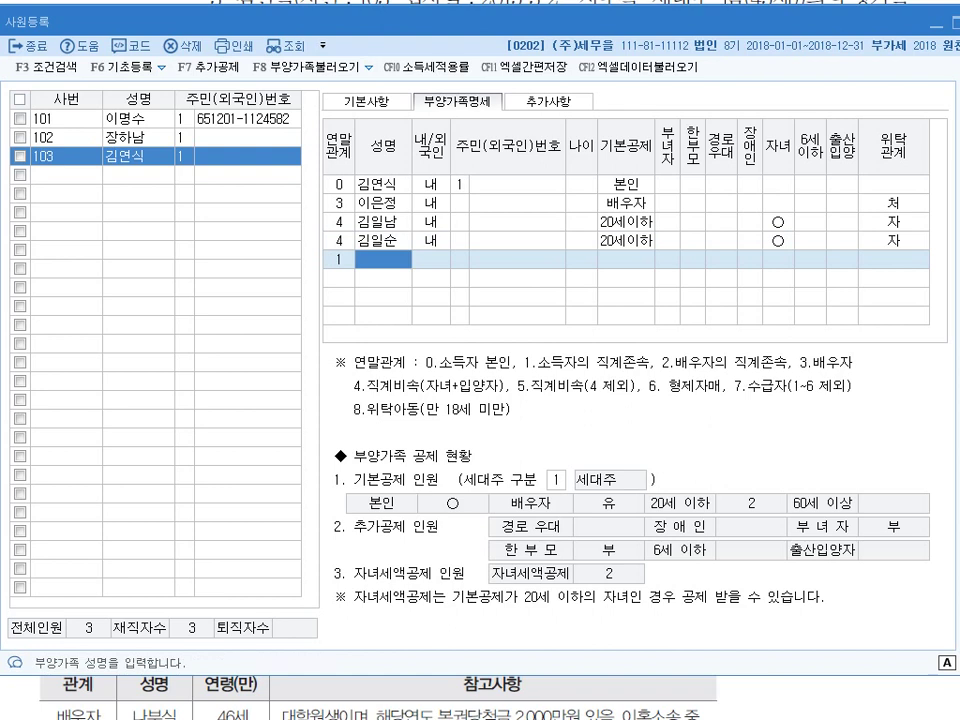
text(ㄱ미ㄱ)
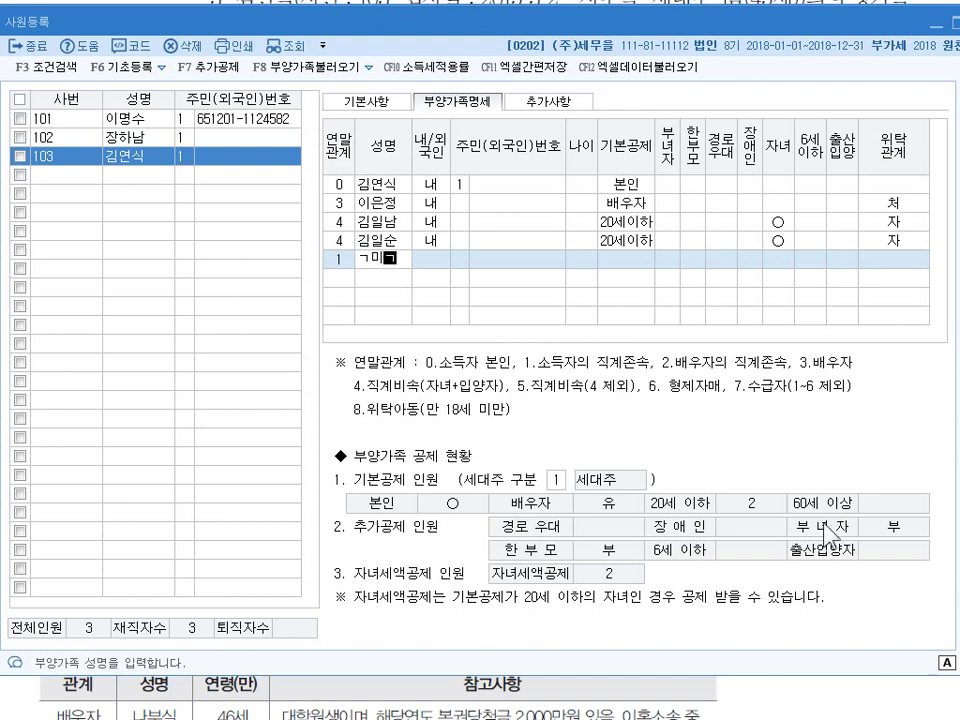
key(BackSpace)
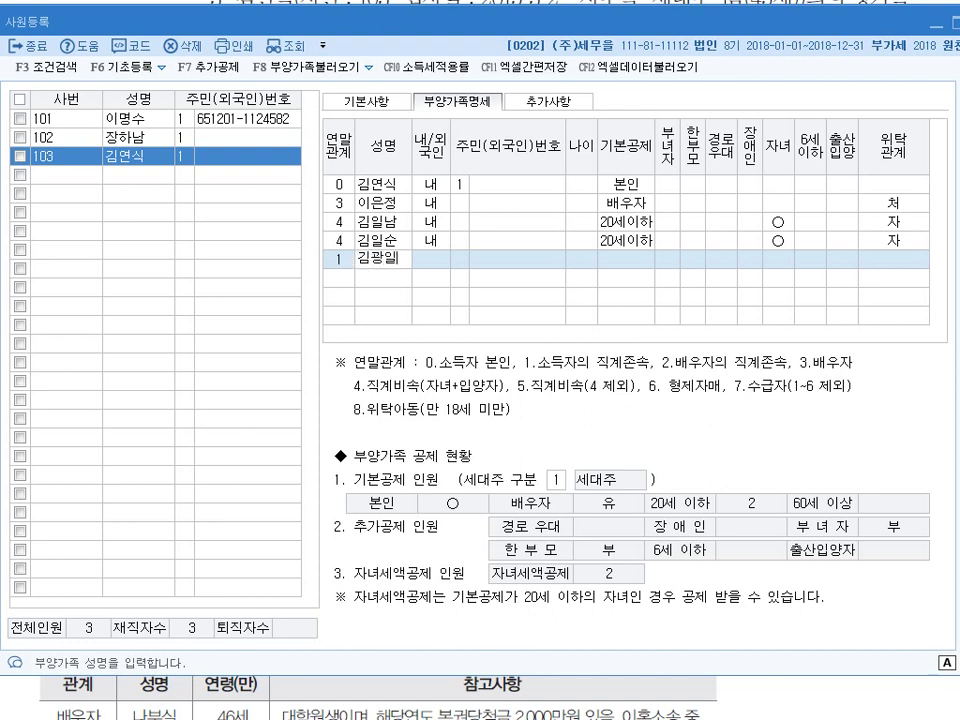
key(Return)
key(Return)
key(Return)
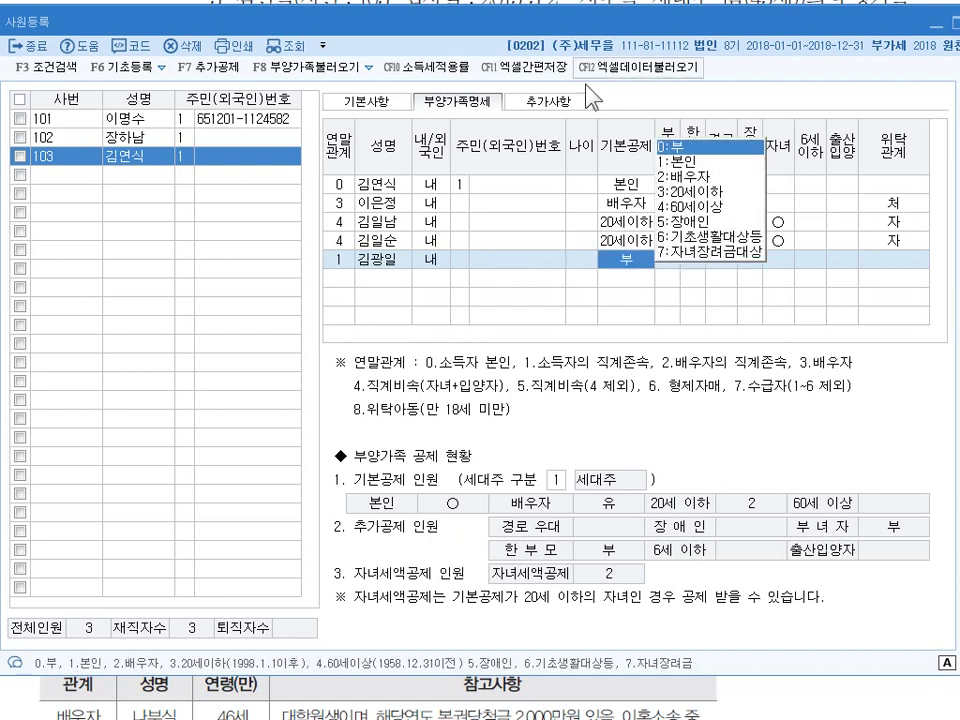
Set the father to 기본공제 4:60세이상, 경로우대 1:여, 위탁관계 부, and start another relation-1 row.
key(4)
key(Return)
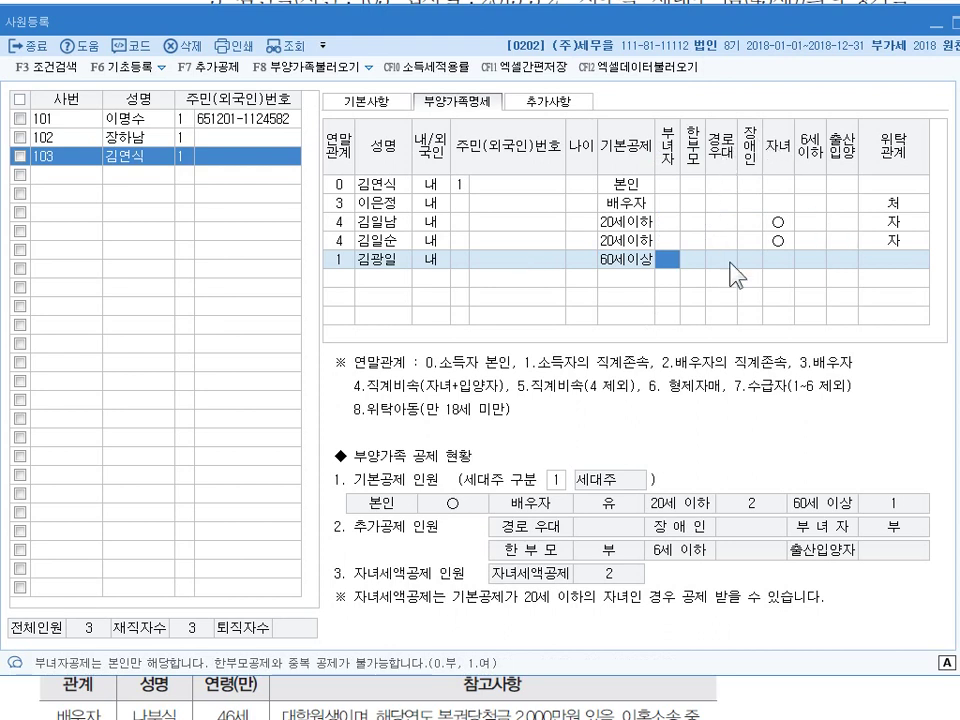
key(Return)
key(Return)
key(1)
key(Return)
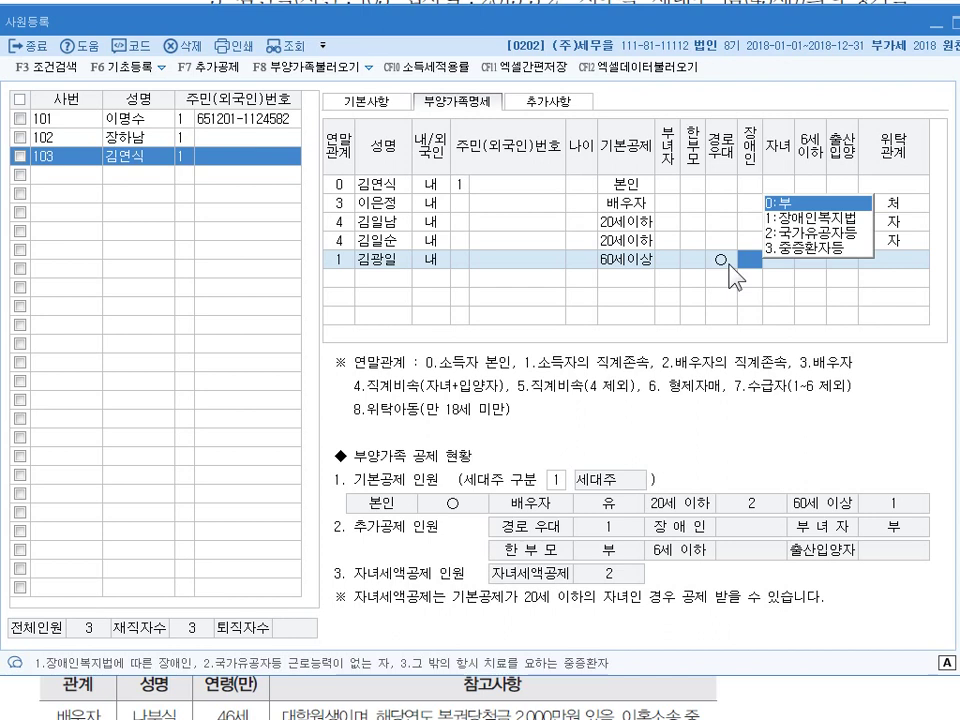
key(Return)
key(Return)
key(Return)
key(Return)
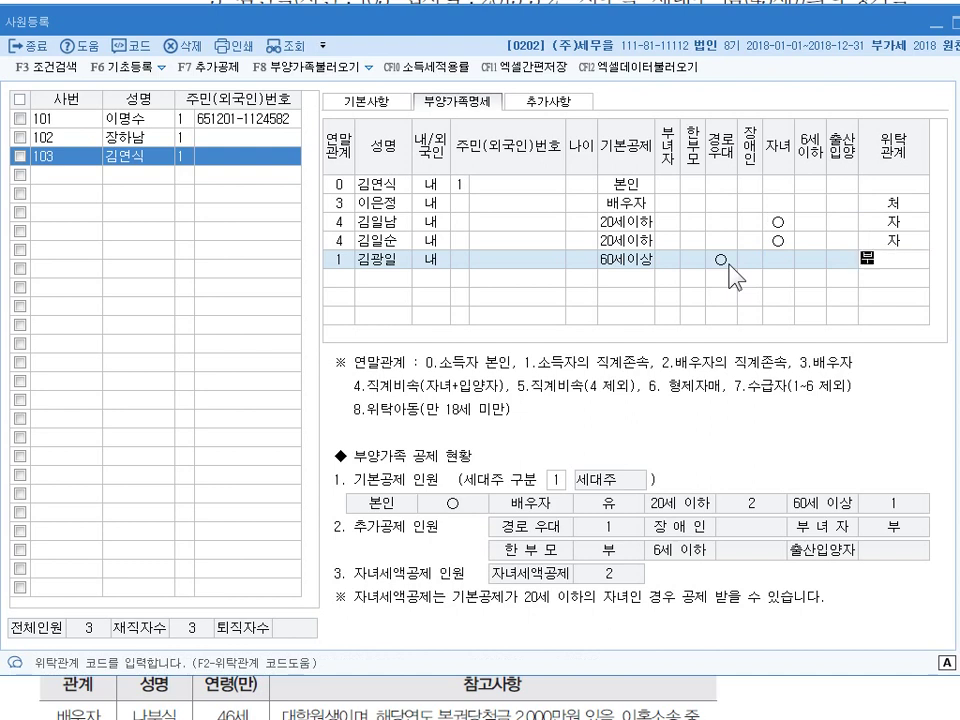
text(부)
key(Return)
text(1)
key(Return)
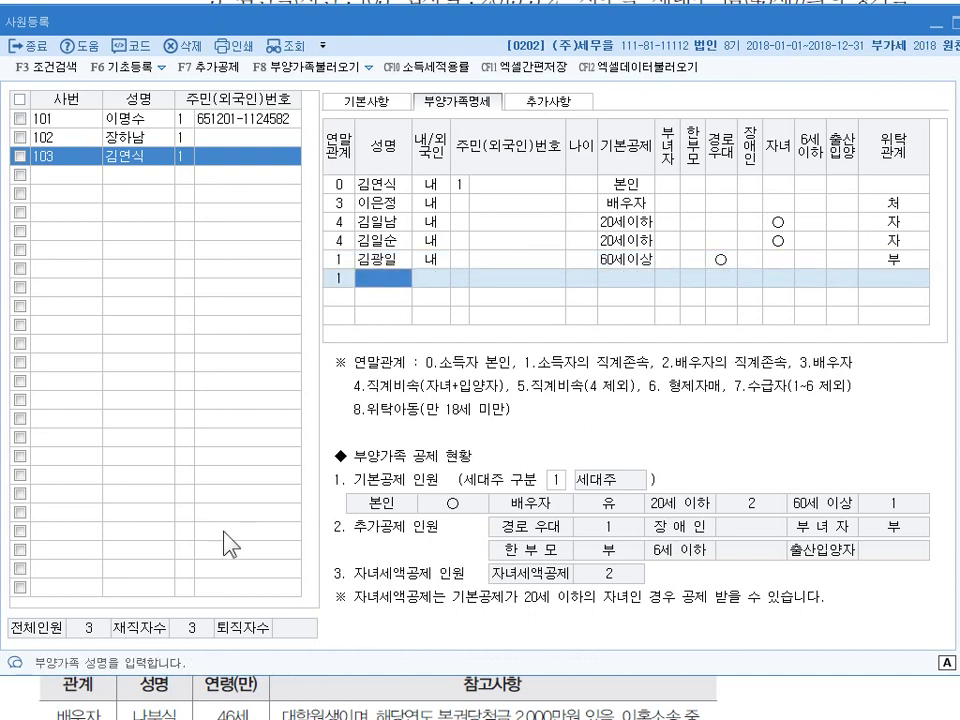
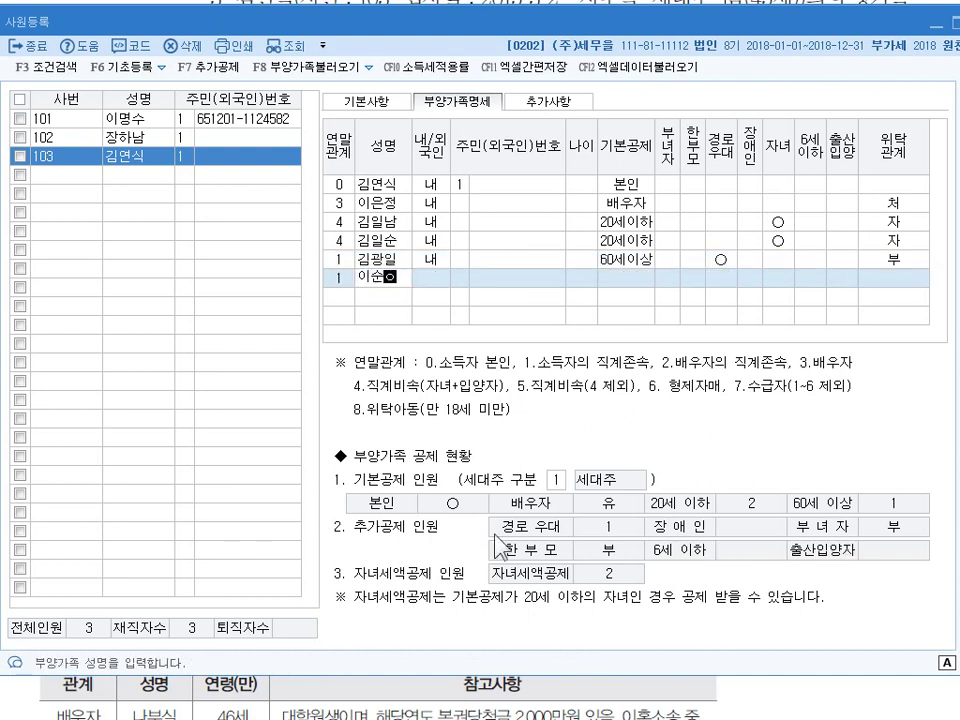
Enter the mother's name with 기본공제 4:60세이상, 경로우대 1:여 and 위탁관계 모.
key(Return)
key(Return)
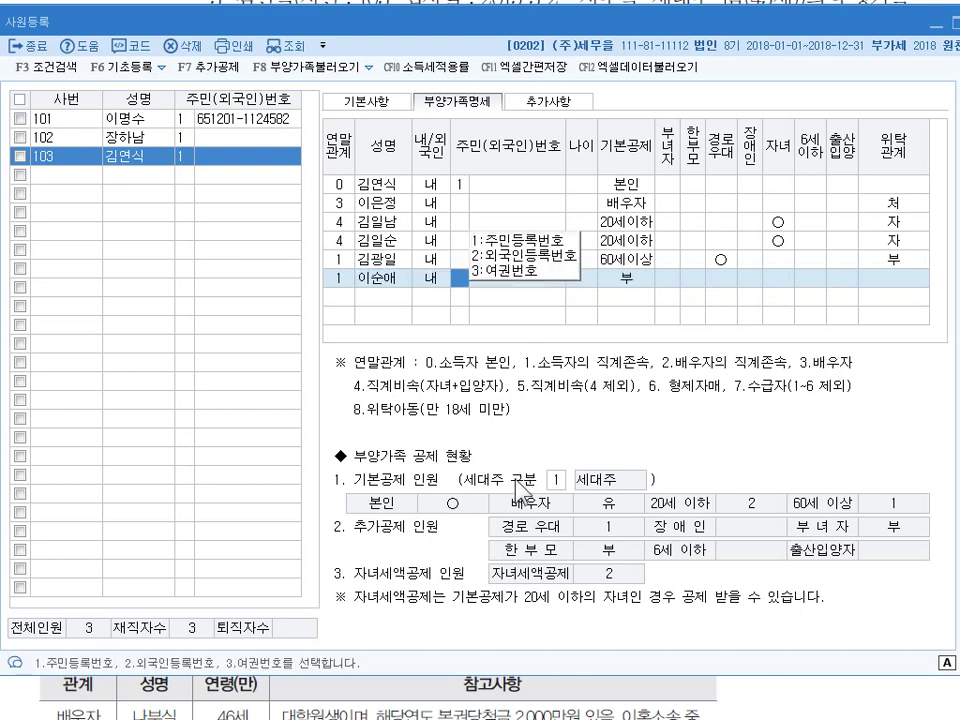
key(Return)
key(Return)
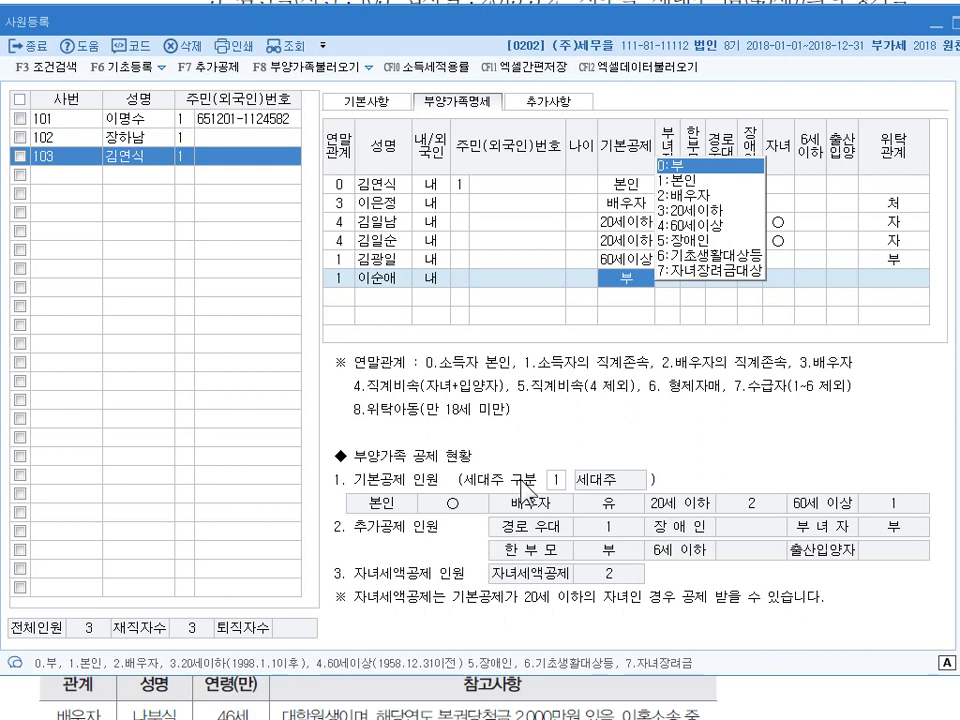
text(4)
key(Return)
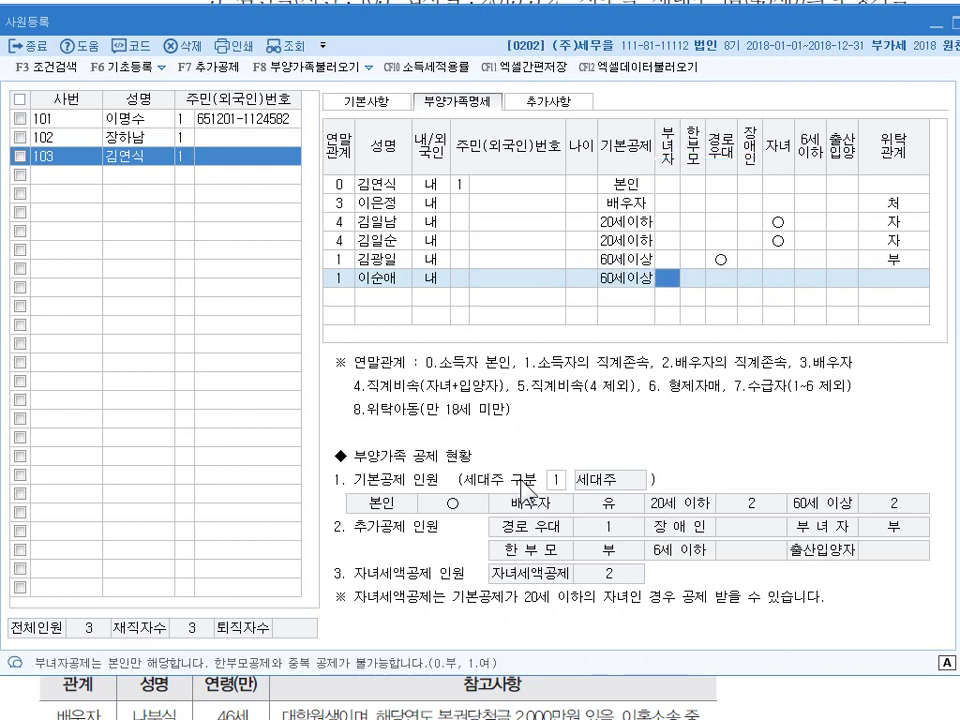
key(Return)
key(Return)
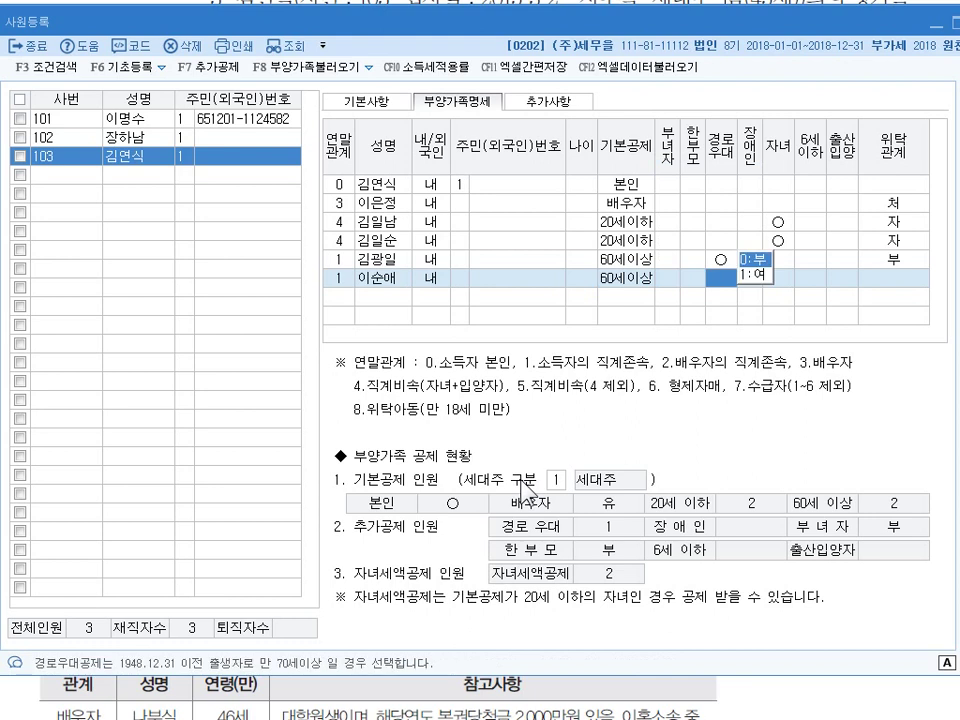
text(1)
key(Return)
key(Return)
key(Return)
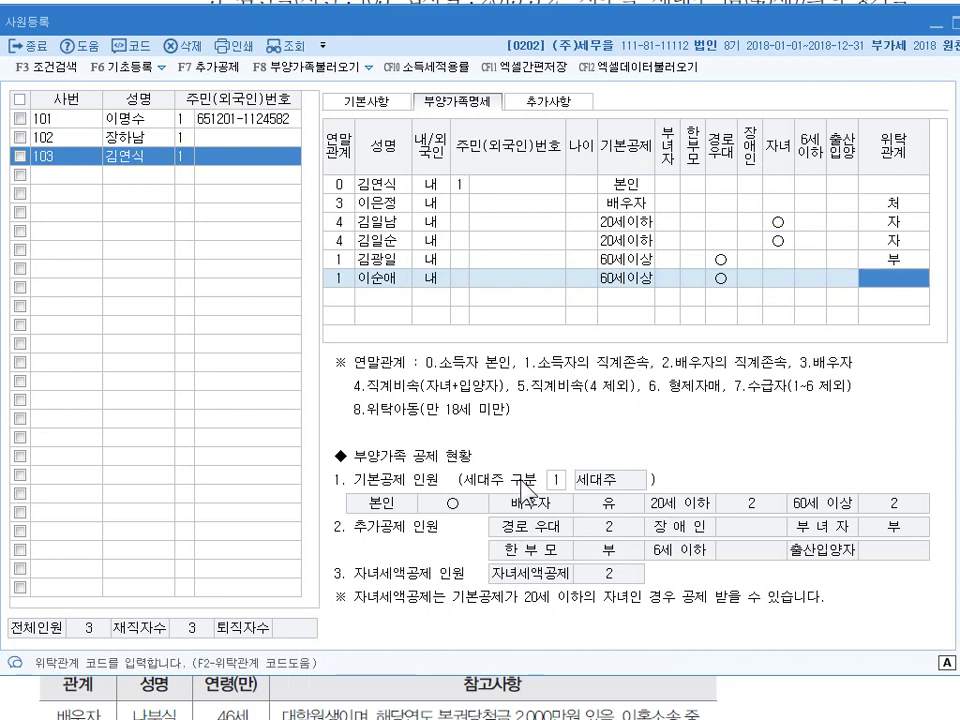
text(모)
key(Return)
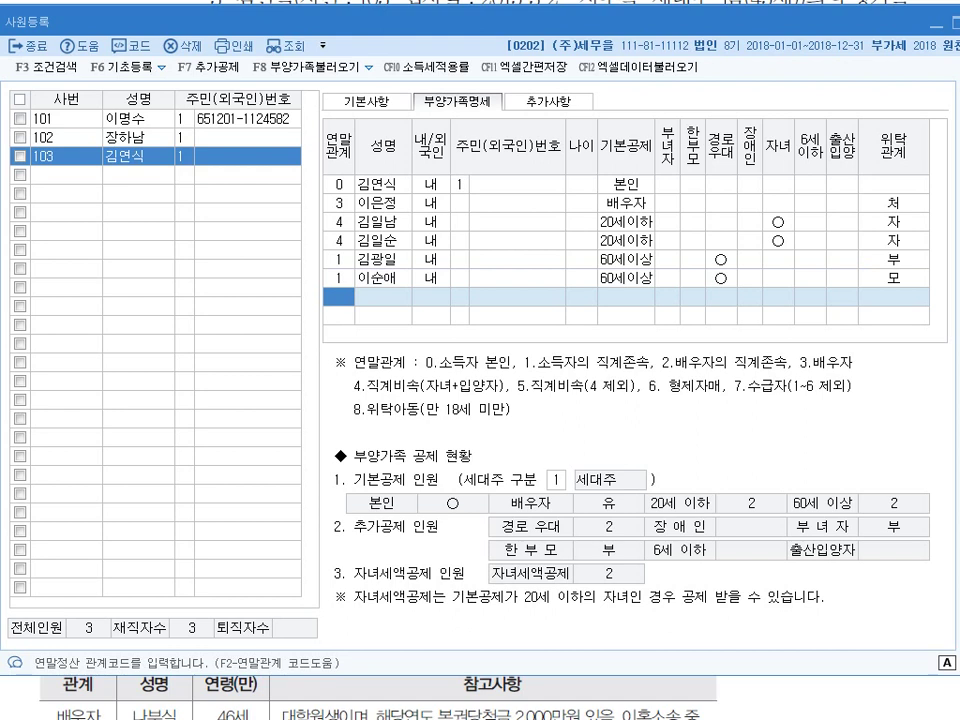
Add the brother as relation 6, 내국인, 기본공제 부, 위탁관계 제, and start another relation-6 row.
text(6)
key(Return)
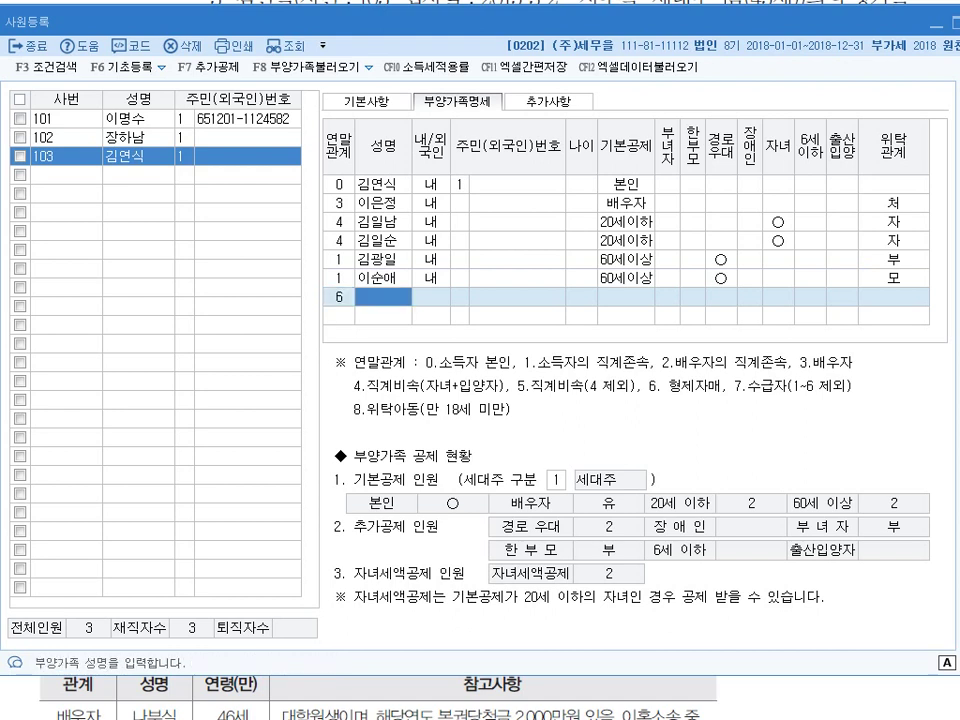
key(Return)
key(Return)
key(Return)
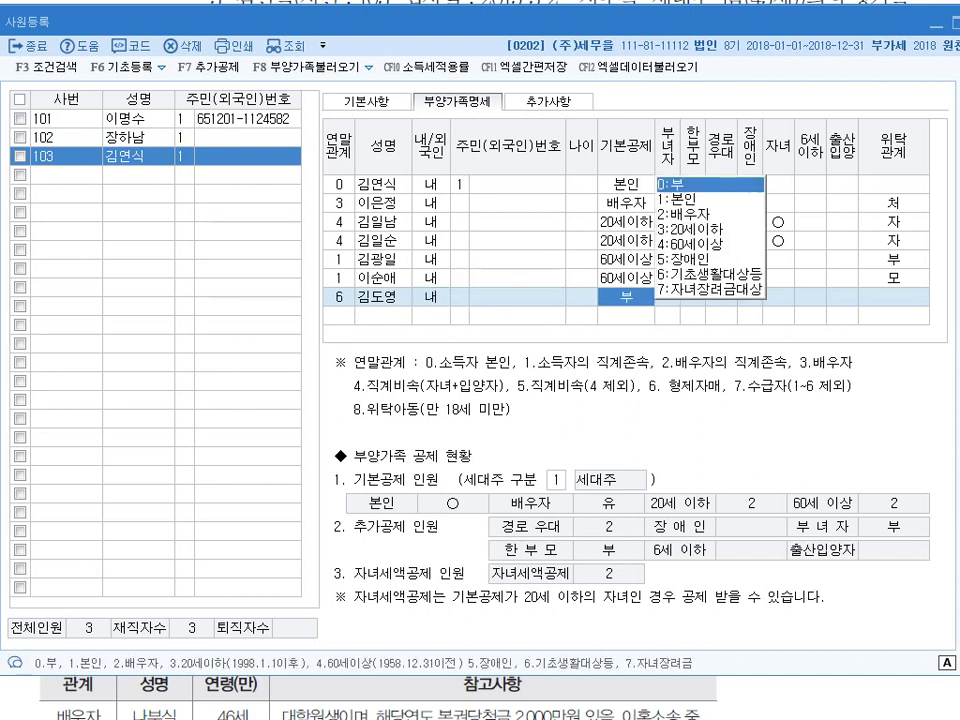
key(Return)
key(Return)
key(Return)
key(Return)
key(Return)
key(Return)
key(Return)
key(Return)
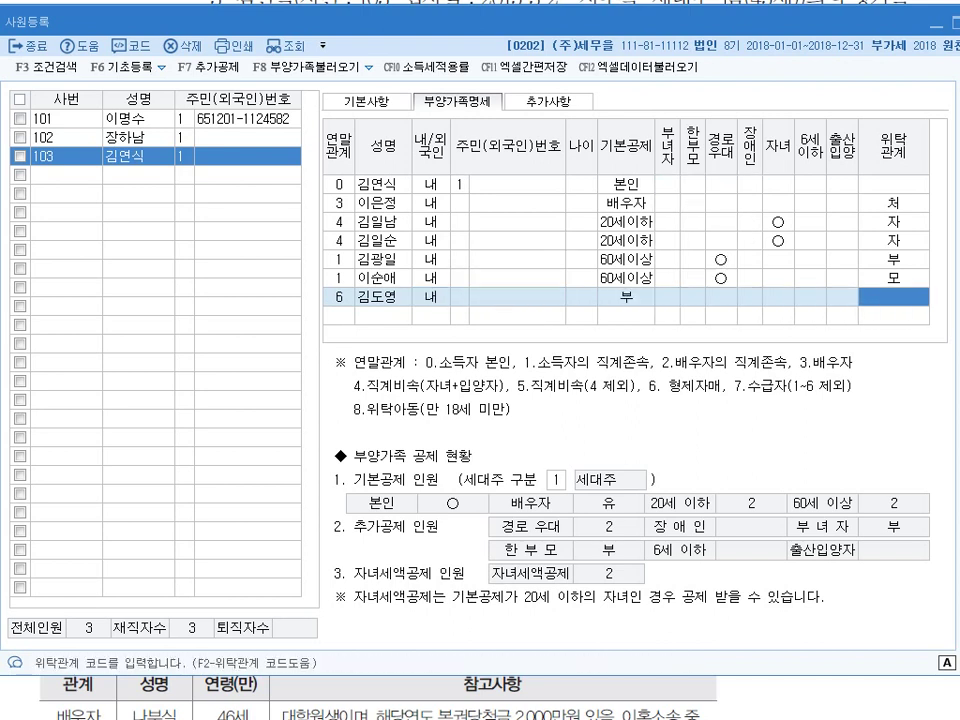
key(F2)
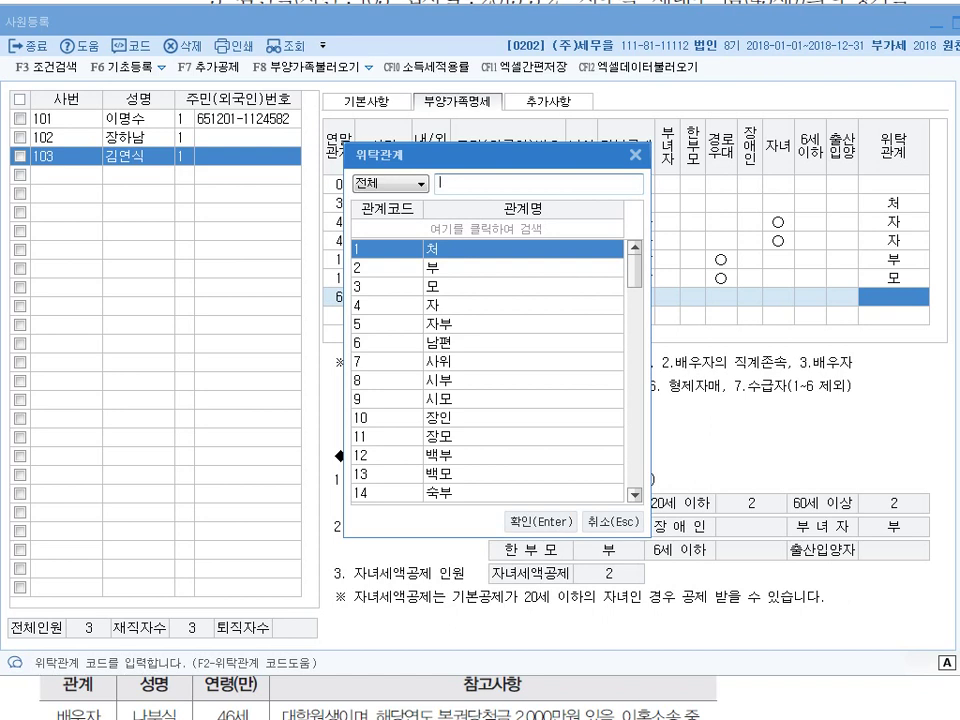
text(제)
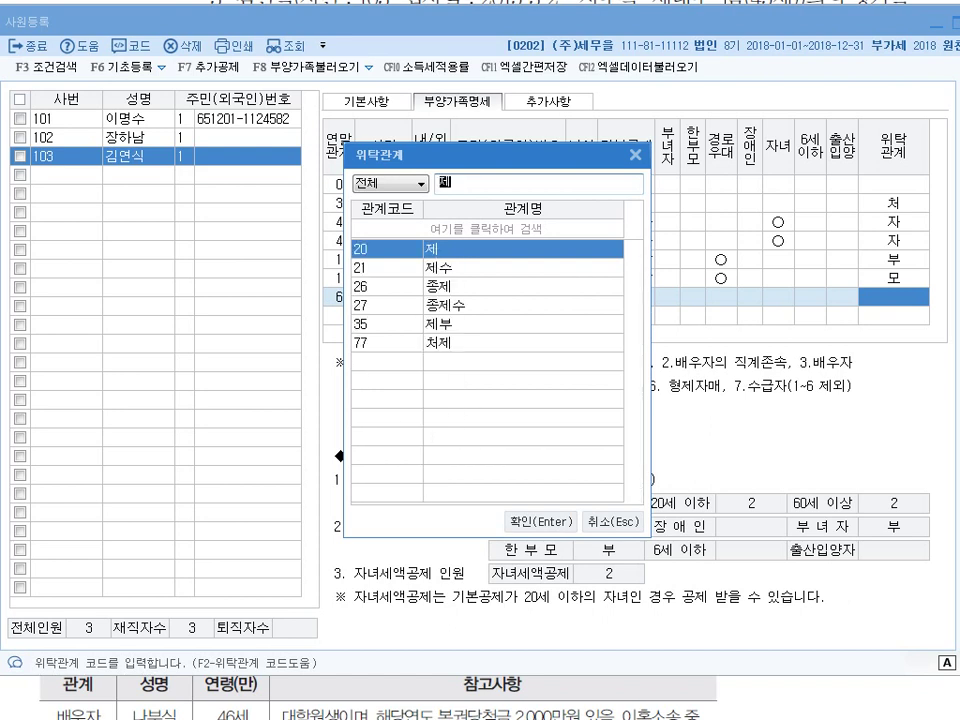
key(Return)
text(6)
key(Return)
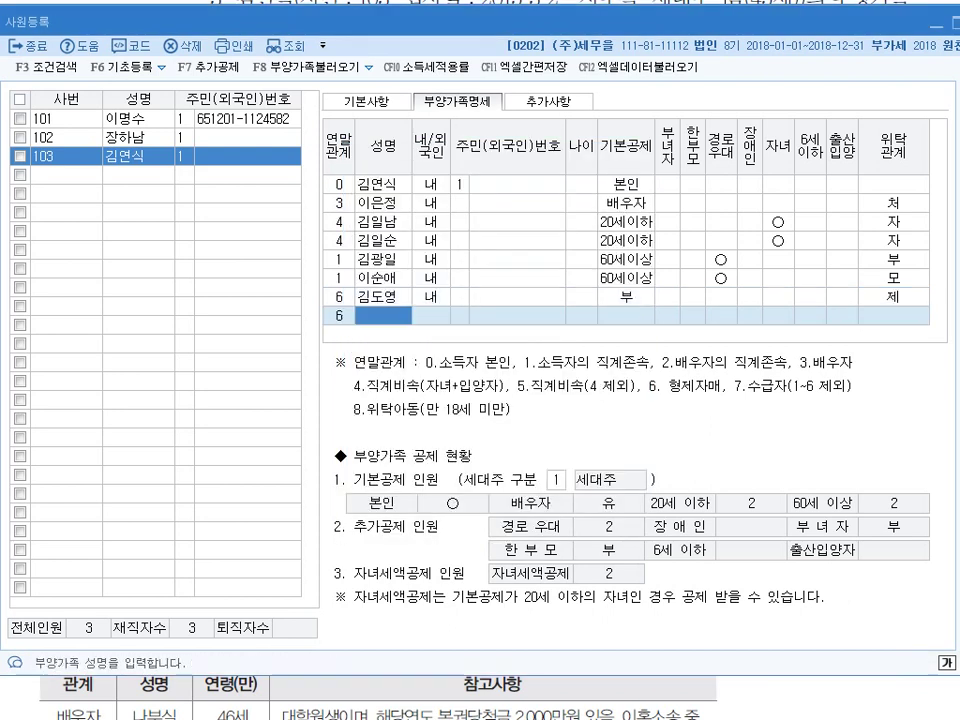
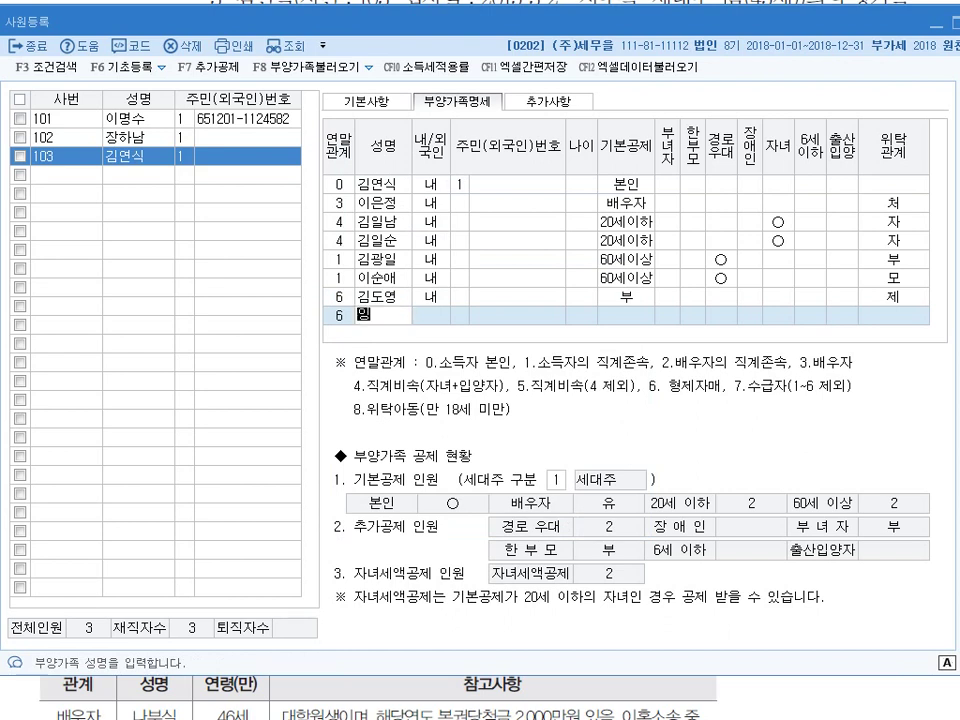
Enter the sister-in-law's name with 기본공제 5:장애인, disability 1:장애인복지법, and 위탁관계 처제.
key(Return)
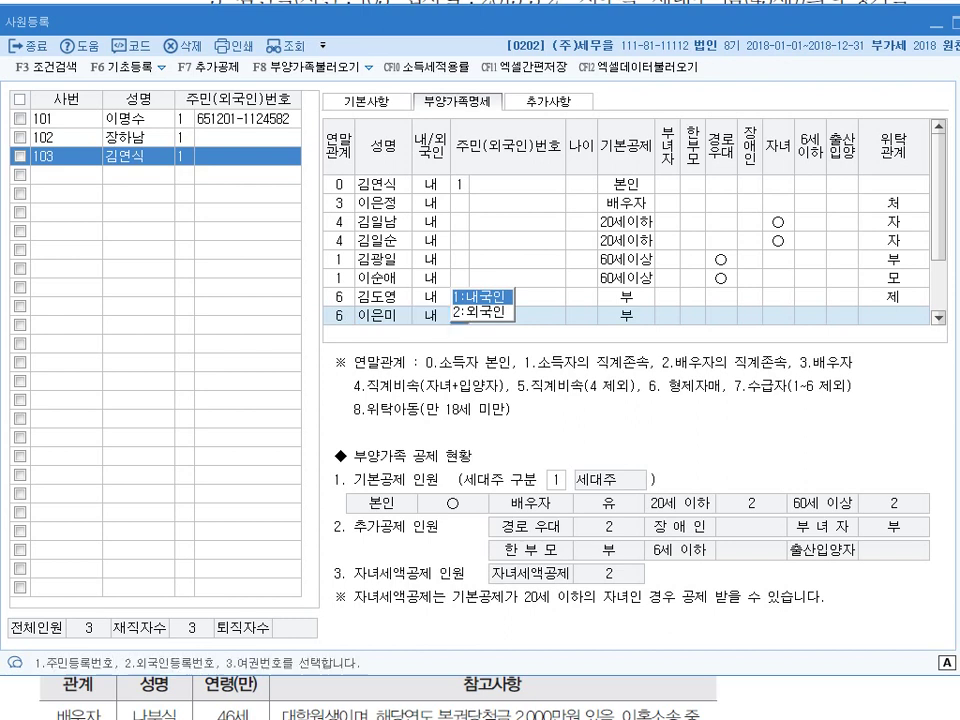
key(Return)
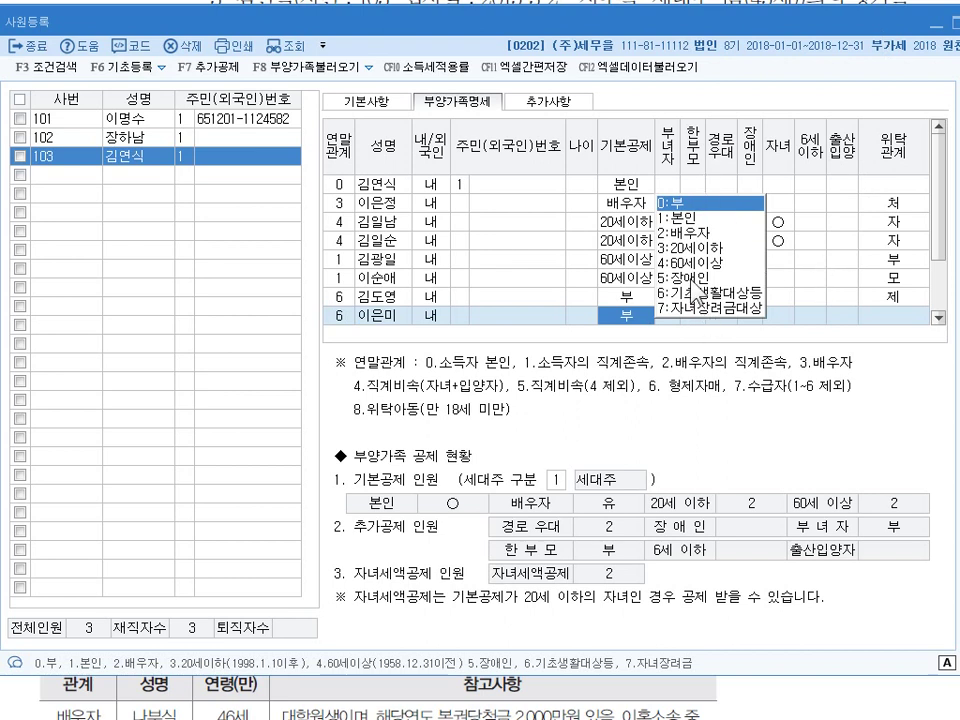
click(692, 280)
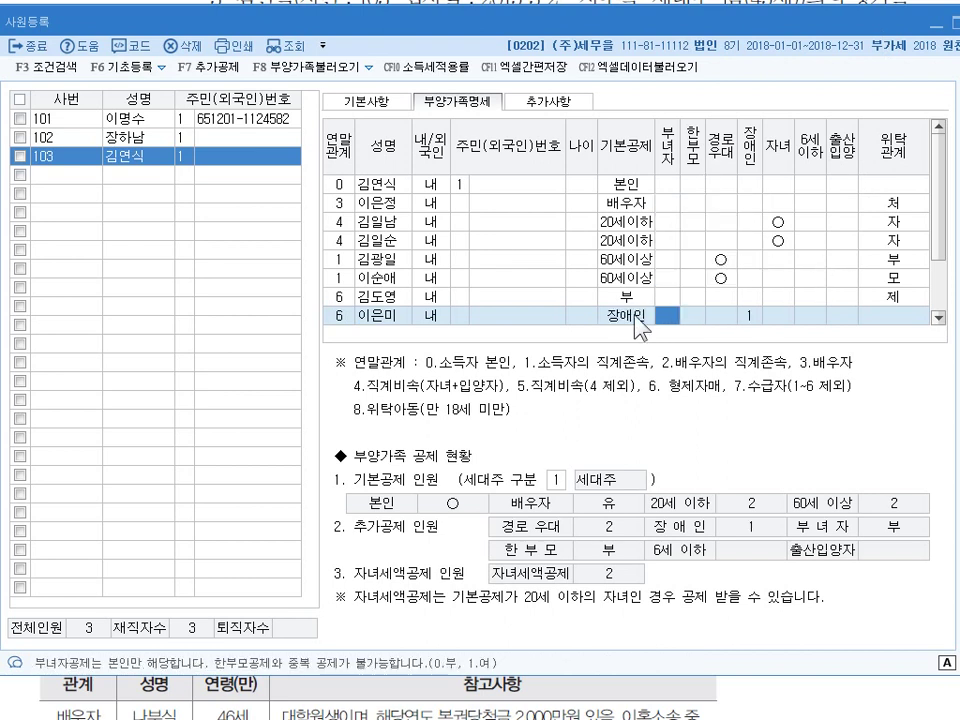
click(750, 318)
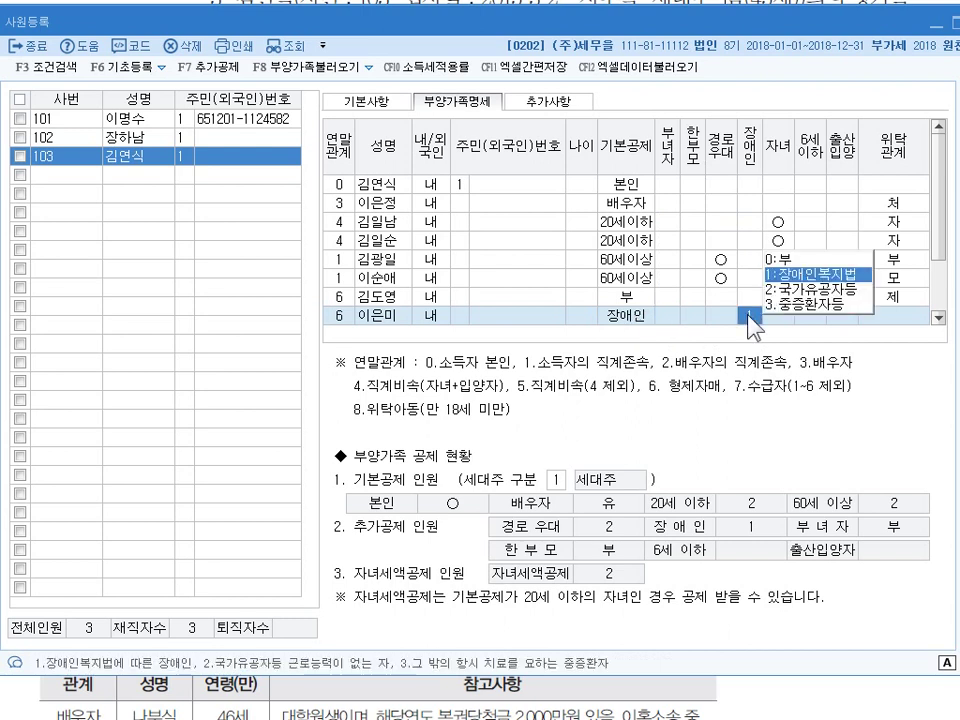
click(915, 317)
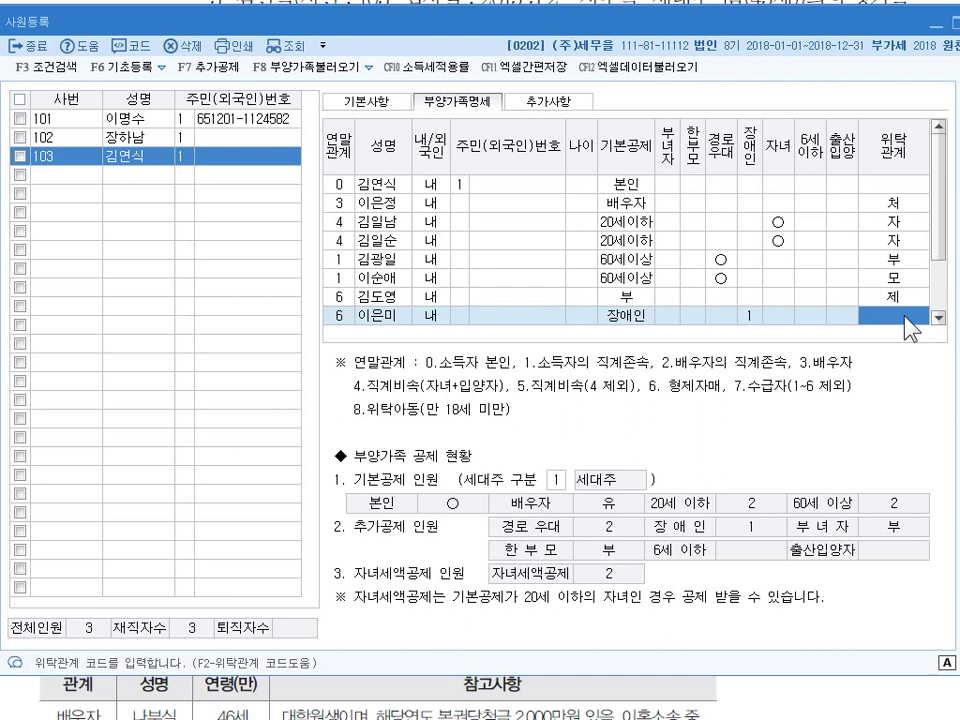
text(자)
text(제)
key(Return)
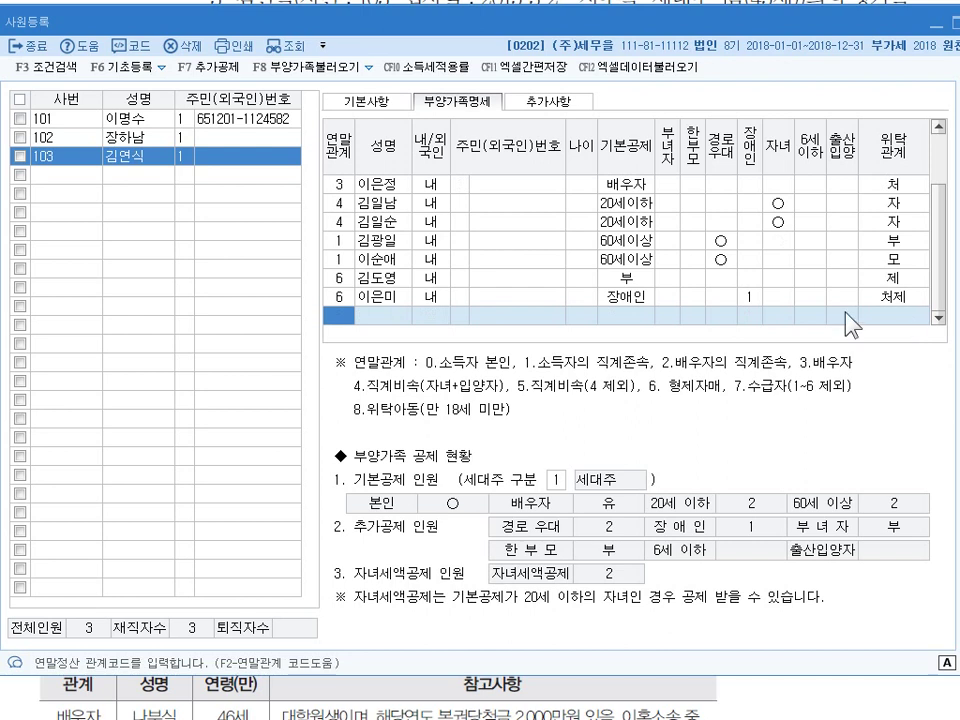
scroll(800, 316, up, 1)
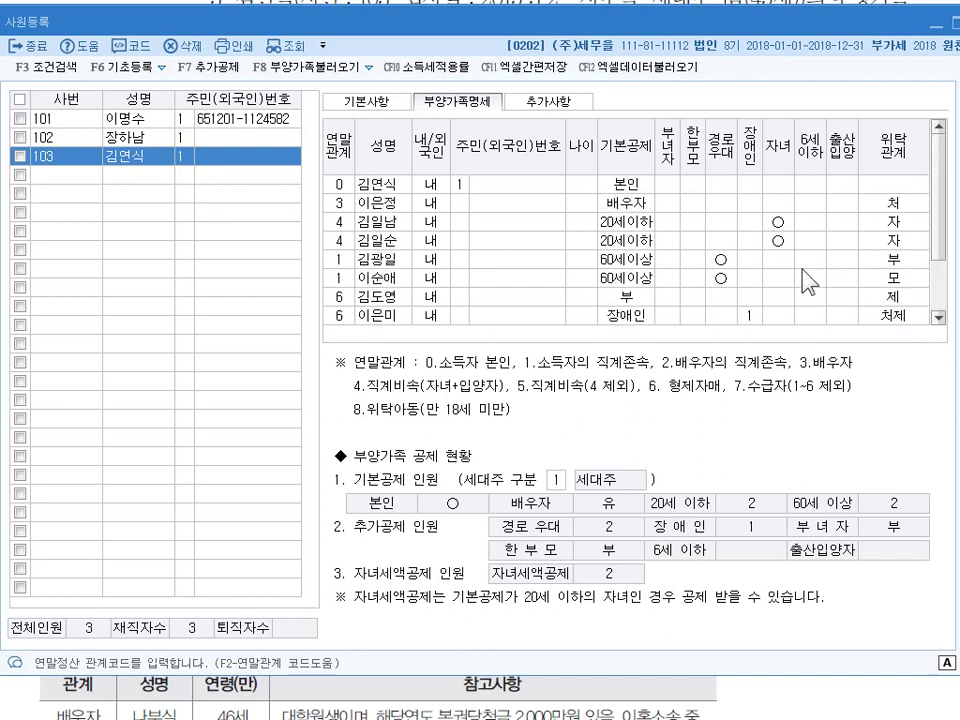
scroll(810, 280, down, 1)
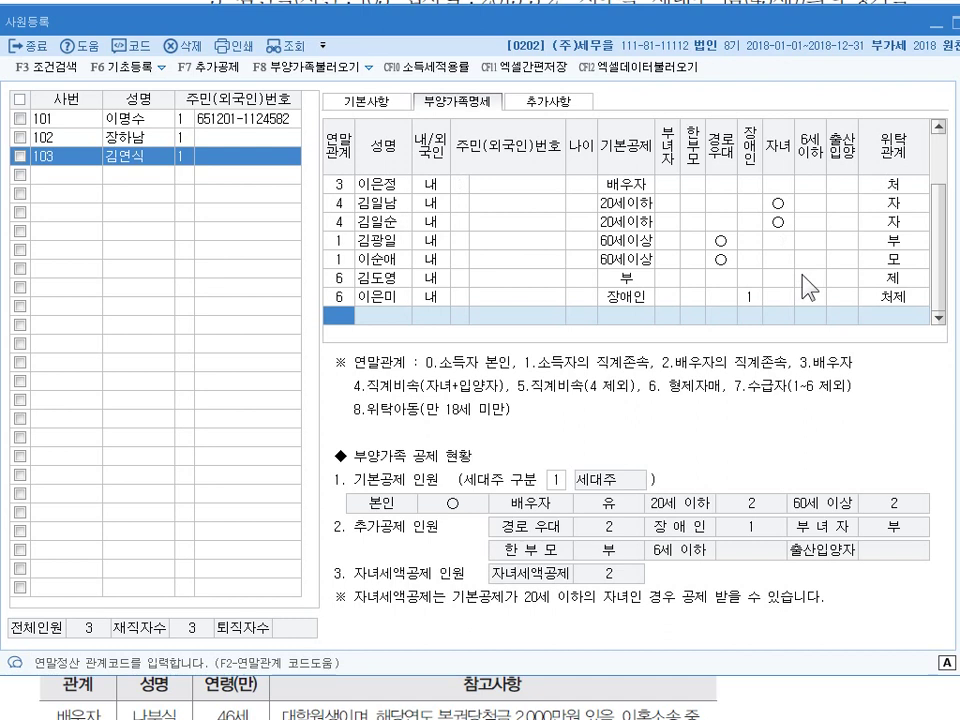
Select the empty employee row and mark up item 4's production-worker and income conditions in the textbook.
click(50, 178)
click(388, 10)
scroll(386, 160, down, 6)
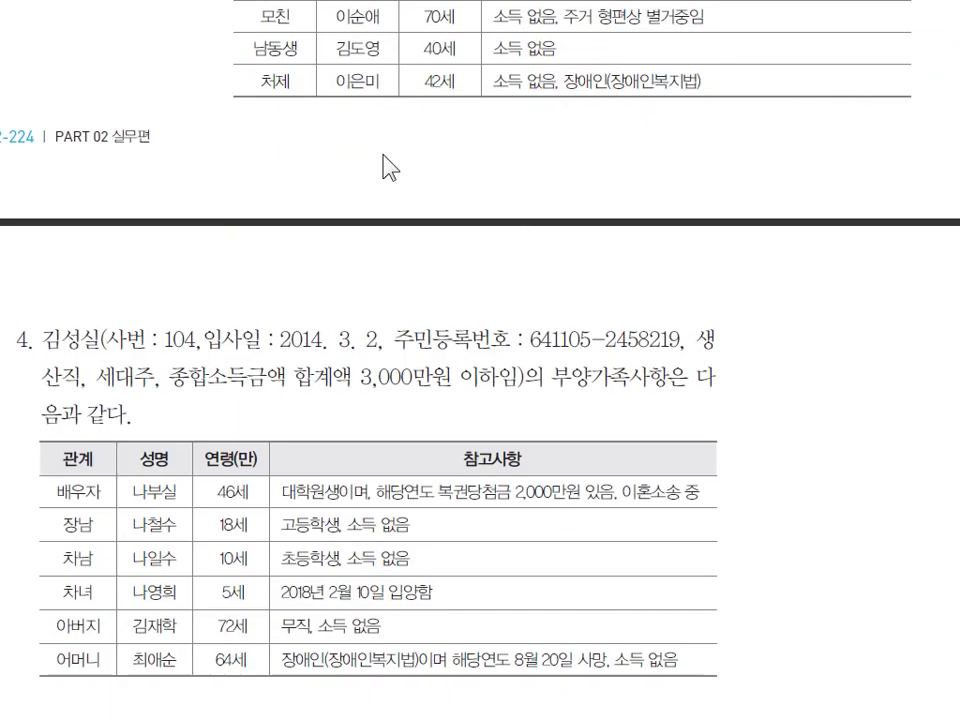
scroll(376, 143, up, 3)
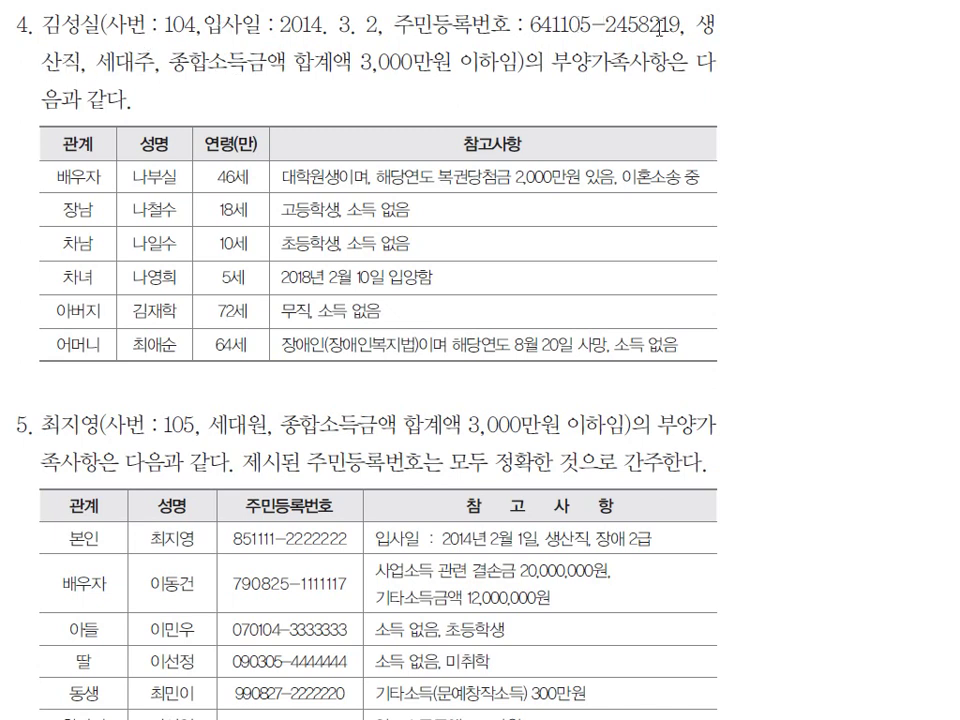
key(ctrl+2)
drag(705, 12, 690, 40)
mouse_move(34, 62)
mouse_down()
mouse_move(32, 42)
mouse_move(55, 60)
mouse_up()
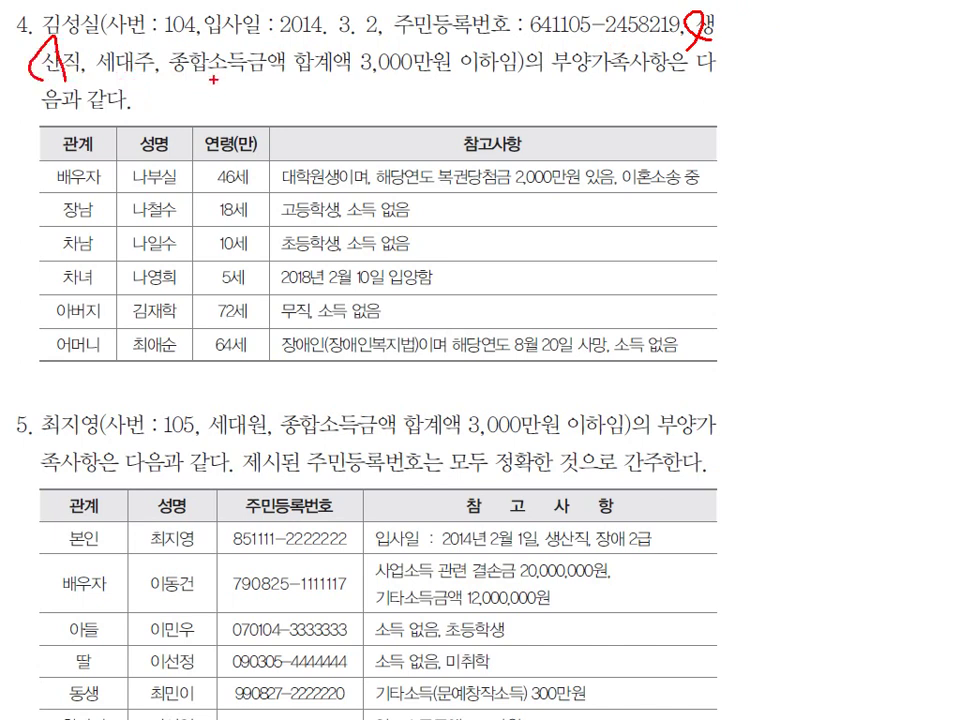
mouse_move(176, 79)
mouse_down()
mouse_move(230, 87)
mouse_move(435, 72)
mouse_up()
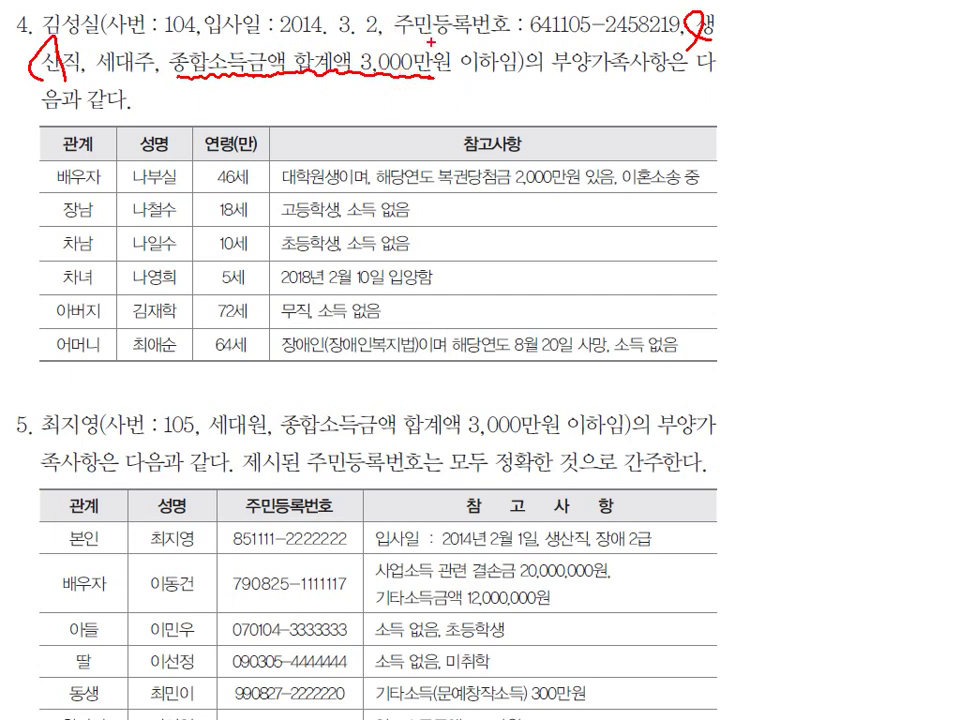
key(Escape)
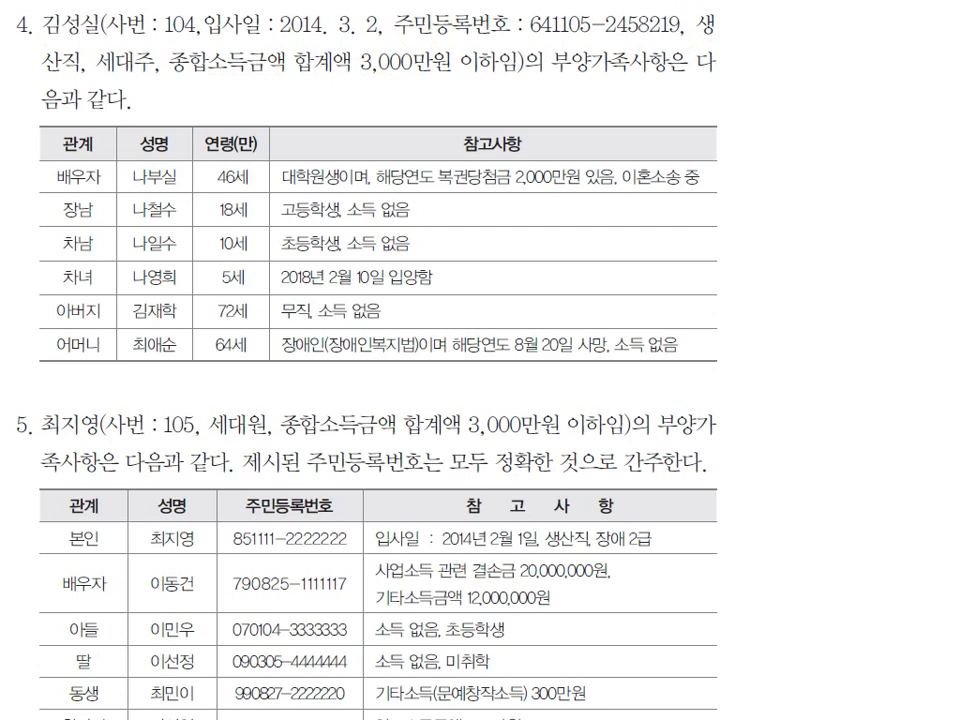
key(alt+Tab)
Create employee 104 with the employee's name and resident registration number.
text(104)
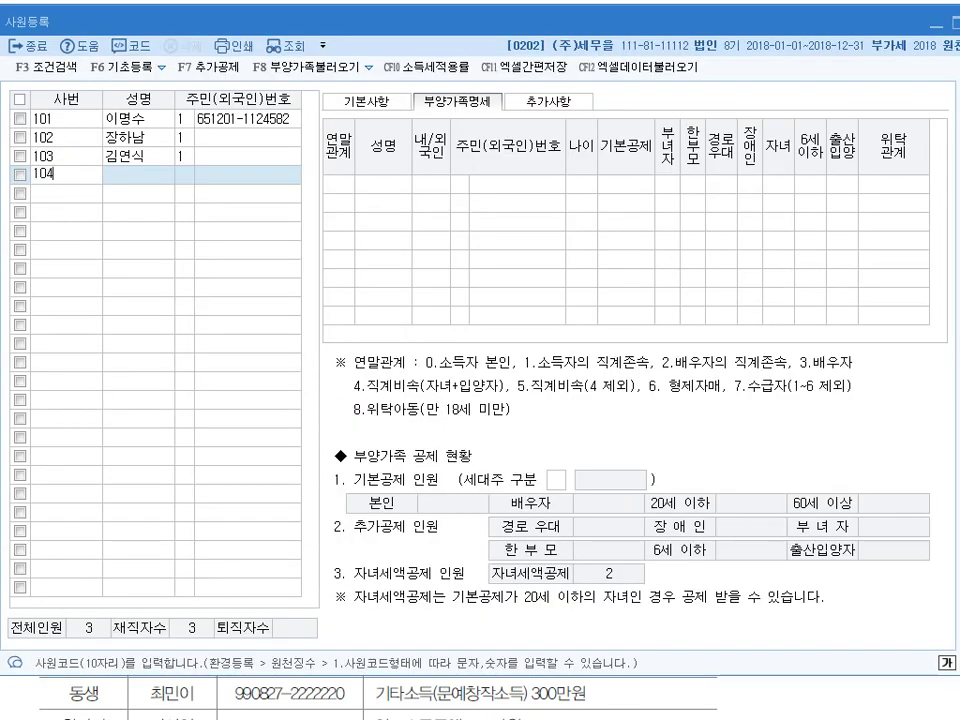
key(Return)
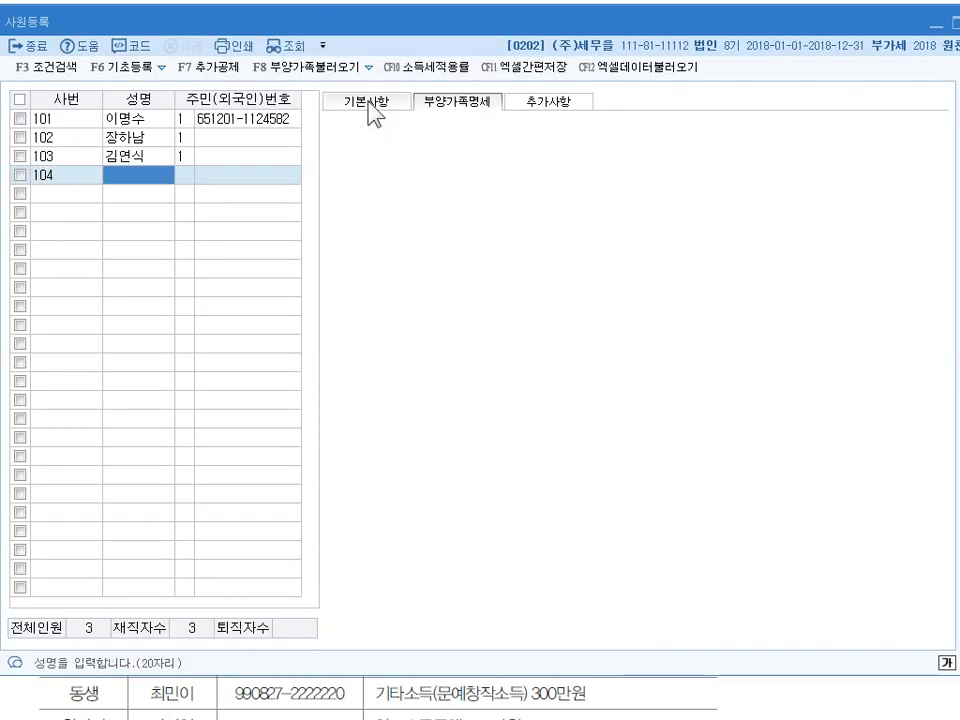
click(368, 102)
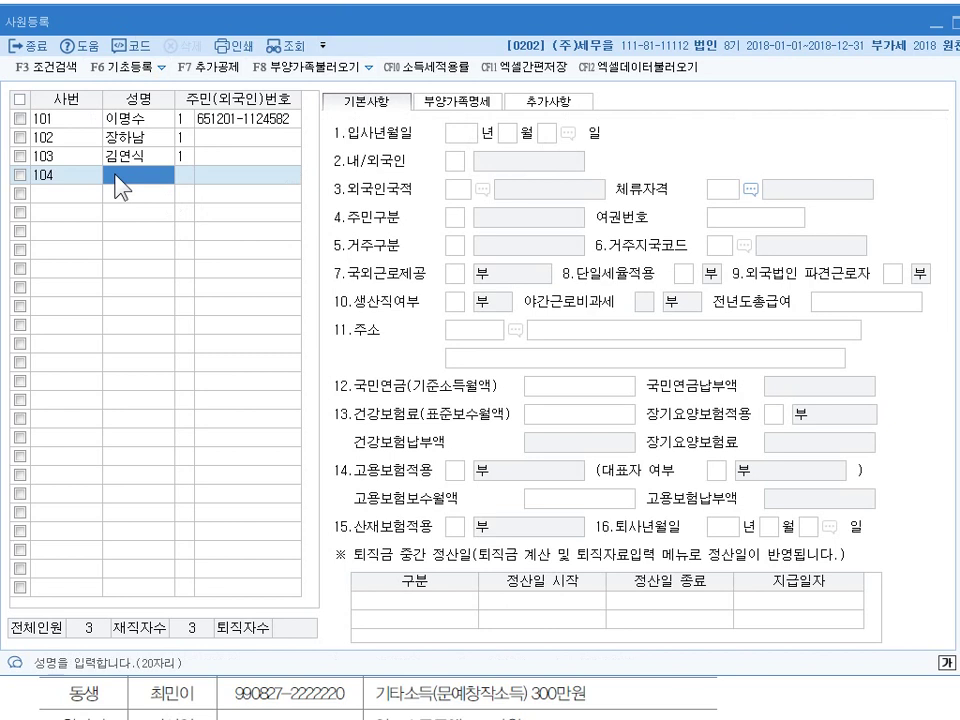
key(Return)
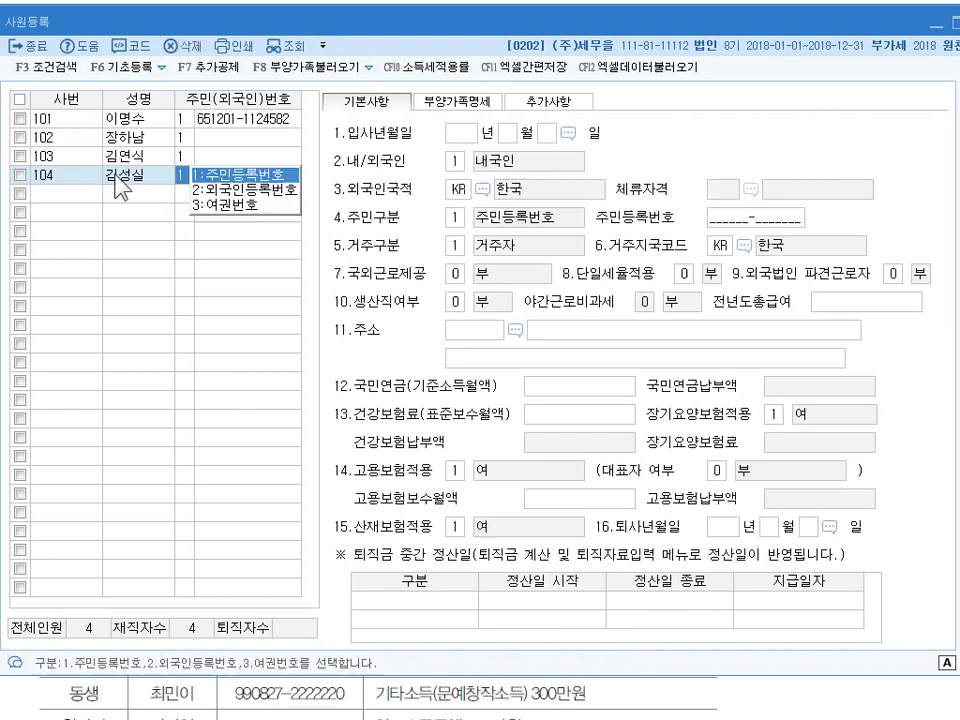
key(Return)
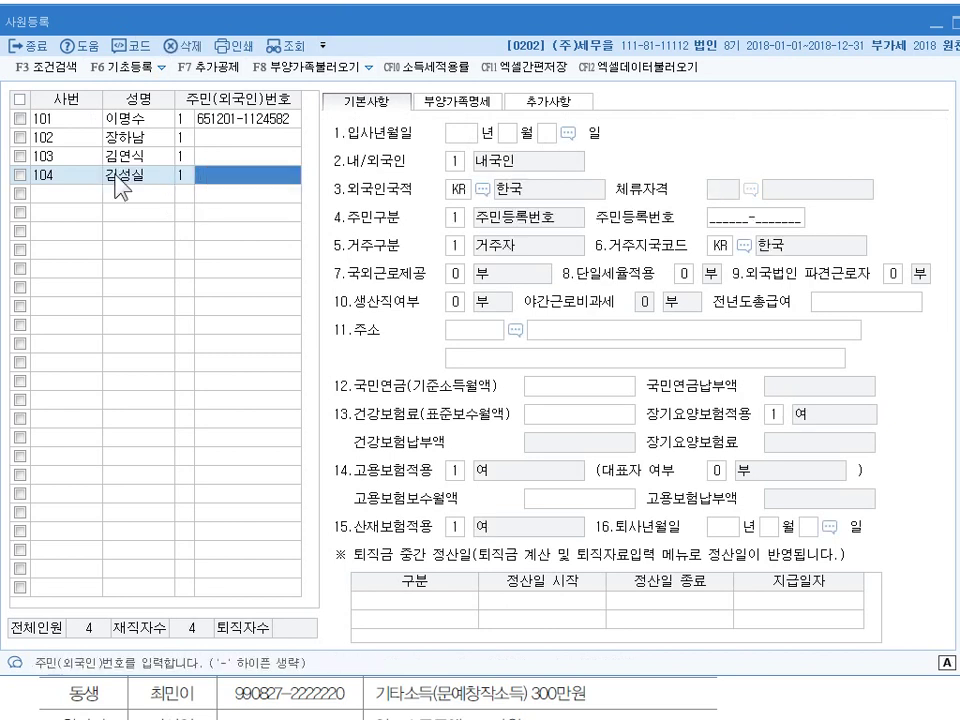
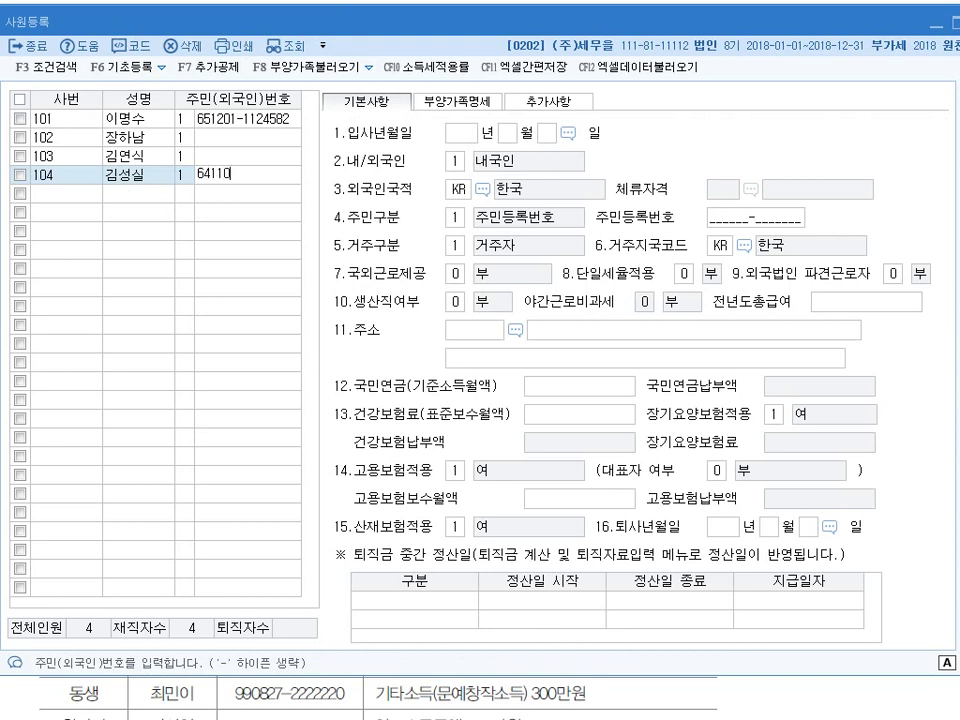
key(Return)
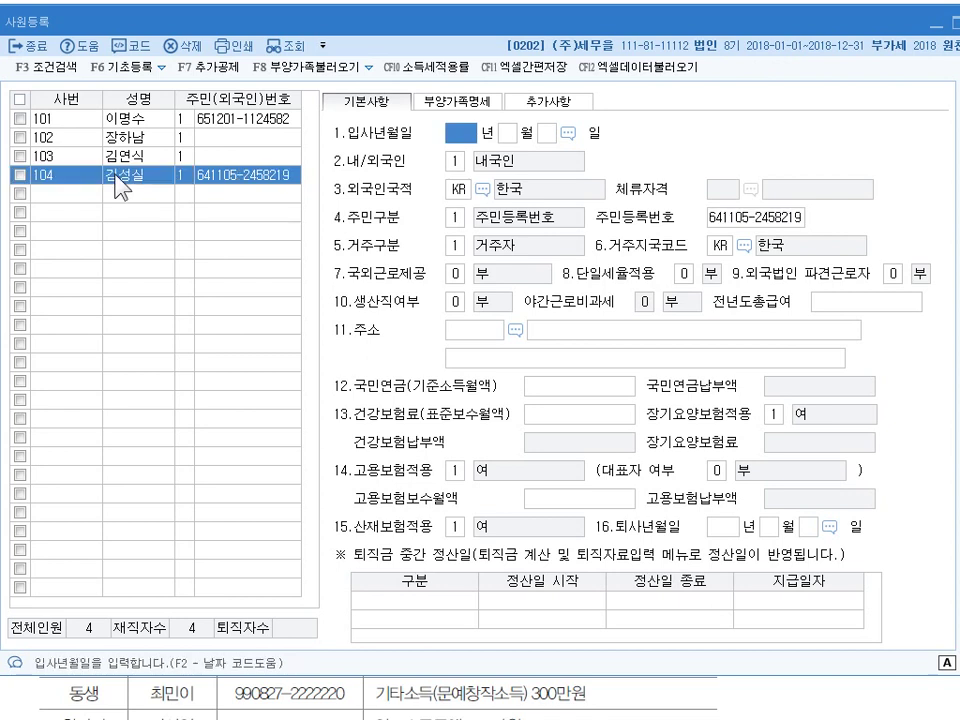
Set hire date 2014-03-02 and 생산직여부 1:여, then view the 부양가족명세 details.
text(20140)
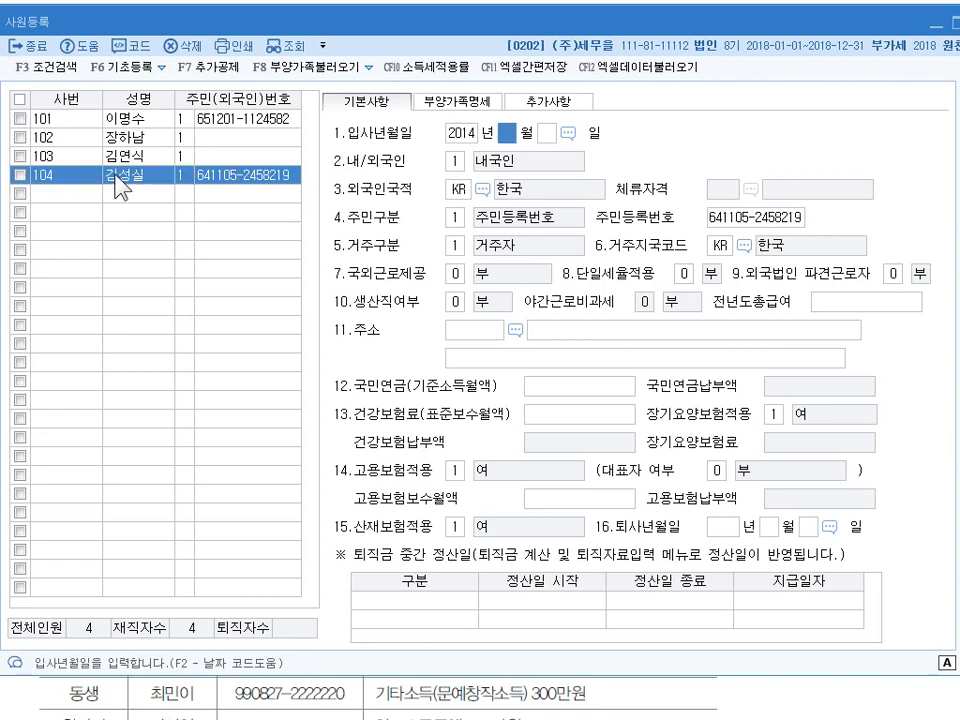
text(302)
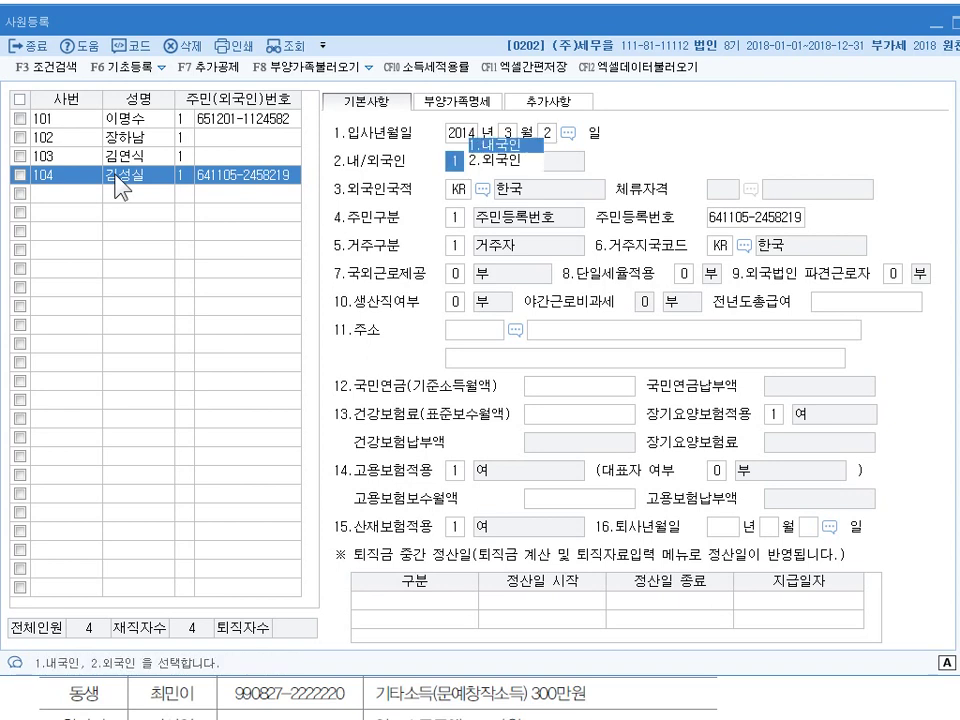
click(454, 302)
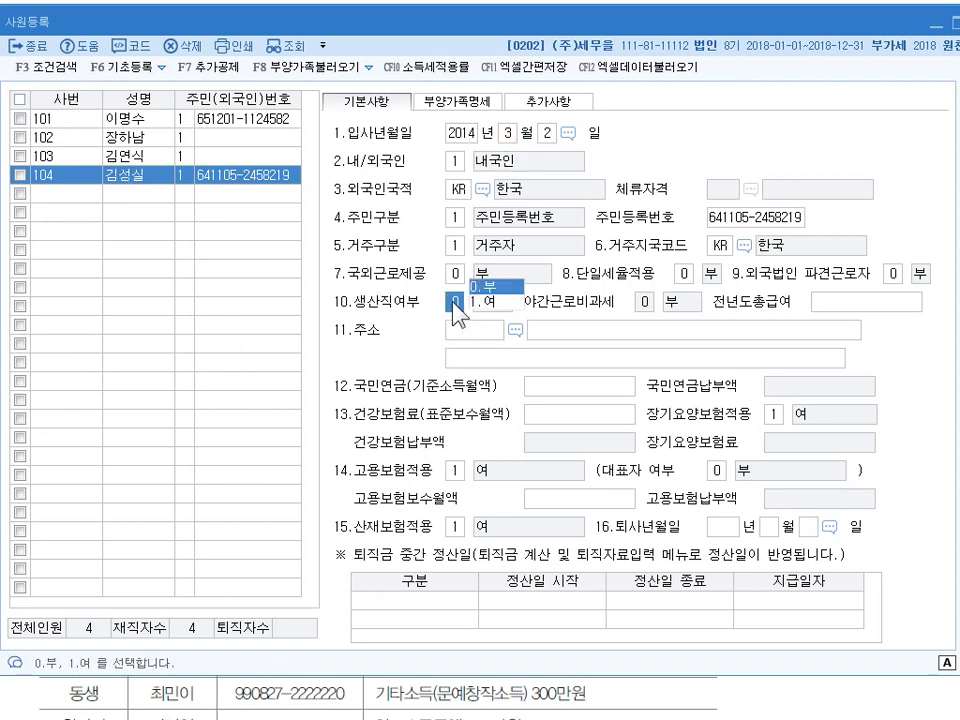
text(1)
key(Return)
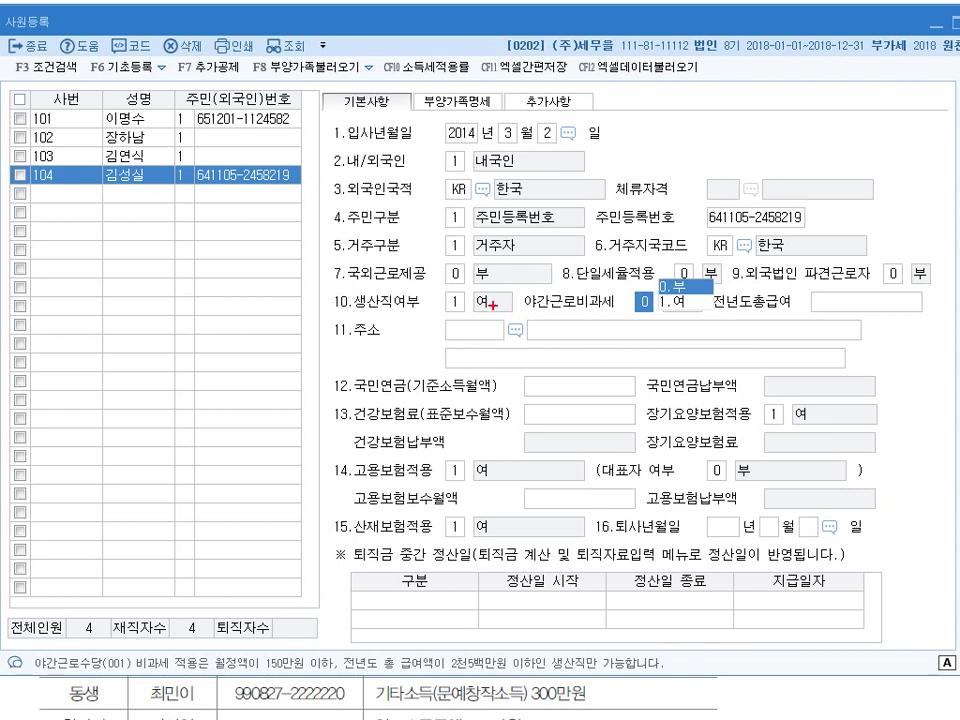
mouse_move(500, 298)
mouse_down()
mouse_move(432, 320)
mouse_move(345, 305)
mouse_move(470, 322)
mouse_move(500, 314)
mouse_up()
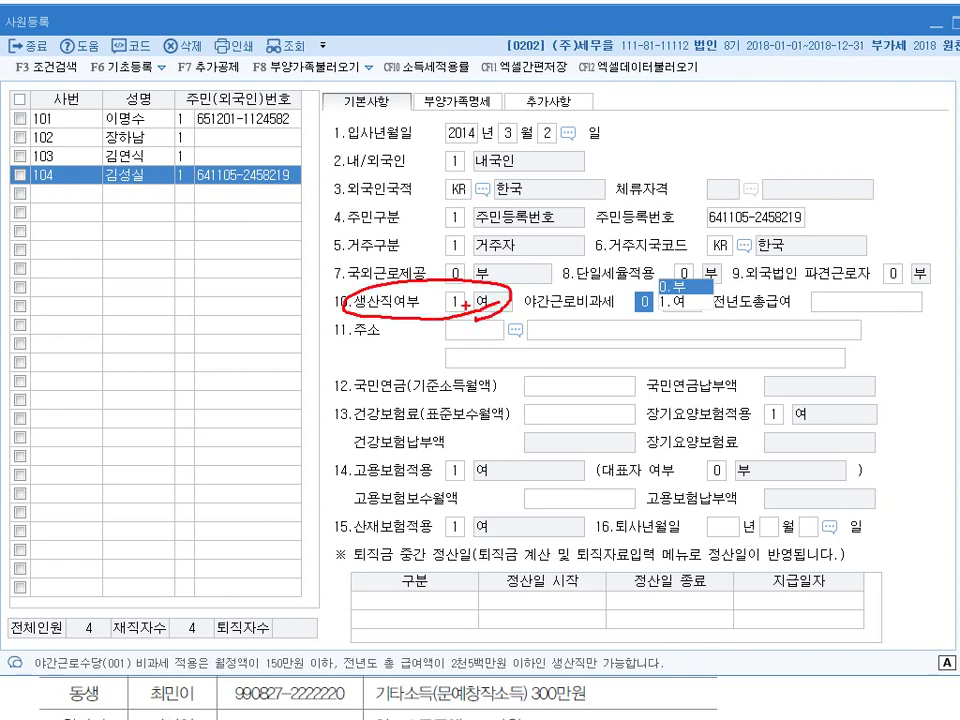
key(Escape)
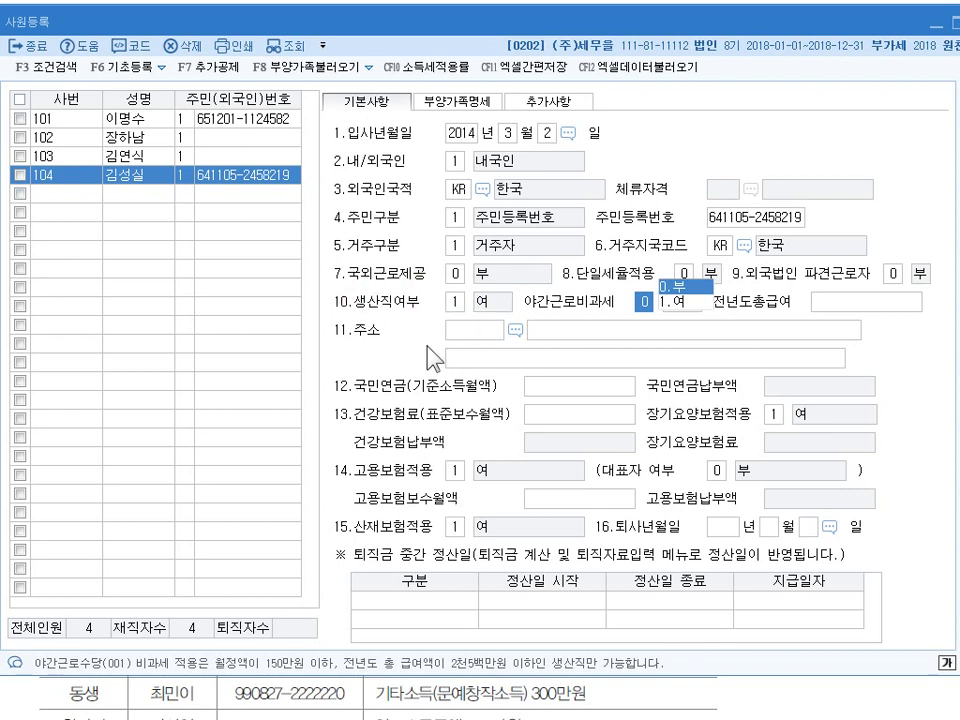
click(448, 103)
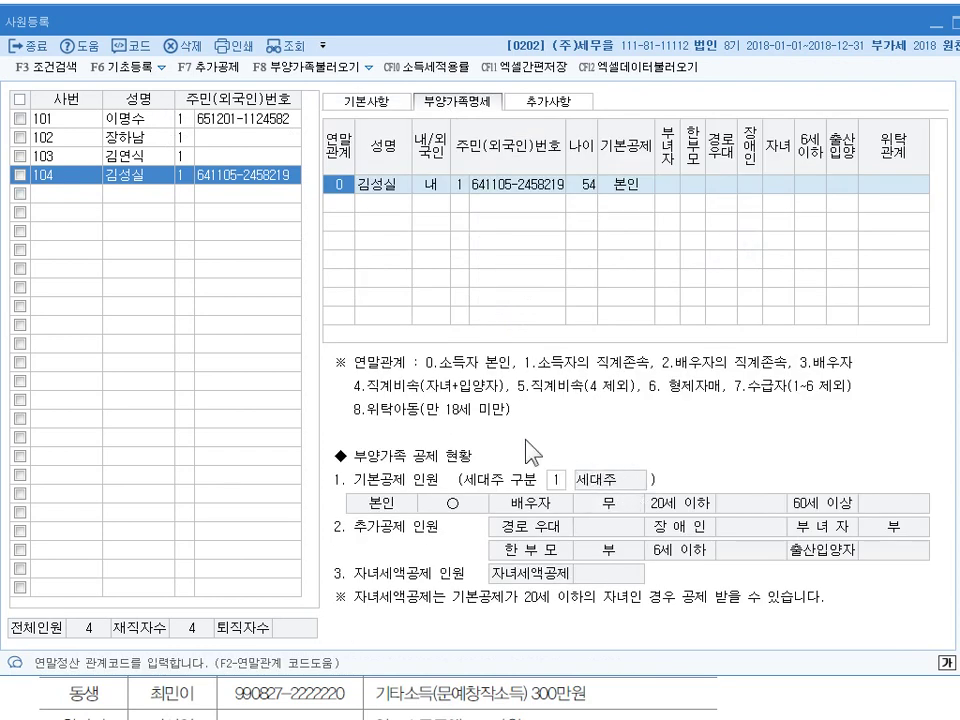
Select the 본인 row's 부녀자 cell and bring up the textbook's item 4 dependents table.
click(668, 185)
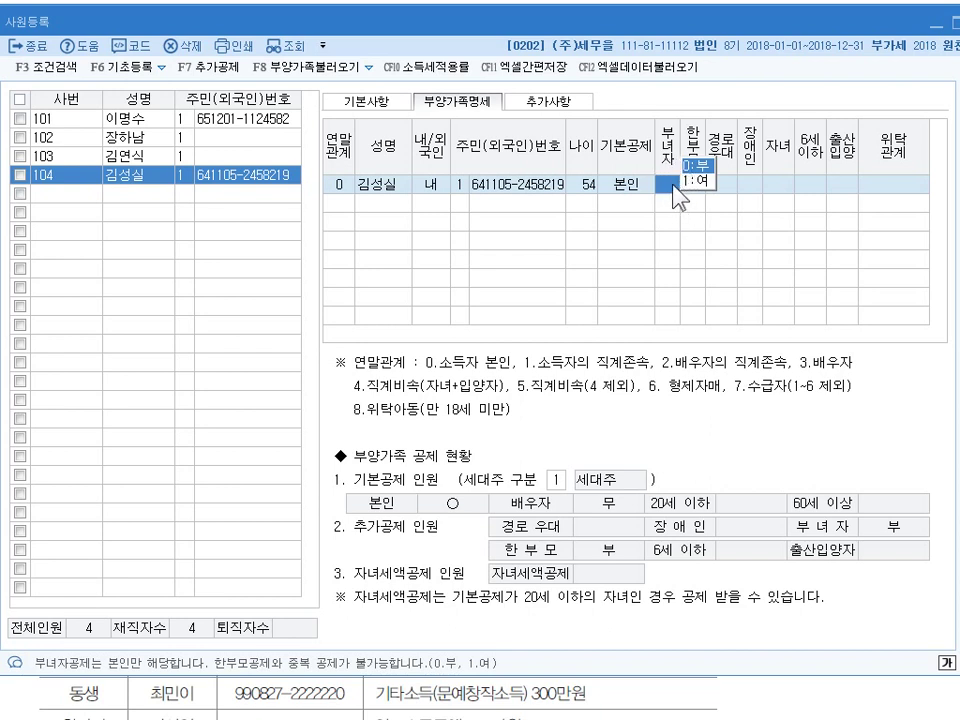
key(alt+Tab)
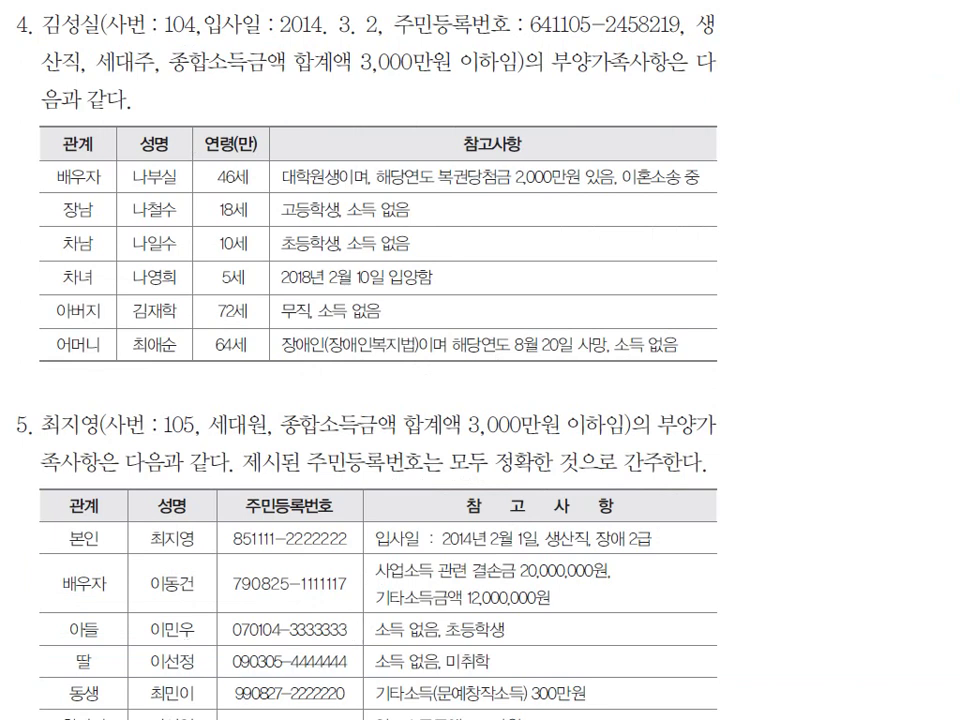
Review the 부녀자공제 conditions in the textbook's additional-deduction table, then return to KcLep.
key(alt+Tab)
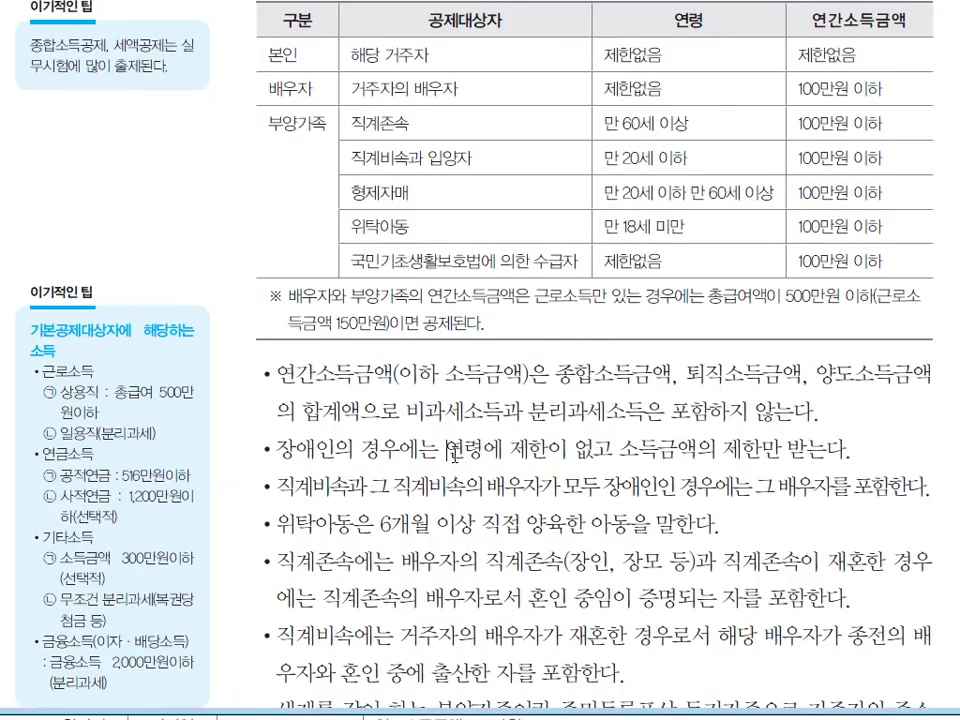
scroll(455, 461, down, 15)
scroll(459, 452, down, 5)
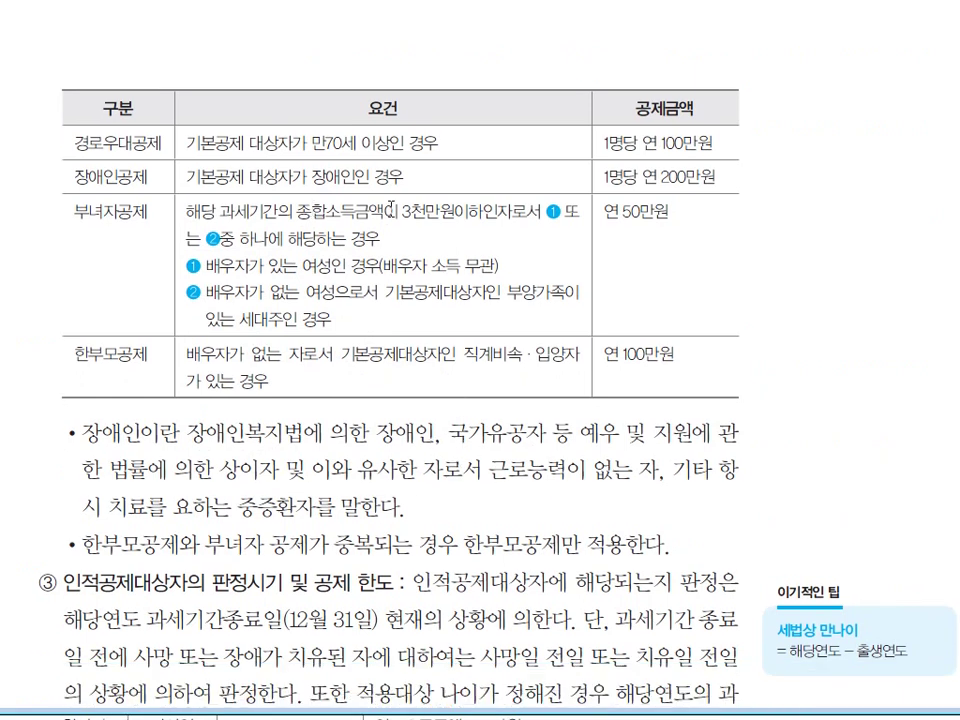
scroll(502, 218, down, 1)
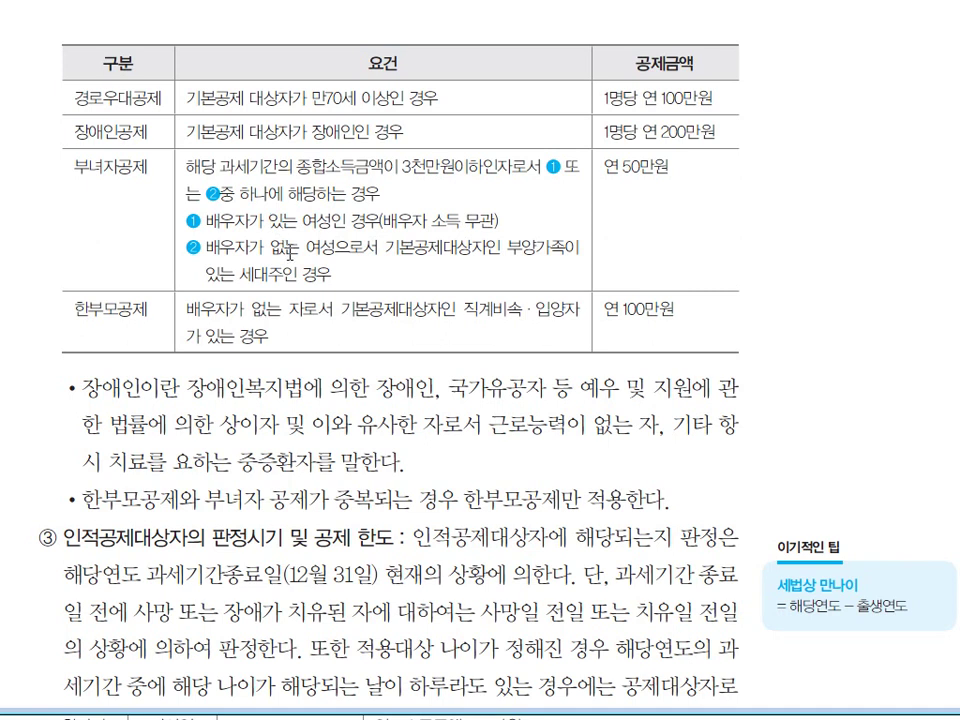
double_click(320, 273)
double_click(360, 248)
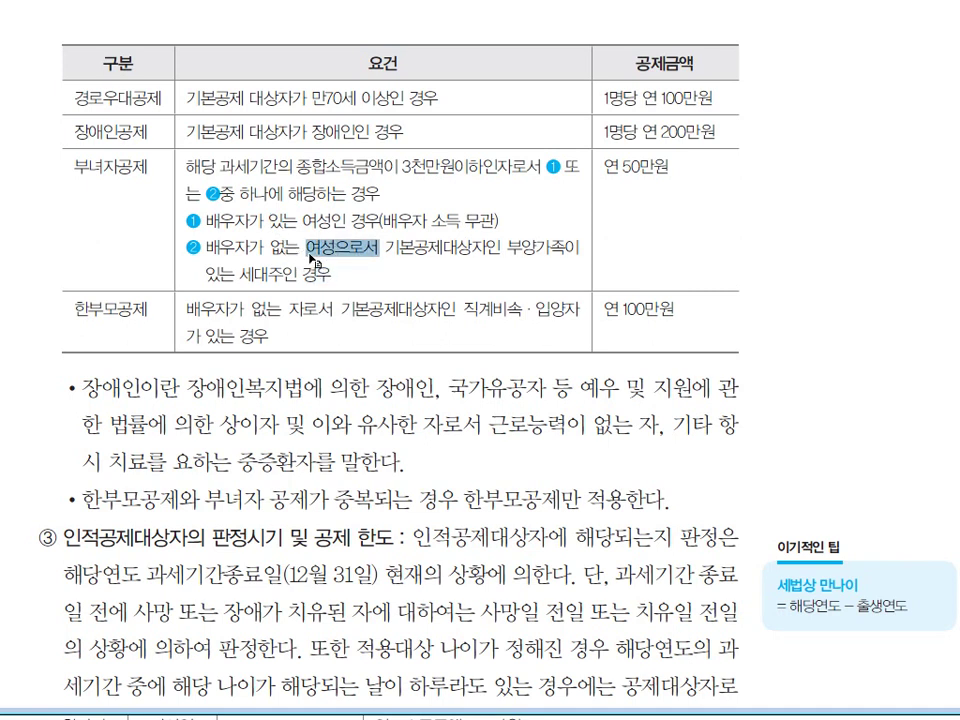
click(198, 248)
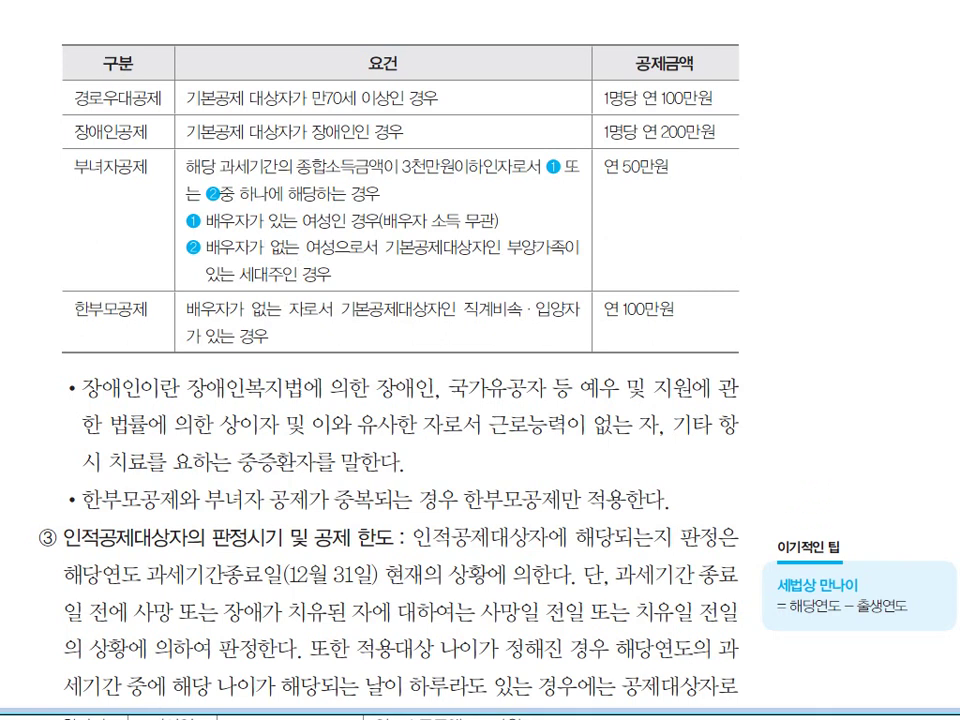
key(alt+Tab)
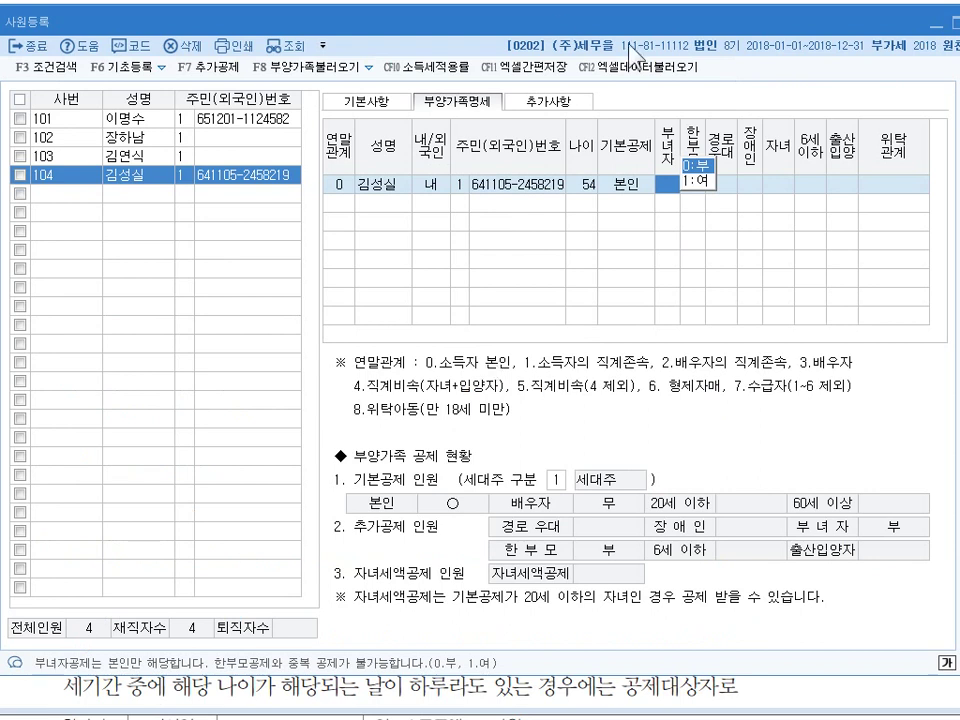
Give employee 104 the 부녀자 deduction 1:여 and bracket item 4's six dependents in the textbook.
click(695, 183)
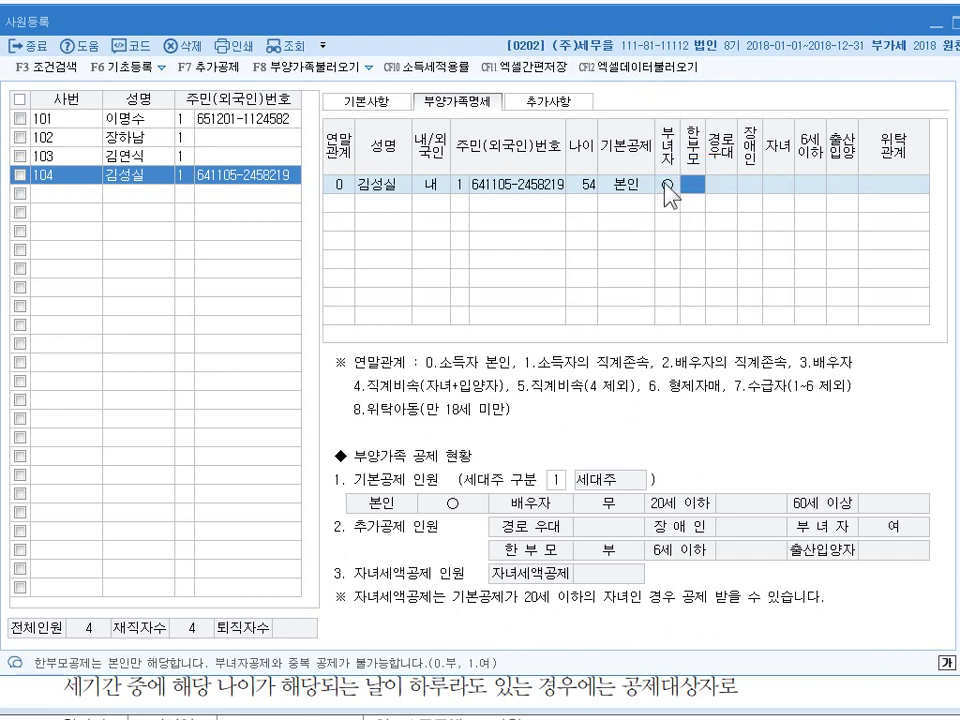
click(870, 187)
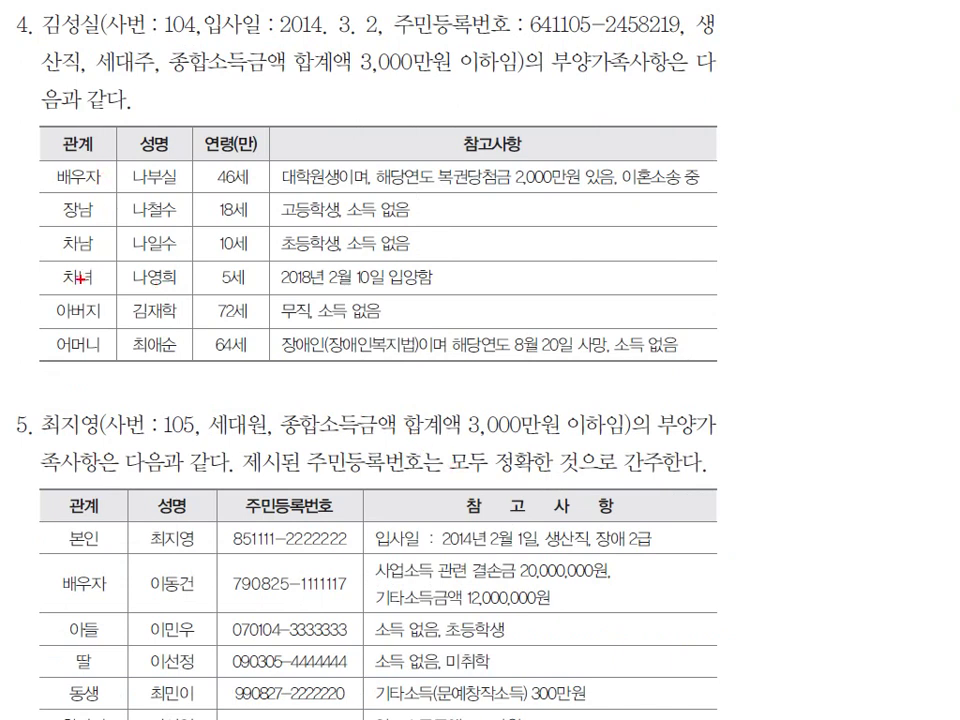
drag(42, 184, 44, 352)
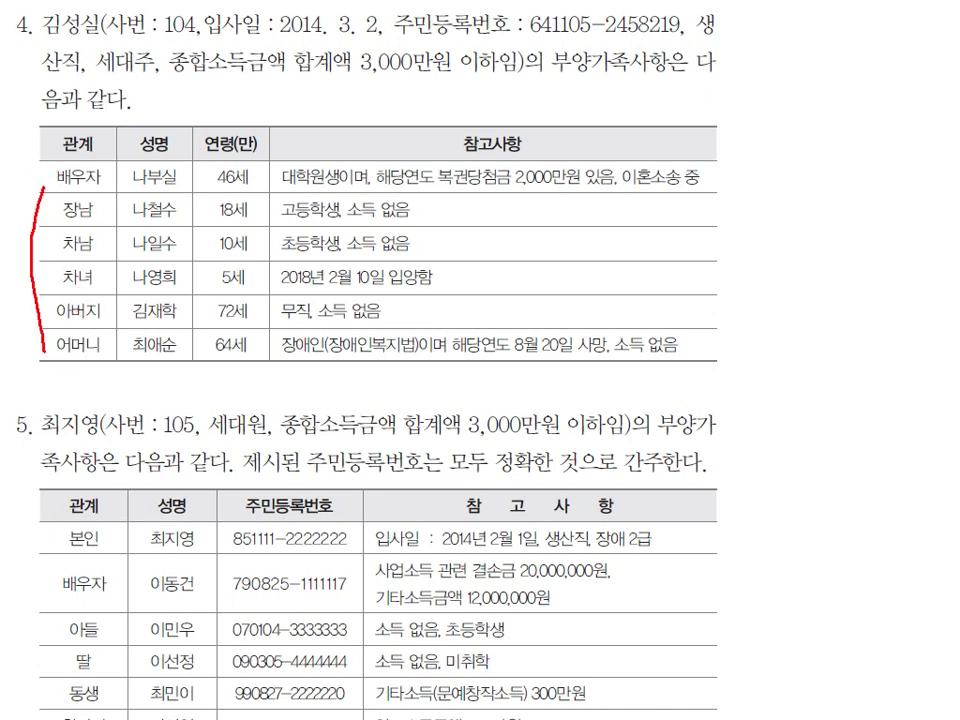
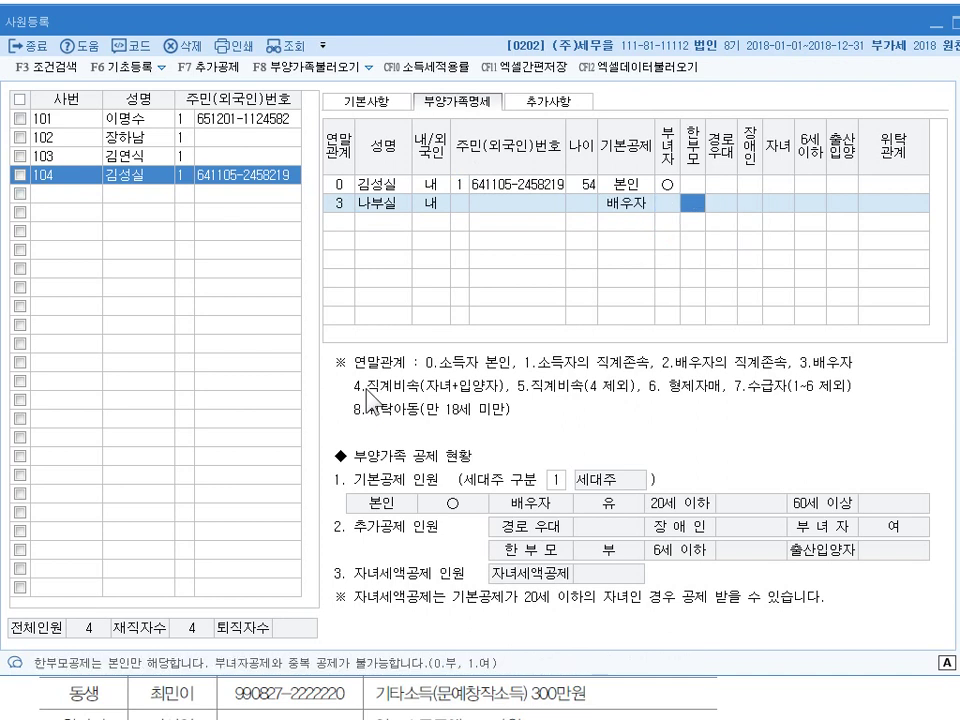
Set the spouse's 위탁관계 to 남편, then add the first child: relationship 4, 20세이하 deduction, 위탁관계 자.
text(남편)
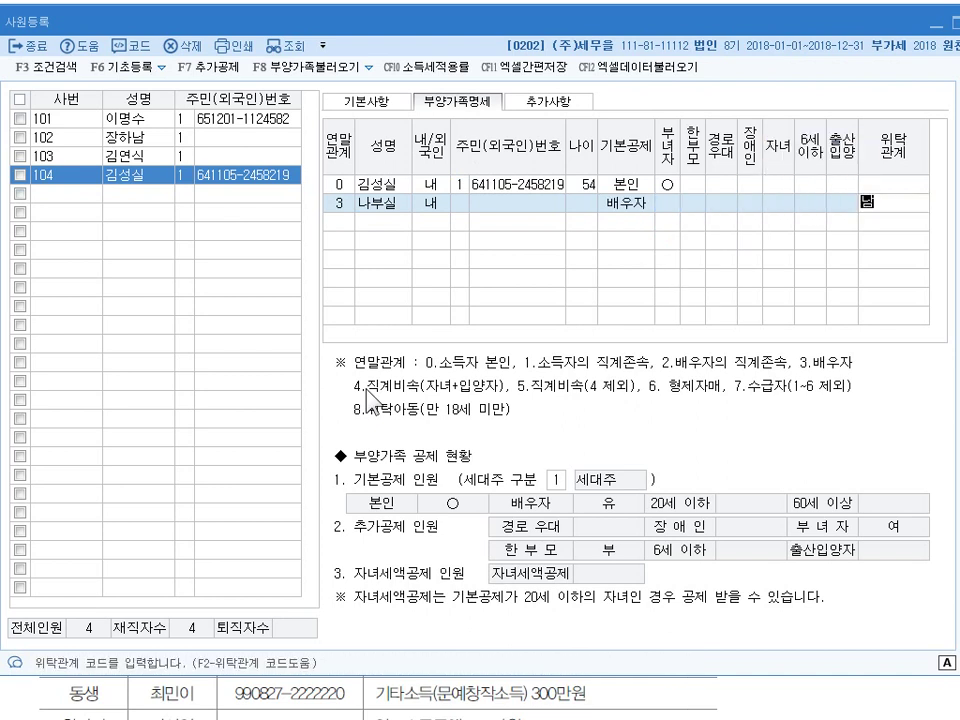
key(Return)
text(4)
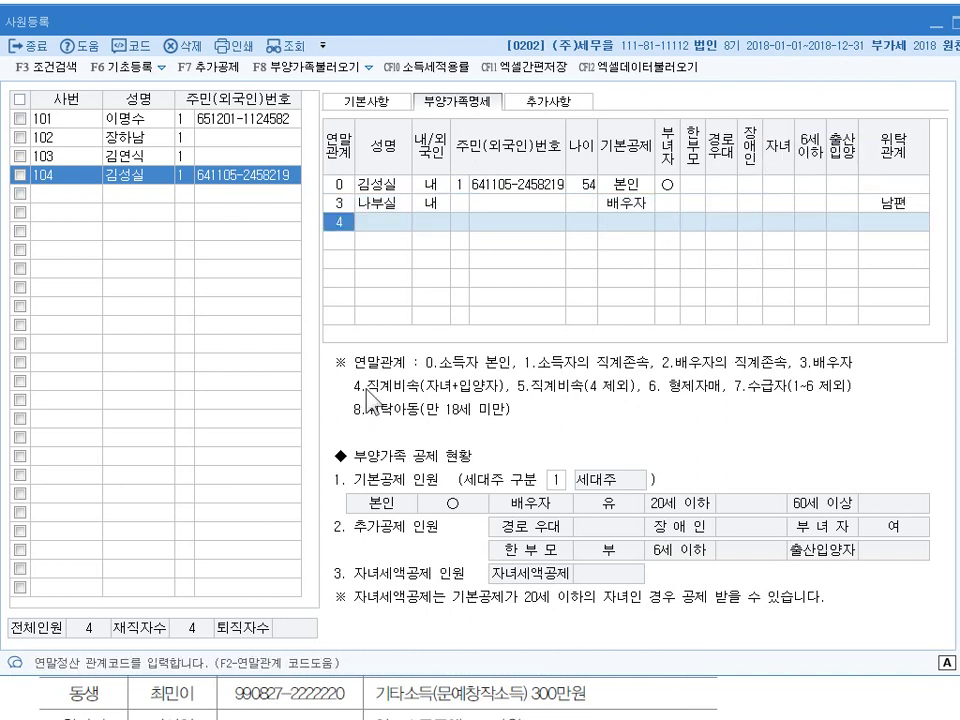
key(Return)
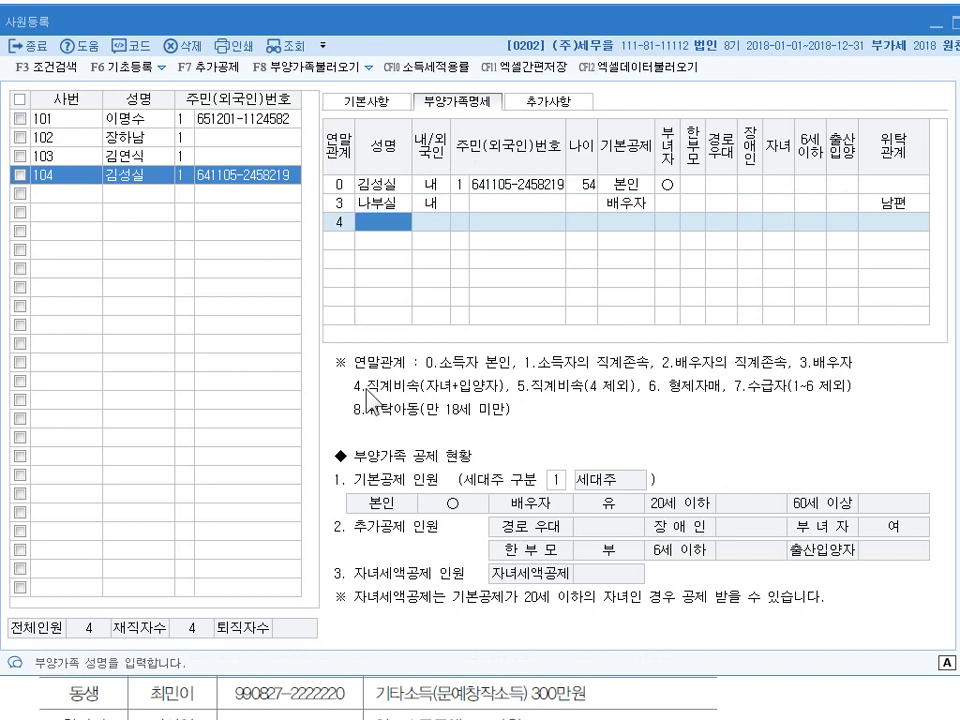
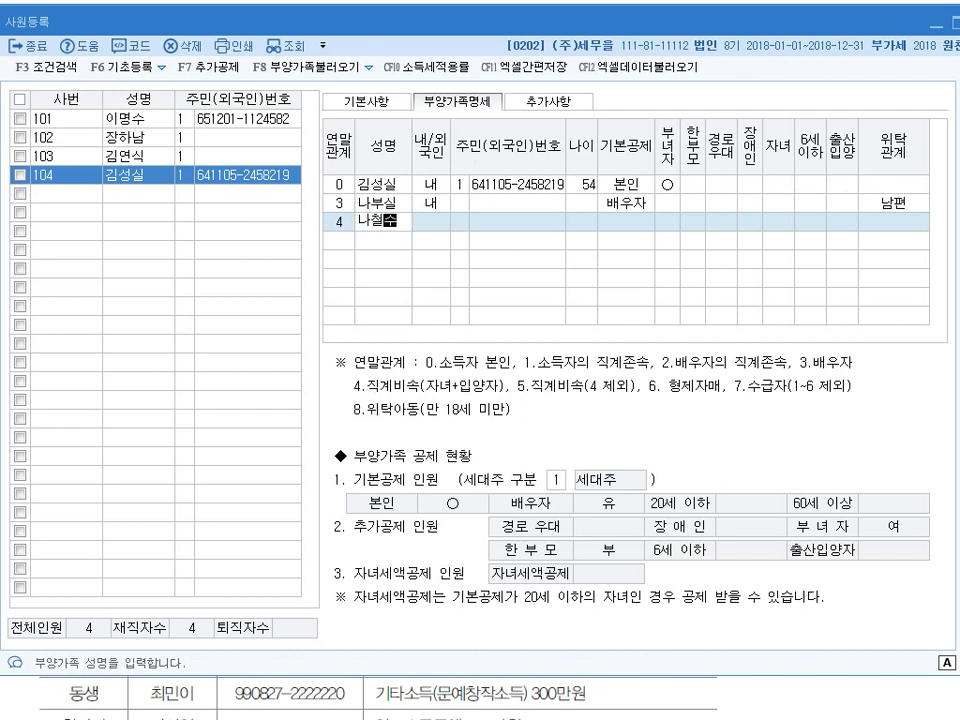
key(Return)
key(Return)
key(Return)
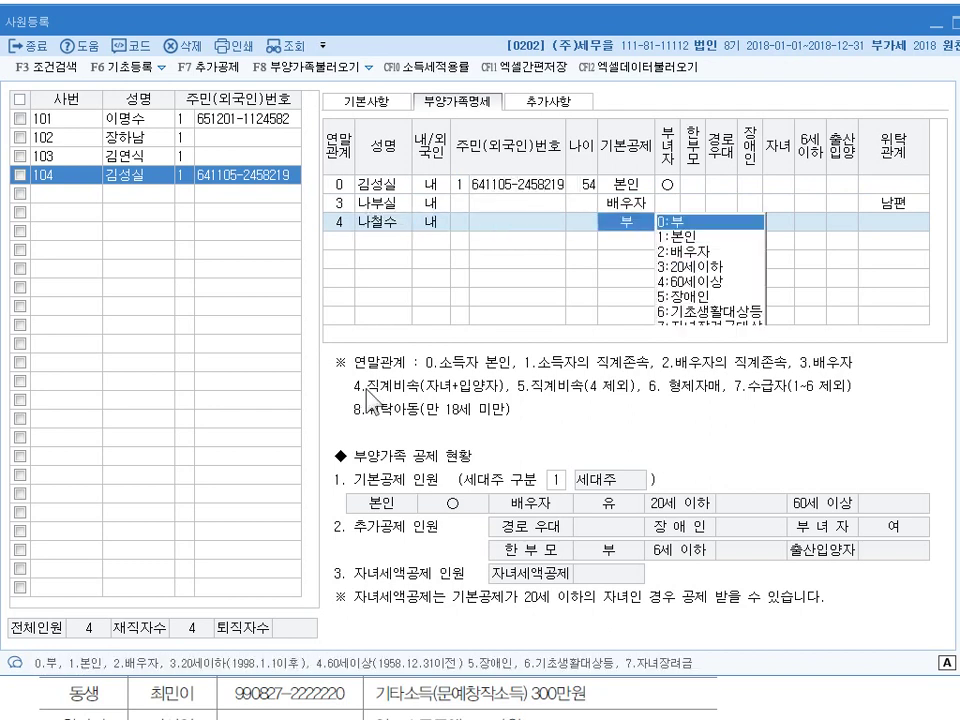
text(3)
key(Return)
key(Return)
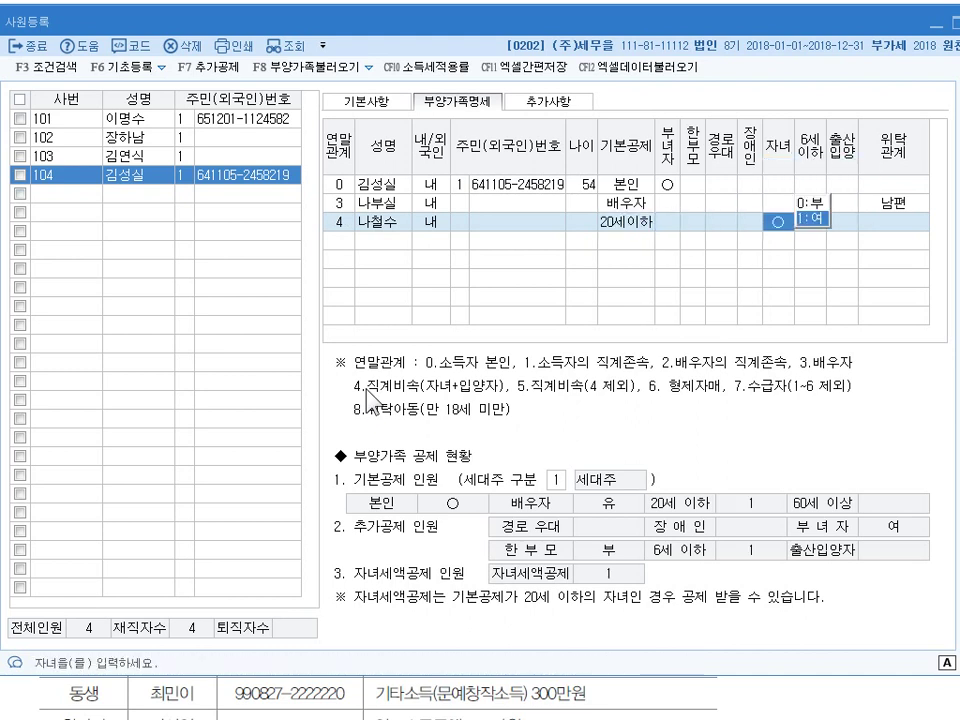
key(Return)
key(Return)
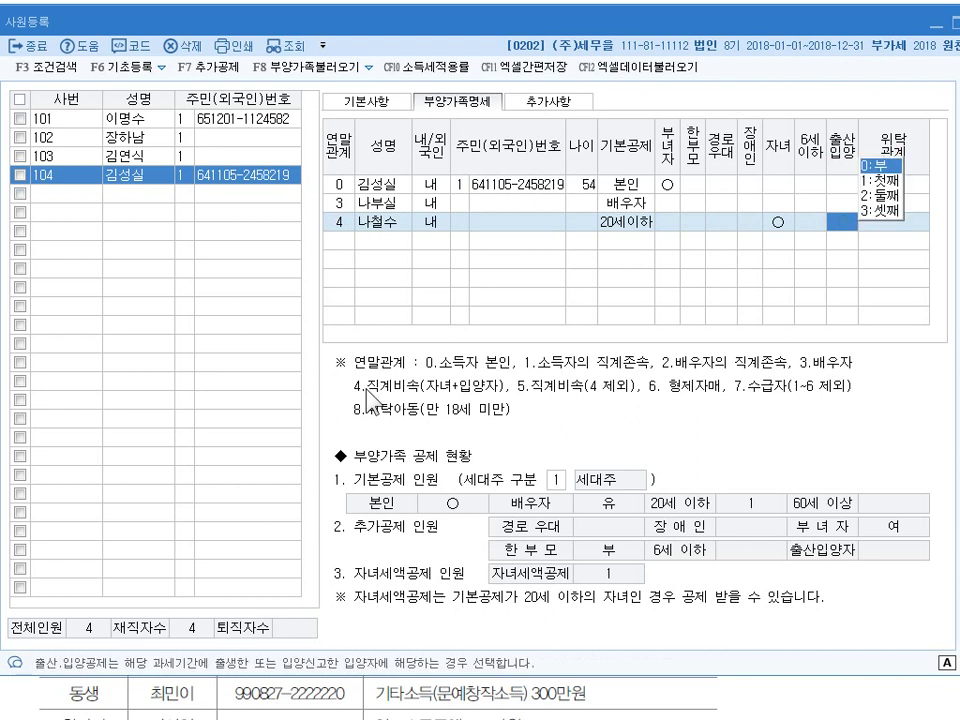
key(Escape)
text(자)
key(Return)
text(4)
key(Return)
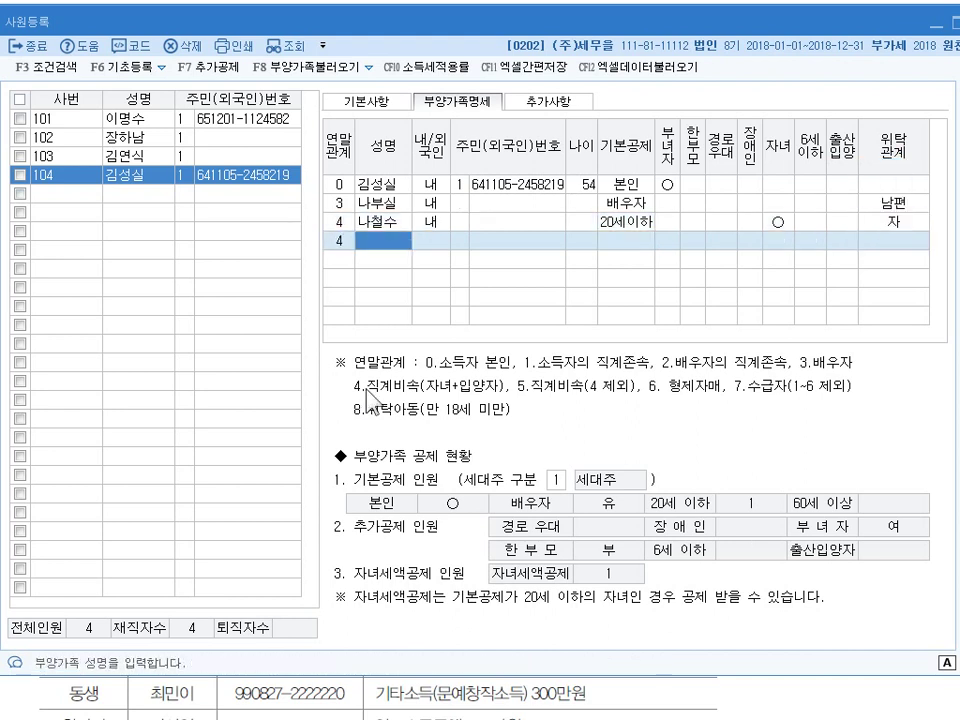
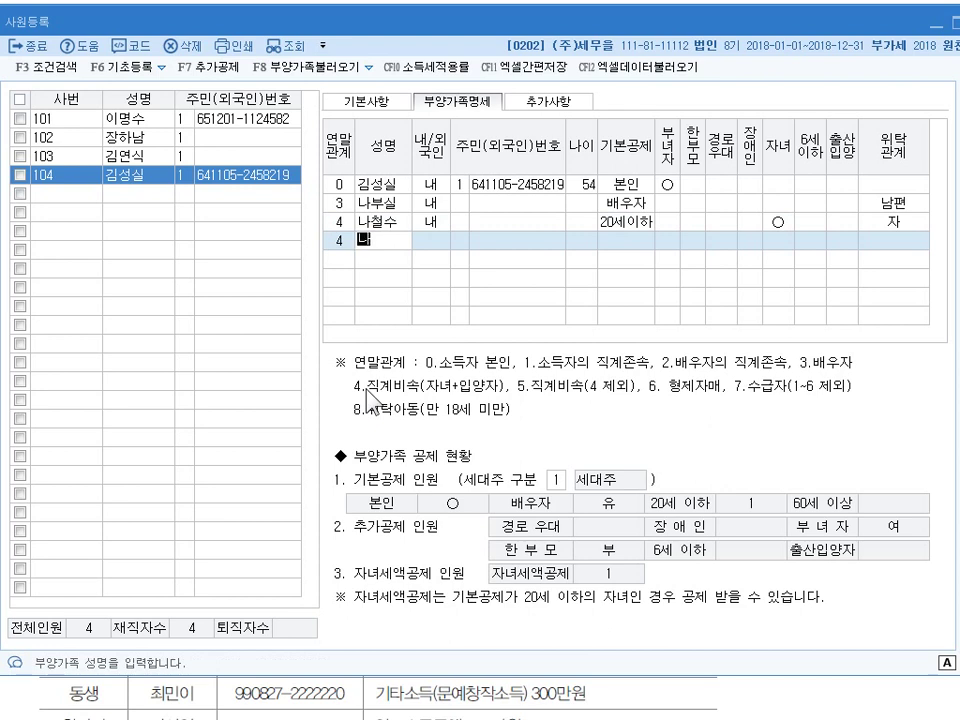
Add the second child with 20세이하 deduction, 6세이하 off and 위탁관계 자, and begin another relationship-4 row.
key(Return)
key(Return)
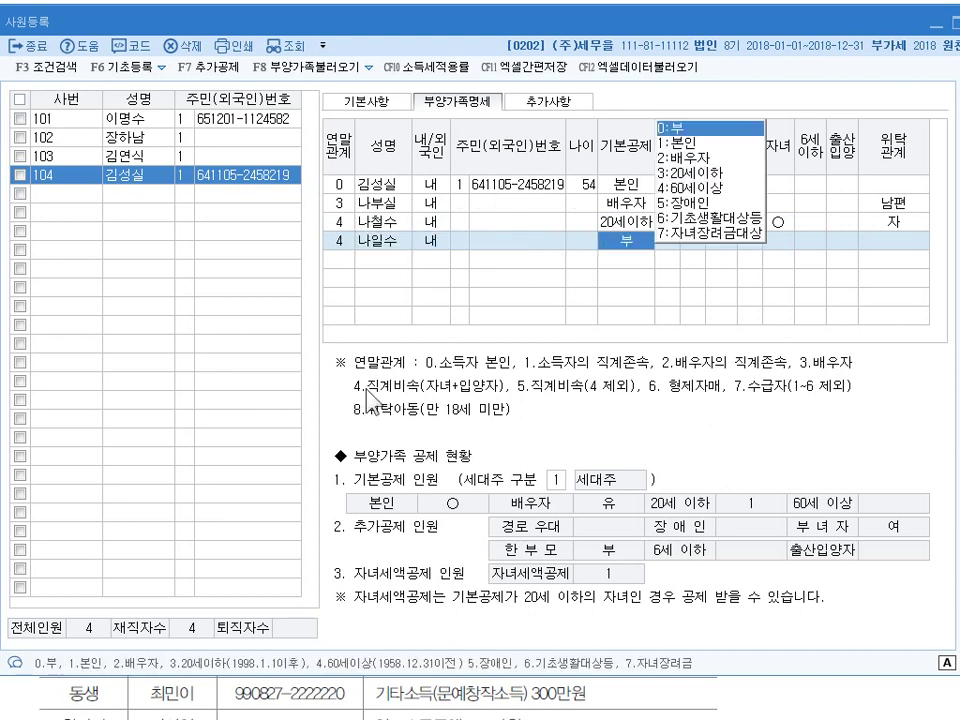
click(700, 172)
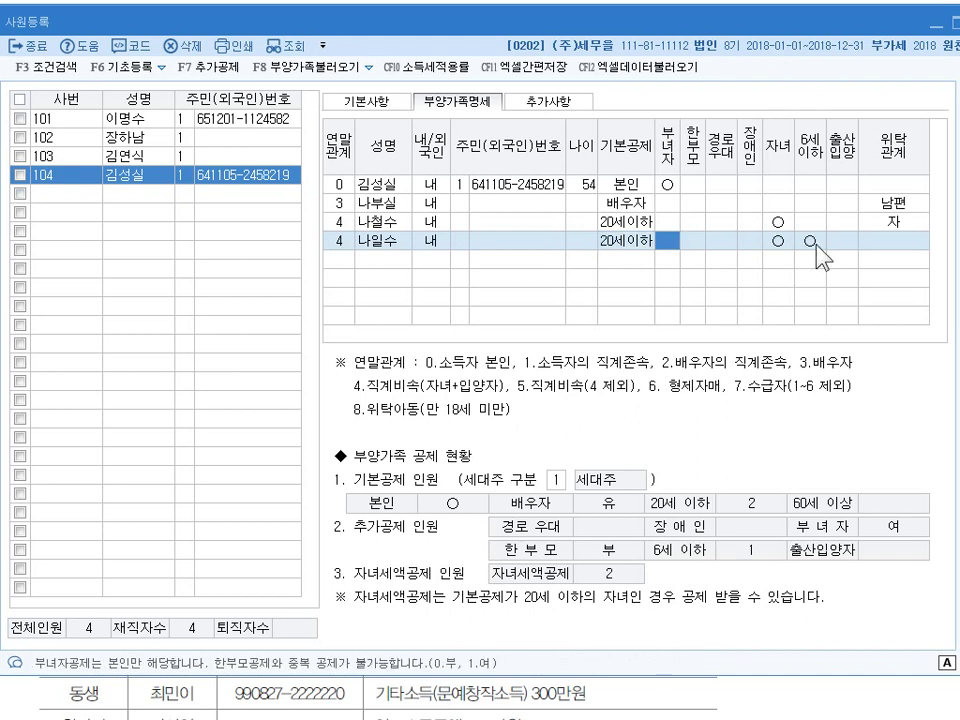
click(817, 247)
text(0)
key(Return)
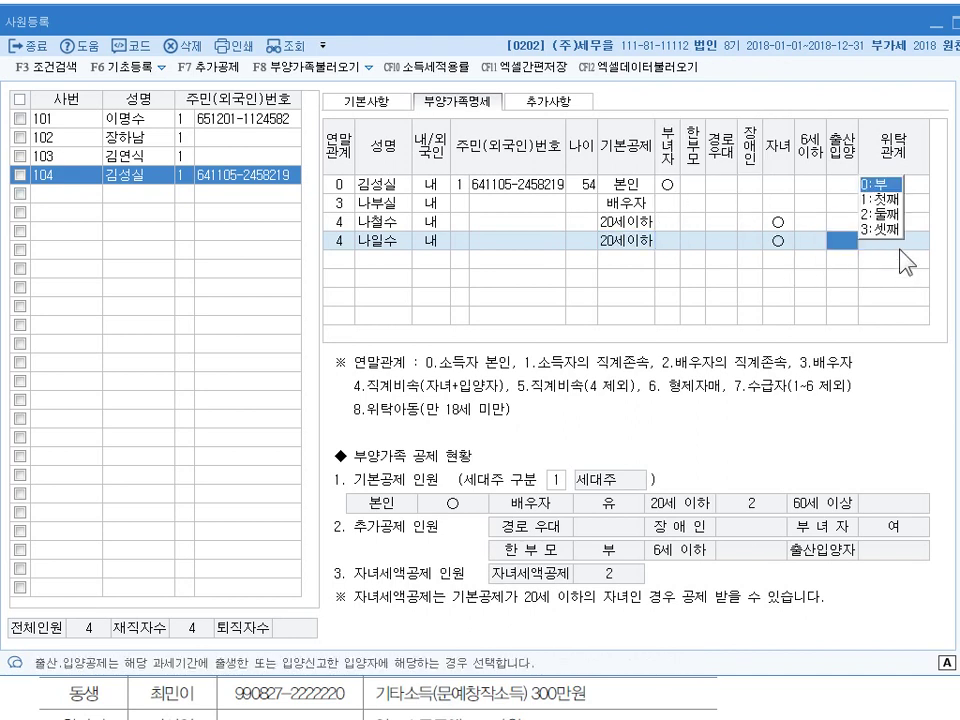
key(Return)
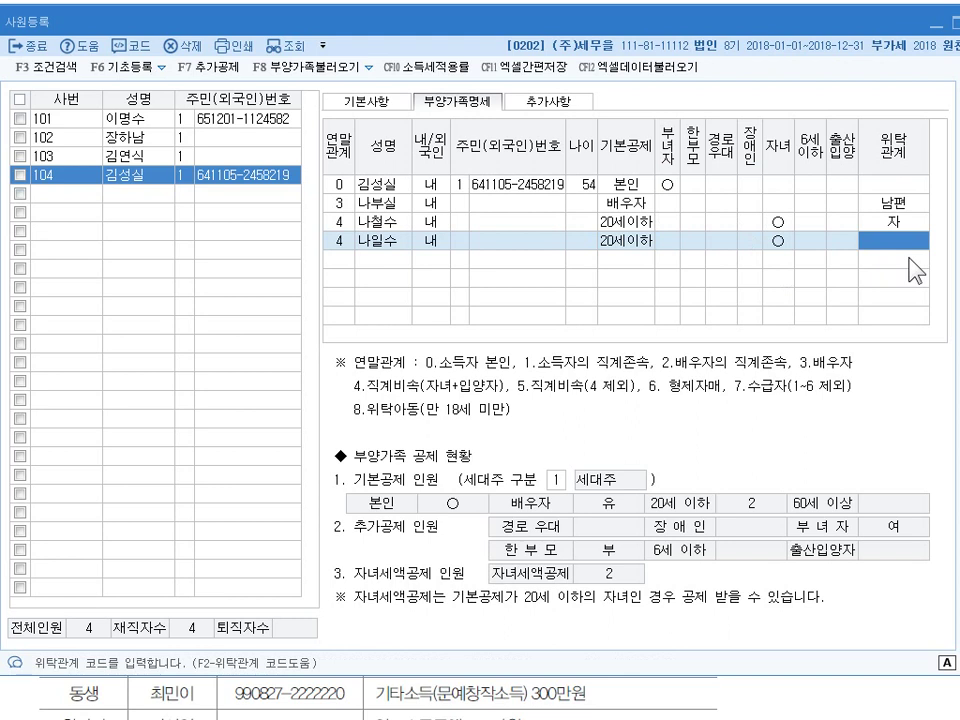
text(자)
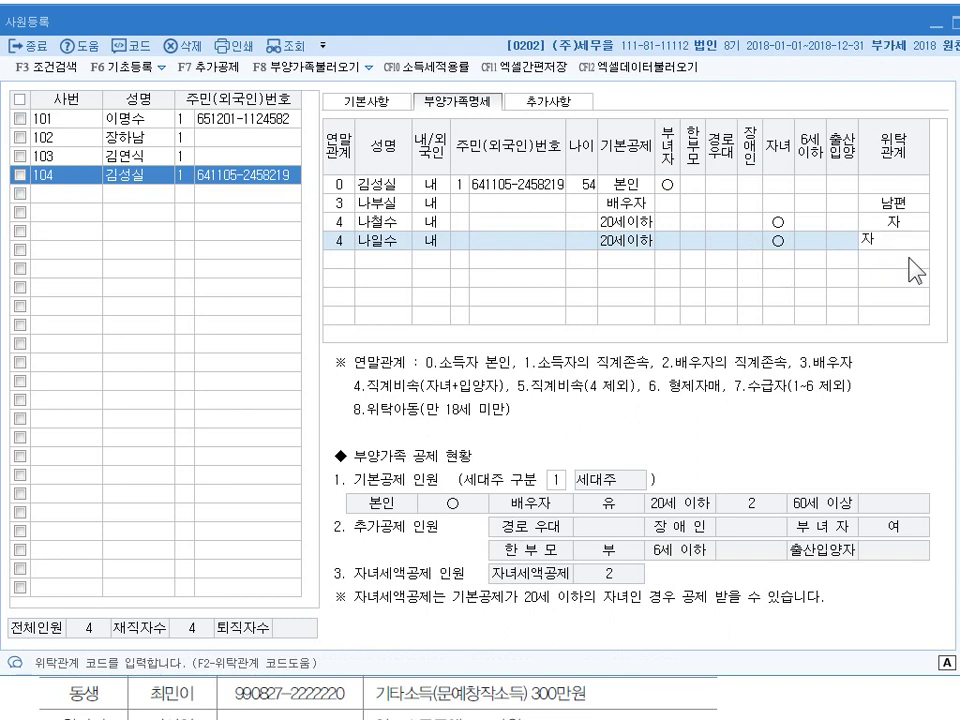
key(Return)
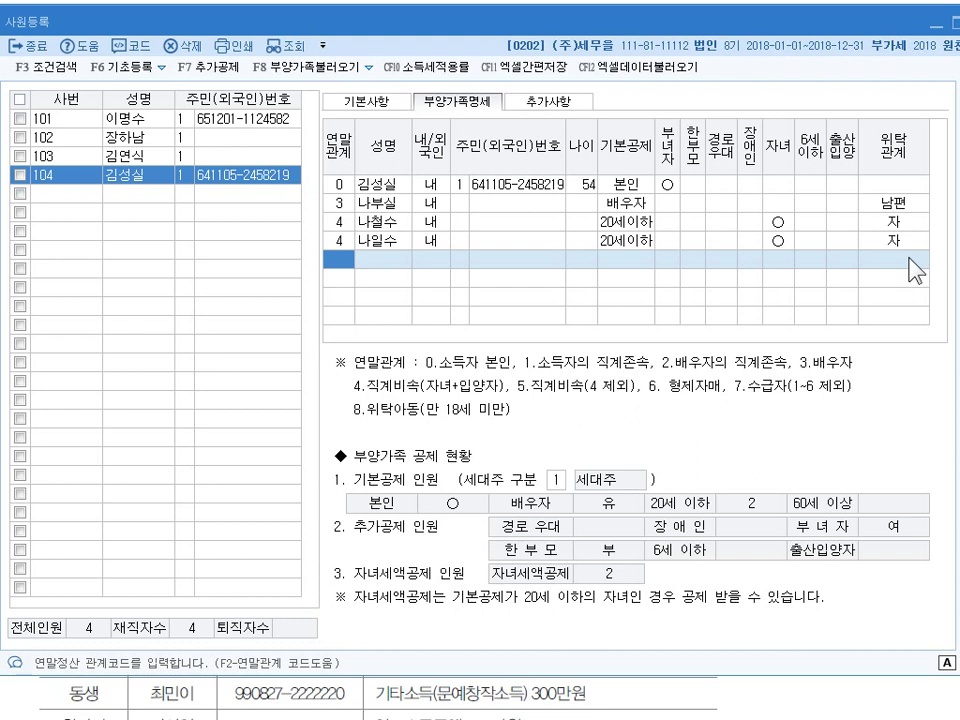
text(4)
key(Return)
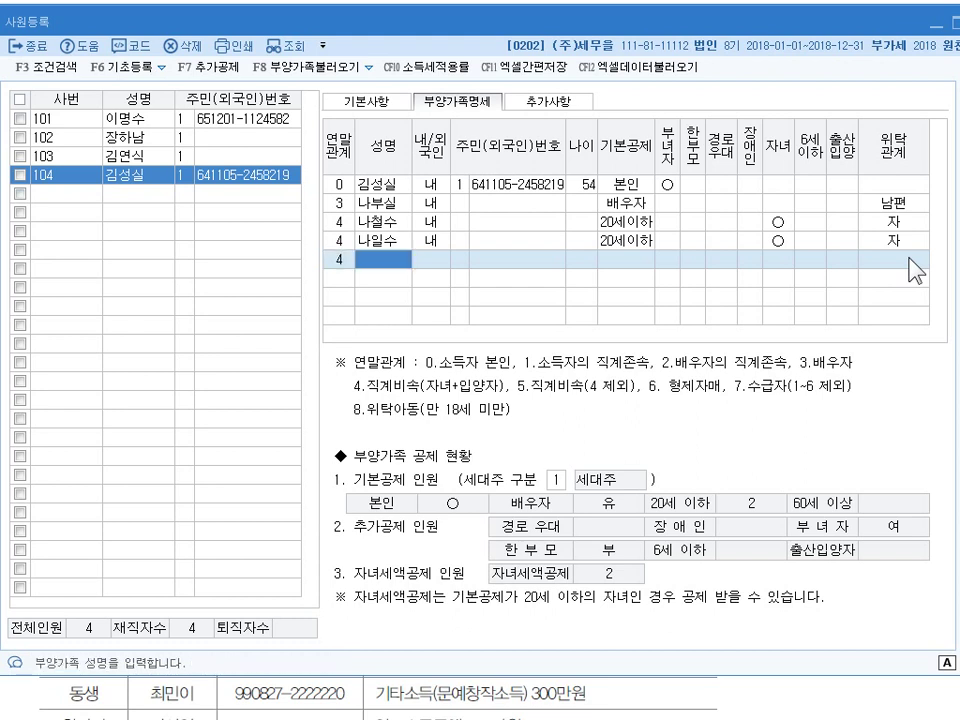
Add the third child with 20세이하 deduction, 출산입양 셋째 and 위탁관계 자, then begin a relationship-1 row.
key(Return)
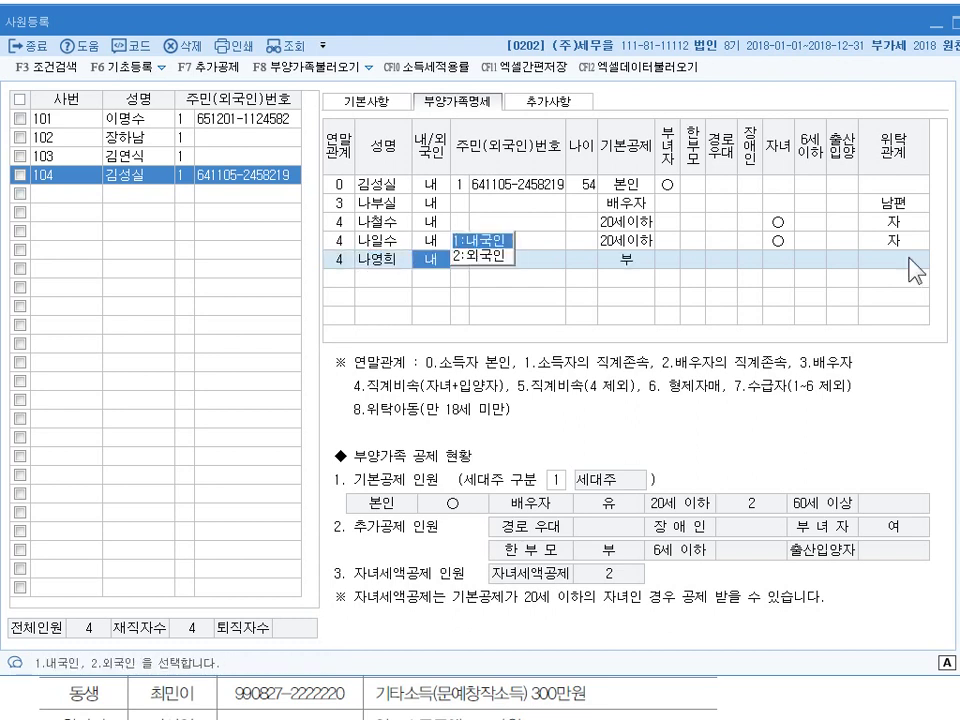
key(Return)
key(Return)
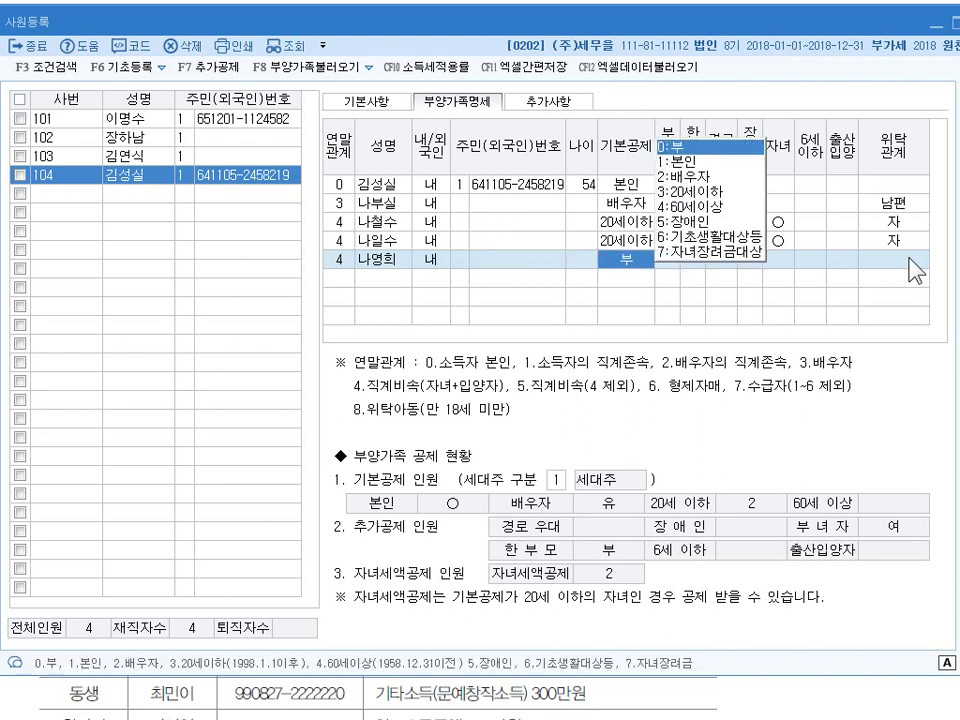
click(716, 205)
key(Return)
key(Return)
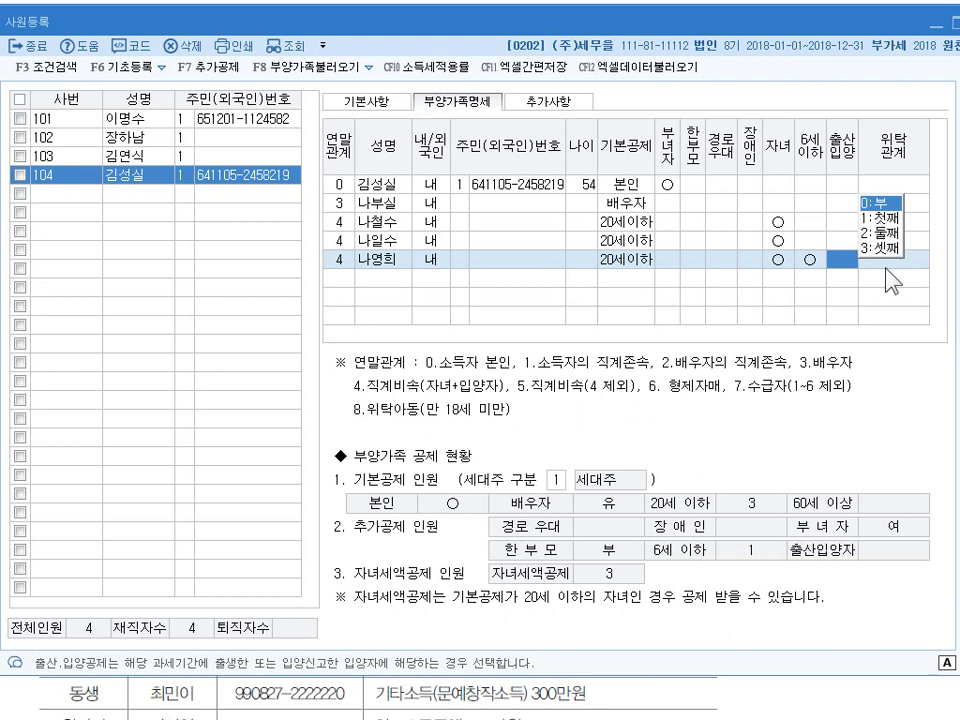
click(877, 249)
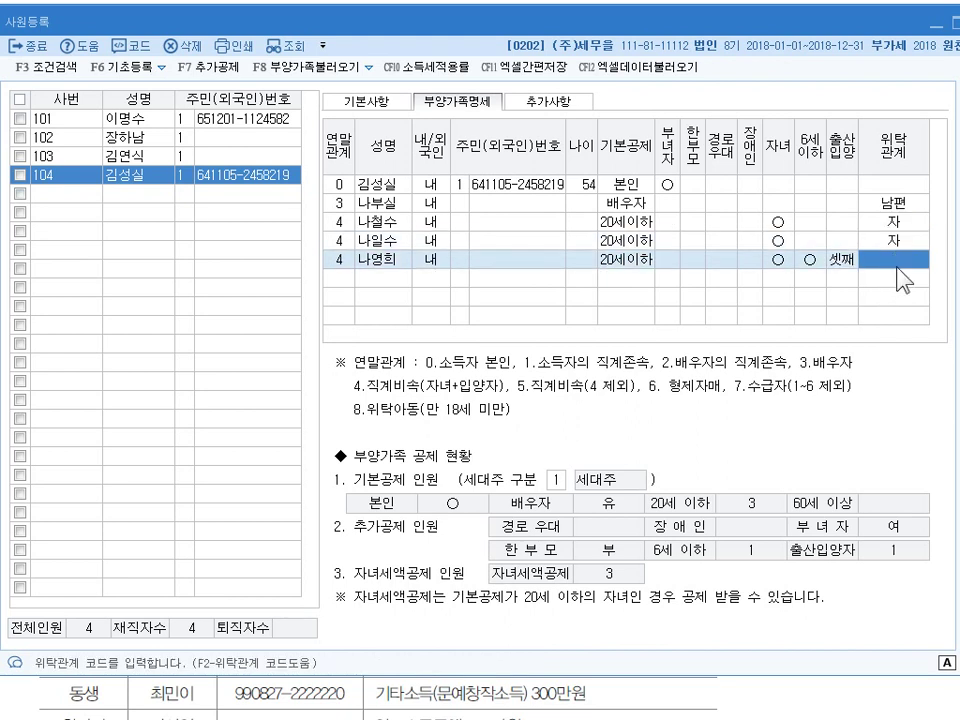
text(자)
key(Return)
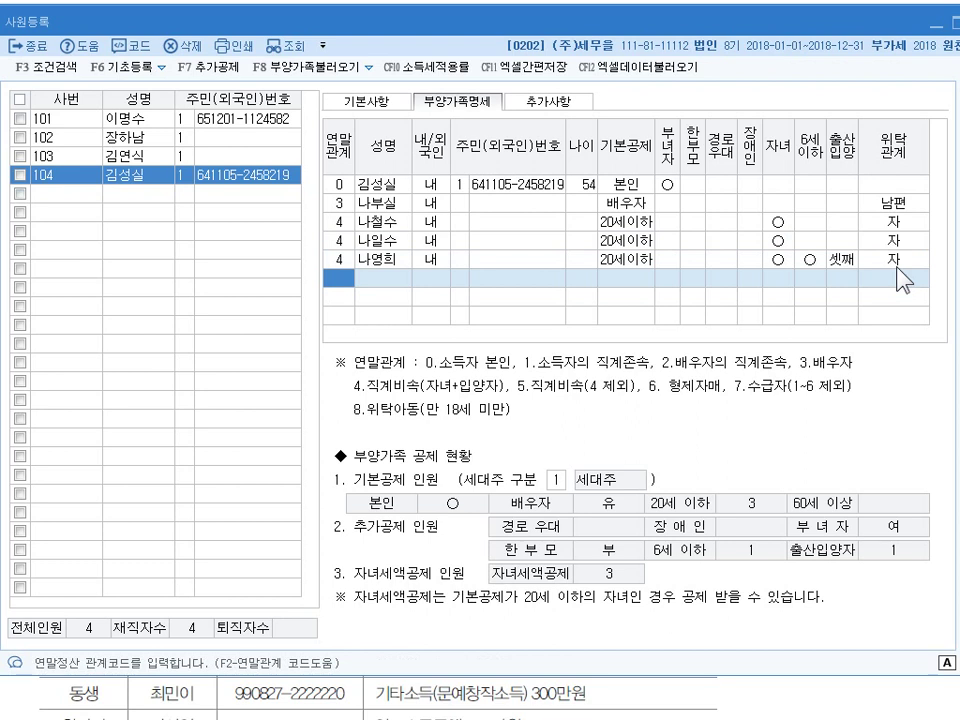
text(1)
key(Return)
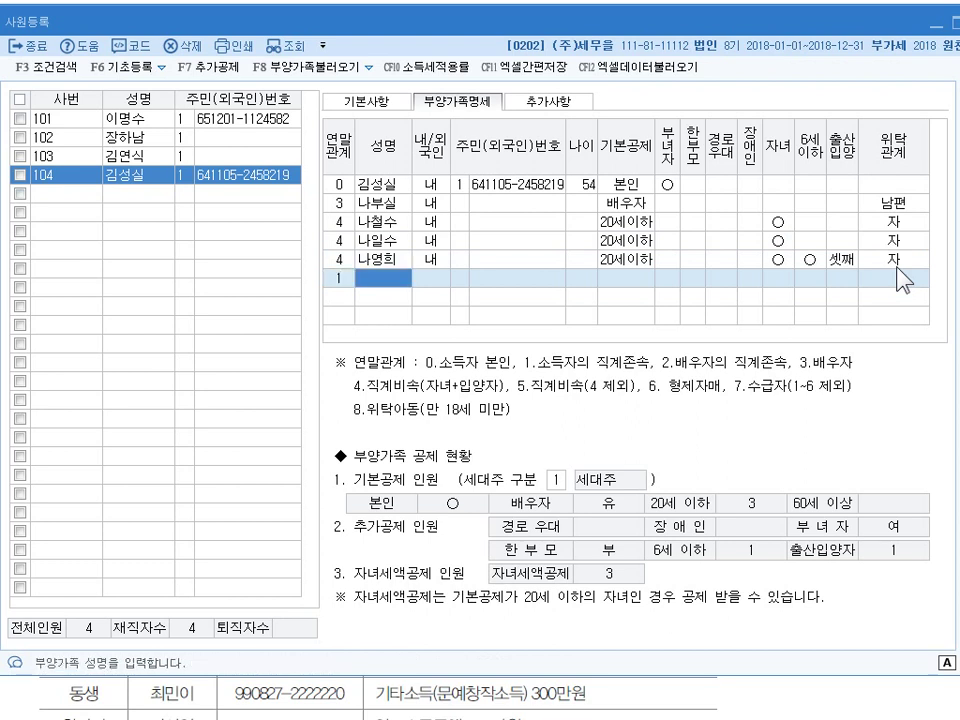
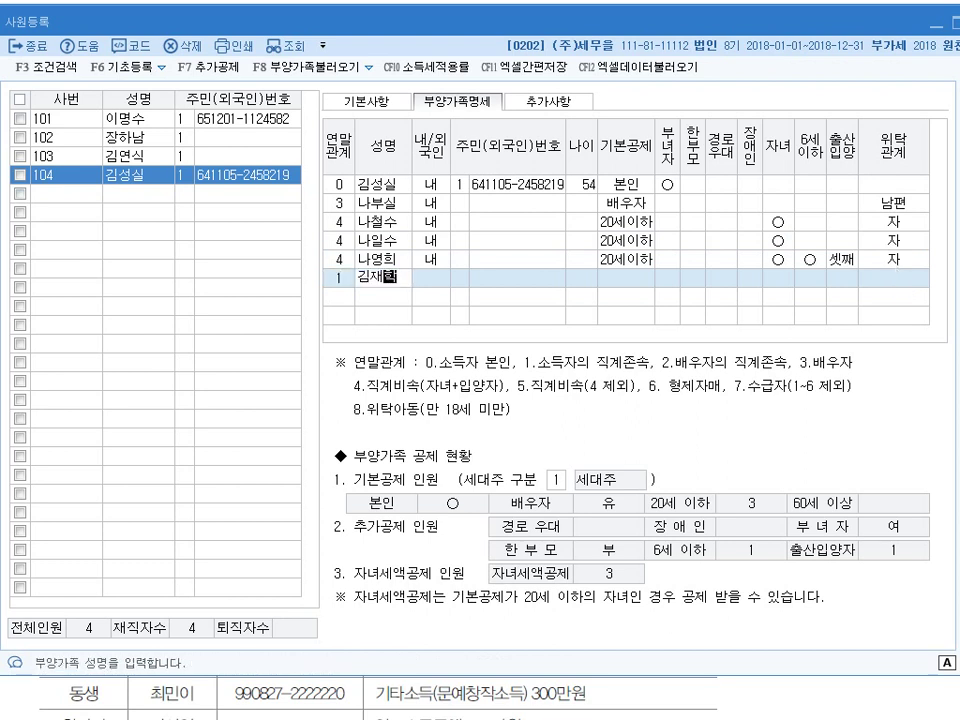
Enter the first parent with 60세이상 deduction, 경로우대 1 and 위탁관계 부, then start another relationship-1 row.
key(Return)
key(Return)
key(Return)
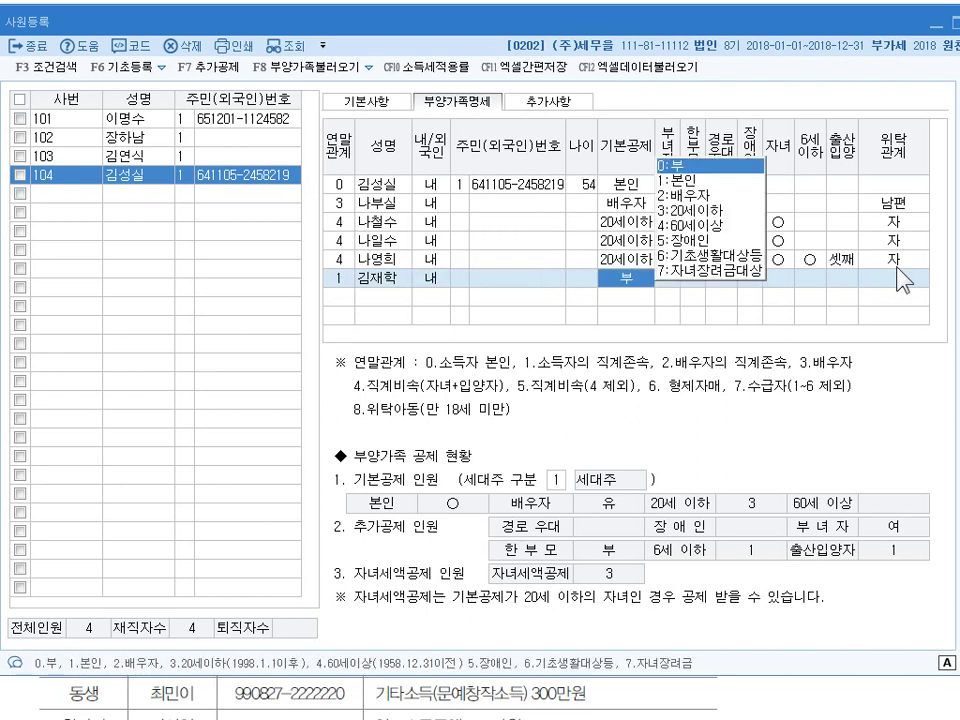
click(730, 224)
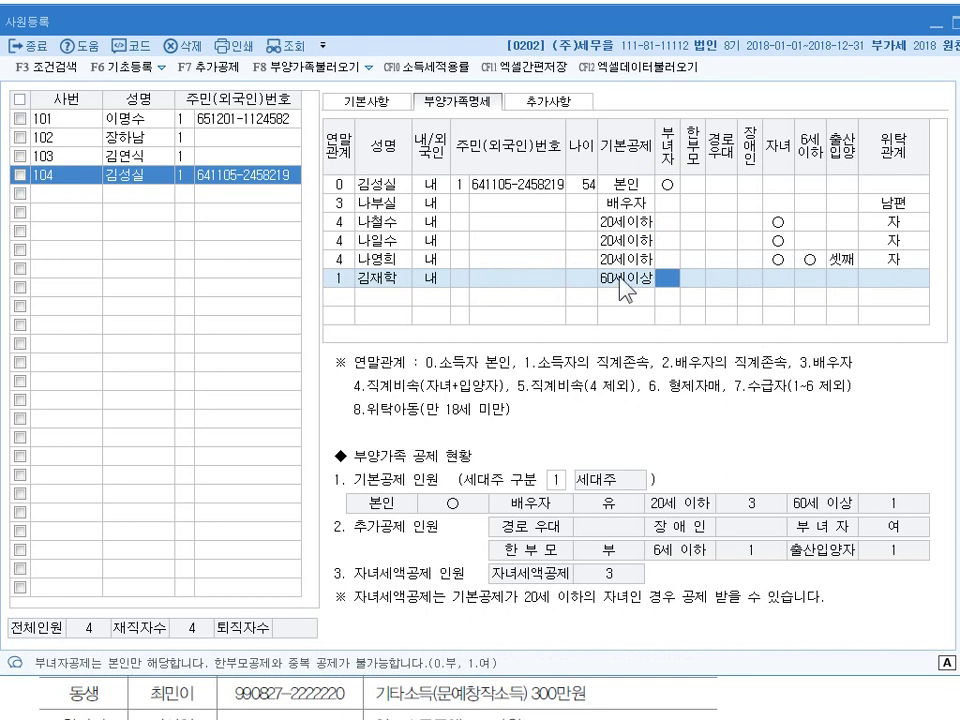
click(718, 282)
key(1)
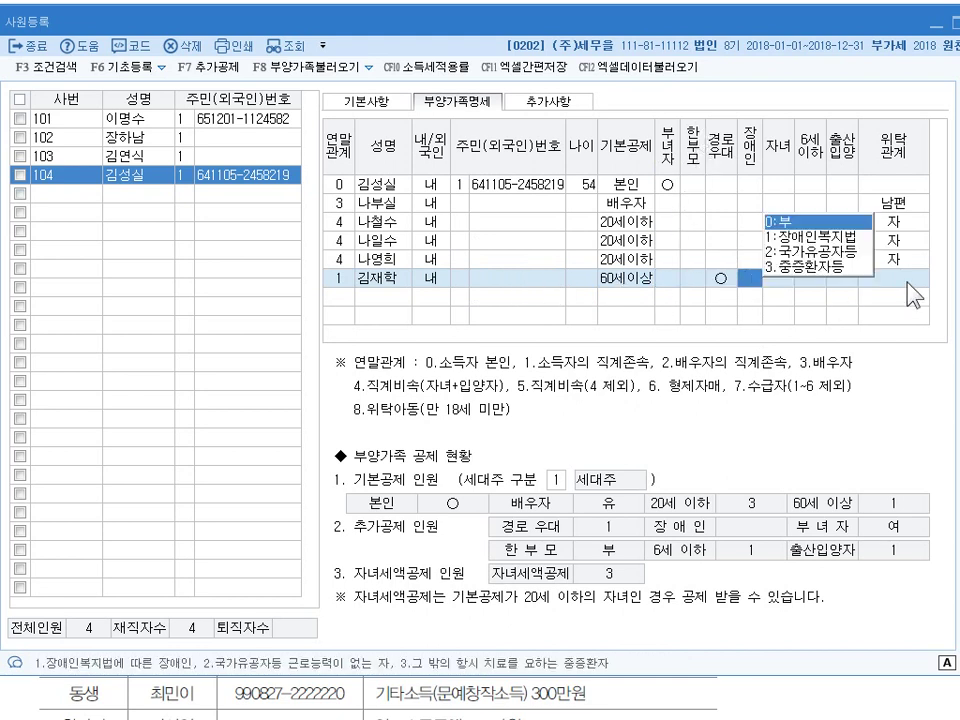
click(908, 287)
text(부)
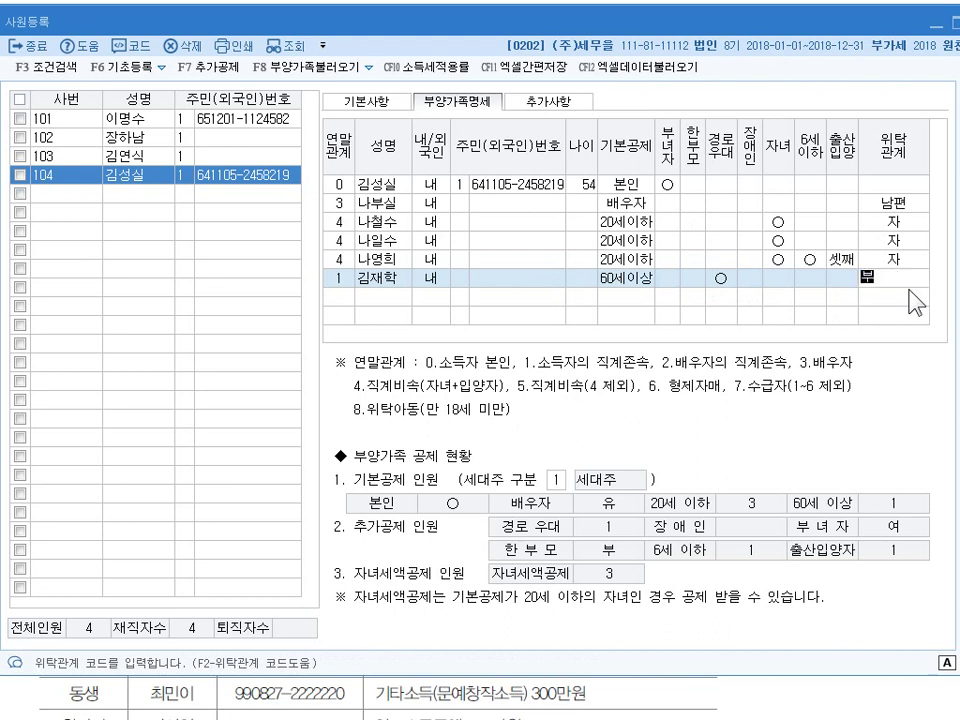
key(Return)
text(1)
key(Return)
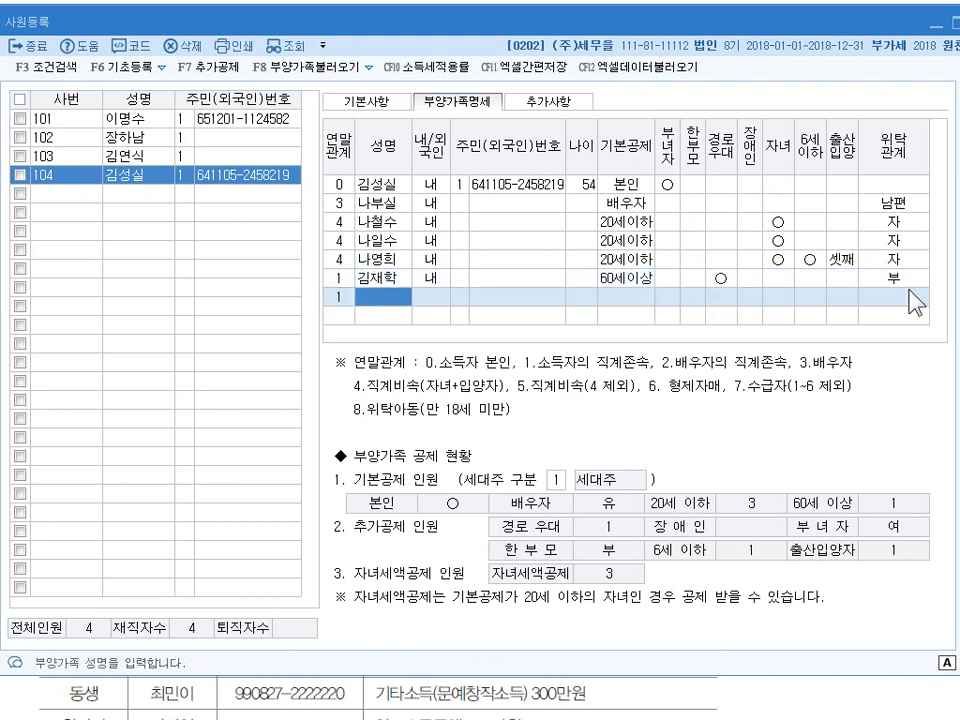
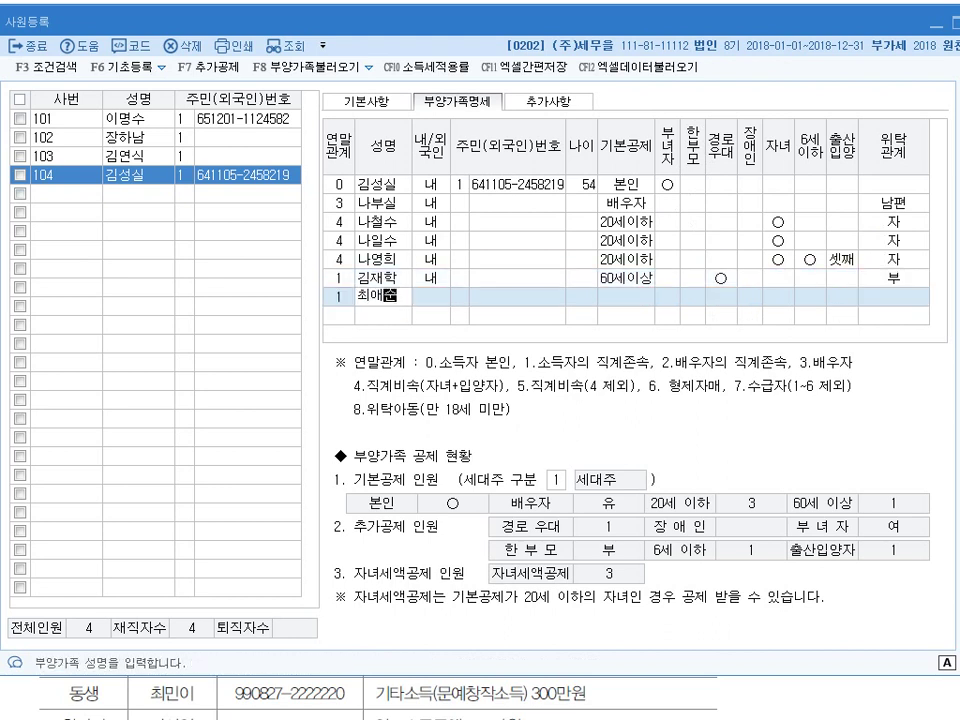
Add the mother with 60세이상 deduction, 장애인 1:장애인복지법 and 위탁관계 모.
key(Return)
key(Return)
key(Return)
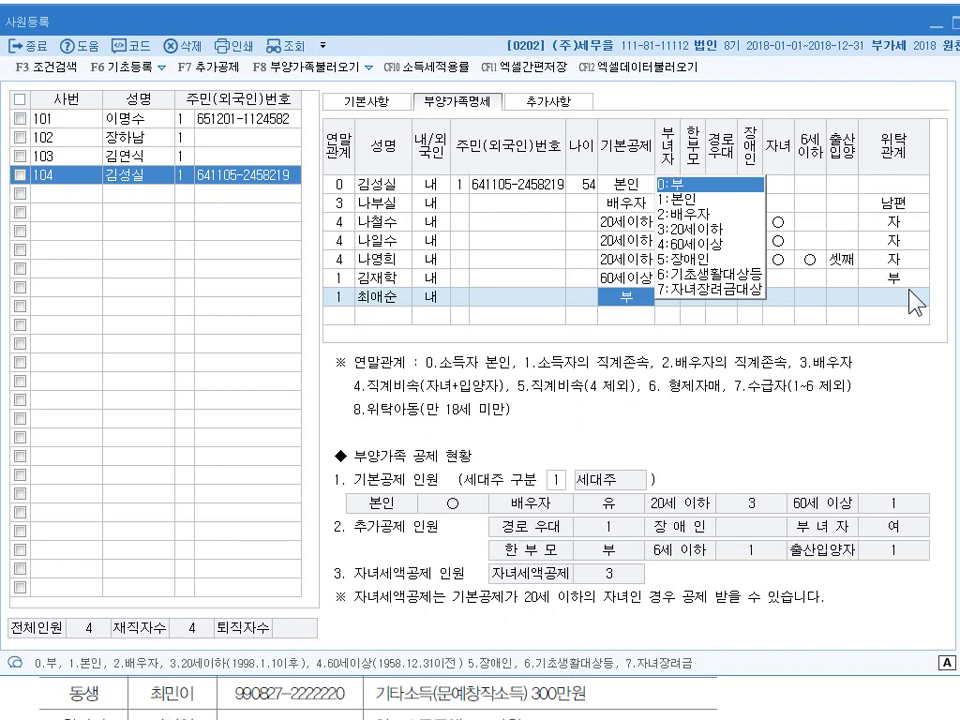
click(702, 243)
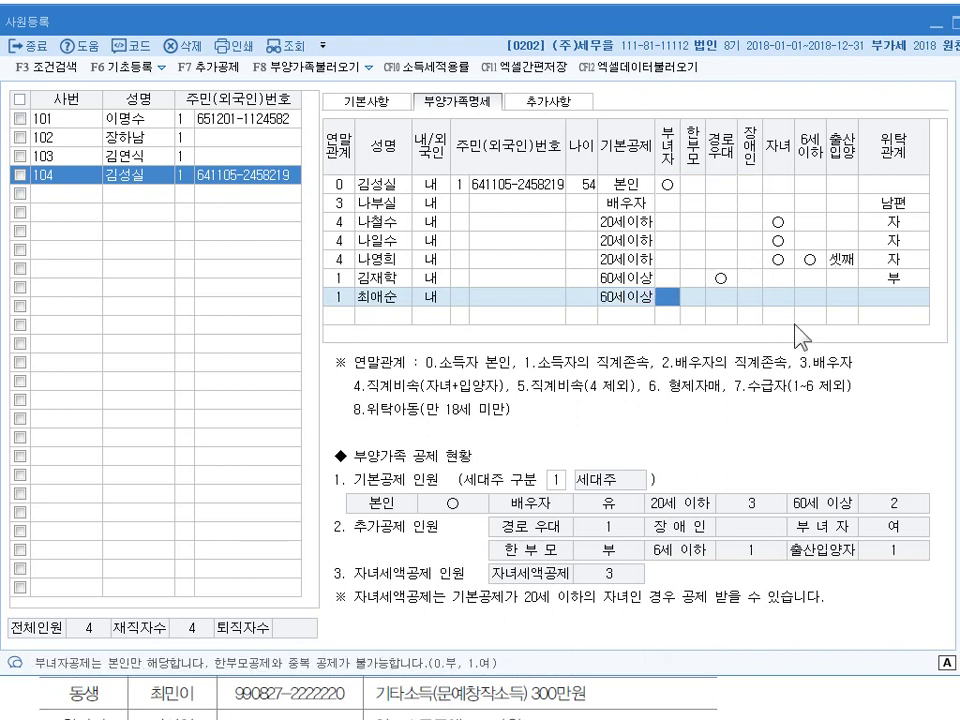
click(756, 298)
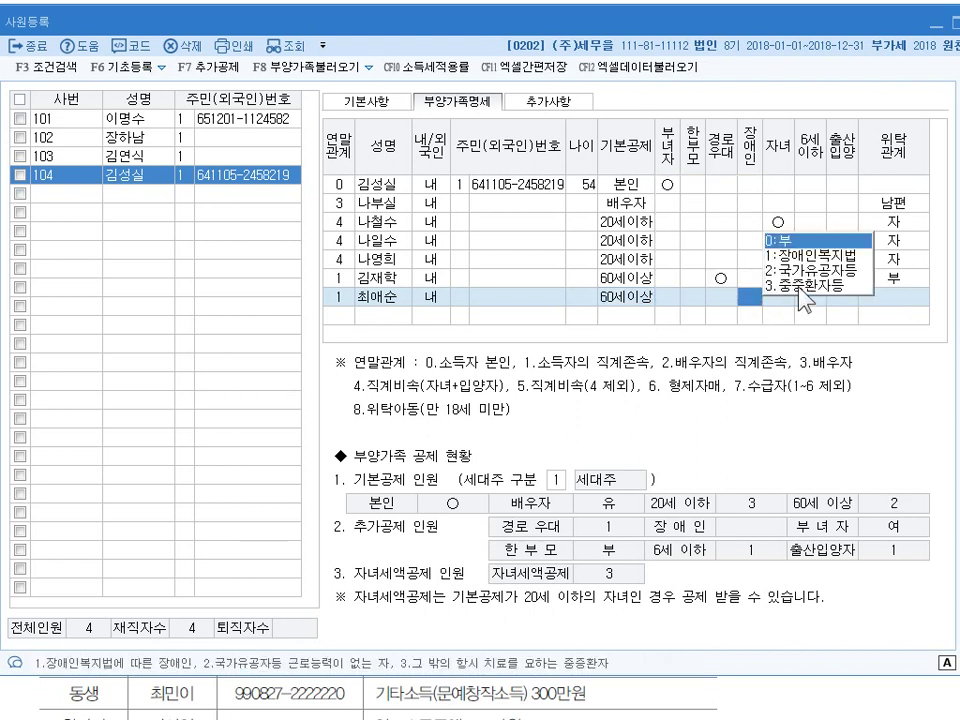
click(800, 254)
click(897, 297)
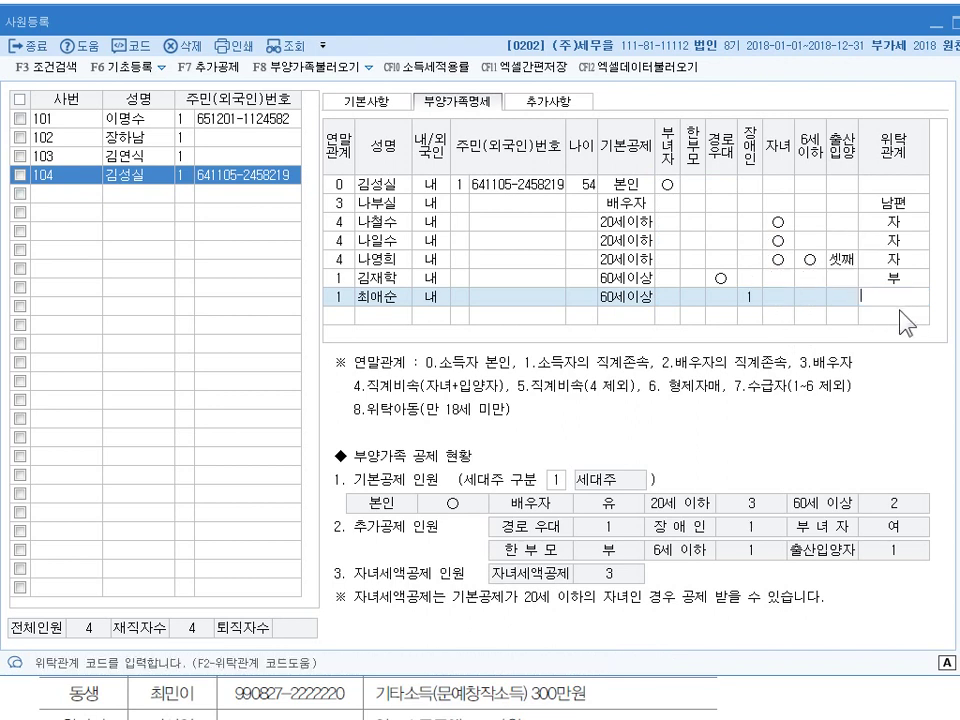
text(모)
key(Return)
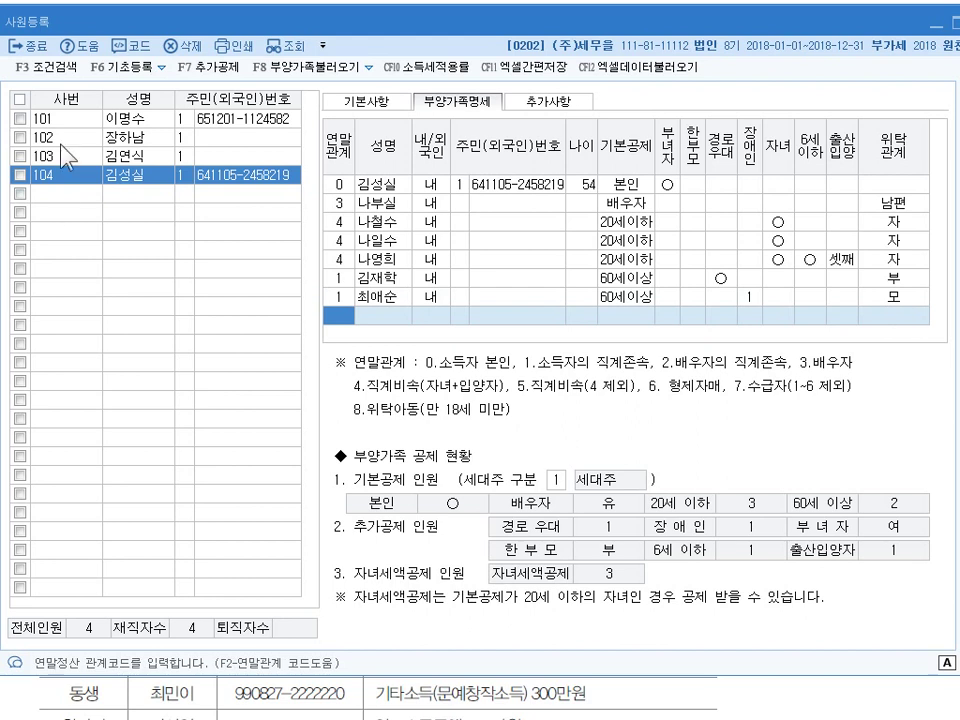
Select the empty employee line below 104 and bring up problem 5 in the textbook.
click(67, 195)
key(alt+Tab)
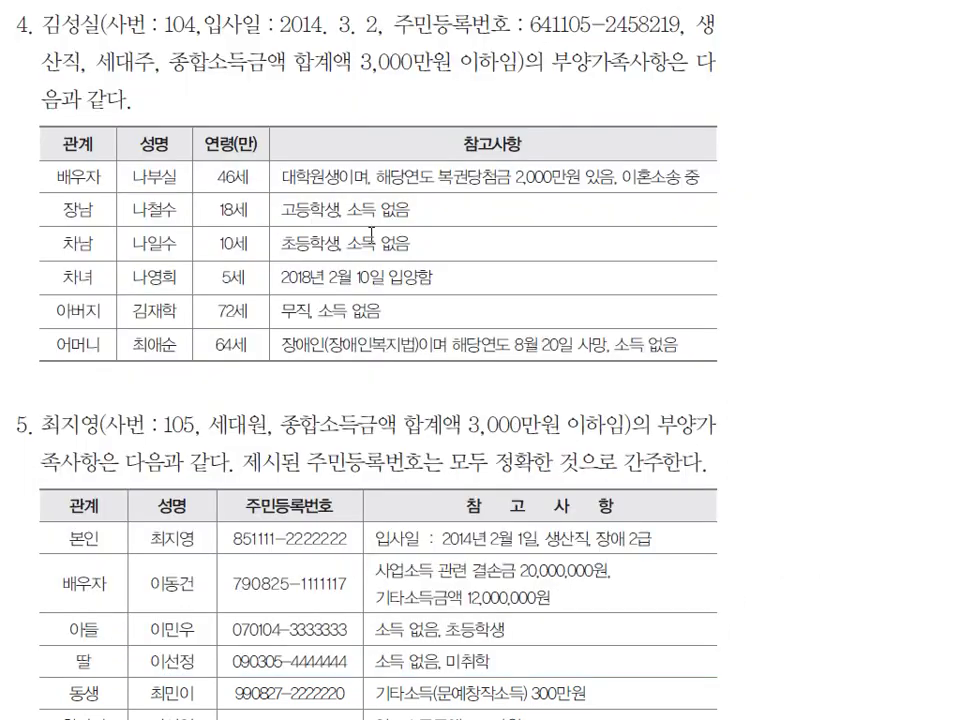
scroll(490, 185, down, 5)
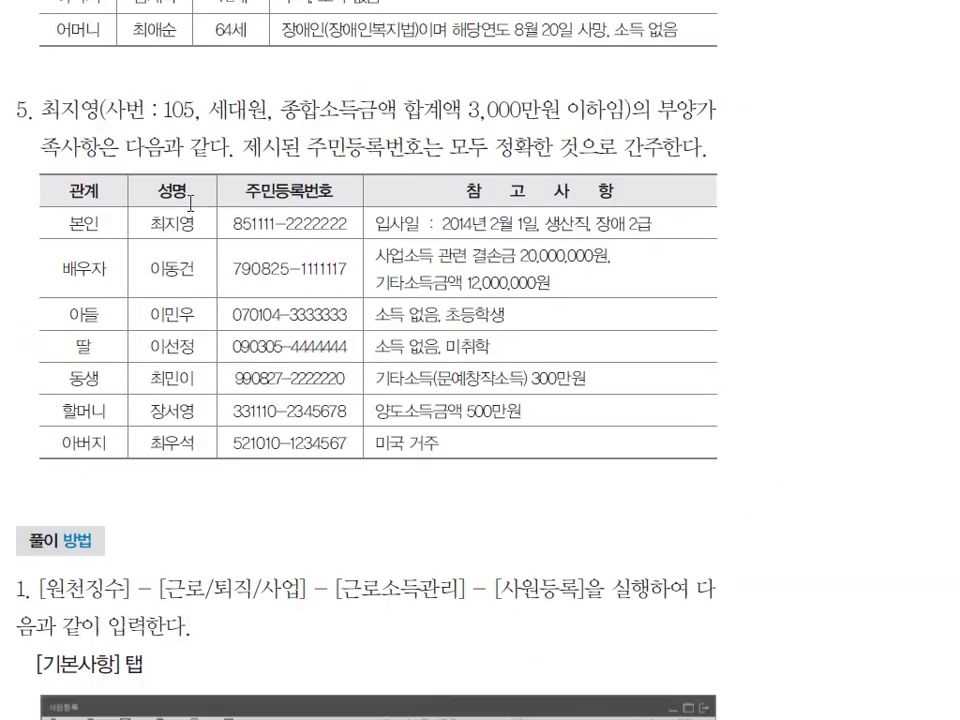
scroll(140, 153, down, 1)
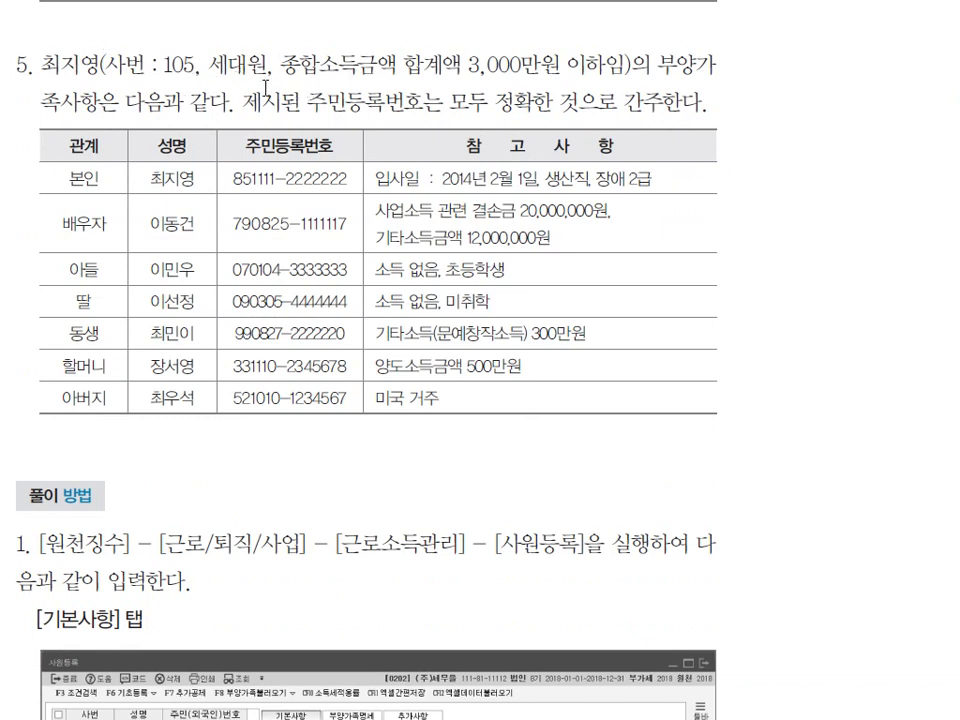
Circle 세대원, the female ID digit, 생산직 and 장애 in red, then clear the marks.
mouse_move(222, 64)
mouse_down()
mouse_move(240, 44)
mouse_move(256, 68)
mouse_move(556, 76)
mouse_up()
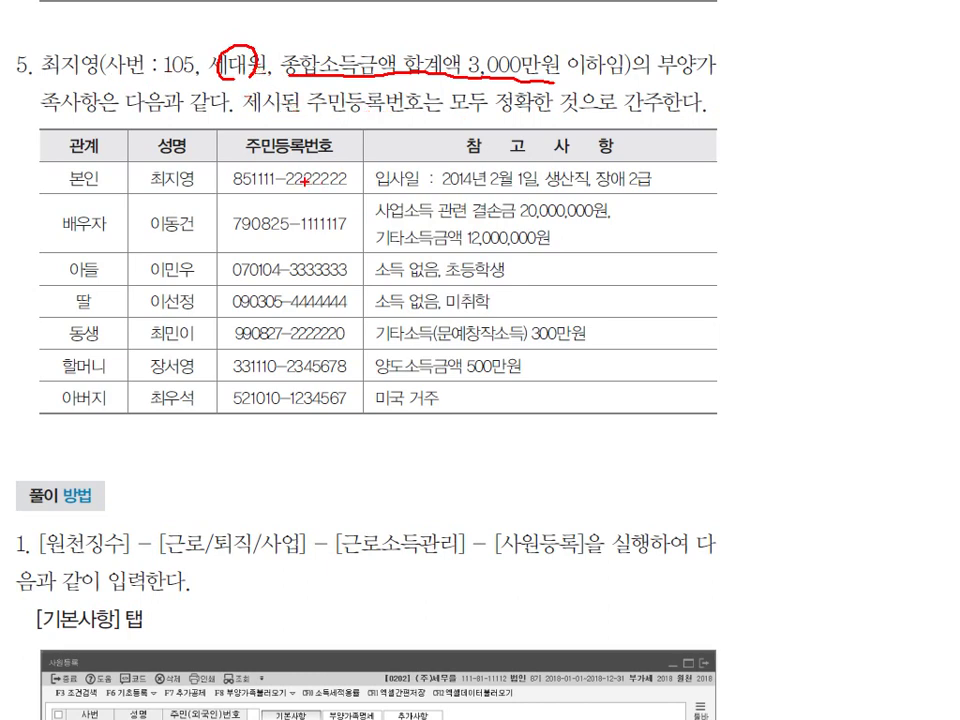
mouse_move(291, 165)
mouse_down()
mouse_move(283, 186)
mouse_move(298, 174)
mouse_up()
drag(560, 165, 568, 194)
drag(628, 165, 620, 194)
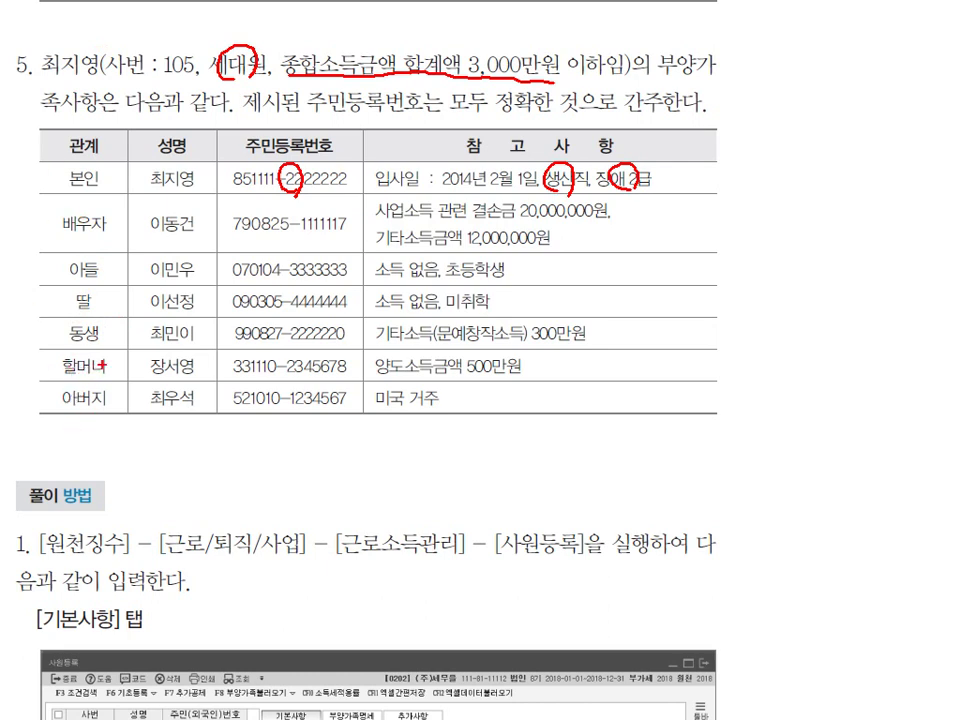
key(Escape)
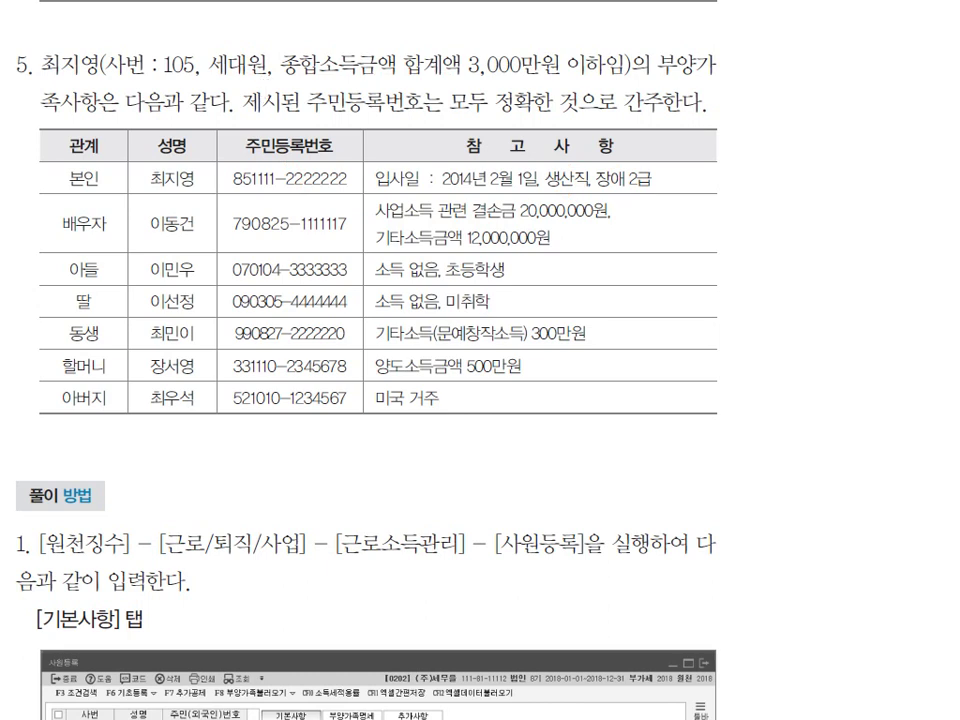
Register employee 105 with her name and resident registration number on 기본사항.
key(alt+Tab)
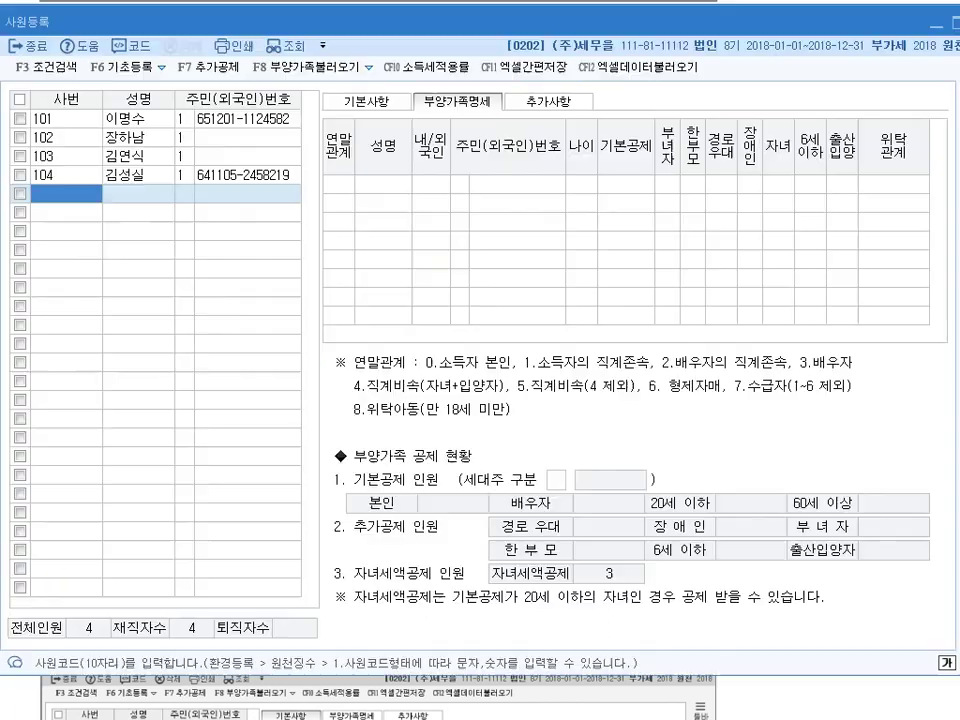
text(105)
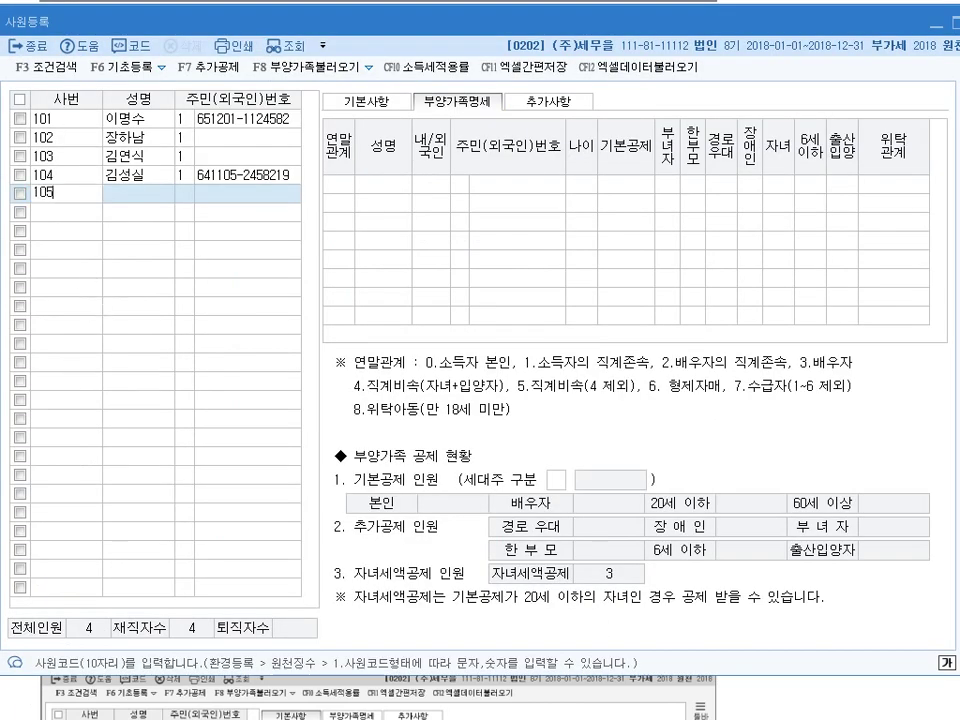
key(Return)
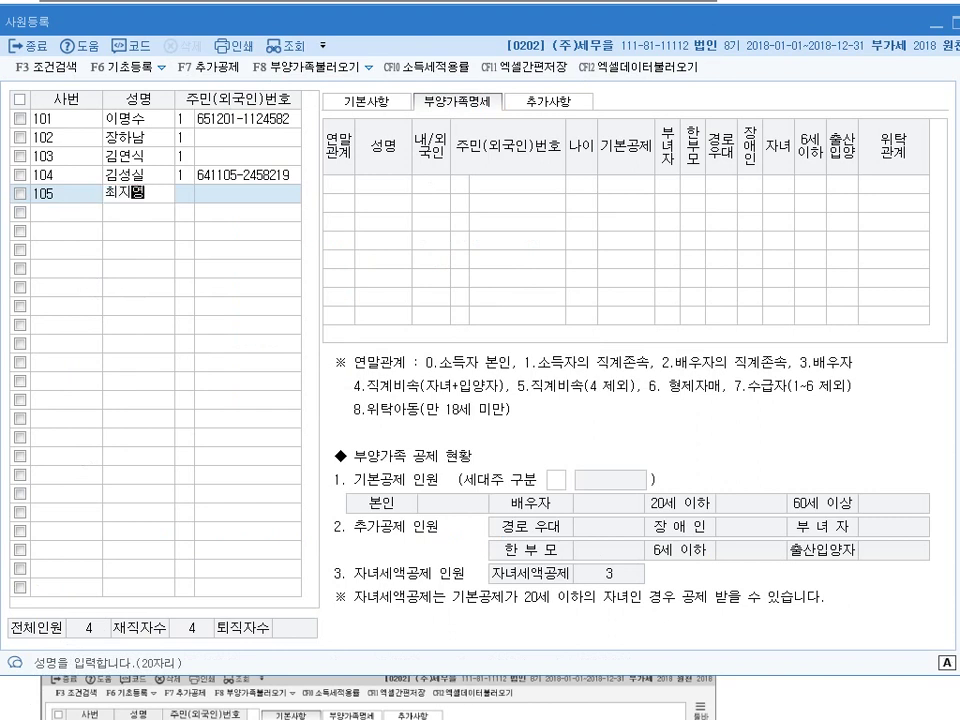
key(Return)
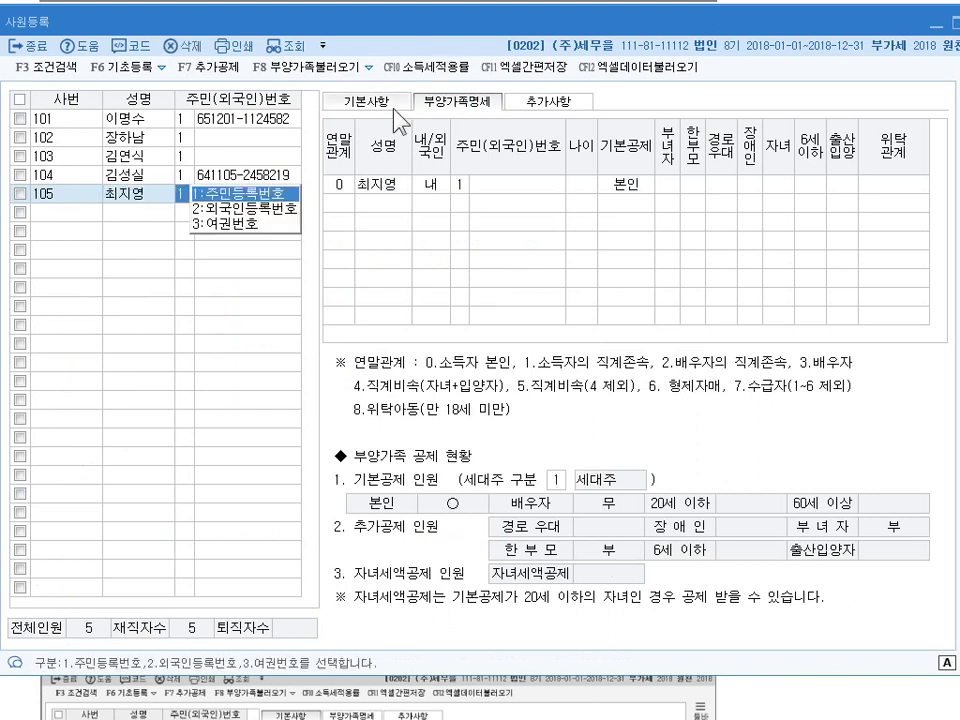
click(398, 104)
click(258, 195)
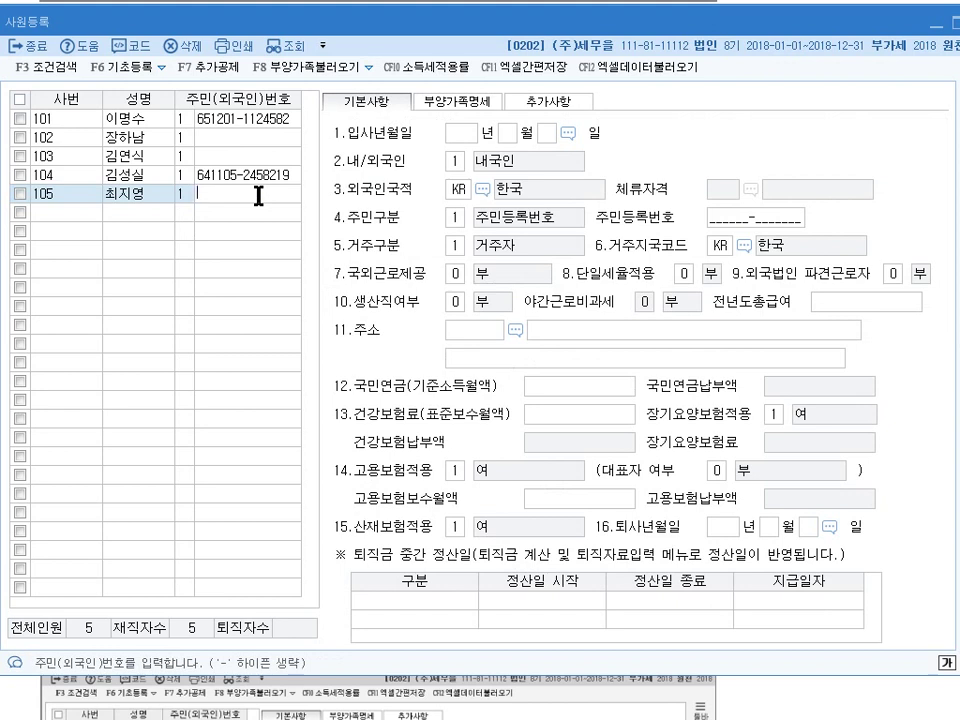
text(851111-2222222)
key(Return)
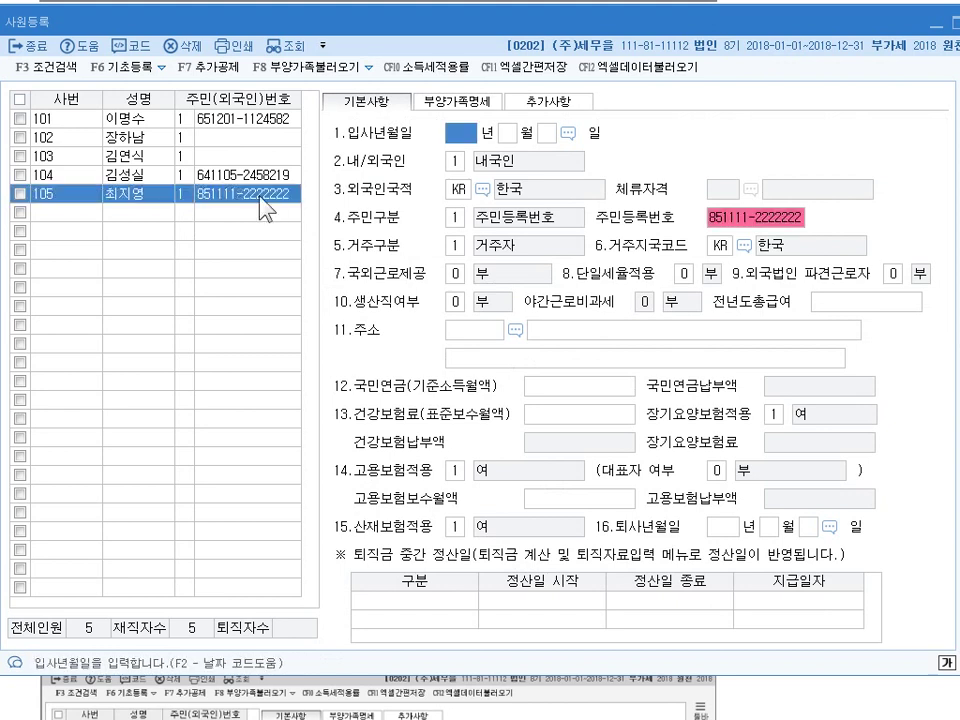
Set hire date 2014-02-01 and 생산직여부 to 여, then switch to 부양가족명세.
text(2014 년 )
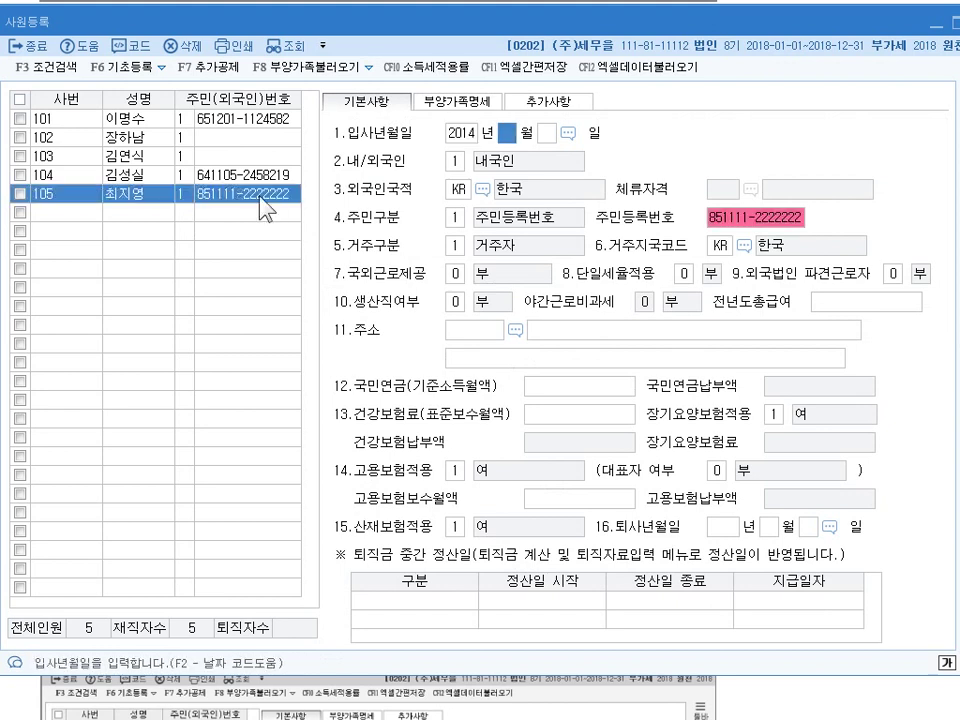
text(2 월 1)
key(Return)
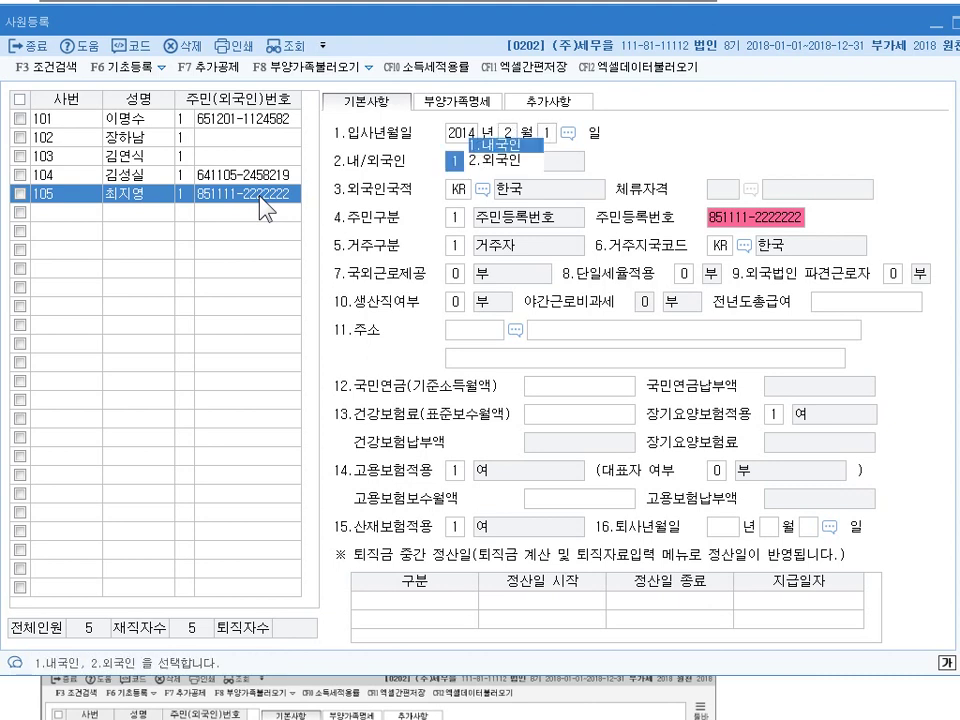
click(456, 302)
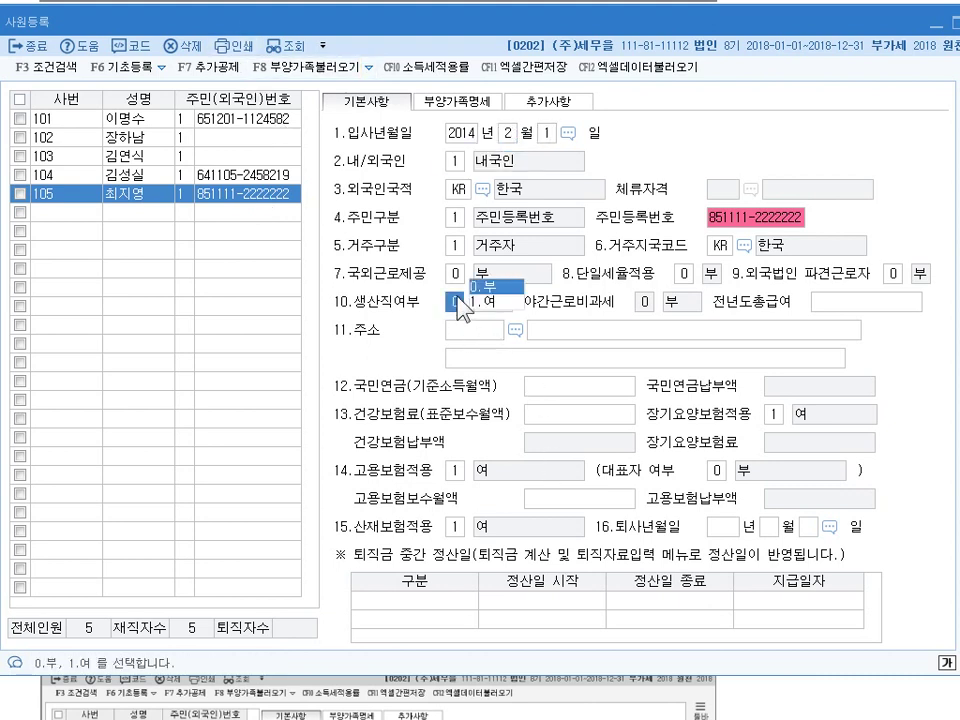
click(492, 301)
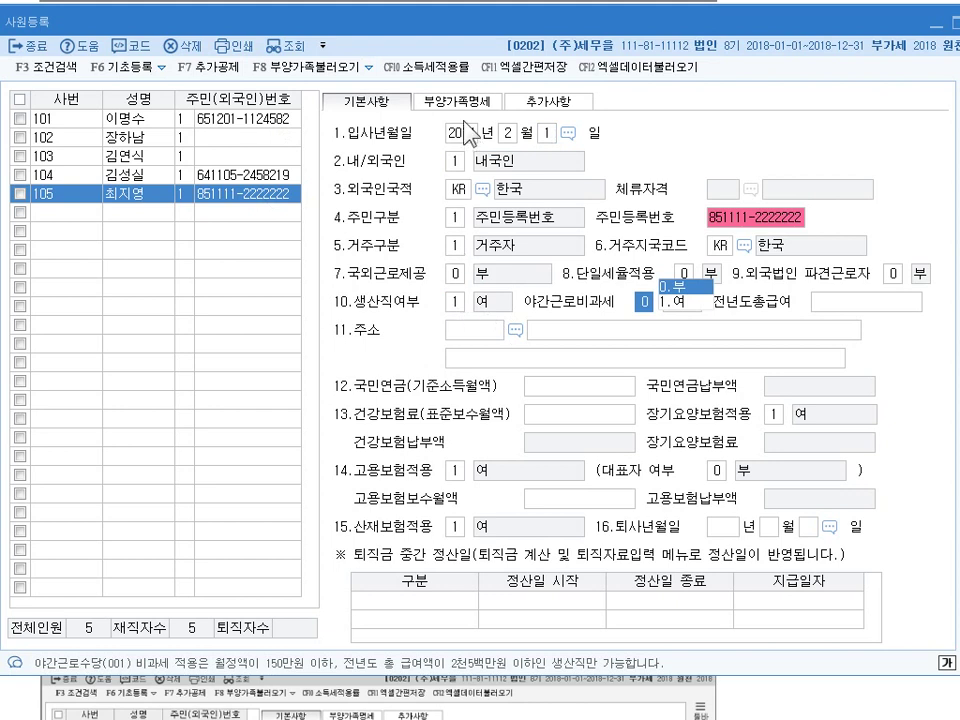
click(456, 101)
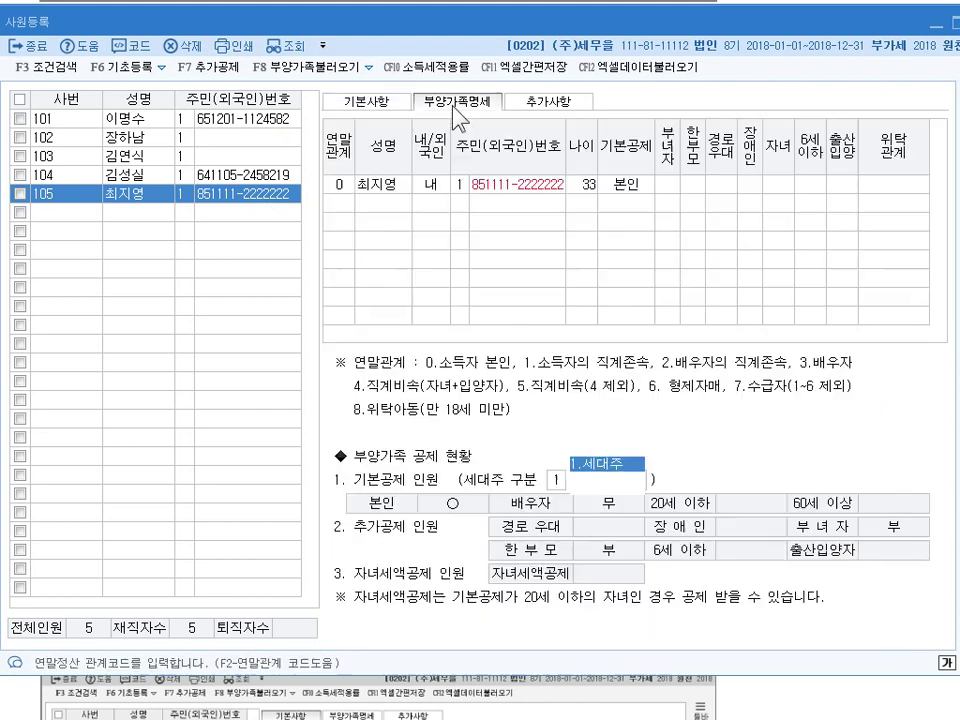
click(572, 482)
Set household status to 2 세대원 and give the 본인 row 부녀자 ○ and 장애인 1:장애인복지법.
key(Return)
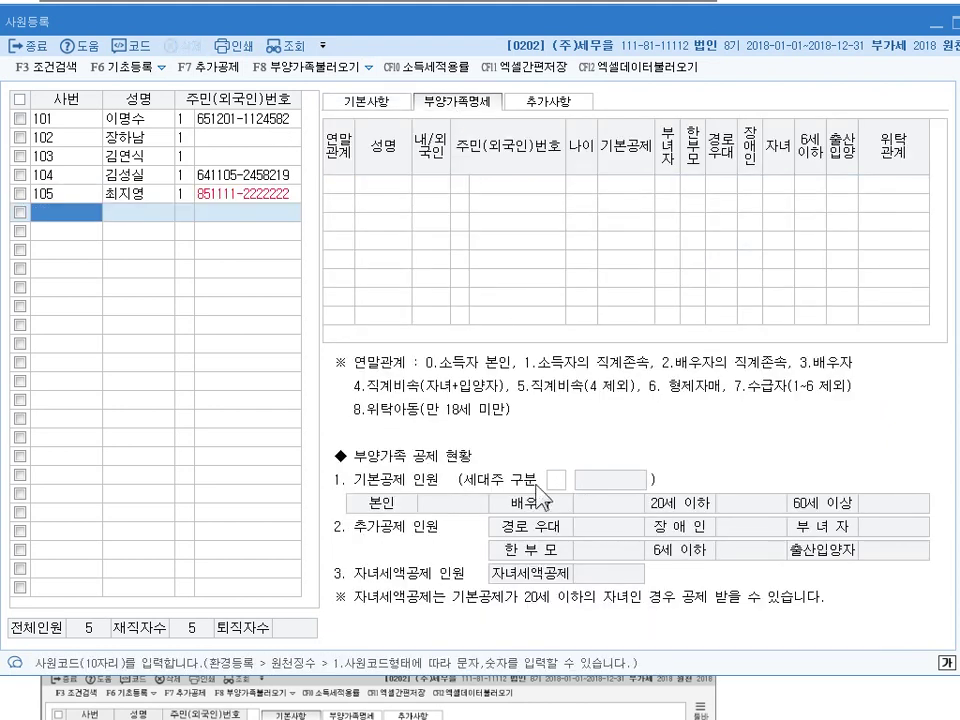
click(76, 195)
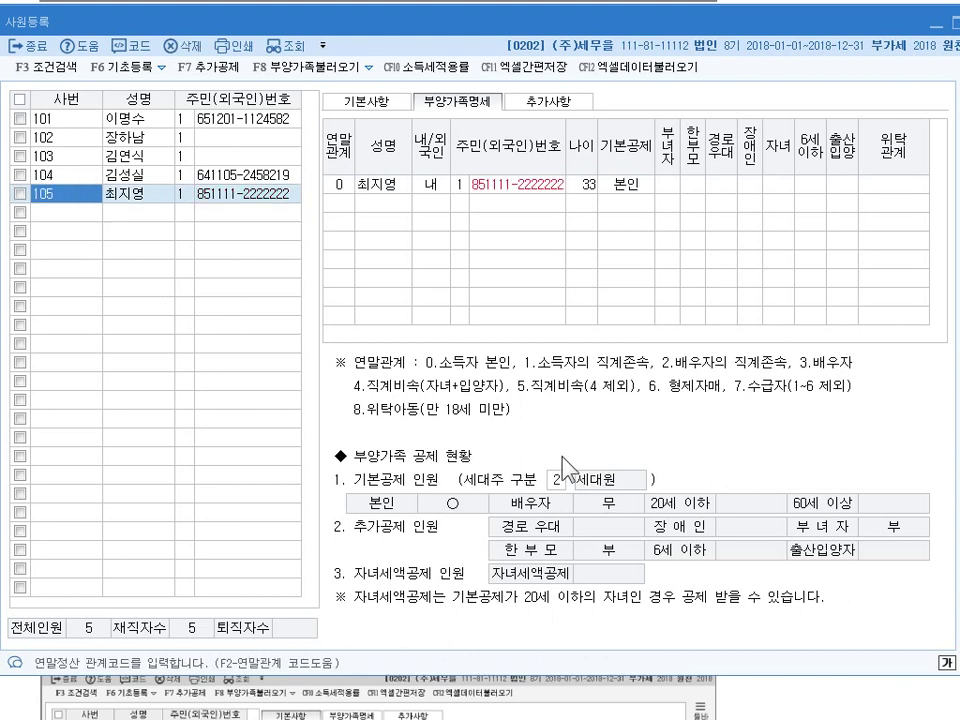
click(668, 184)
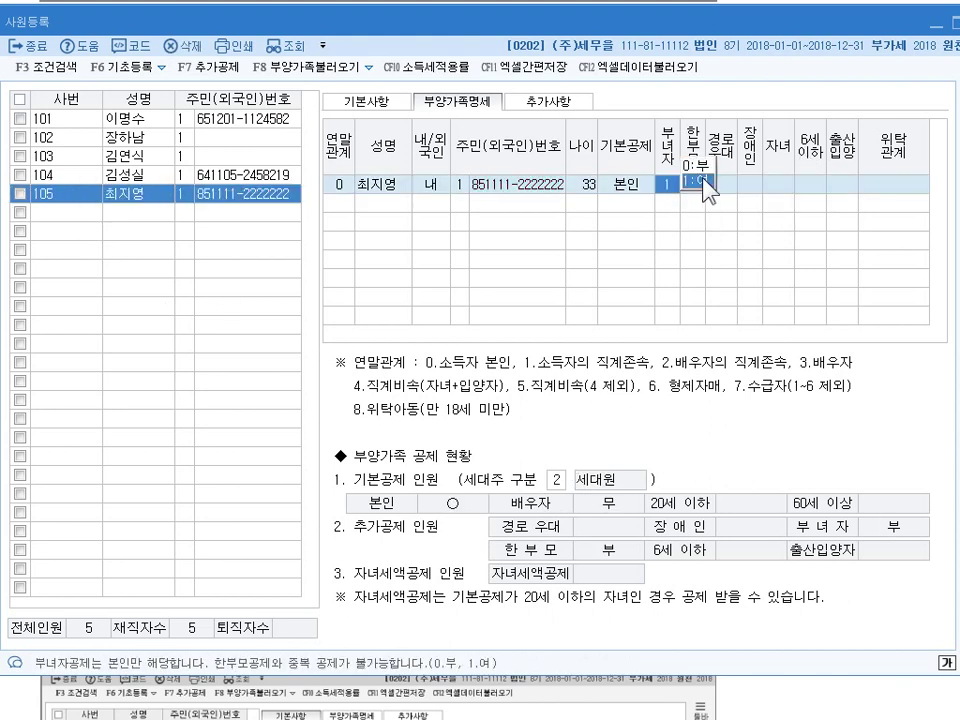
click(703, 190)
click(752, 186)
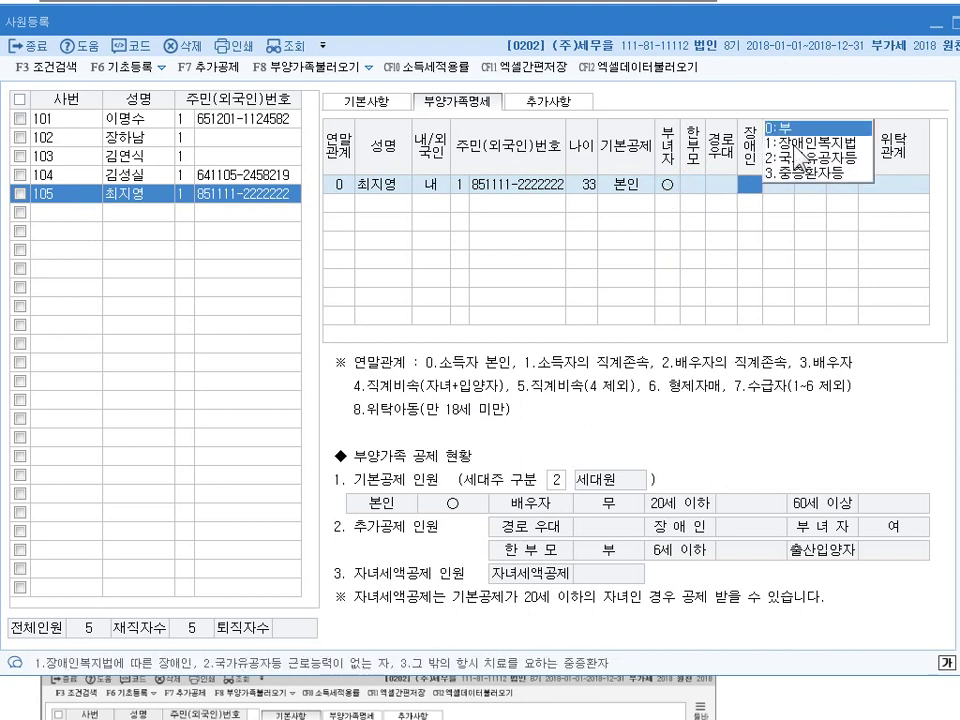
click(797, 143)
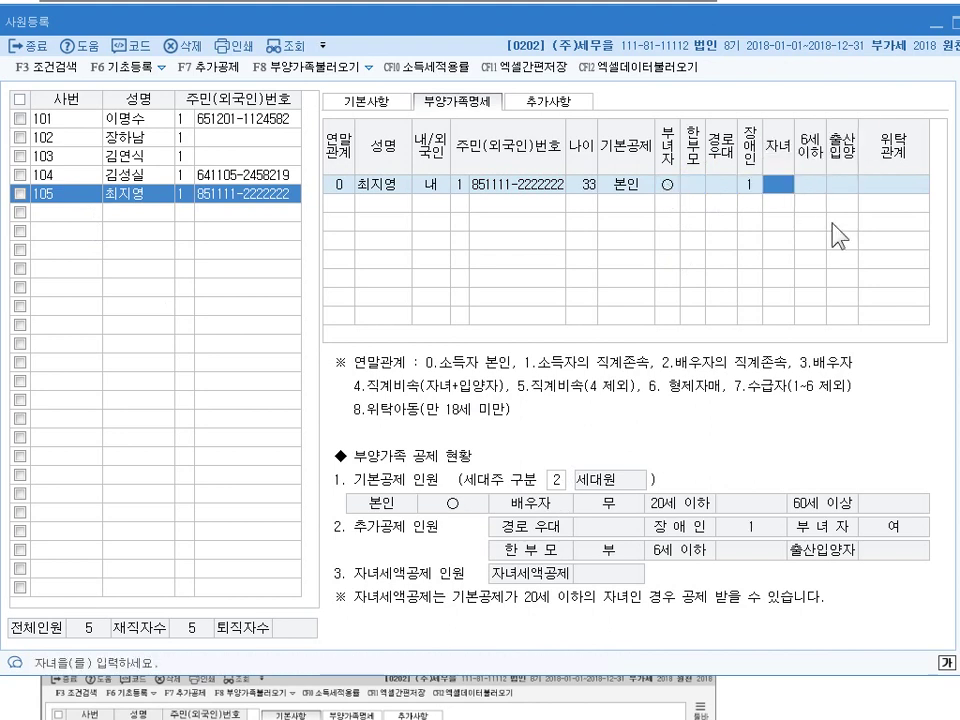
click(890, 186)
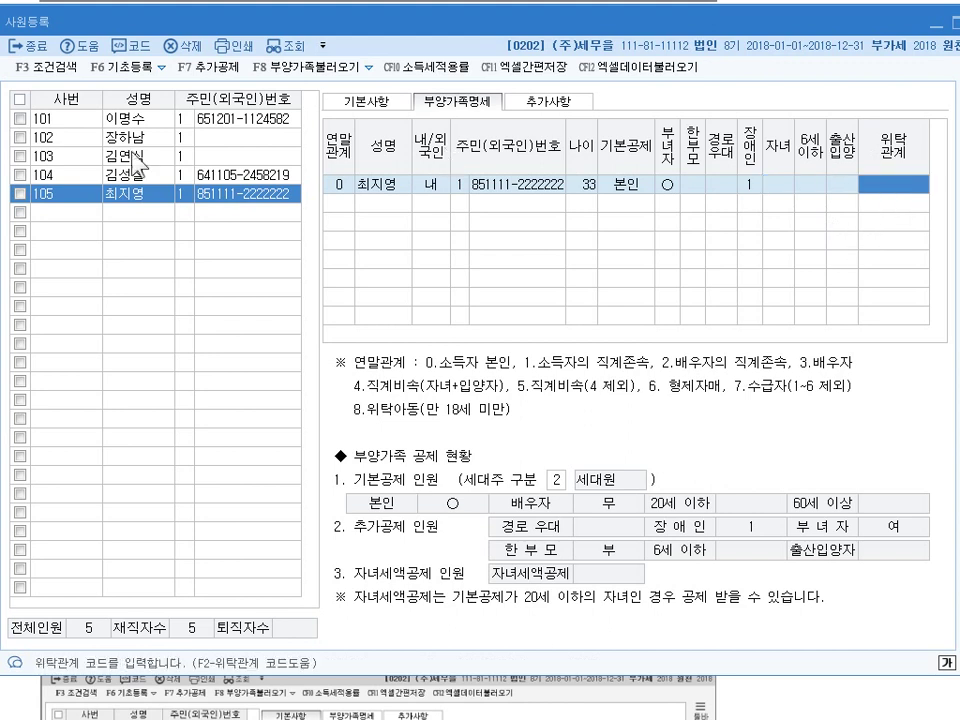
click(346, 206)
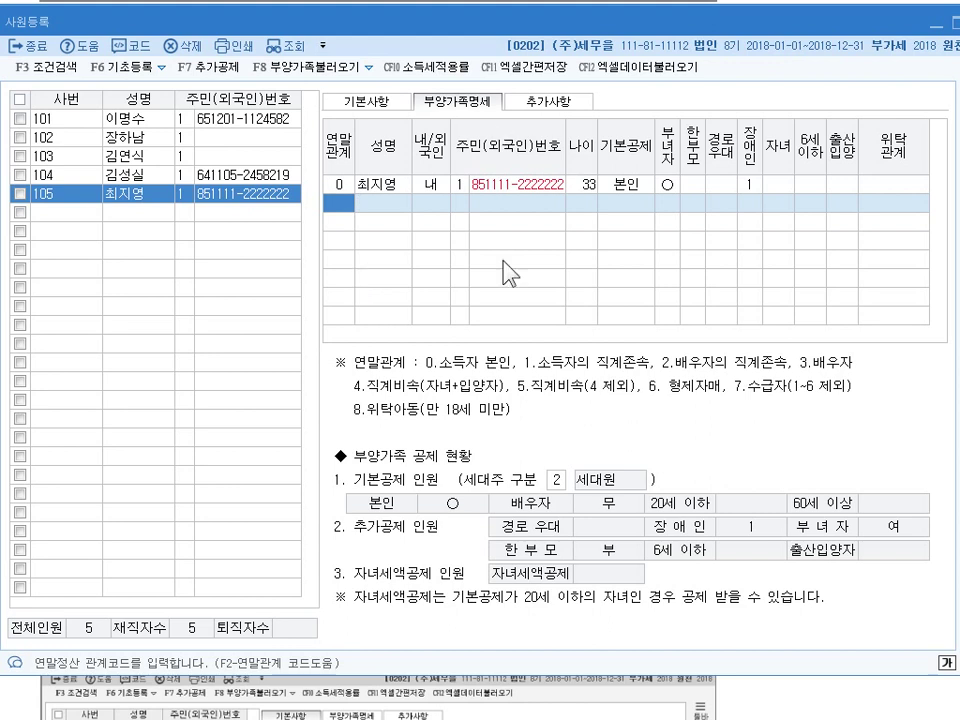
Add the spouse as relationship 3 with name and resident registration number.
text(3)
key(Return)
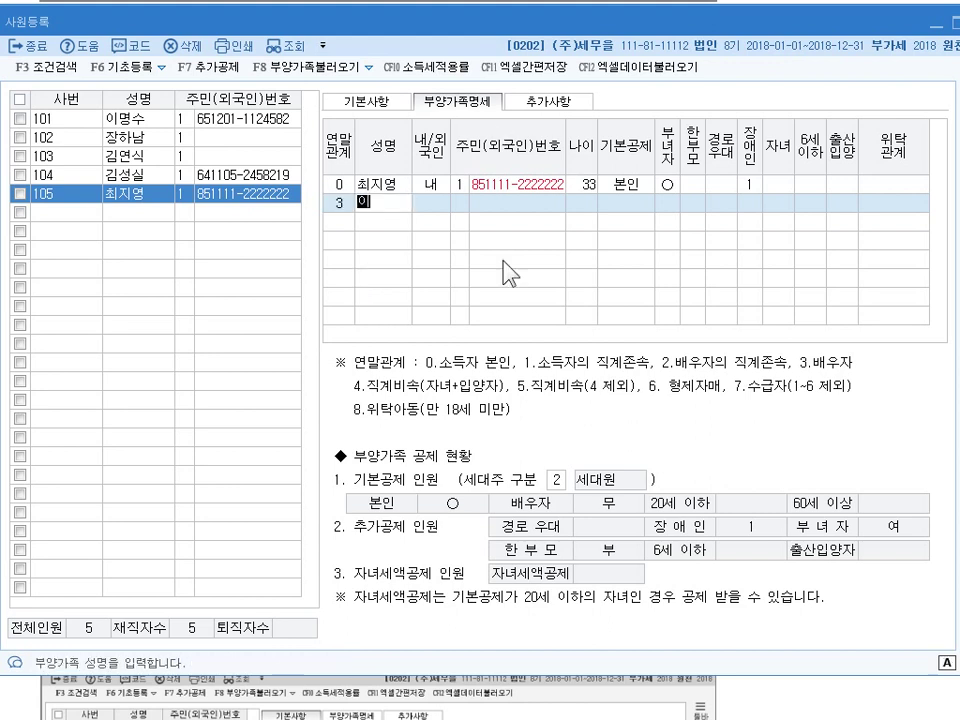
key(Return)
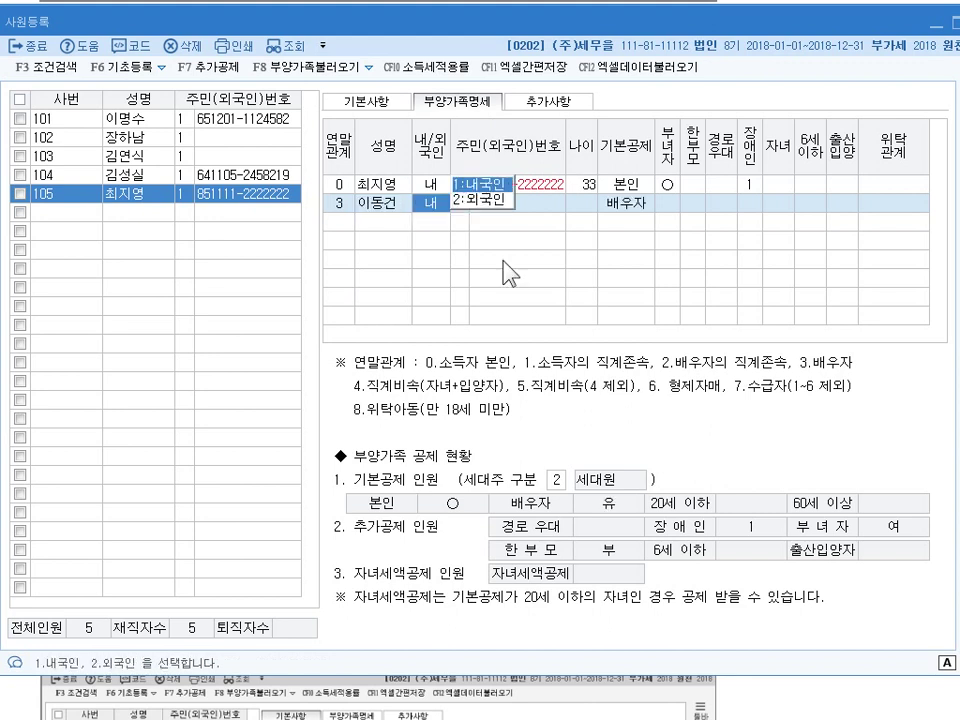
key(Return)
key(Return)
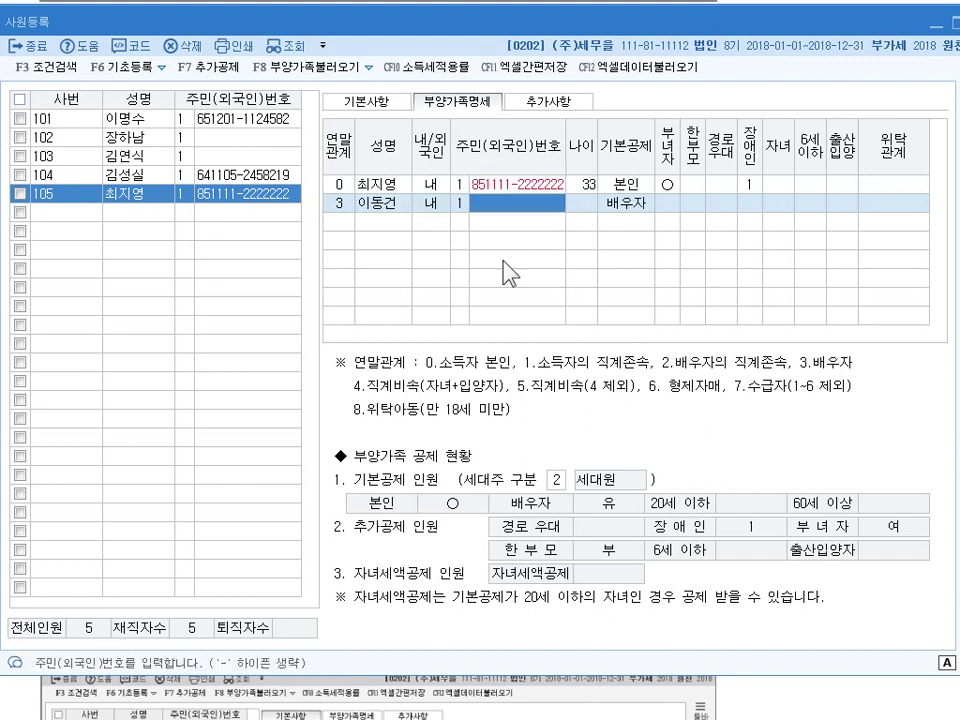
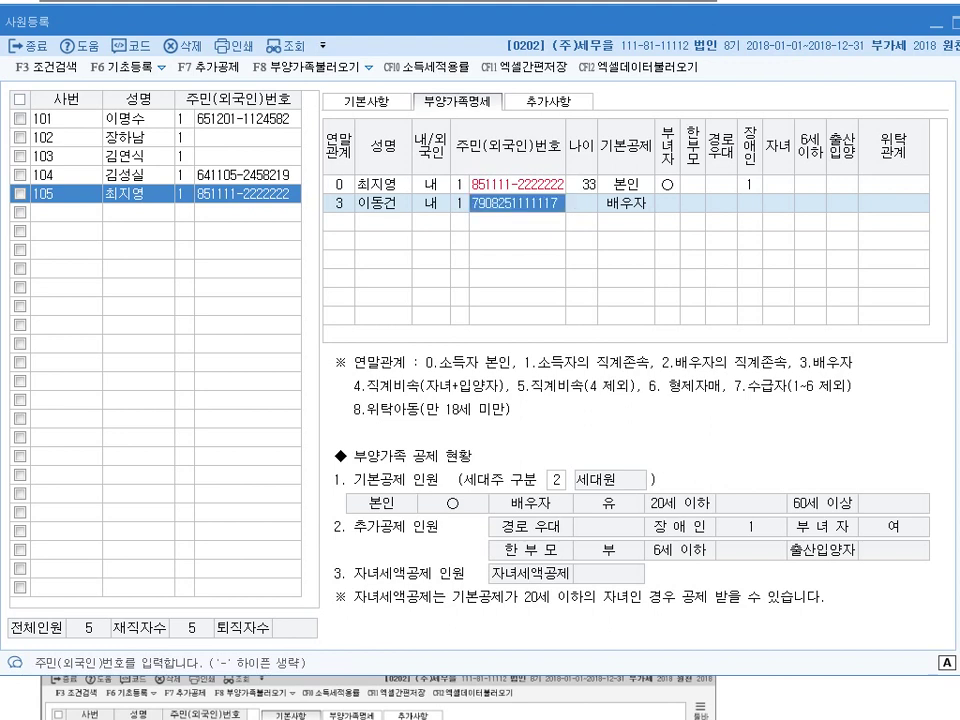
text(0)
key(Return)
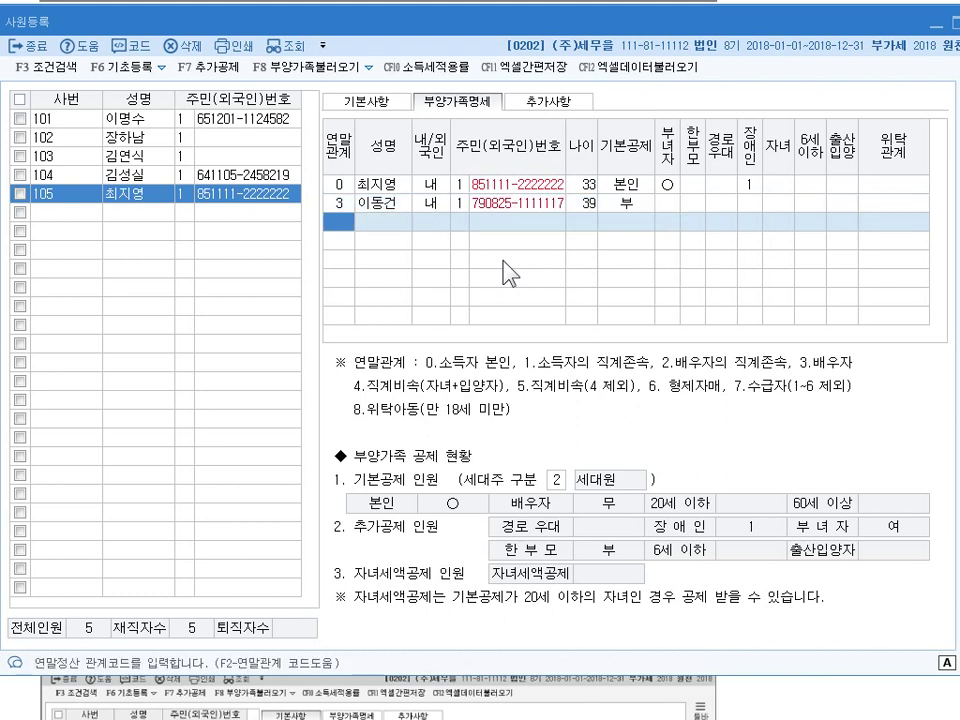
Add the first child as relationship 4 with resident number and 기본공제 부.
text(4)
key(Return)
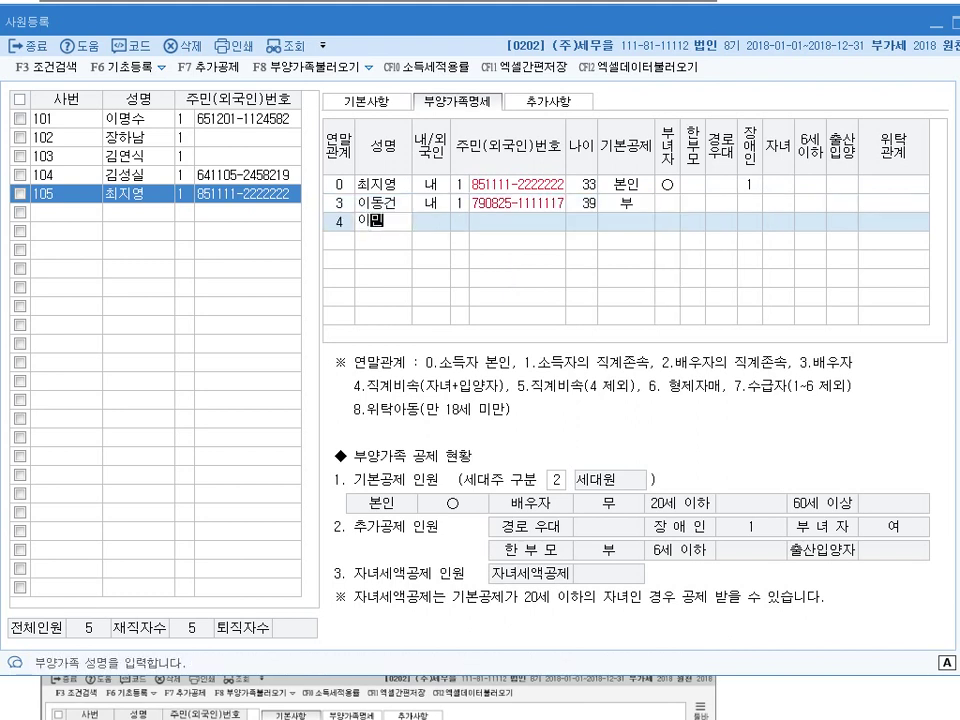
key(Return)
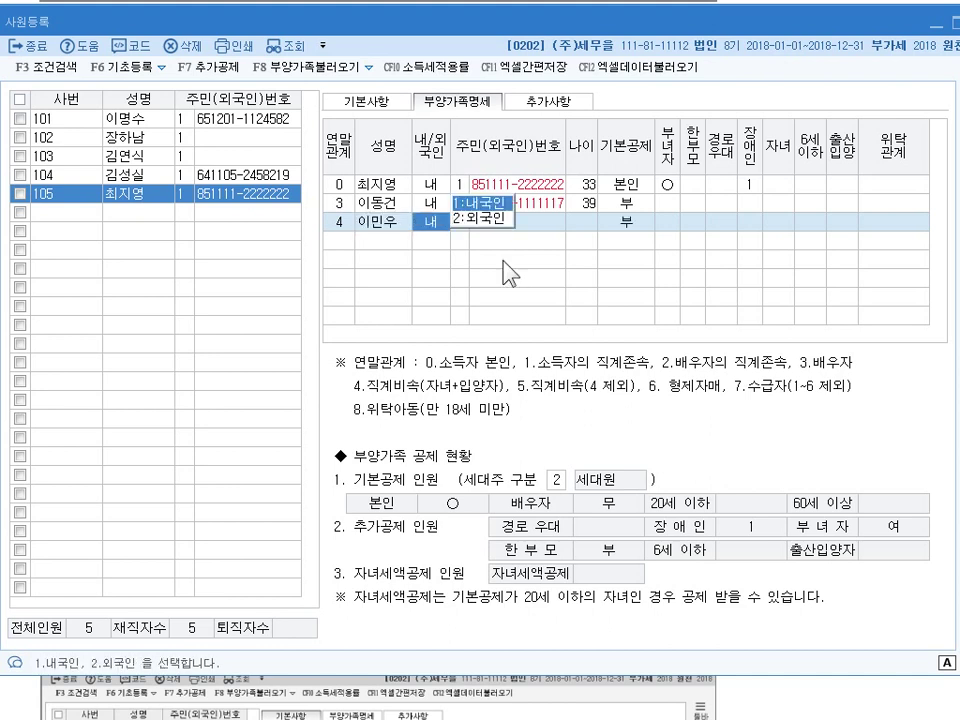
key(Return)
key(Return)
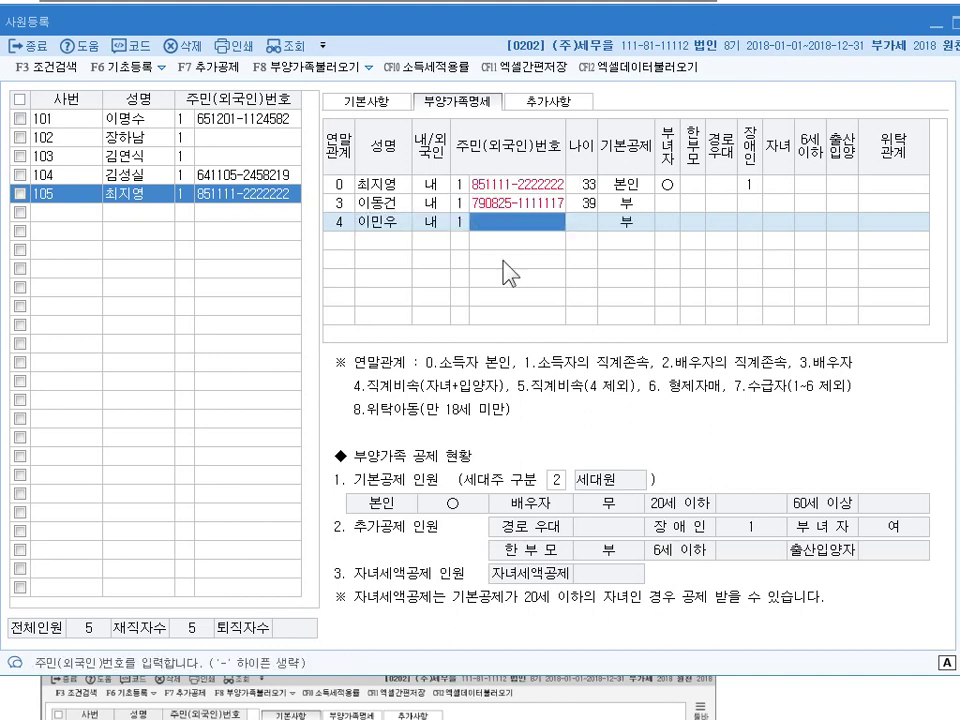
text(07)
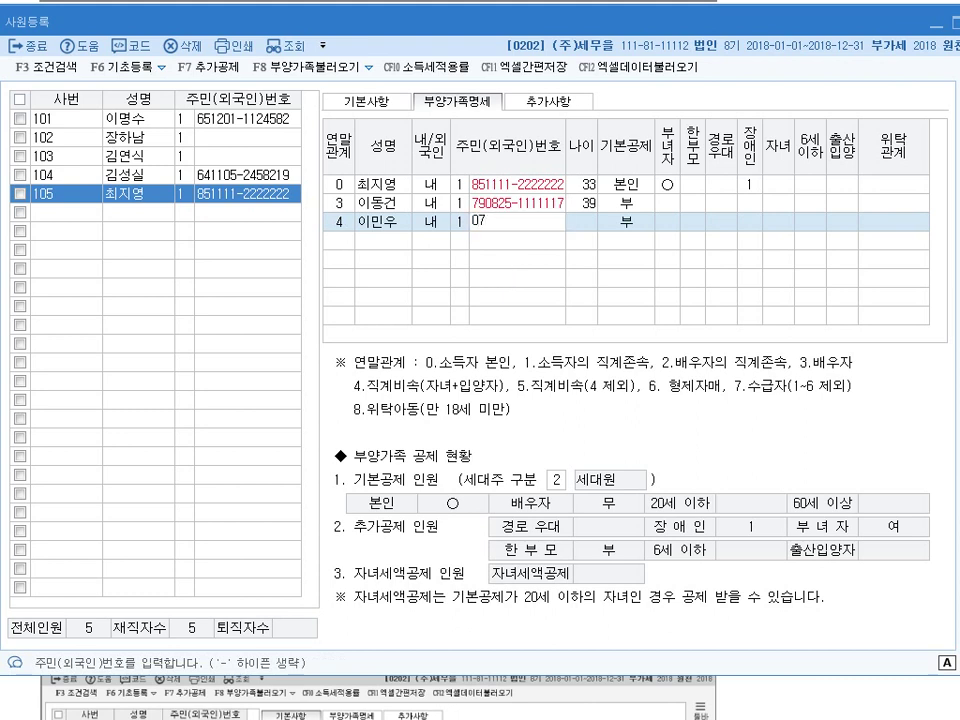
text(0104-3333333)
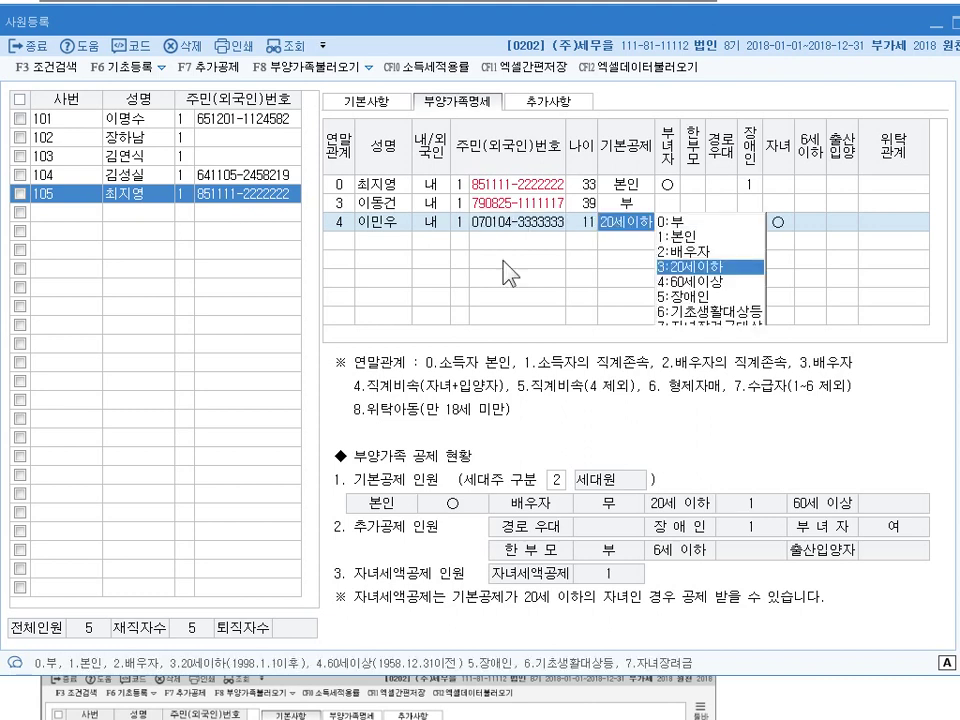
text(0)
key(Return)
Add the second child as relationship 4 with resident number, changing 기본공제 to 0:부.
key(Return)
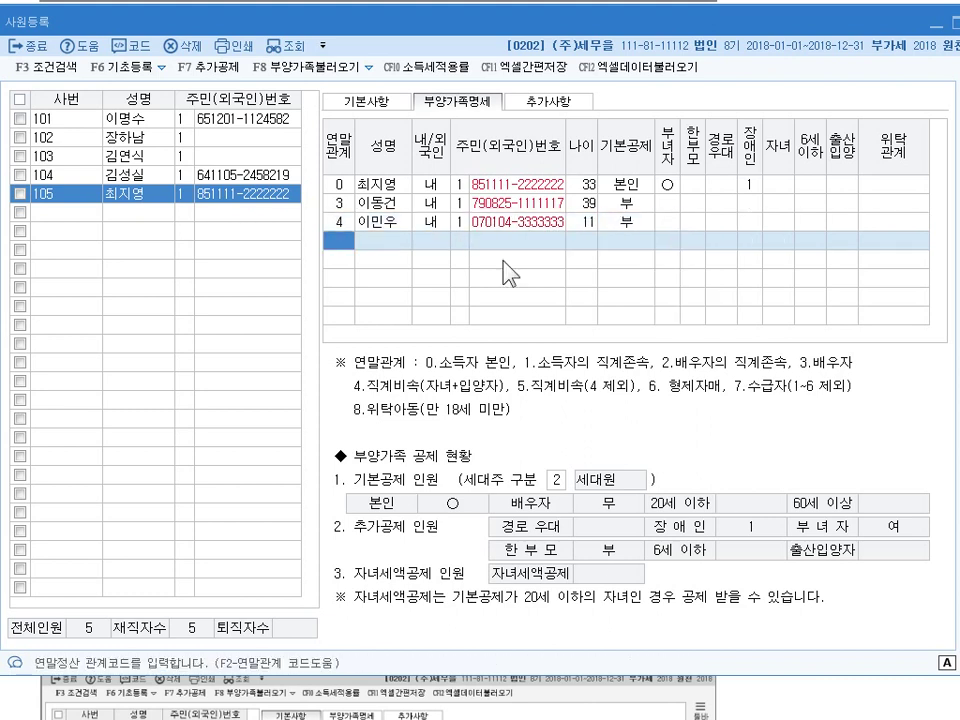
text(4)
key(Return)
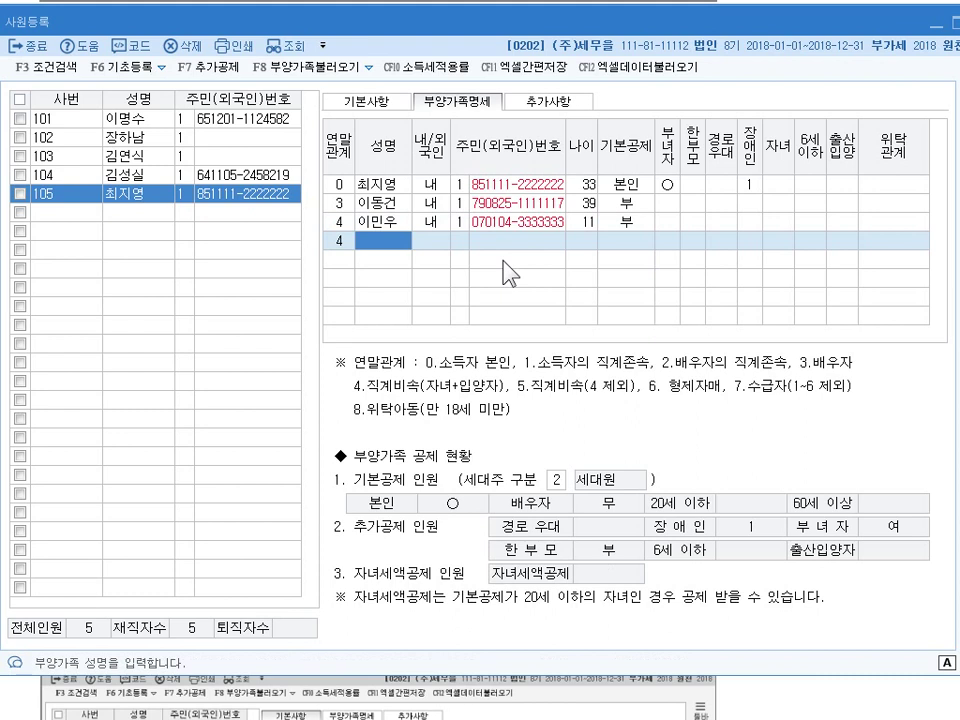
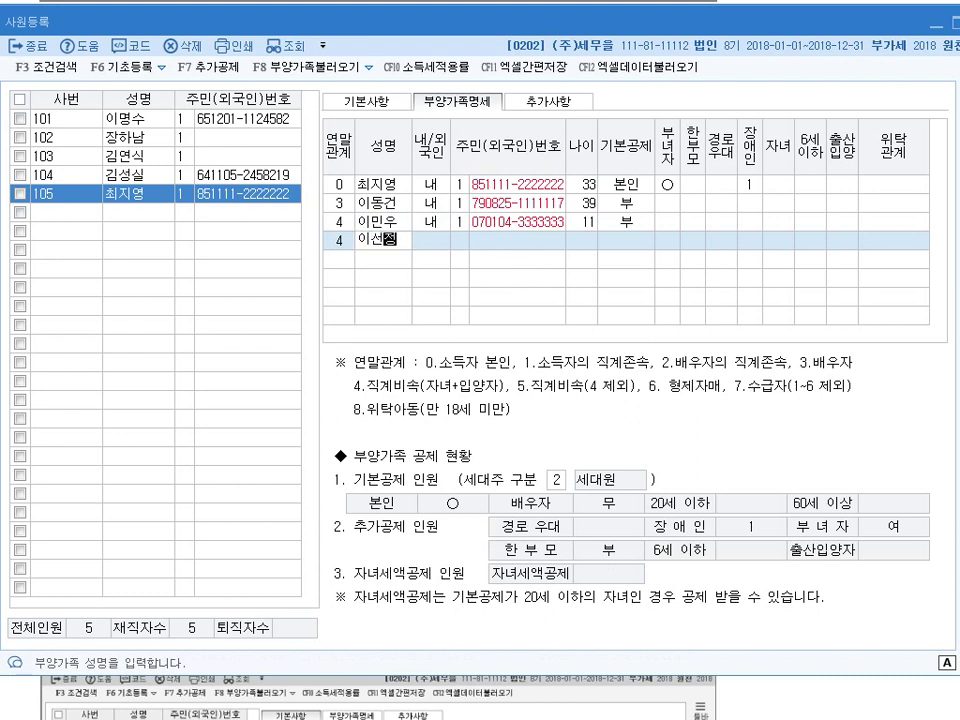
key(Return)
key(Return)
text(1)
key(Return)
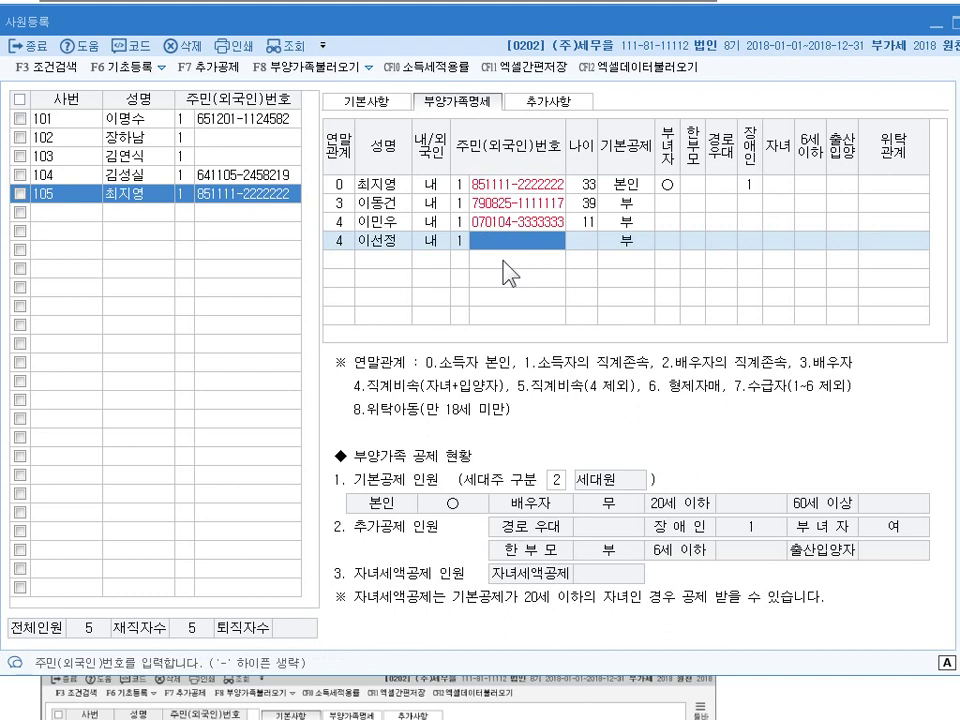
text(090)
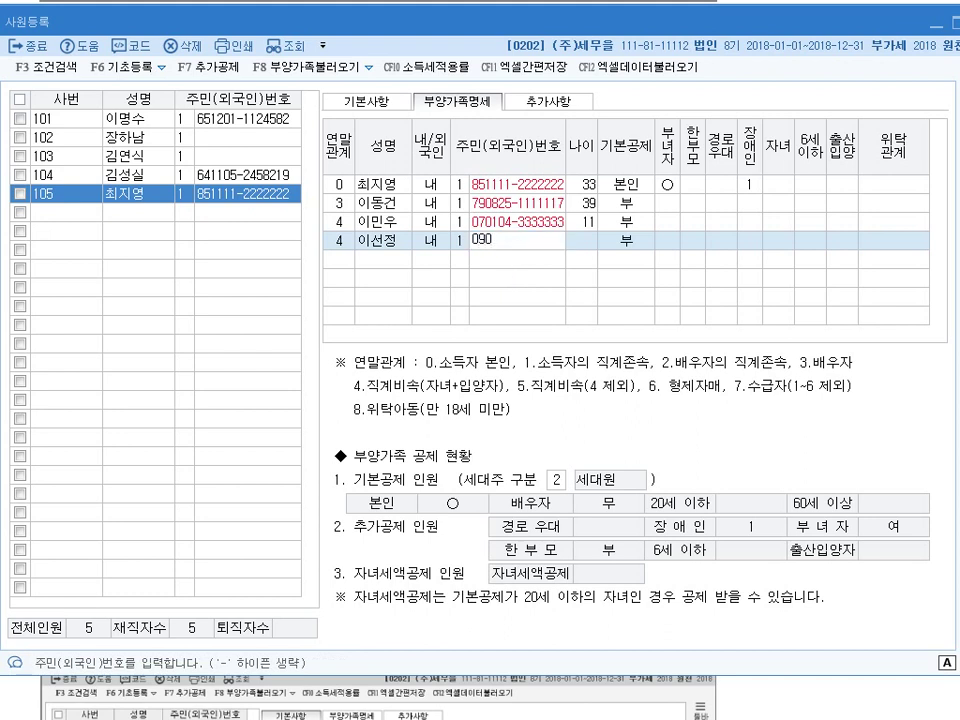
text(305-44)
text(444444)
key(Return)
key(Return)
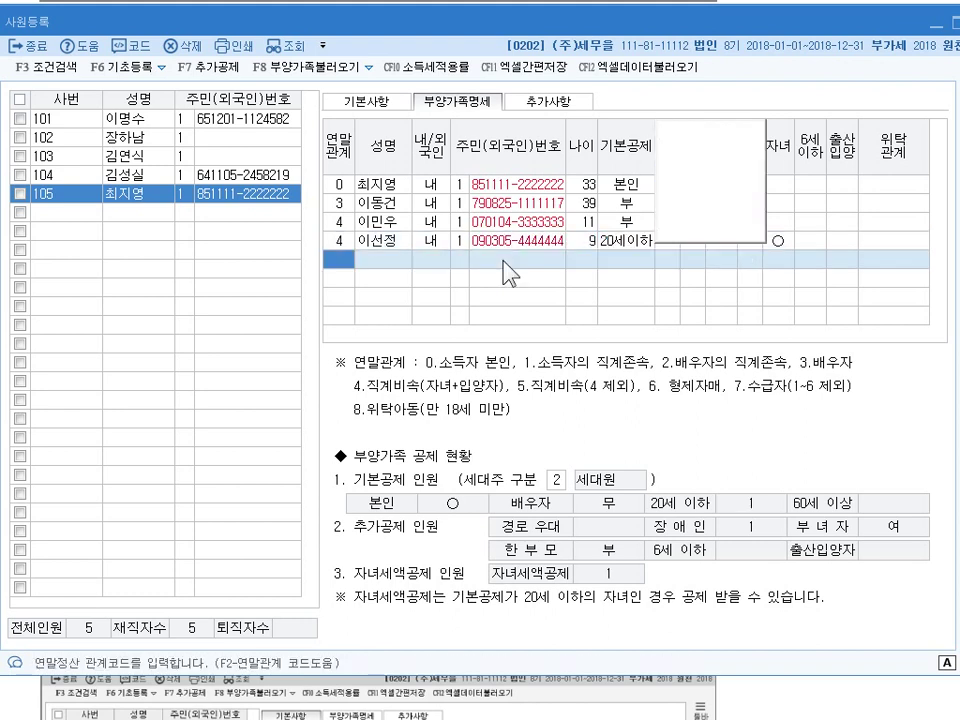
key(Left)
text(0)
key(Return)
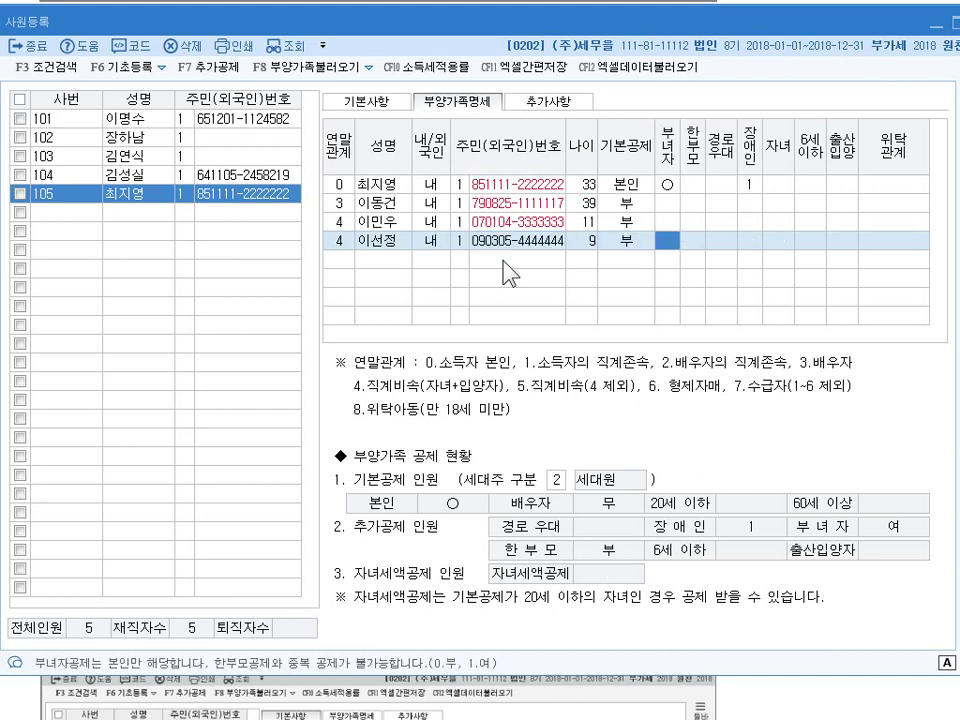
key(Return)
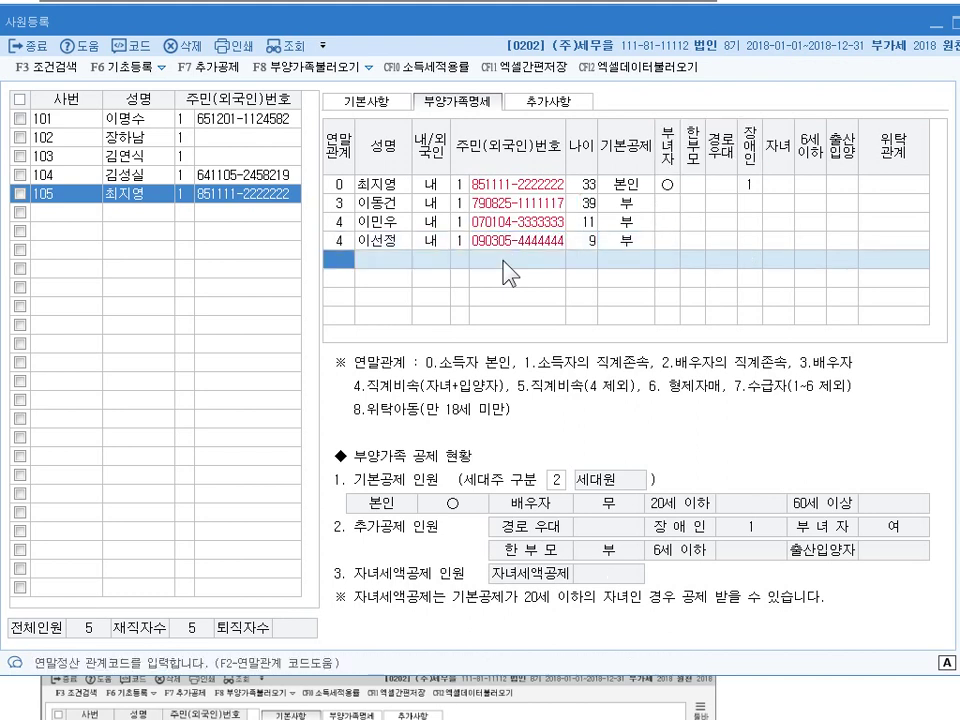
Add the 19-year-old sibling as relationship 6 with 기본공제 부, then begin a relationship-1 row.
text(6)
key(Return)
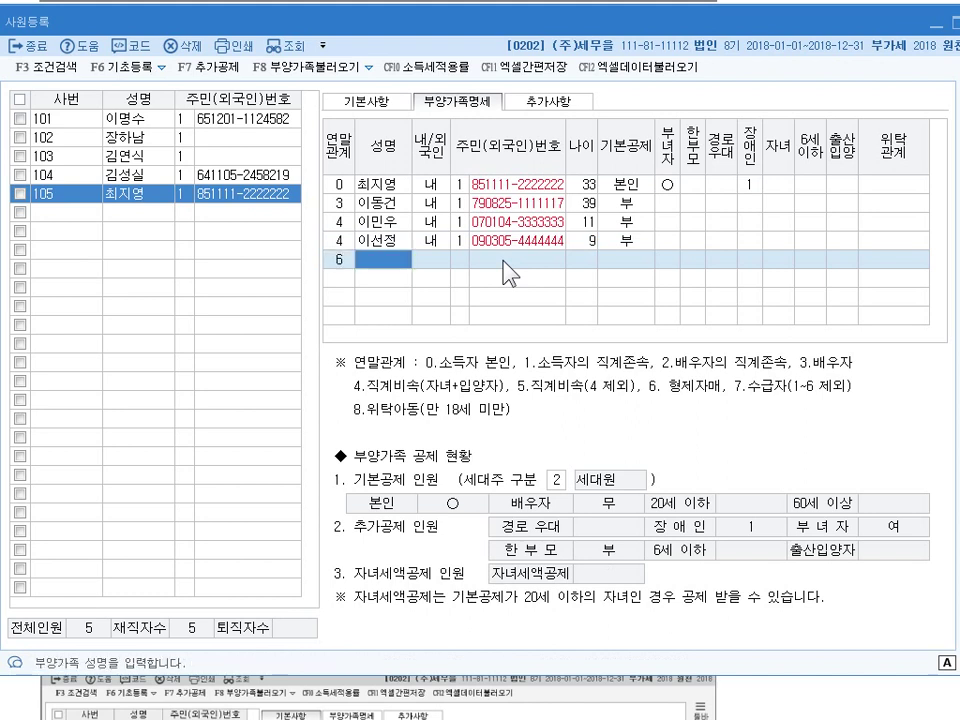
key(Return)
key(Return)
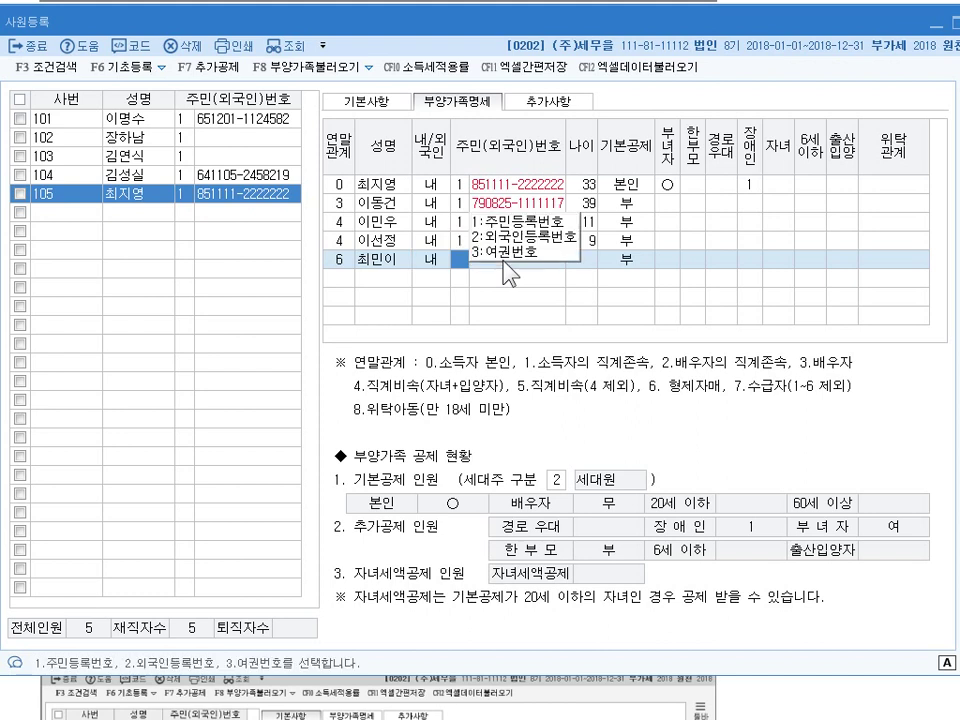
text(1)
key(Return)
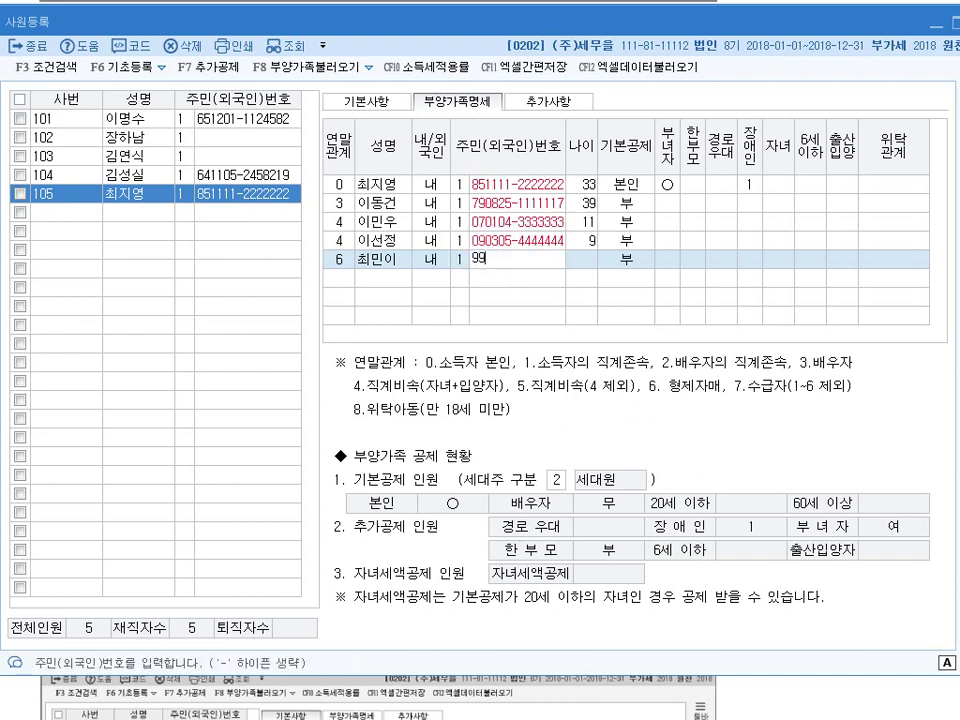
key(Return)
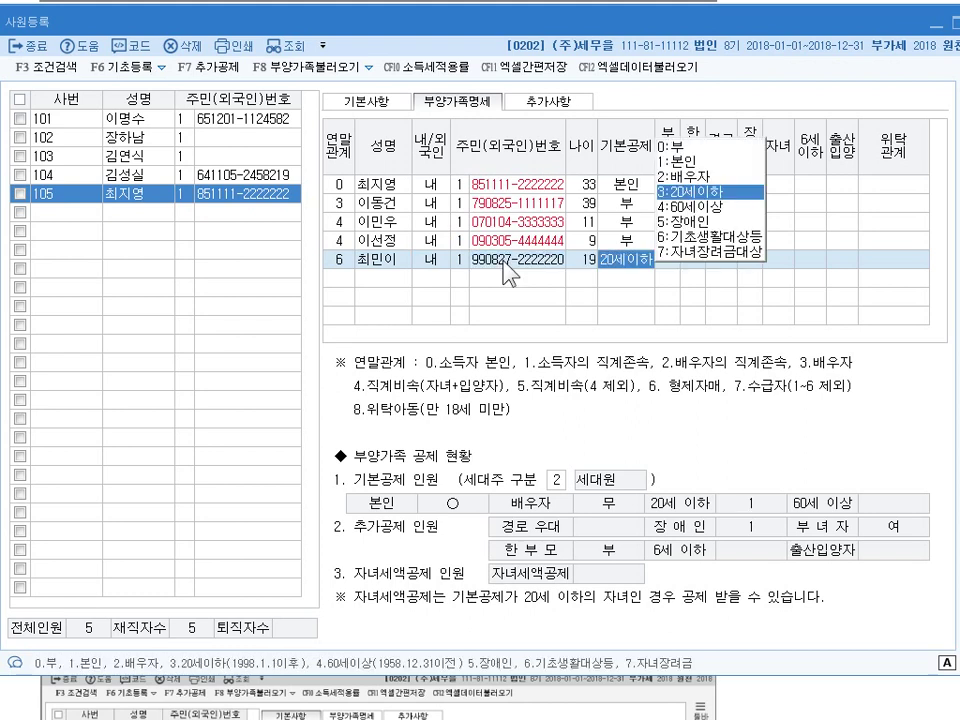
text(0)
key(Return)
key(Return)
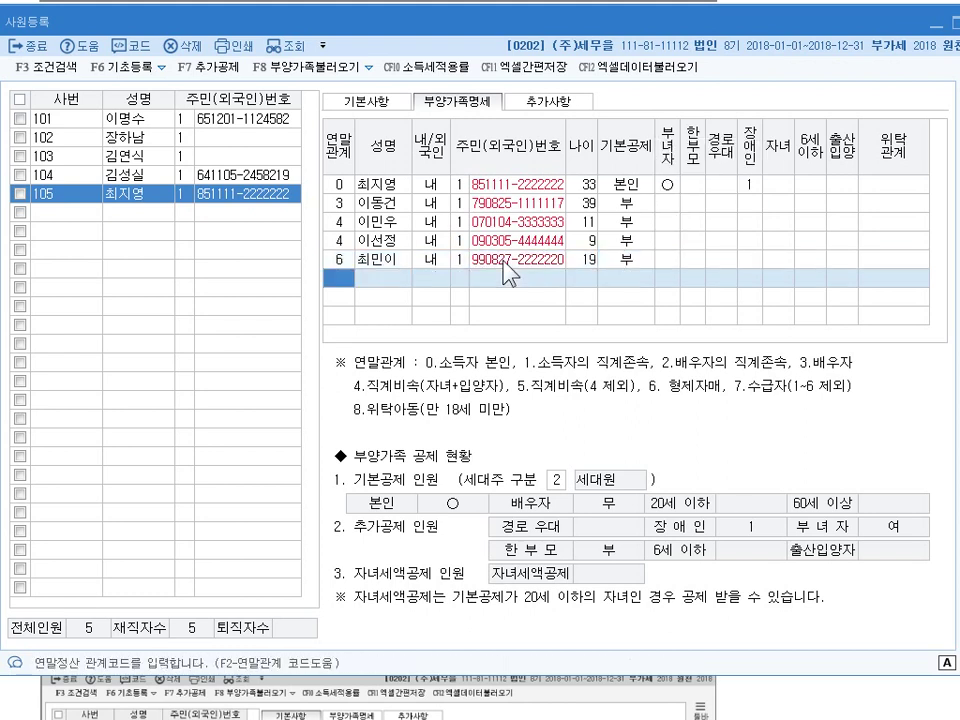
text(1)
key(Return)
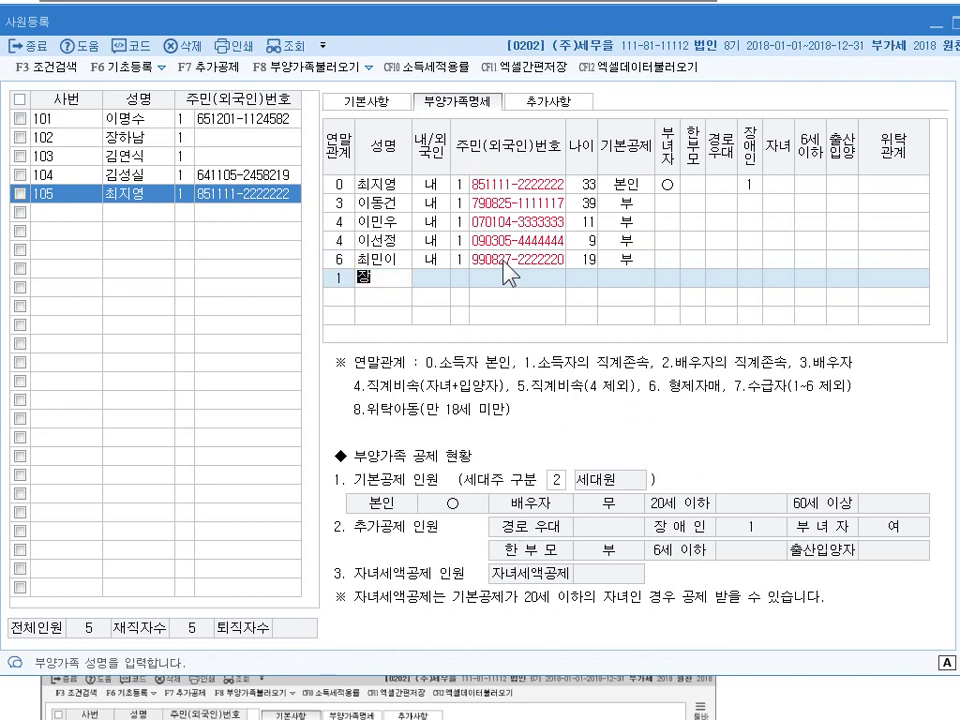
Complete the first parent's row (age 85) with resident number, keeping 기본공제 부.
key(Return)
text(1)
key(Return)
text(33)
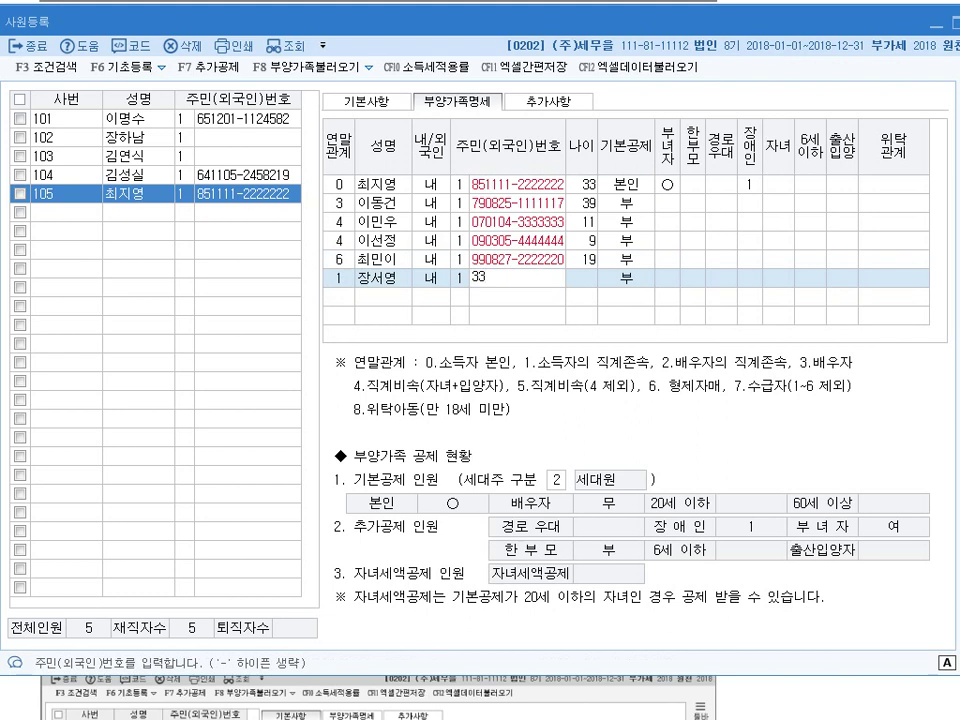
text(1110-23)
text(456)
text(78)
key(Return)
key(Return)
Add the father as another relationship-1 dependant, age 66, with 기본공제 0:부.
key(Return)
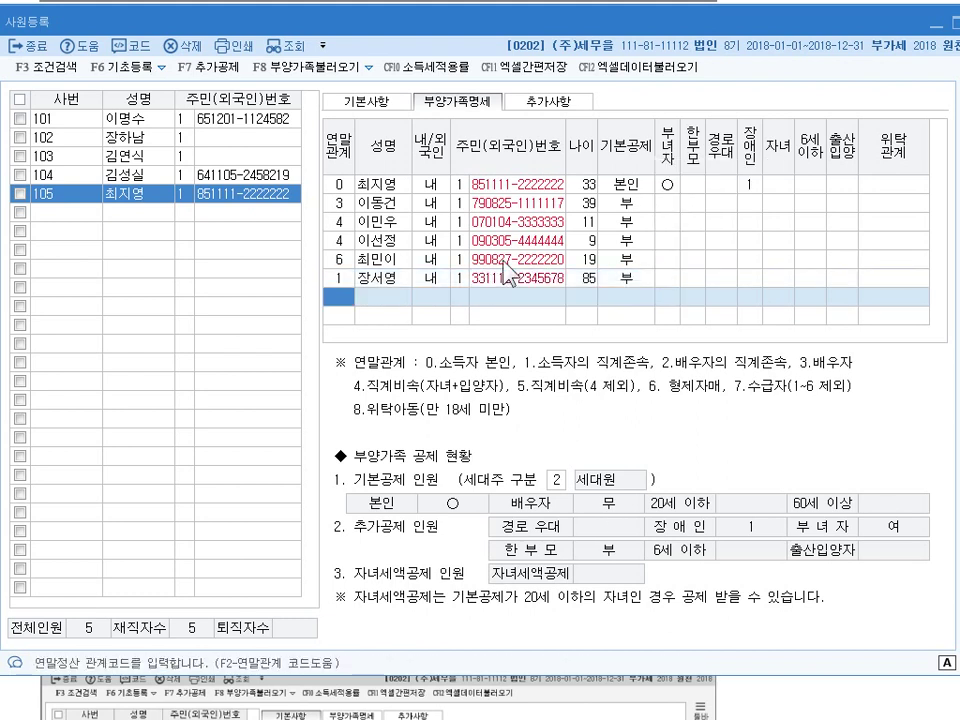
text(1)
key(Return)
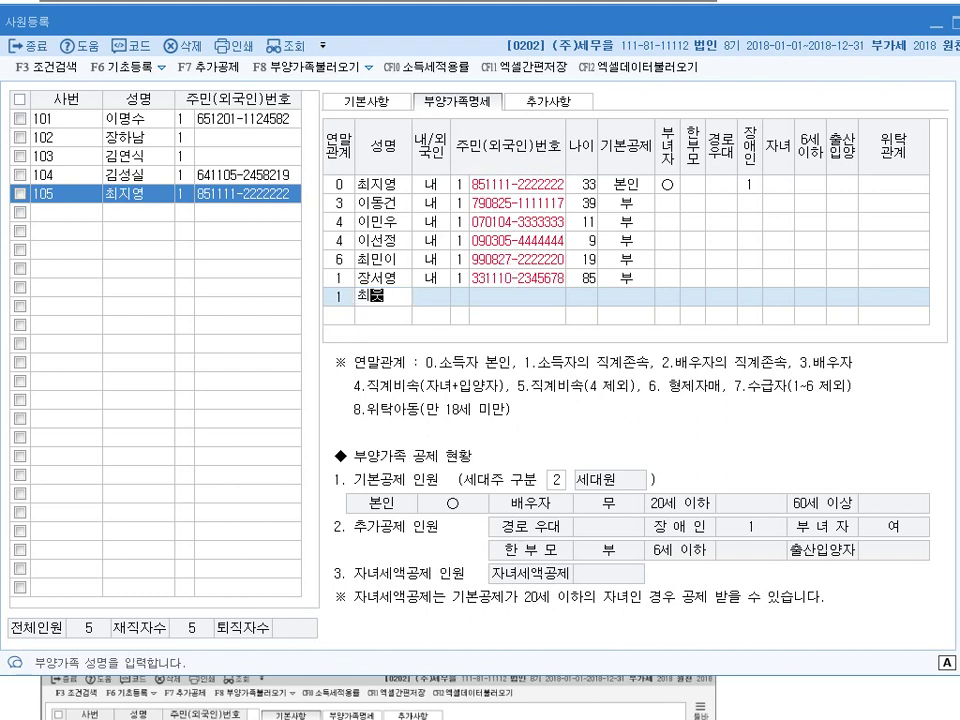
key(Return)
key(Return)
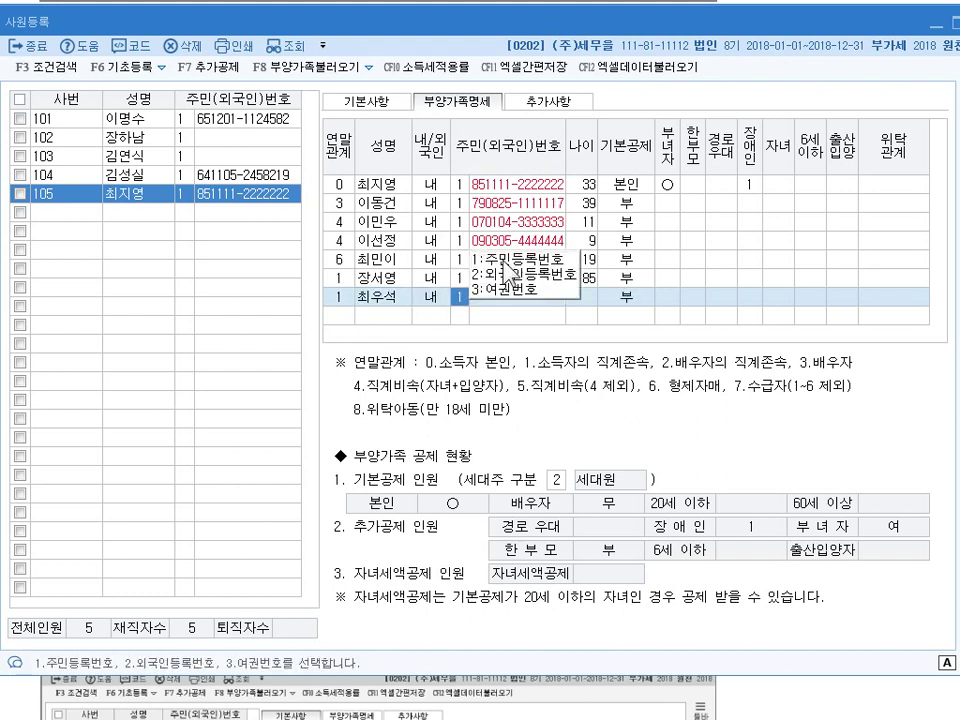
key(Return)
text(521)
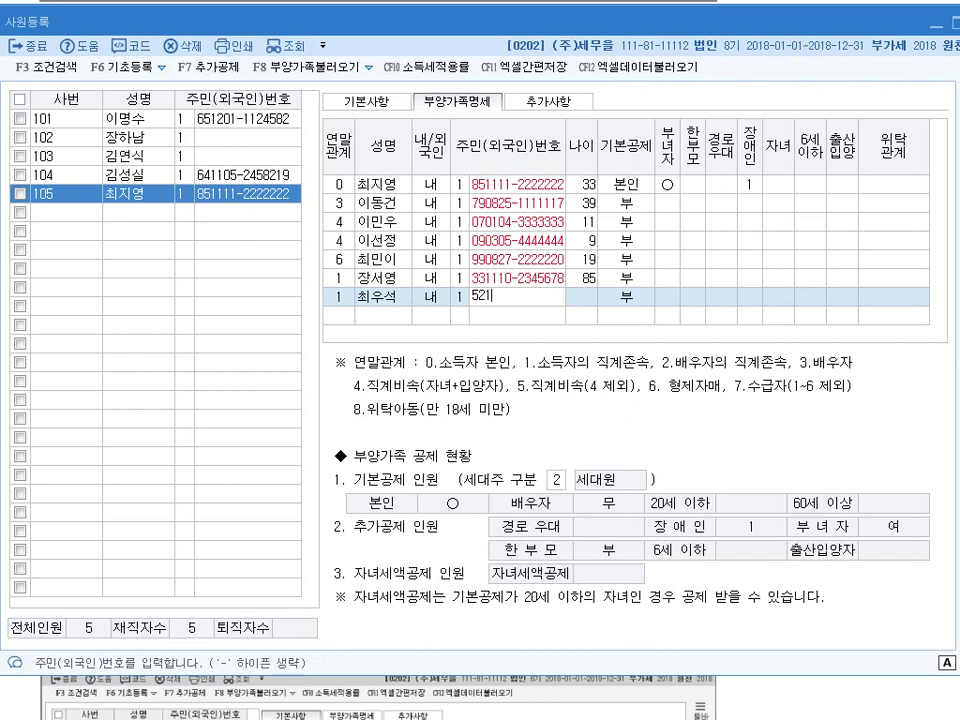
text(0101234567)
key(Return)
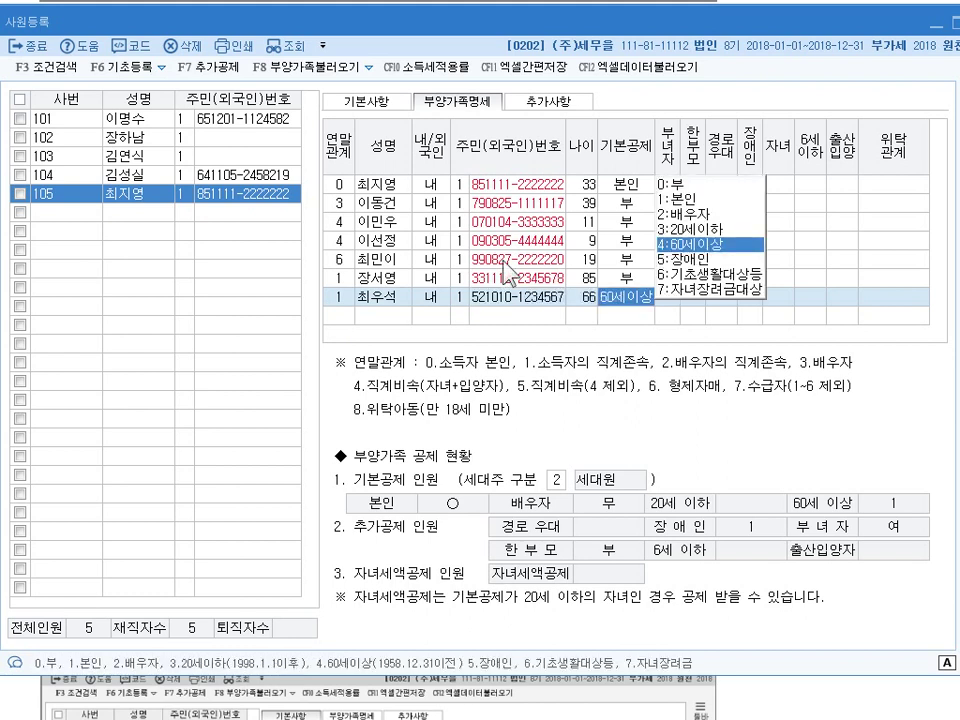
key(Return)
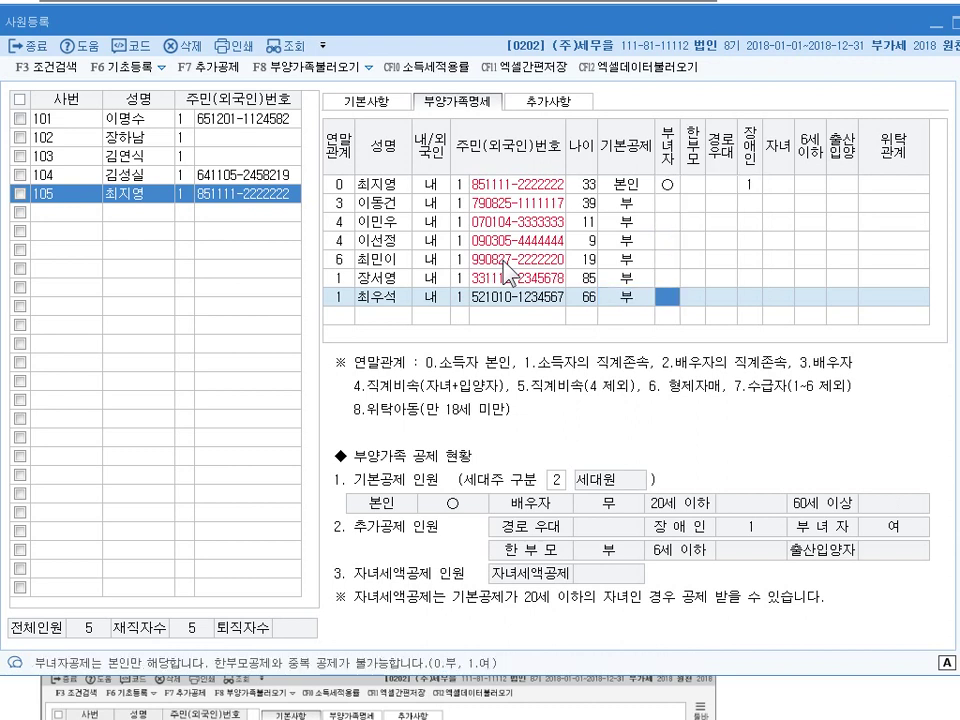
Enter 위탁관계 values 남편, 자 and 자 for the spouse, son and daughter.
click(870, 205)
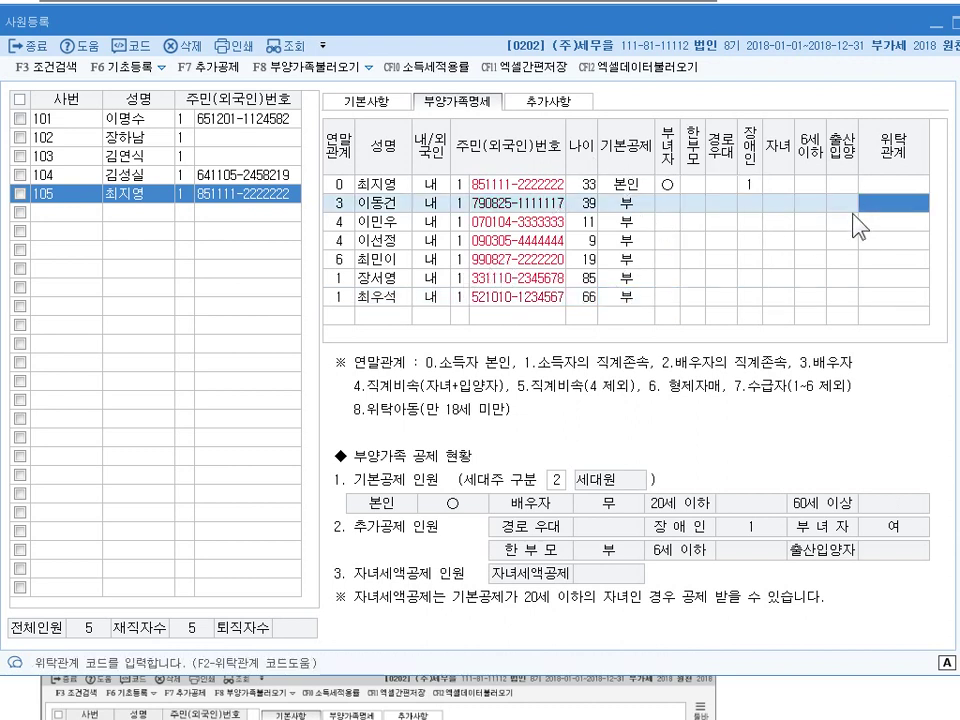
text(남편)
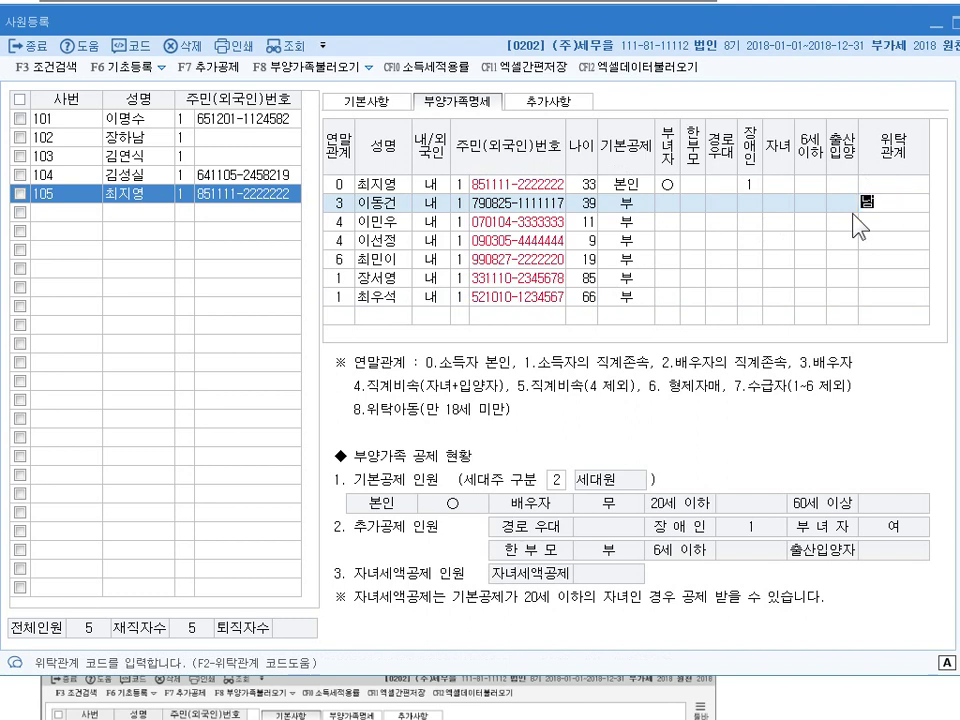
key(Return)
key(Return)
key(Return)
key(Return)
key(Return)
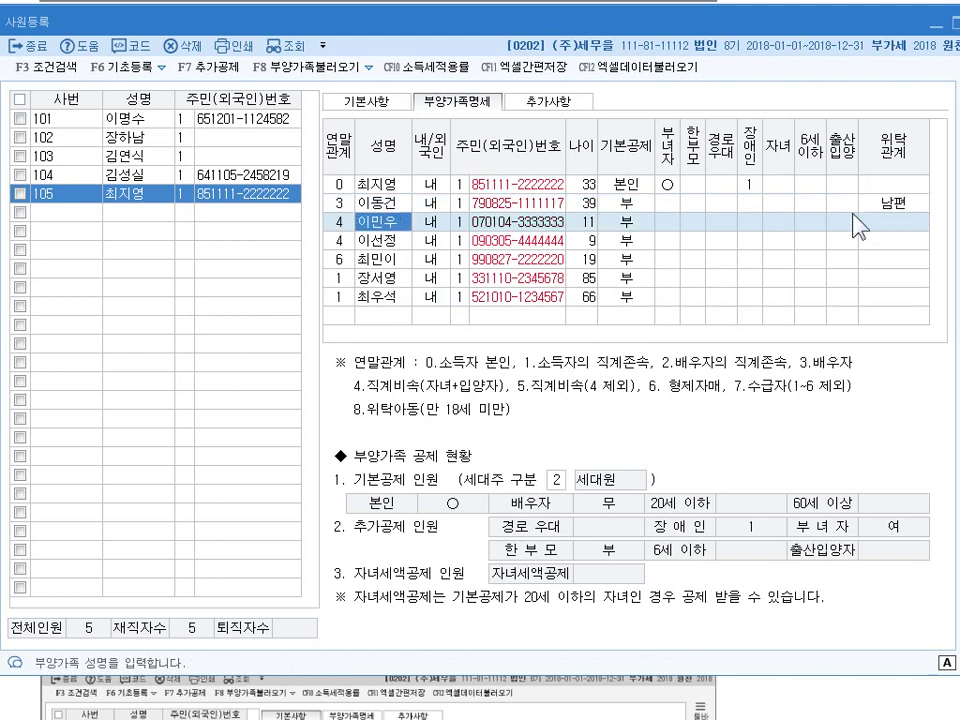
key(Return)
key(Return)
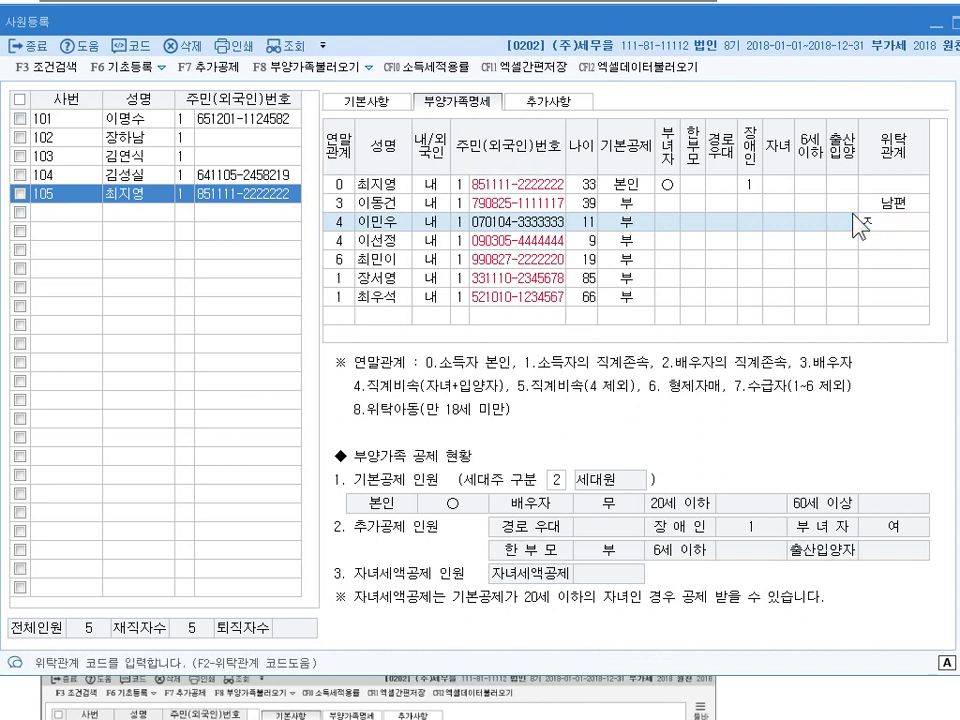
text(자)
key(Return)
text(자)
key(Return)
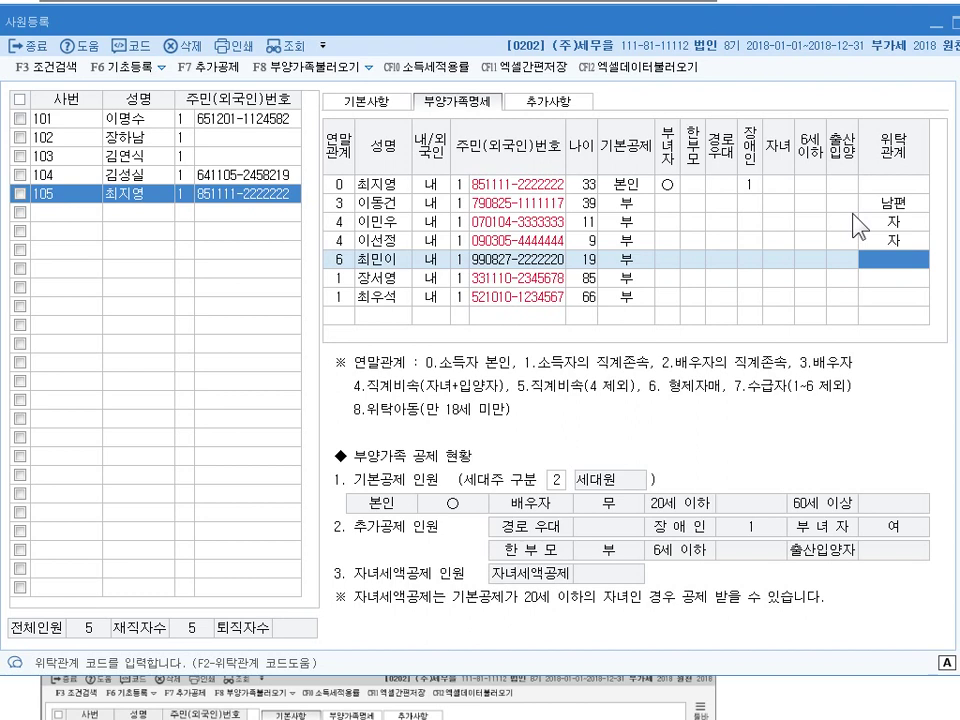
Enter 매, 조모 and 부 as 위탁관계 for the sister, grandmother and father, correcting the father's entry.
text(매)
key(Return)
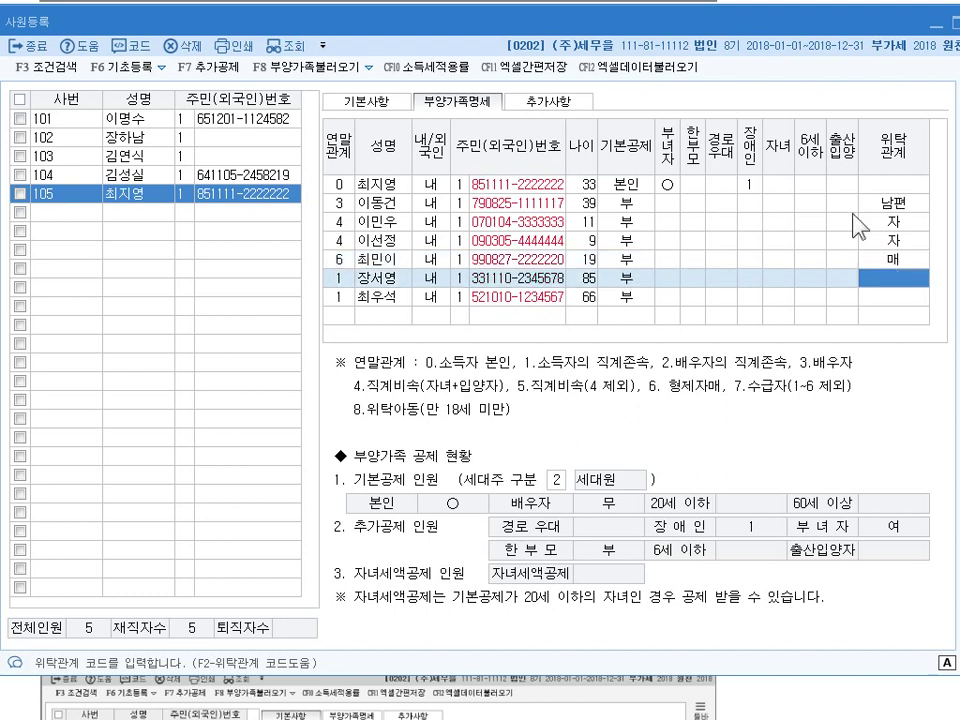
text(조모)
key(Return)
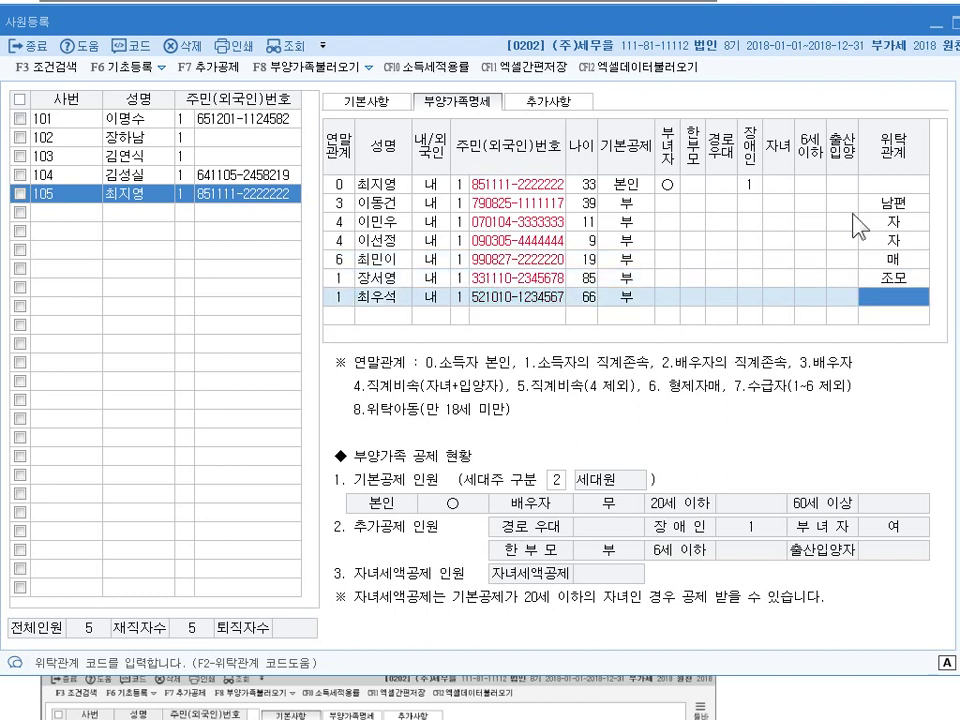
text(보)
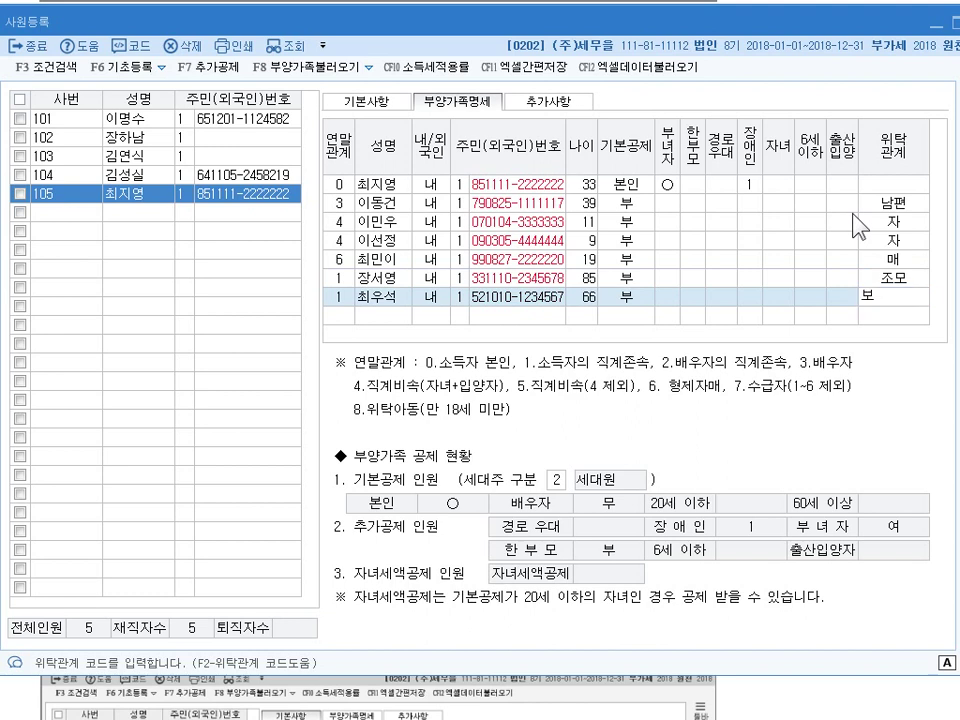
key(Return)
key(Up)
key(Return)
key(Return)
key(Return)
key(Return)
key(Return)
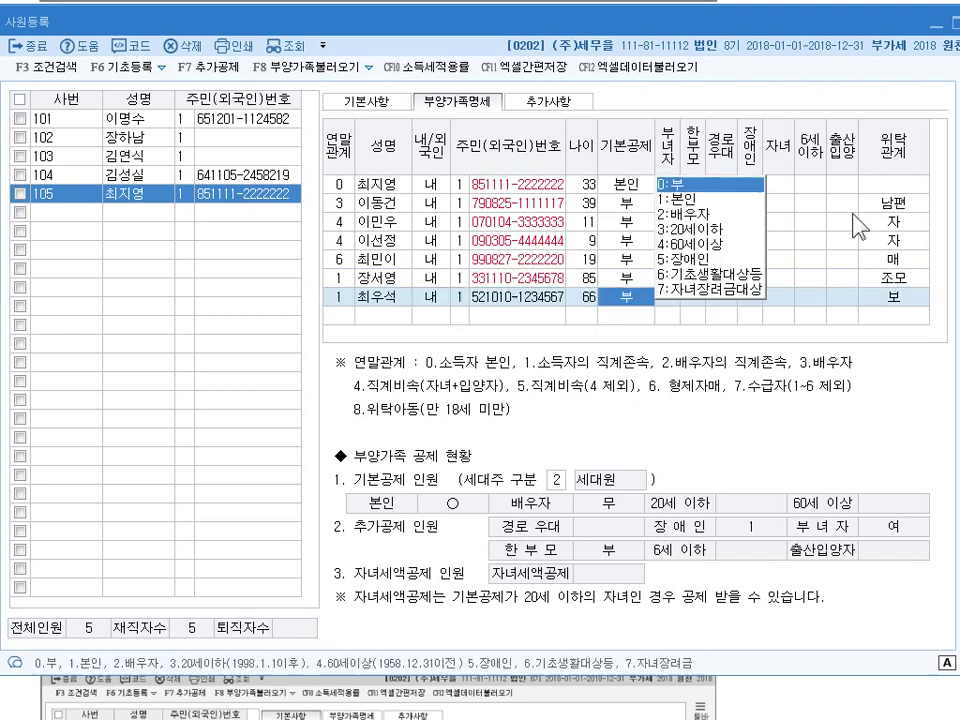
key(Return)
key(Return)
key(Return)
key(Return)
key(Return)
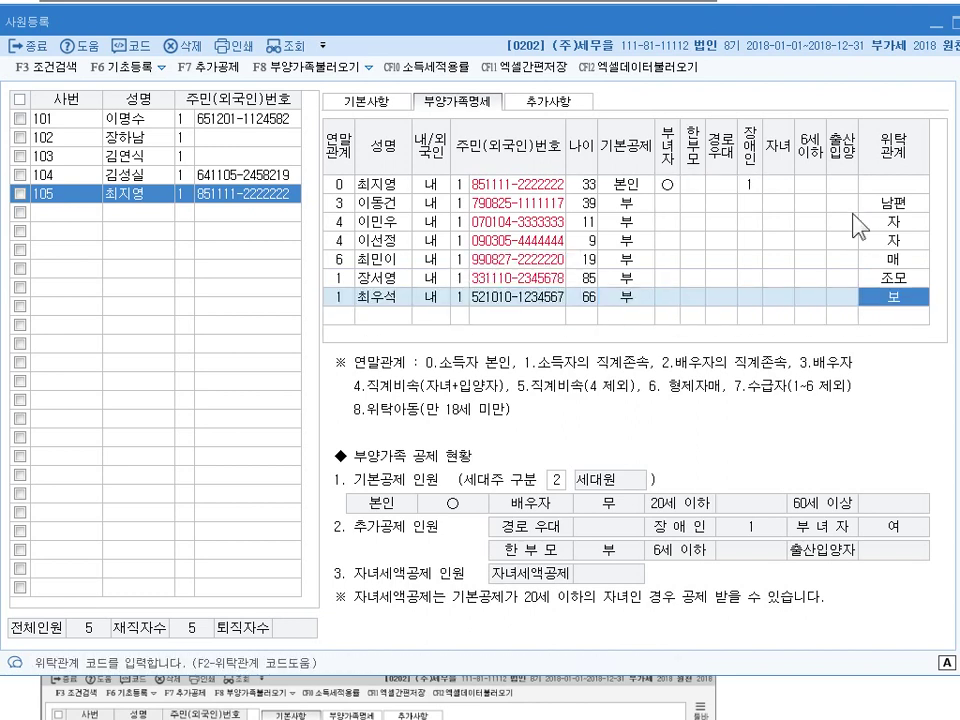
key(Up)
key(Up)
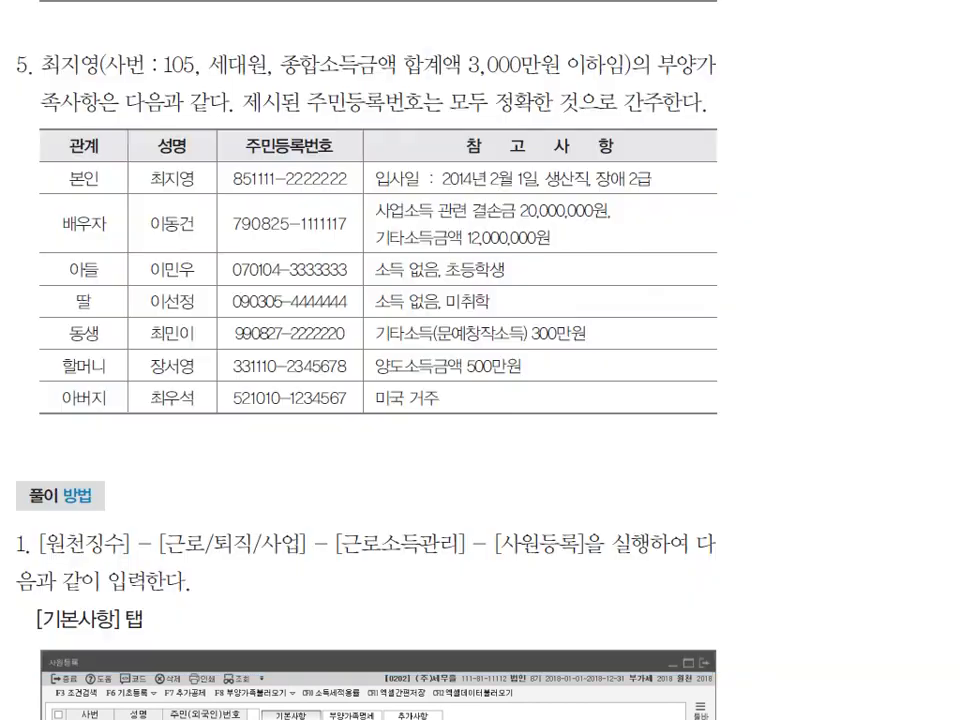
Mark the spouse's 사업소득 lines in the textbook with red -20만원 and +12만 notes, then erase them.
double_click(390, 212)
click(407, 270)
scroll(410, 270, down, 1)
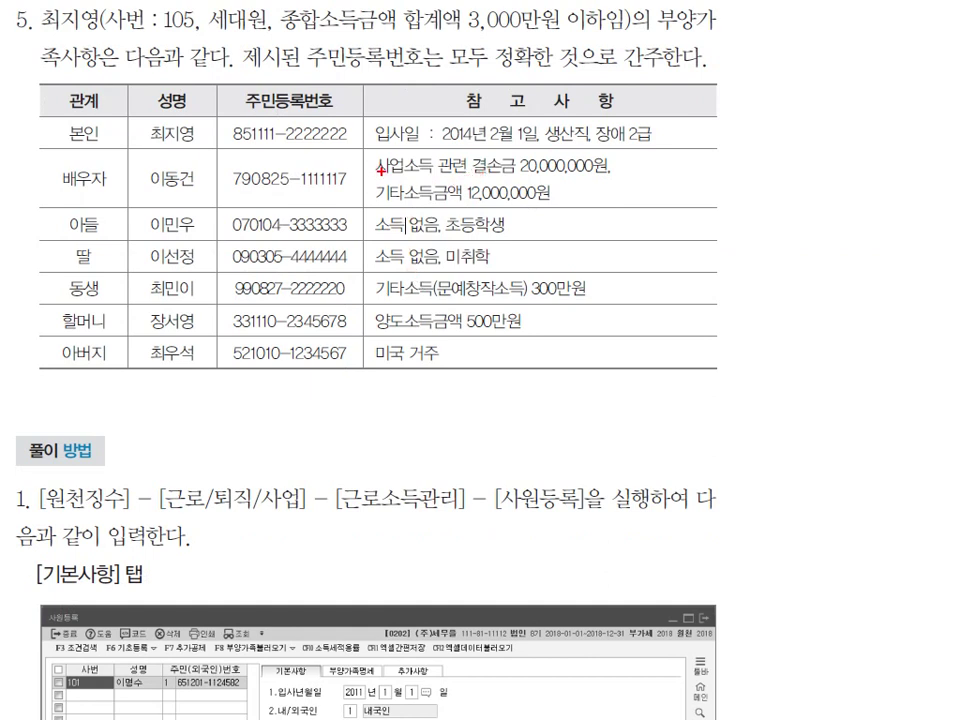
drag(374, 162, 376, 195)
drag(640, 172, 705, 166)
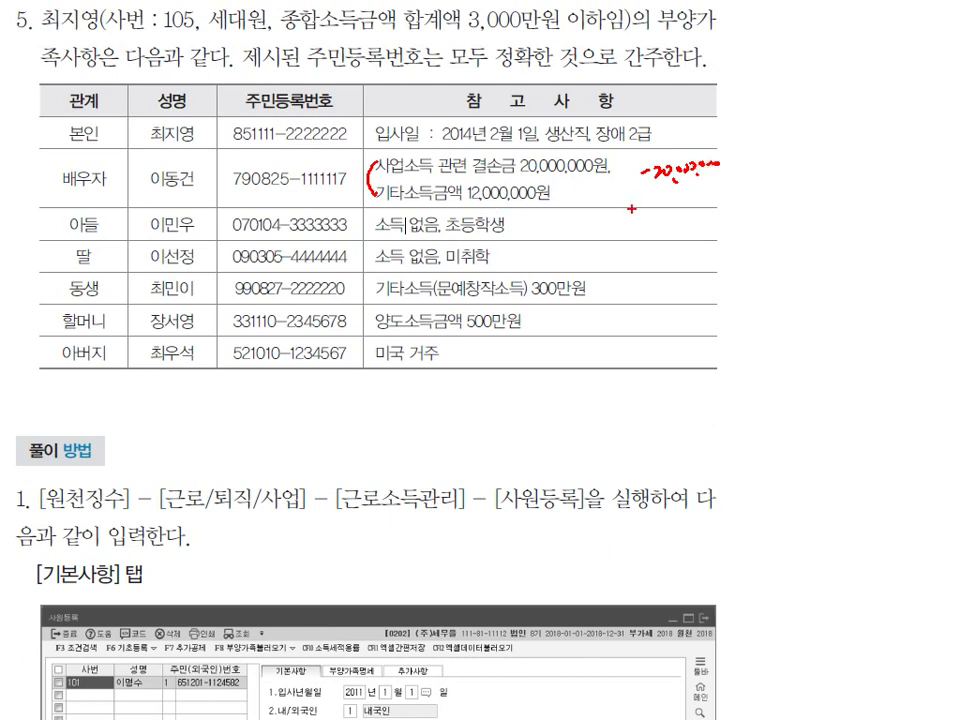
mouse_move(633, 195)
mouse_down()
mouse_move(738, 187)
mouse_move(600, 180)
mouse_move(680, 212)
mouse_move(726, 195)
mouse_up()
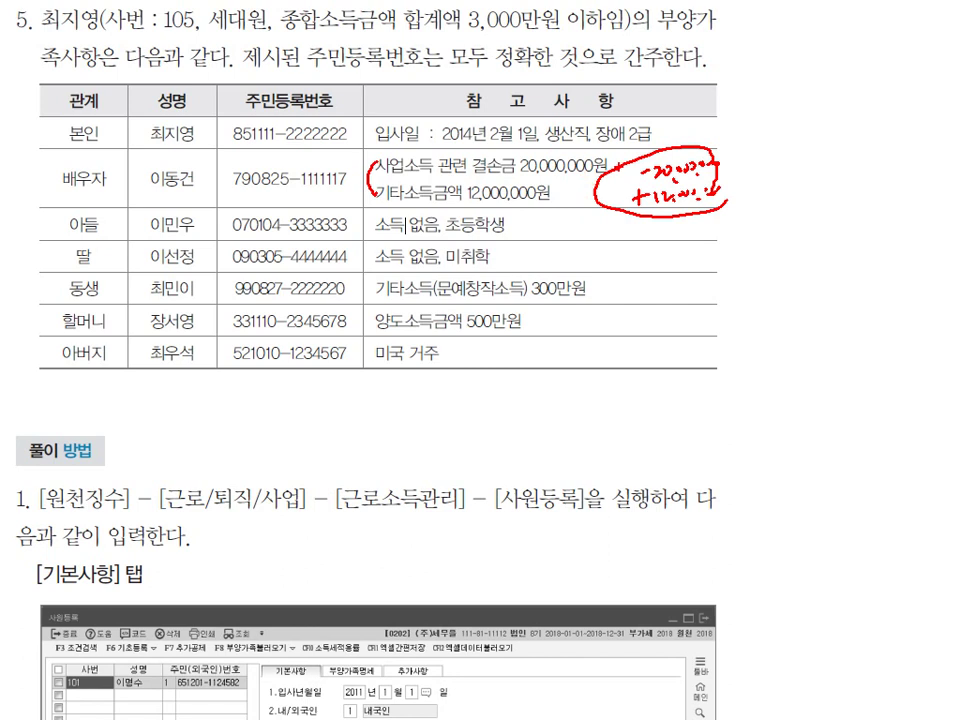
key(Escape)
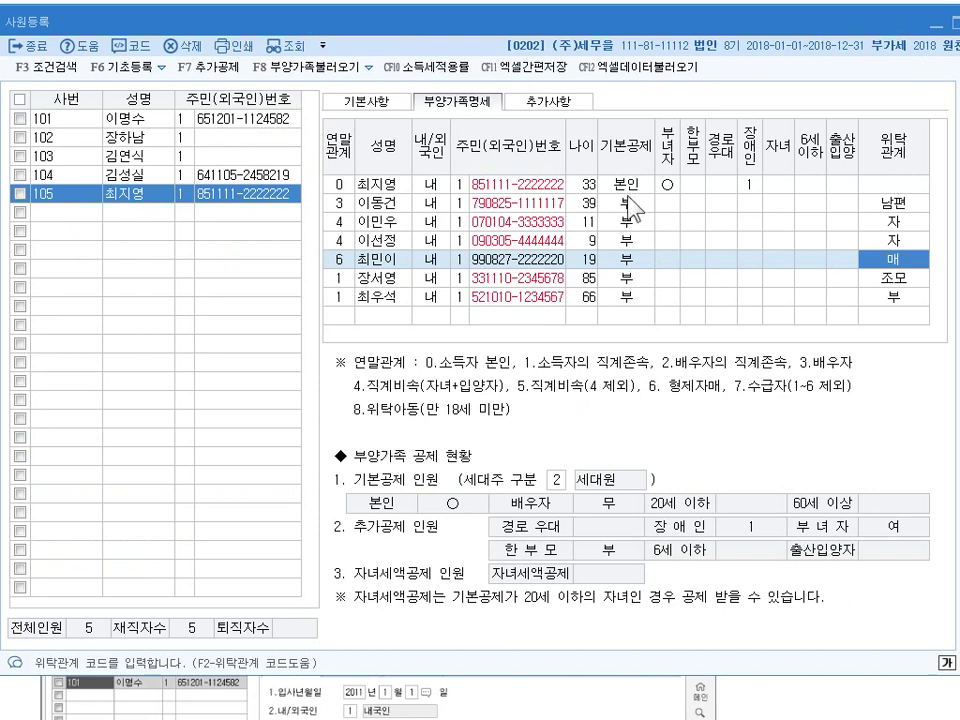
Set the spouse's 기본공제 to 2 (배우자) and return to the textbook's dependents table.
click(629, 201)
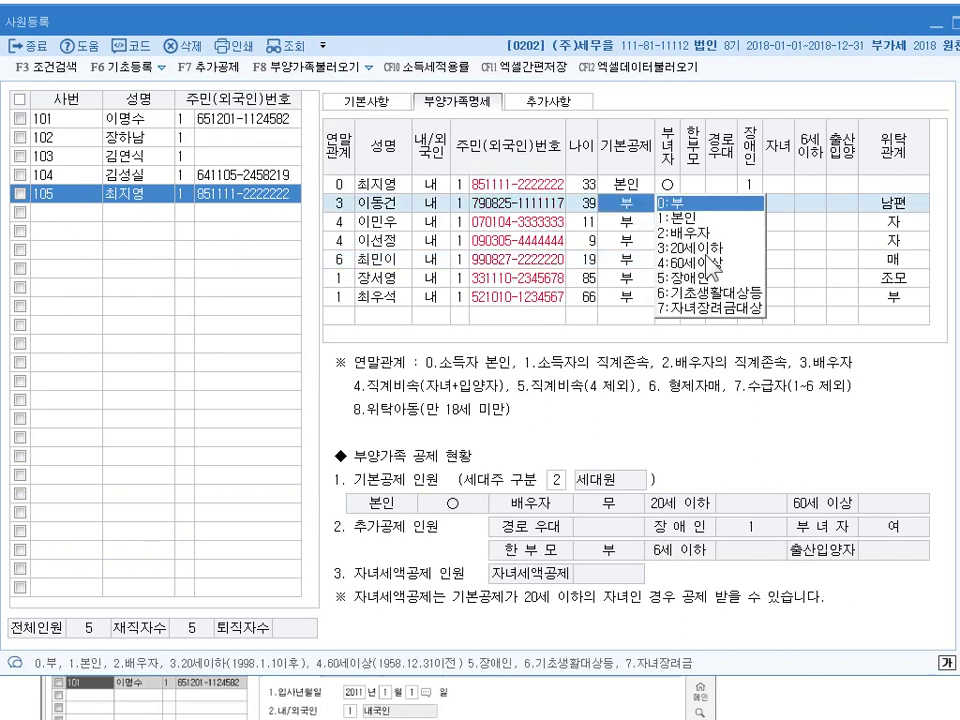
text(2)
key(Return)
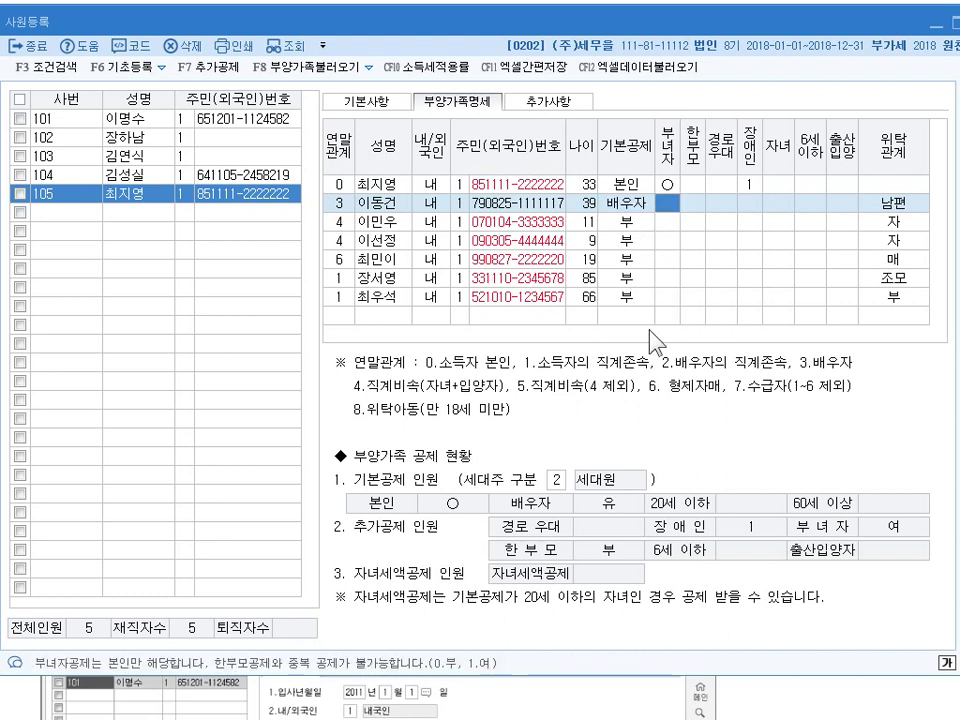
key(alt+Tab)
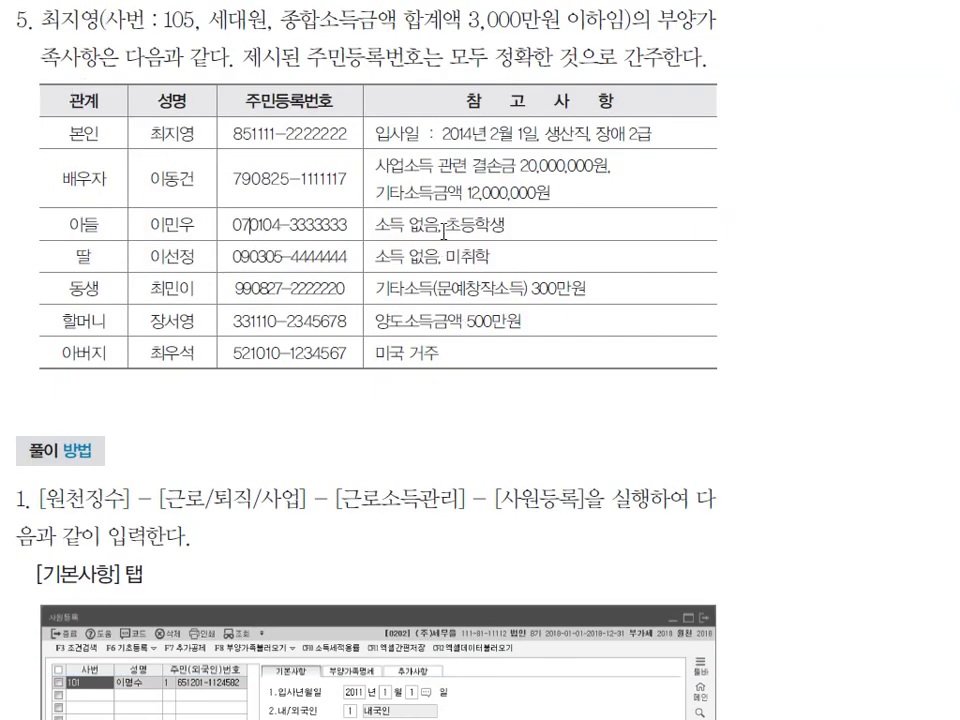
Give the son and daughter 기본공제 20세이하 with the 자녀 mark, leaving 6세이하 unset.
double_click(425, 257)
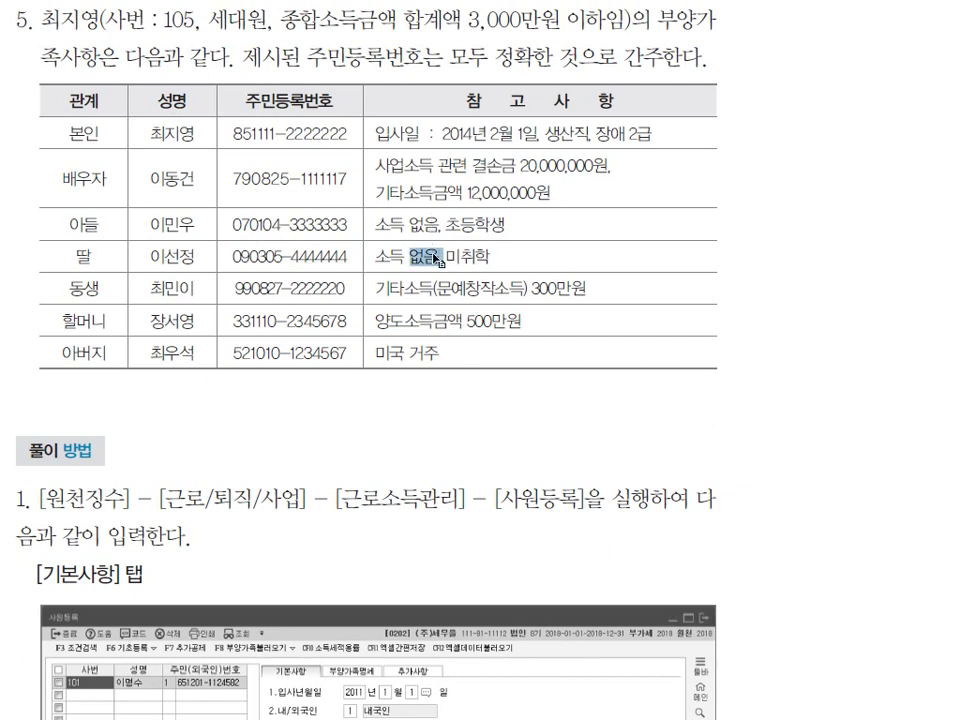
key(alt+Tab)
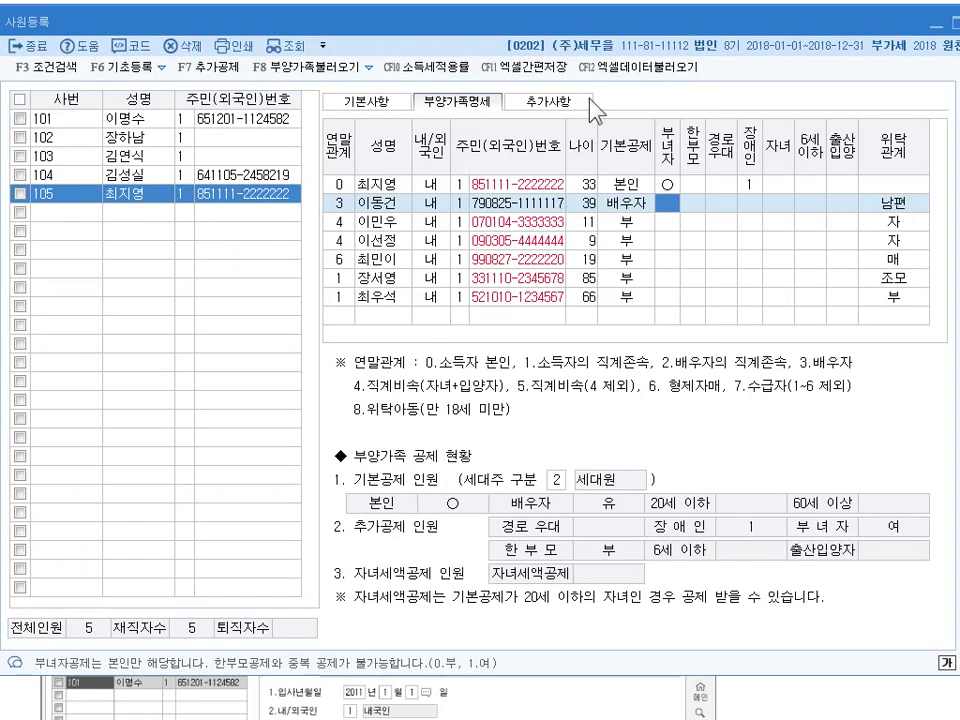
click(630, 222)
click(705, 268)
click(701, 174)
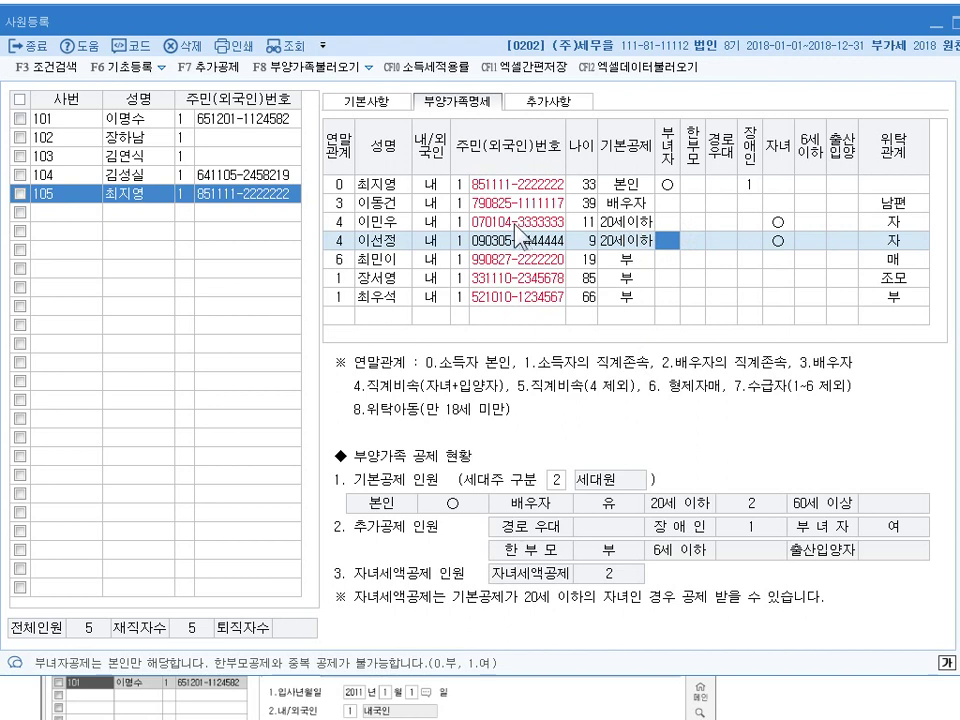
click(775, 238)
click(810, 228)
key(Down)
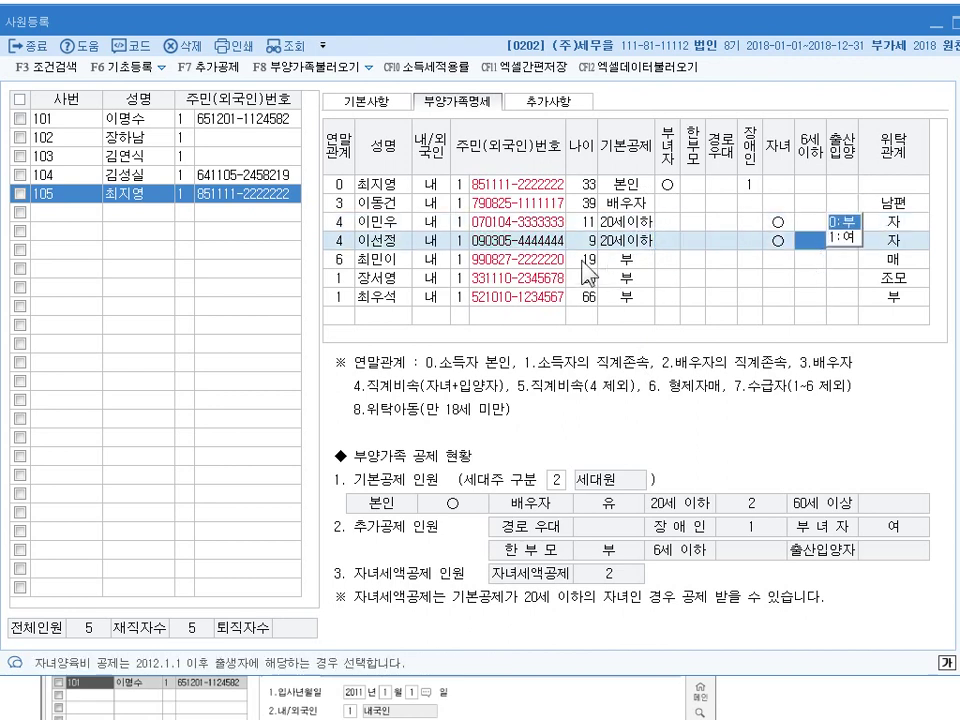
click(505, 262)
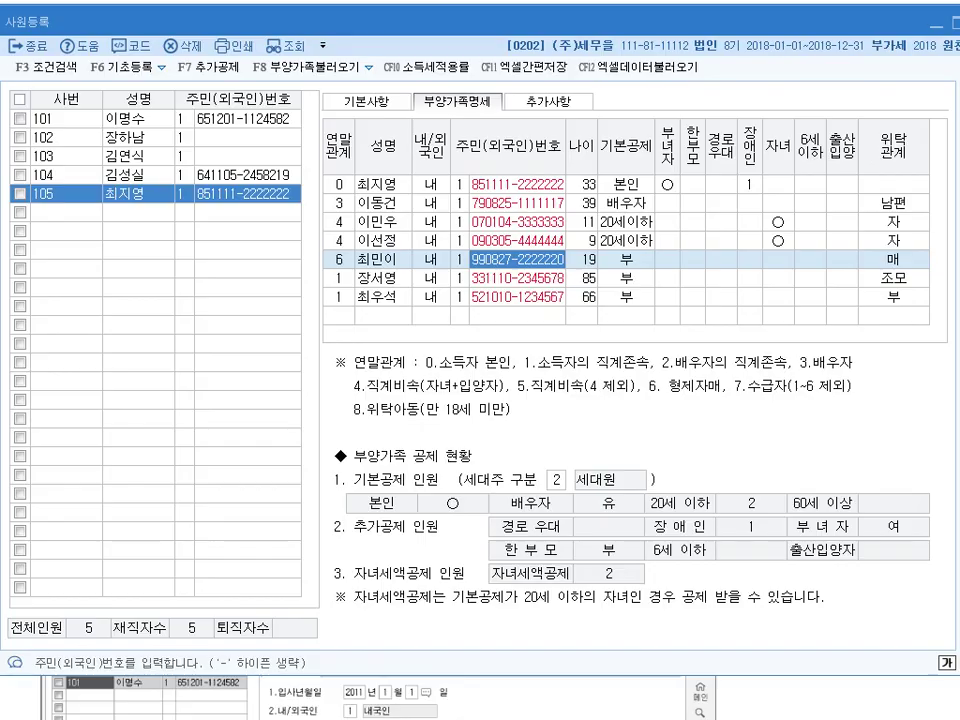
key(alt+Tab)
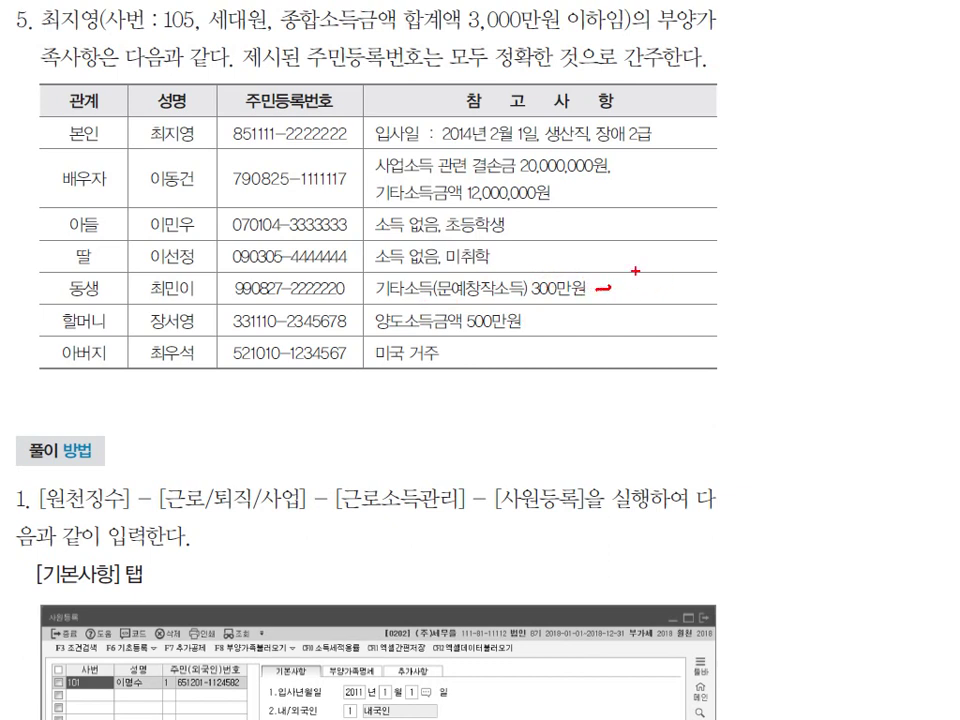
Handwrite red notes beside the sister's 300만원 기타소득, undoing a stray plus mark.
mouse_move(625, 281)
mouse_down()
mouse_move(634, 294)
mouse_move(684, 292)
mouse_move(703, 286)
mouse_move(708, 268)
mouse_move(716, 289)
mouse_up()
click(716, 289)
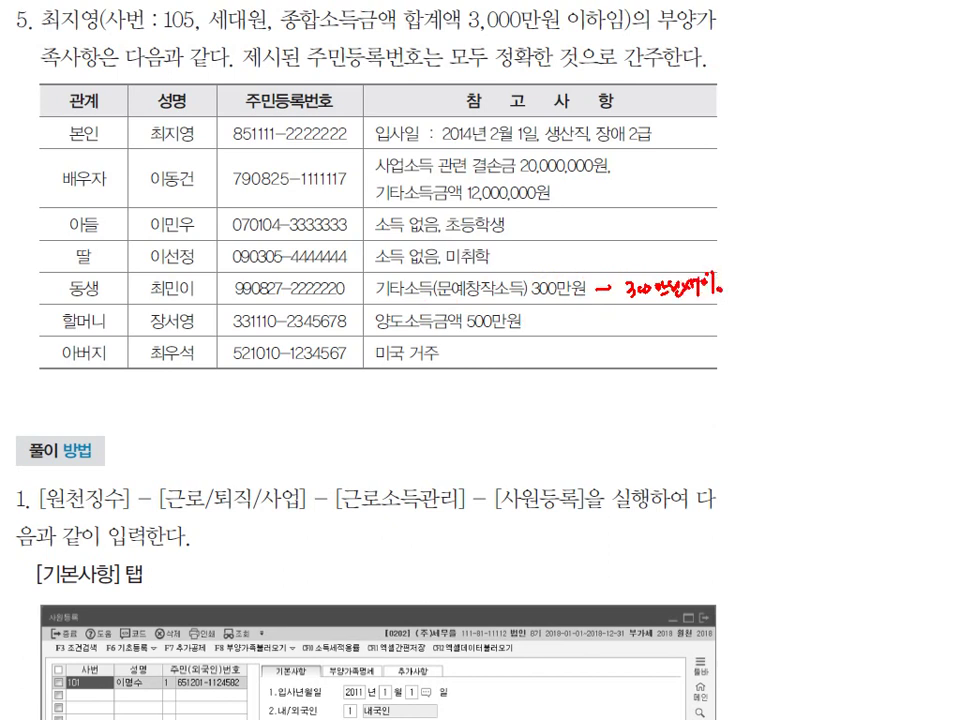
drag(628, 303, 708, 301)
drag(652, 314, 716, 326)
mouse_move(755, 291)
mouse_down()
mouse_move(824, 287)
mouse_move(829, 300)
mouse_up()
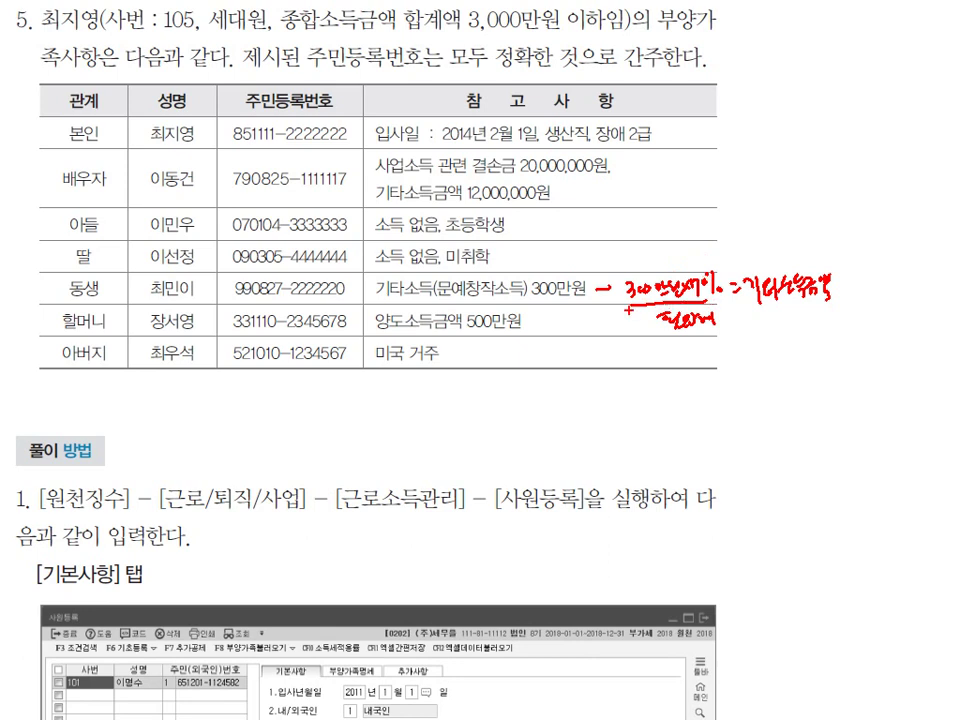
drag(607, 270, 607, 280)
drag(602, 276, 611, 276)
key(ctrl+z)
Add a 9만원 margin note, circle 작 in 문예창작소득, then erase all red ink.
mouse_move(785, 338)
mouse_down()
mouse_move(779, 361)
mouse_move(799, 353)
mouse_up()
mouse_move(804, 336)
mouse_down()
mouse_move(805, 351)
mouse_move(811, 344)
mouse_up()
mouse_move(796, 350)
mouse_down()
mouse_move(810, 360)
mouse_move(826, 346)
mouse_up()
drag(828, 336, 829, 356)
drag(814, 354, 832, 360)
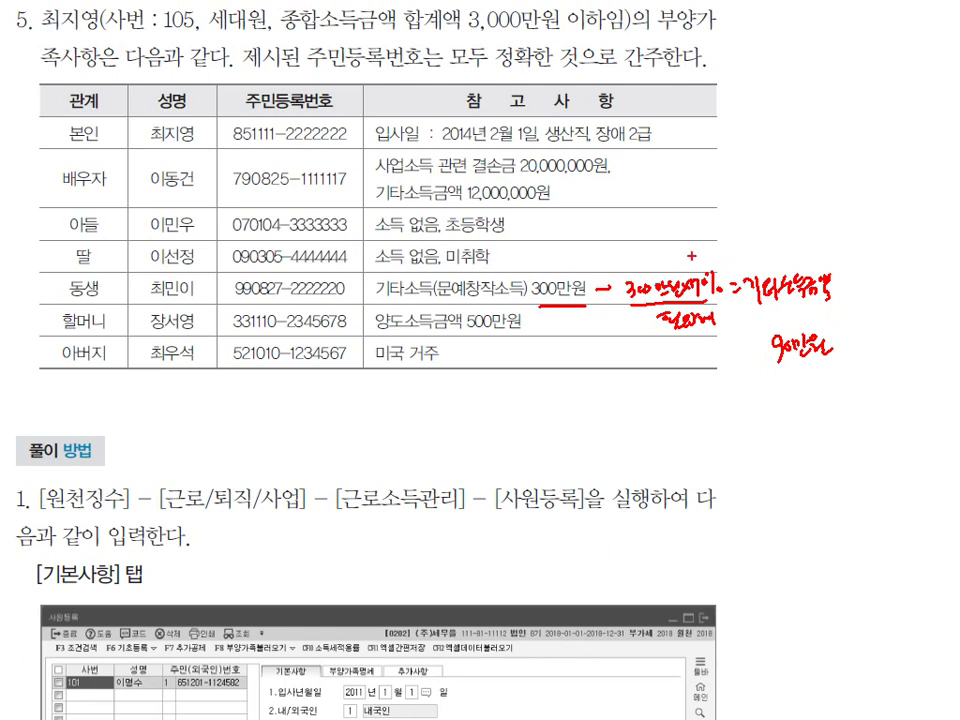
drag(488, 283, 486, 285)
key(e)
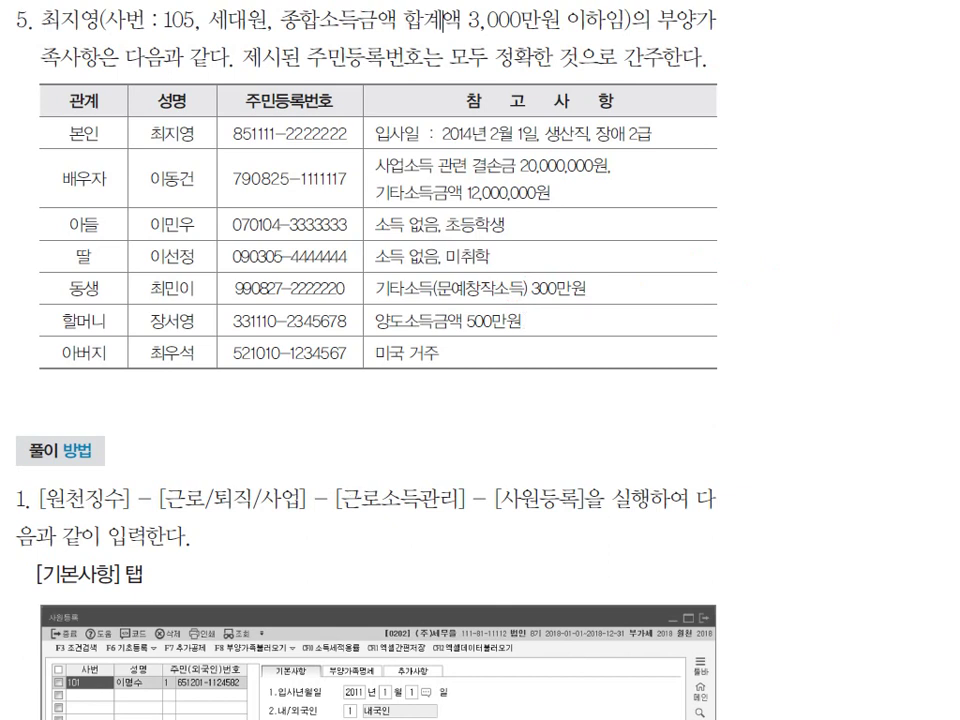
Set the sister's 기본공제 to 20세이하 in the dependents table.
key(alt+Tab)
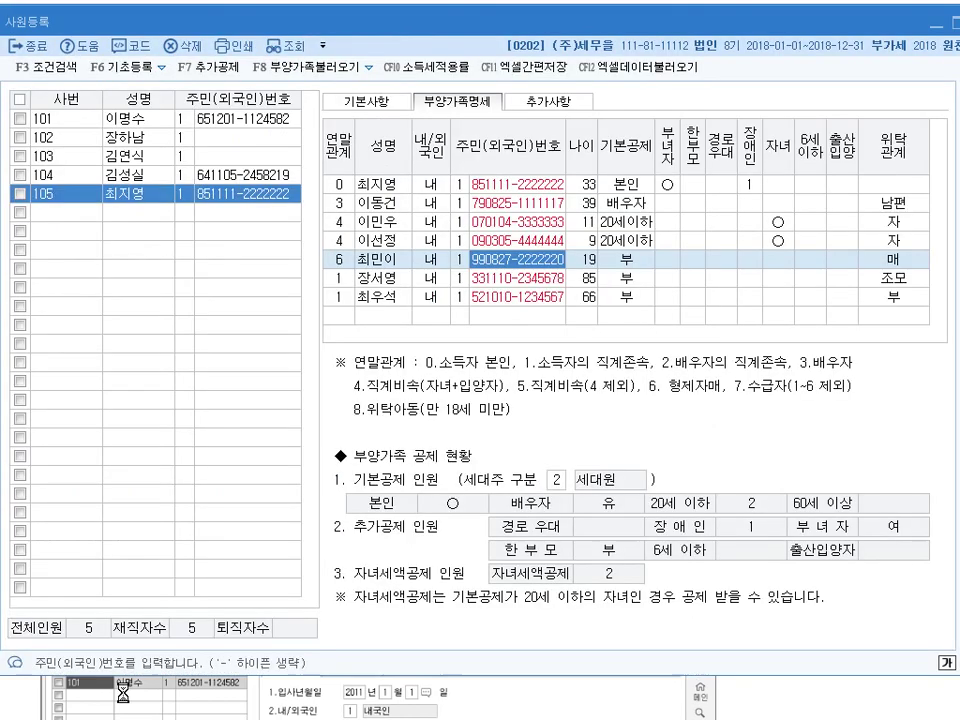
click(620, 259)
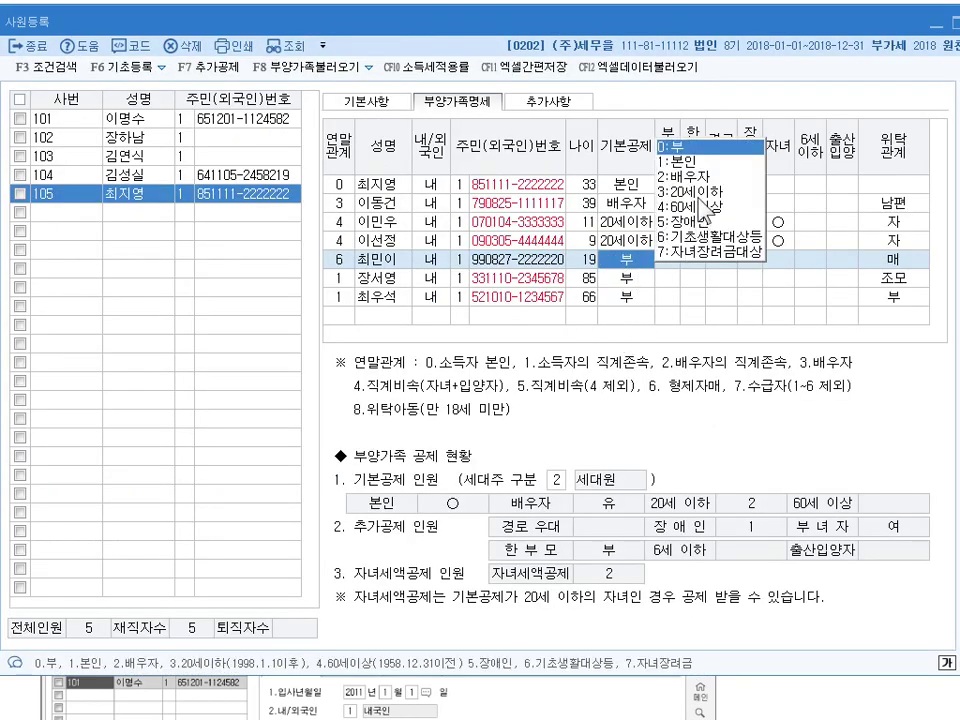
click(697, 190)
click(641, 264)
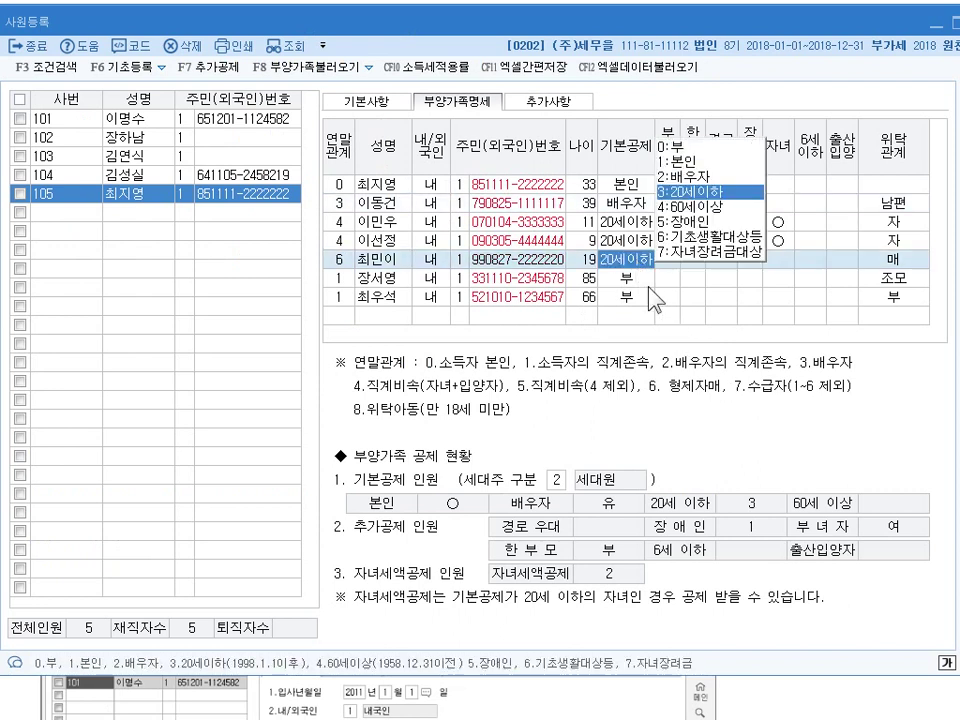
click(787, 258)
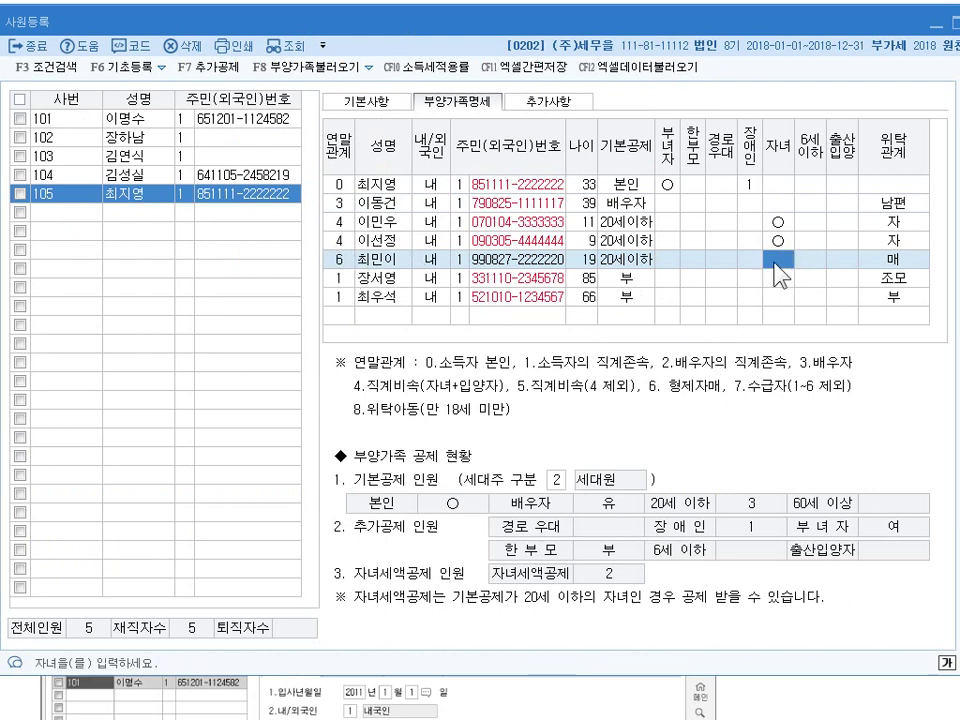
Keep the grandmother's and father's 기본공제 at 부 after checking the textbook table.
click(643, 279)
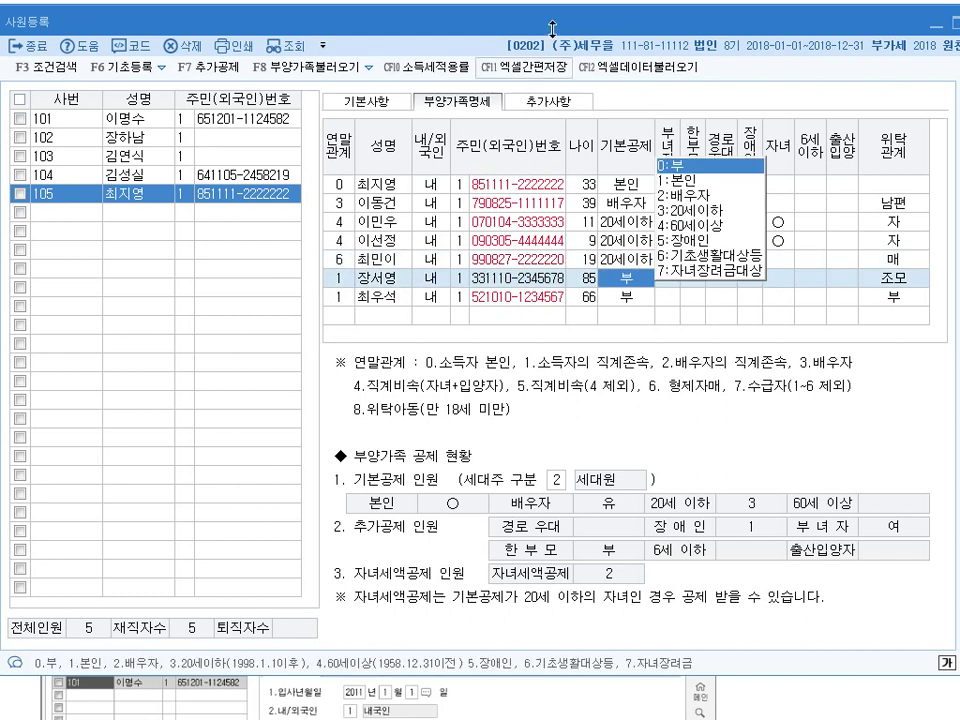
key(alt+Tab)
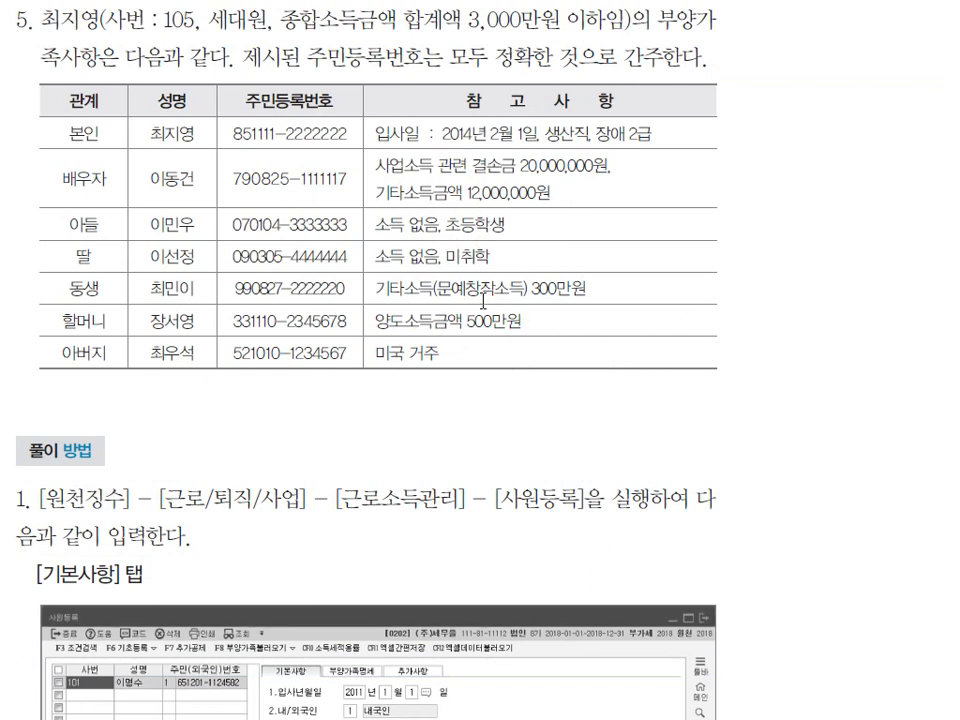
key(alt+Tab)
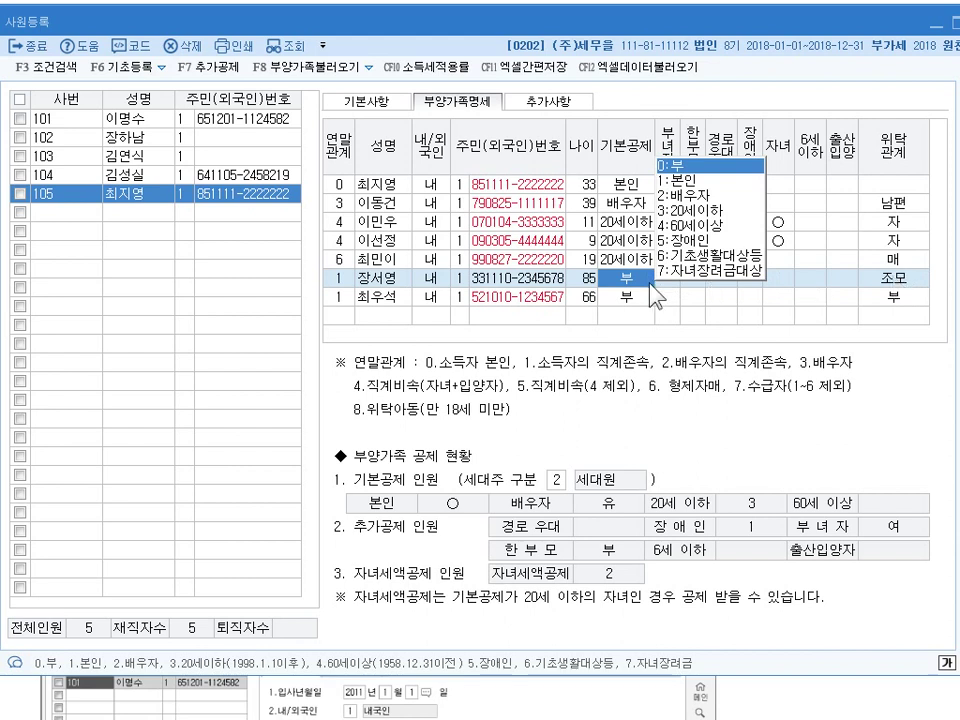
key(Return)
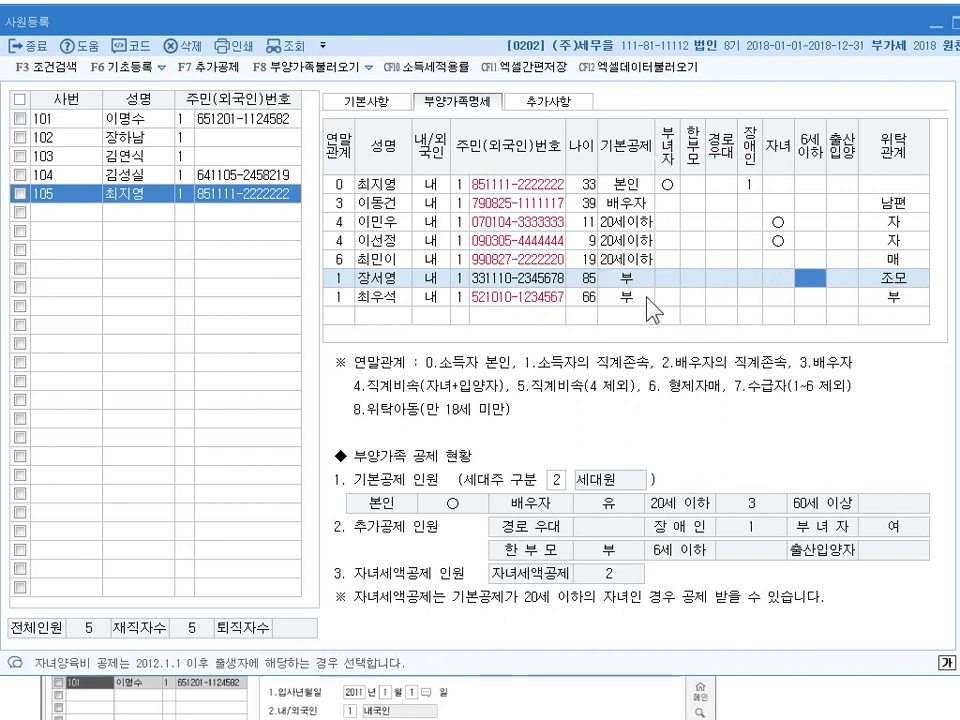
click(645, 297)
key(alt+Tab)
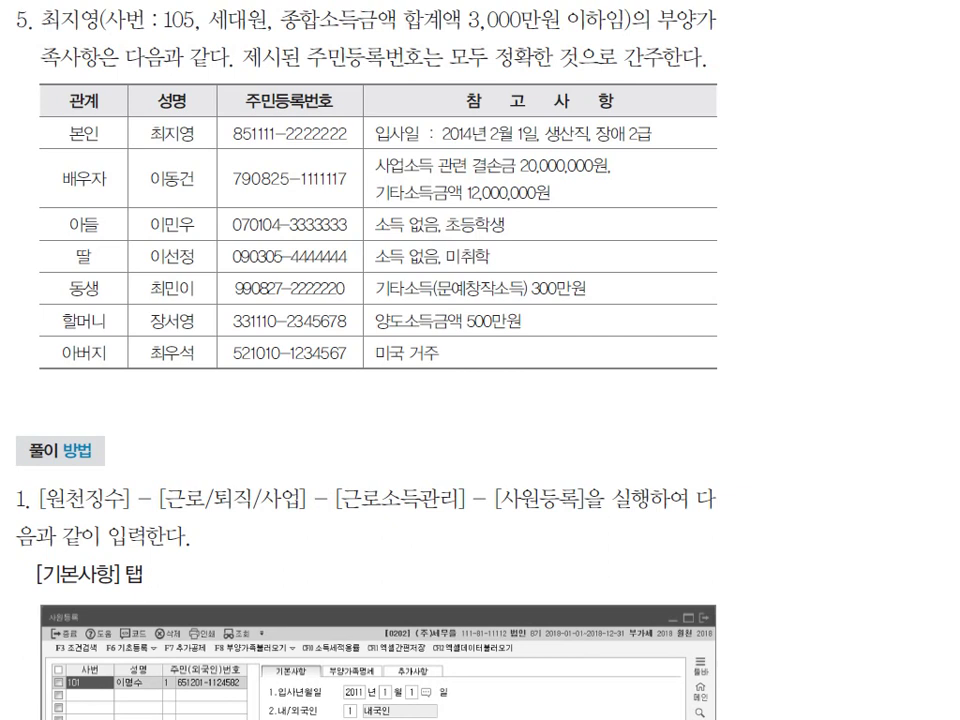
key(alt+Tab)
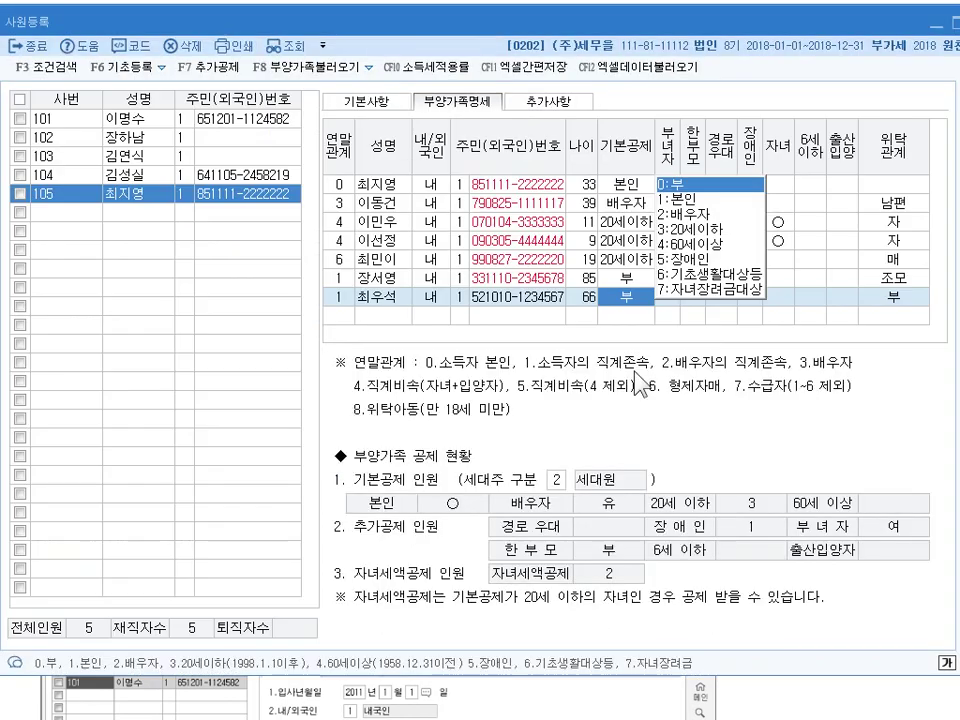
click(893, 300)
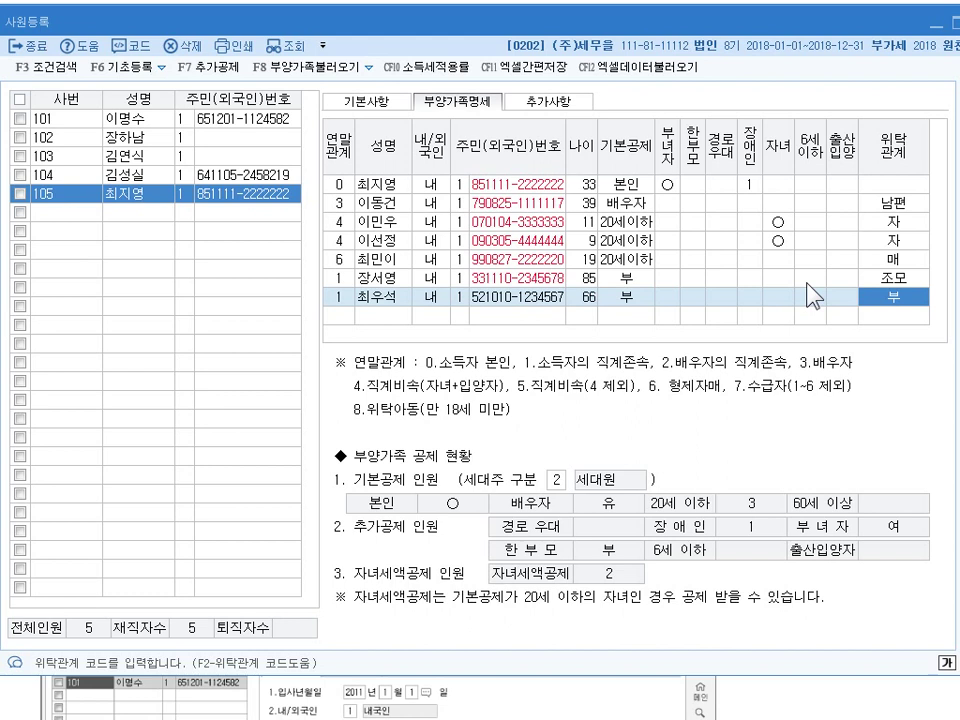
Show employee 105's 기본사항 tab.
click(362, 101)
click(450, 101)
click(388, 104)
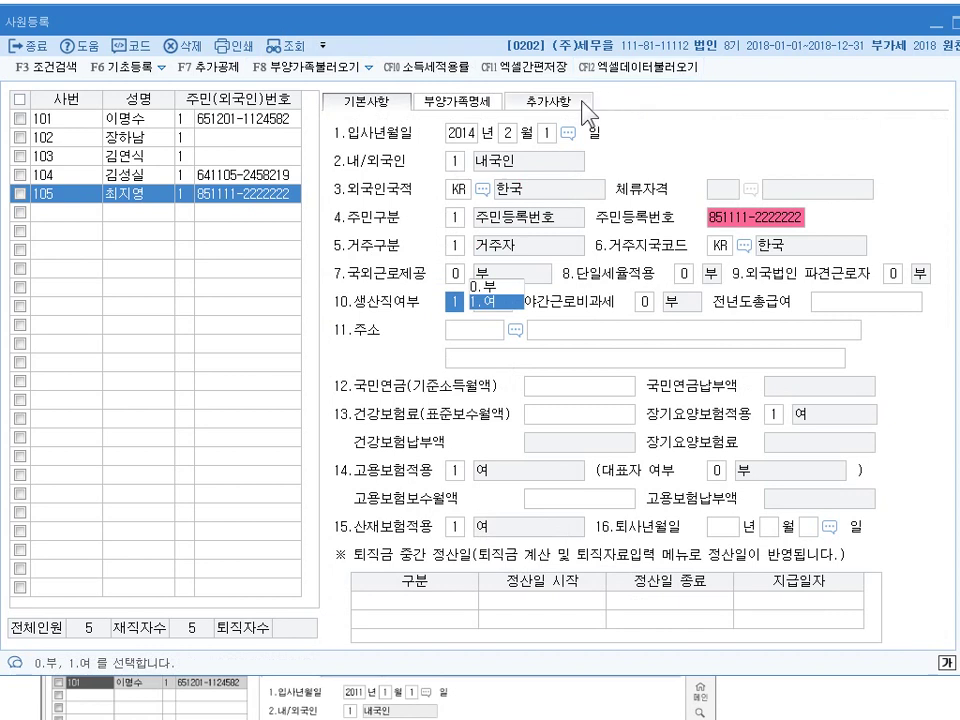
Tick employee 101 and open CF10 소득세적용률 after dismissing the select-employee notice.
click(585, 104)
click(458, 103)
click(384, 104)
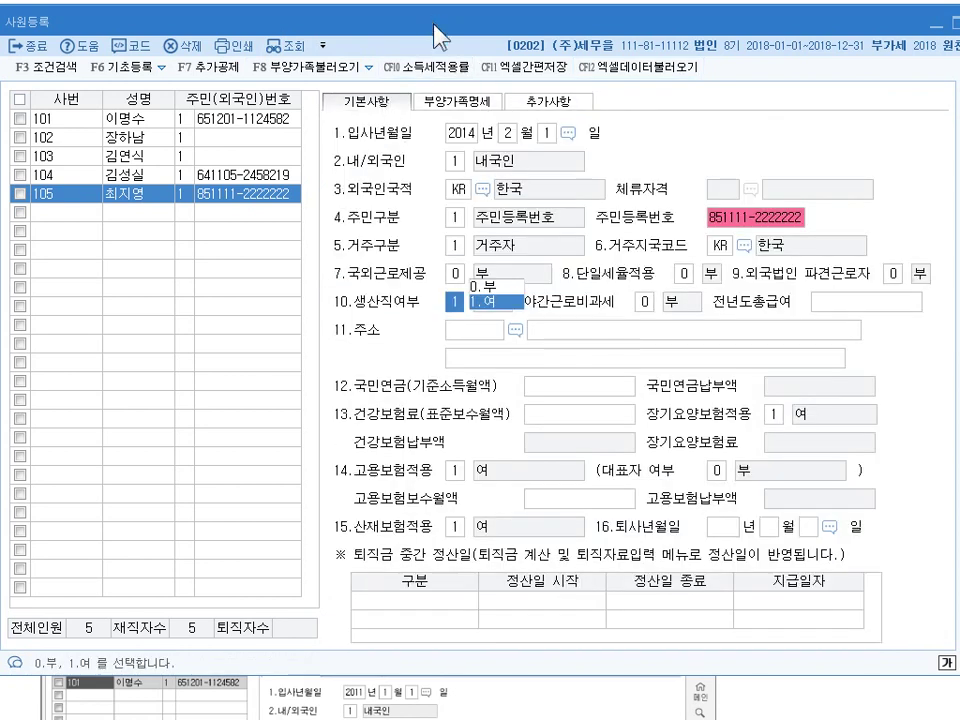
click(420, 68)
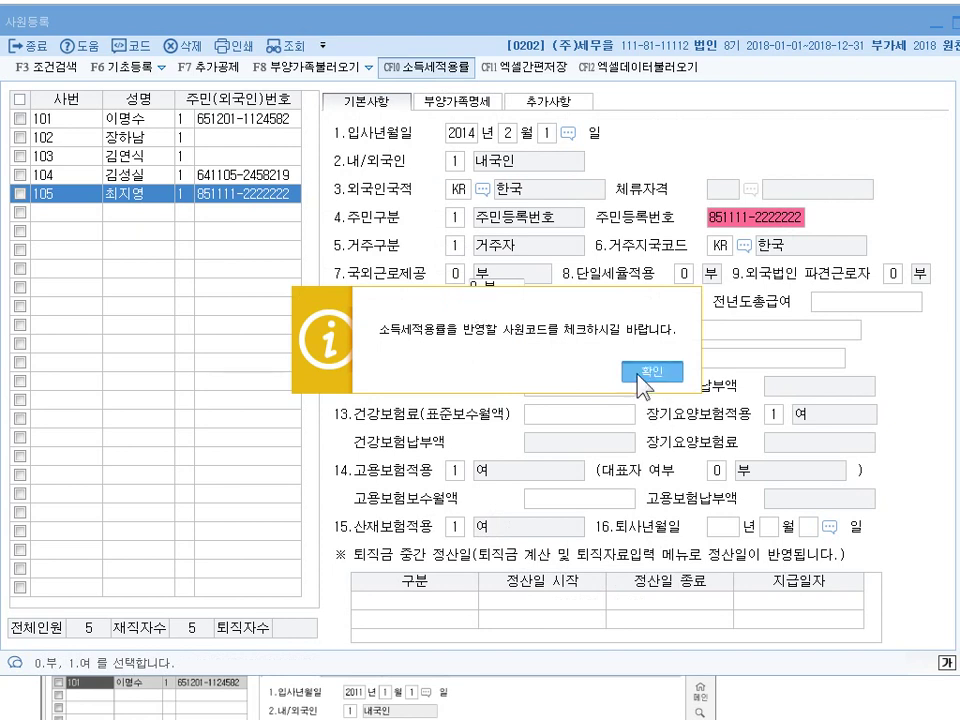
click(645, 372)
click(19, 118)
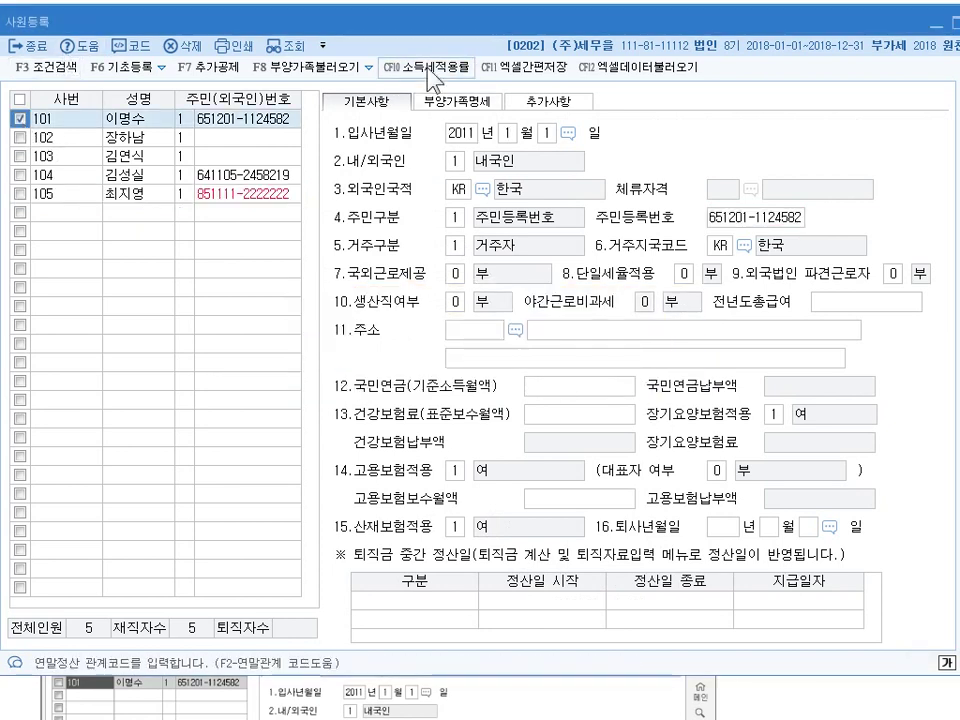
click(423, 68)
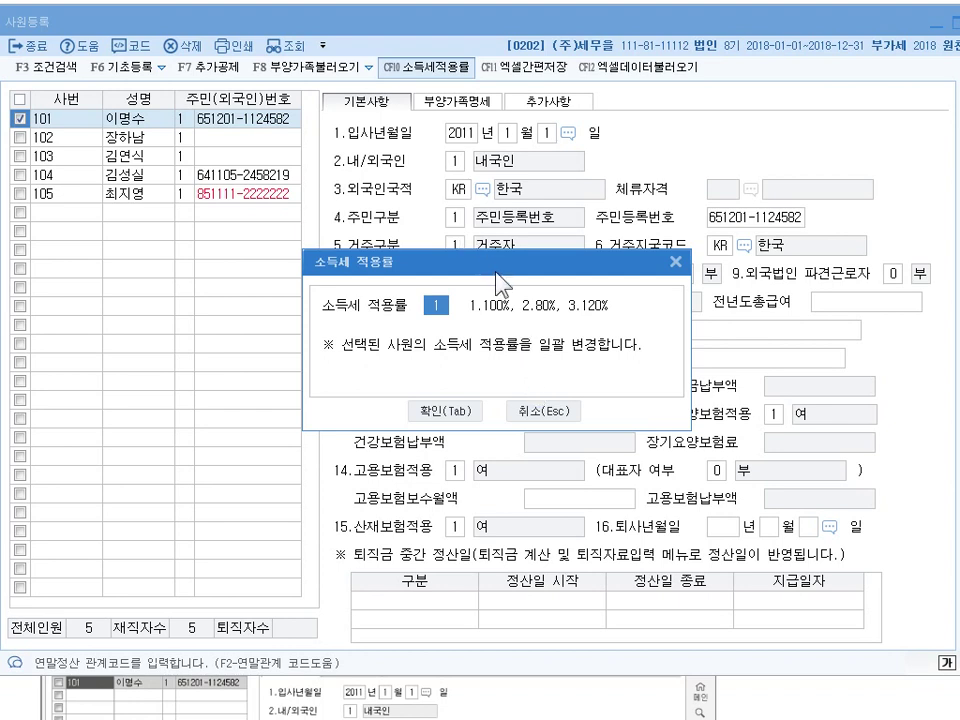
Cancel the 소득세 적용률 dialog unchanged and confirm employee 101's rate is 1 (100%) in 추가사항.
drag(496, 262, 501, 116)
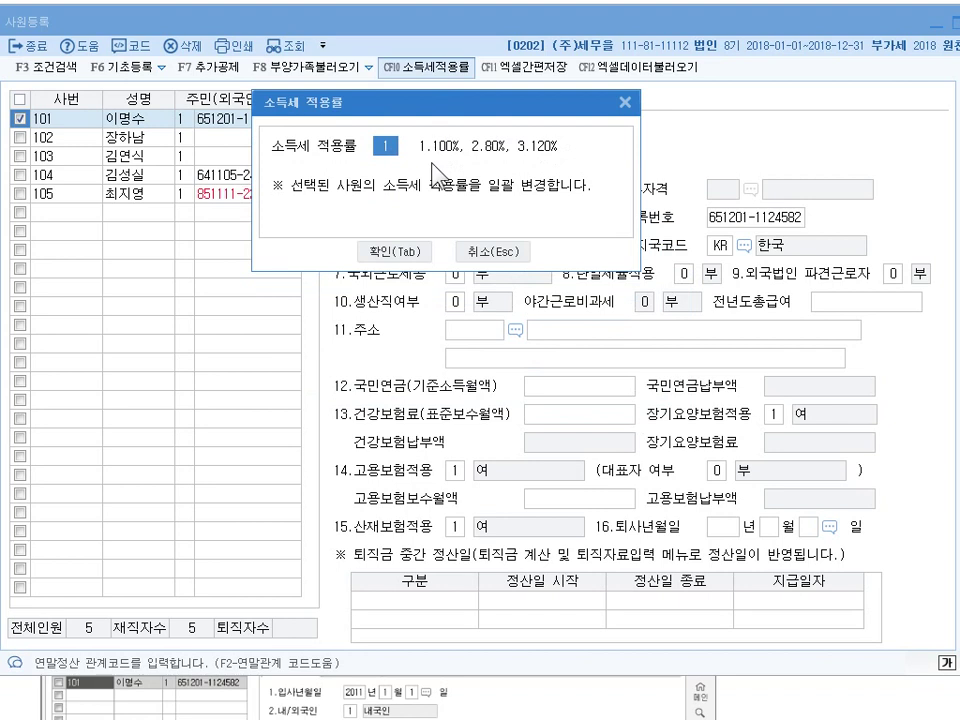
click(517, 253)
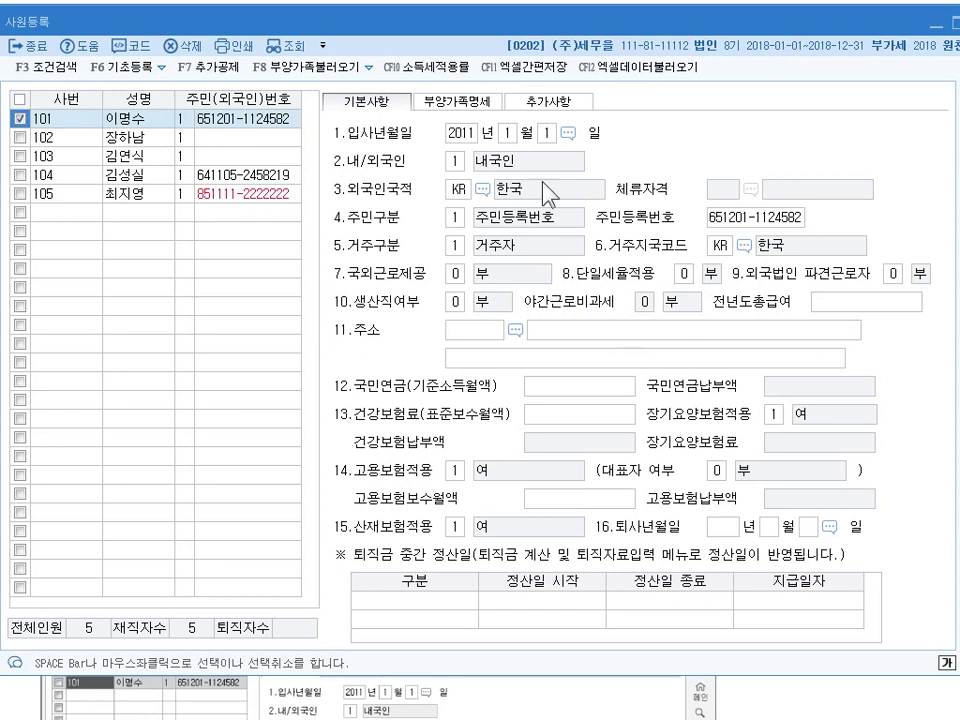
click(549, 101)
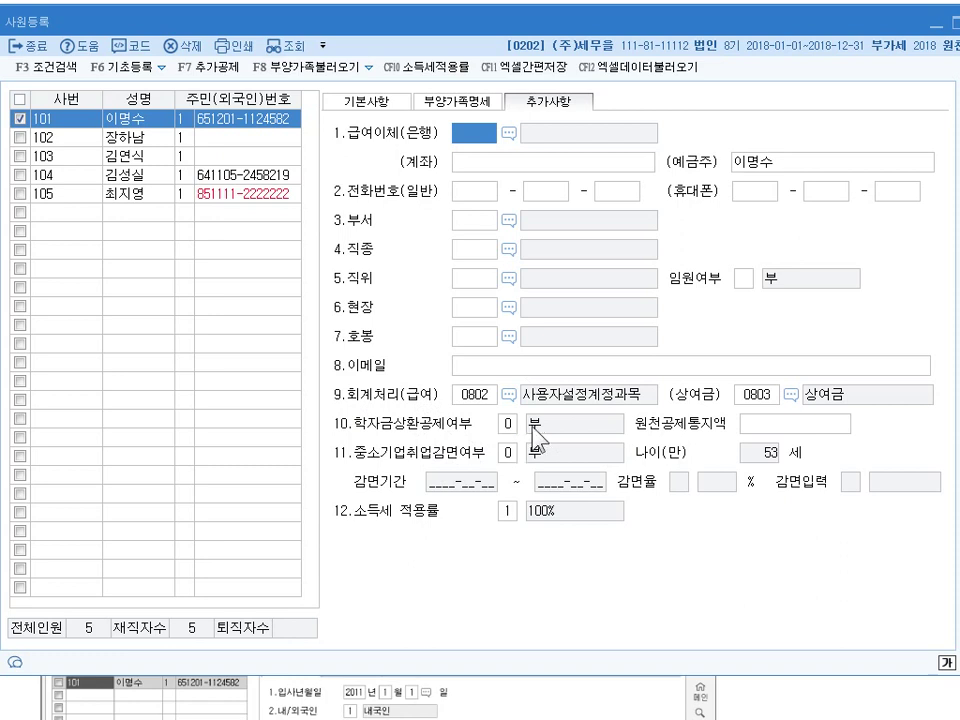
click(368, 101)
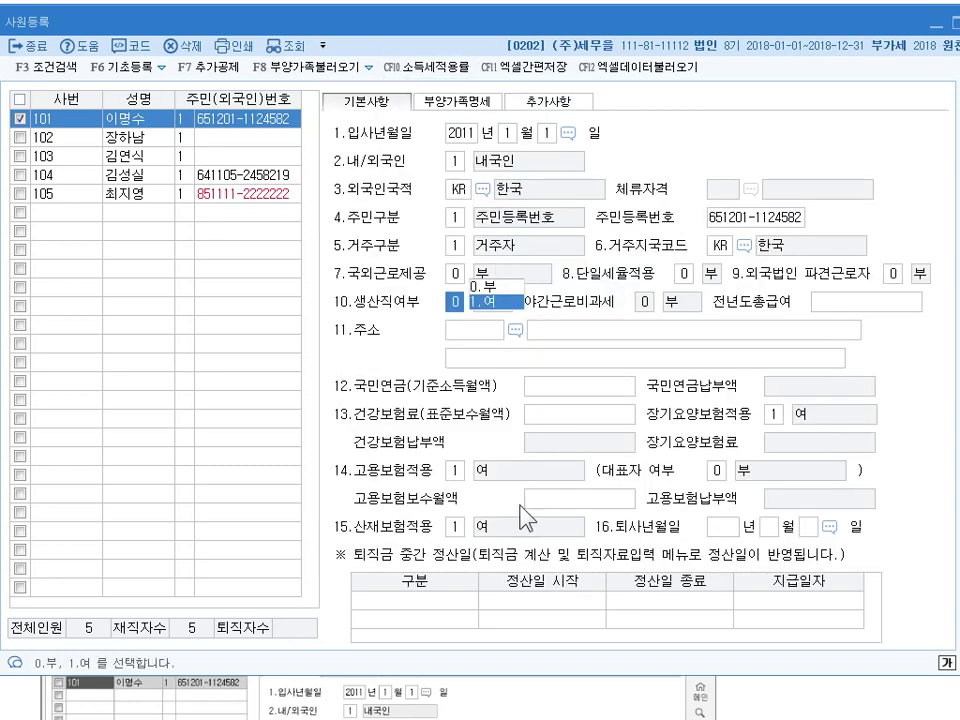
Return to 기본사항 and bring up employee 105's record.
click(454, 104)
click(368, 104)
click(45, 194)
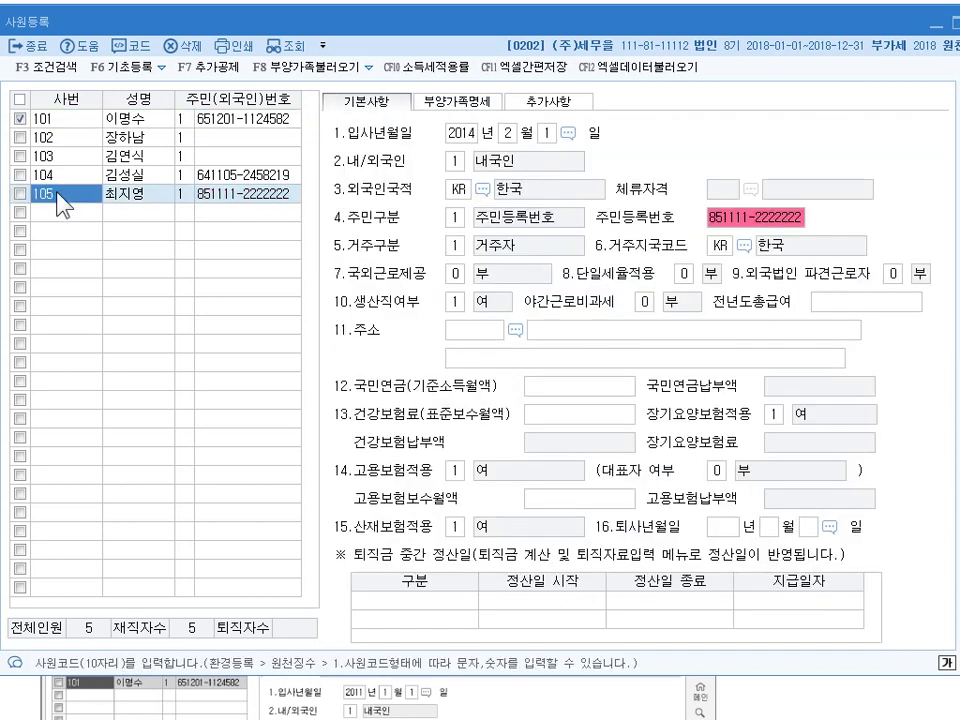